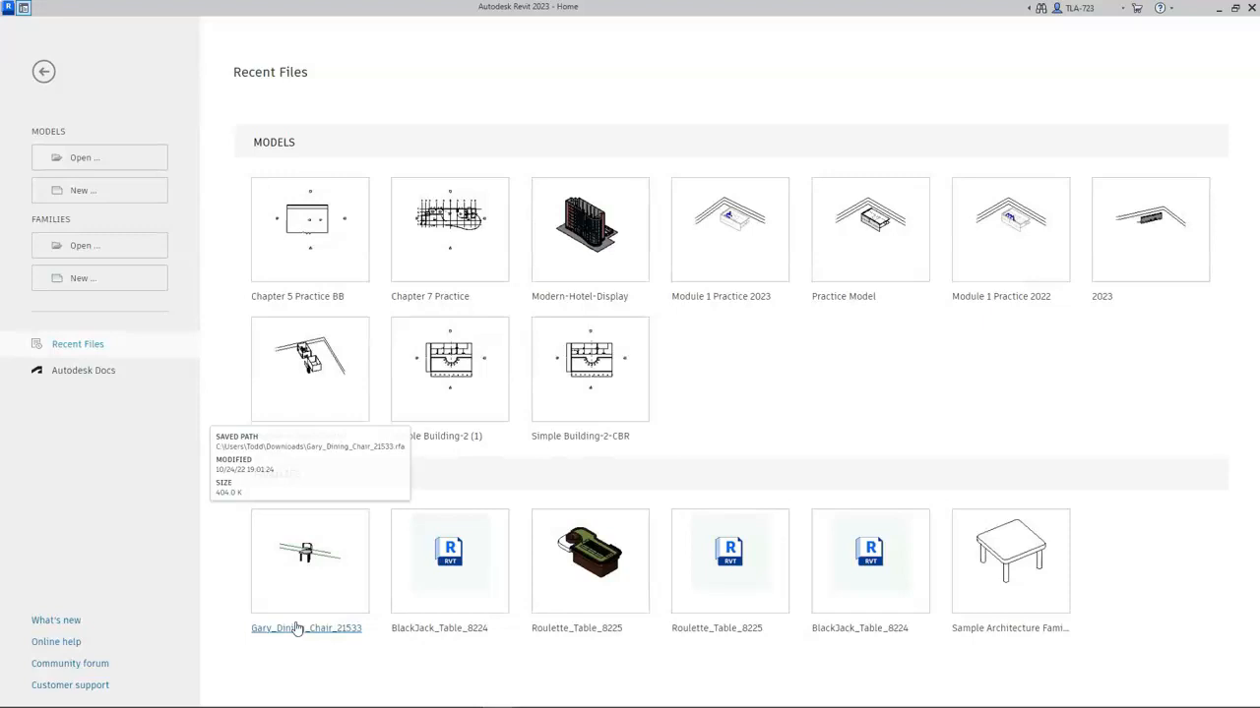
# - Create a new project from the Imperial-Architectural Template
pyautogui.hotkey('alt', 'Tab')
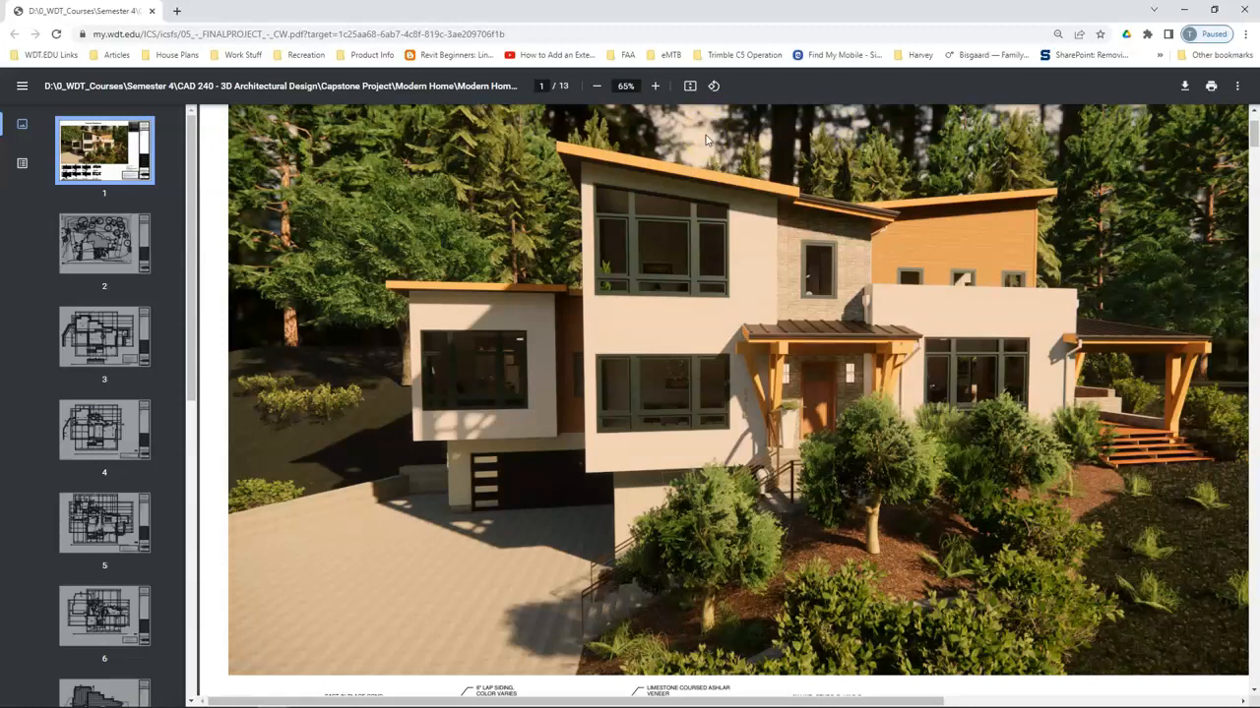
pyautogui.hotkey('alt', 'Tab')
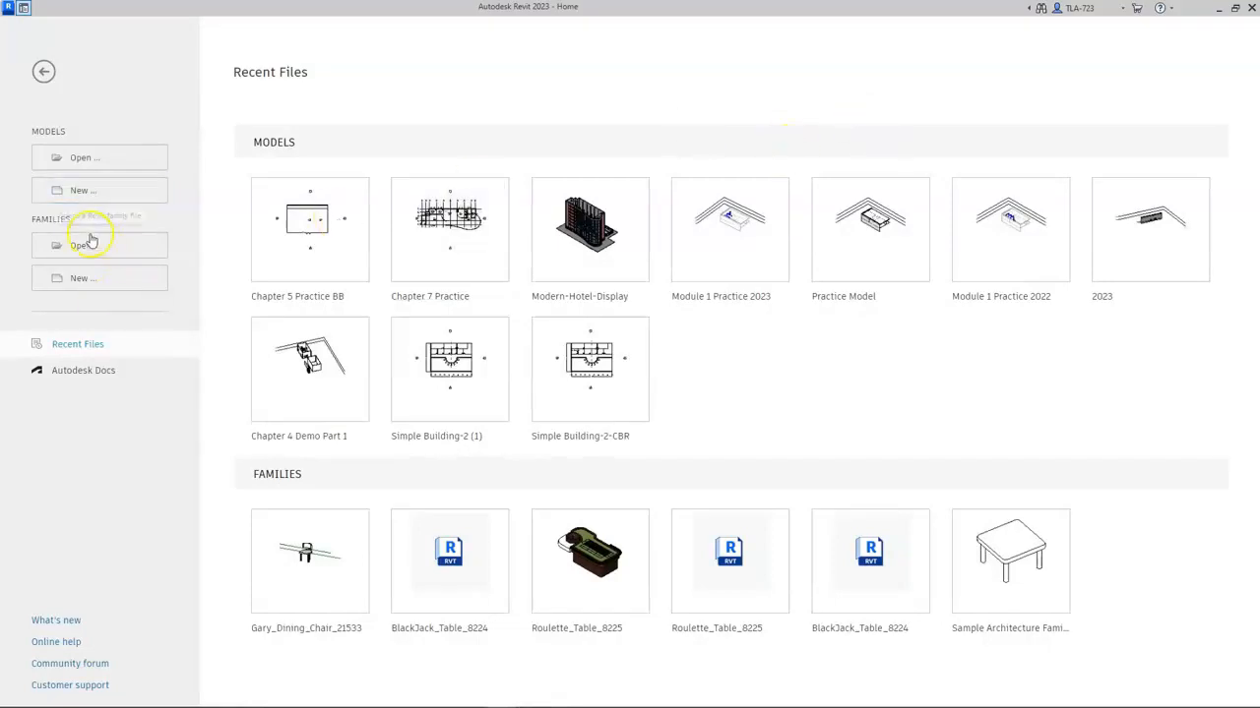
pyautogui.click(103, 194)
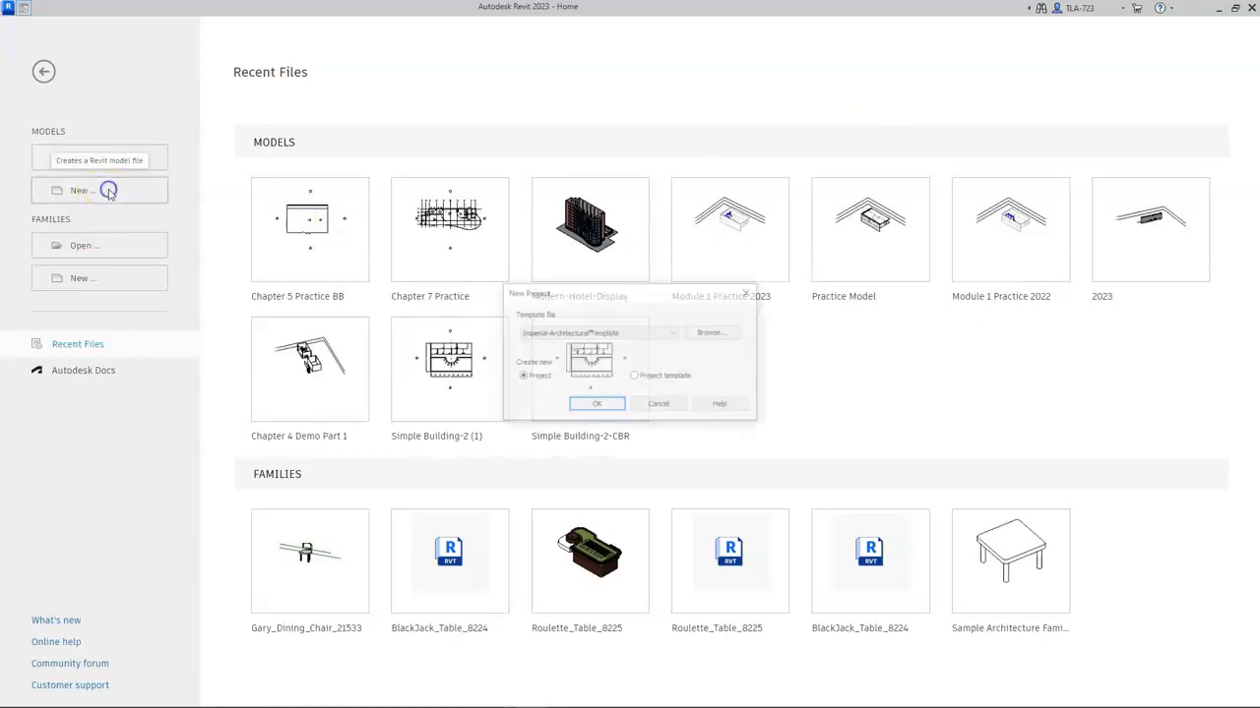
pyautogui.click(657, 334)
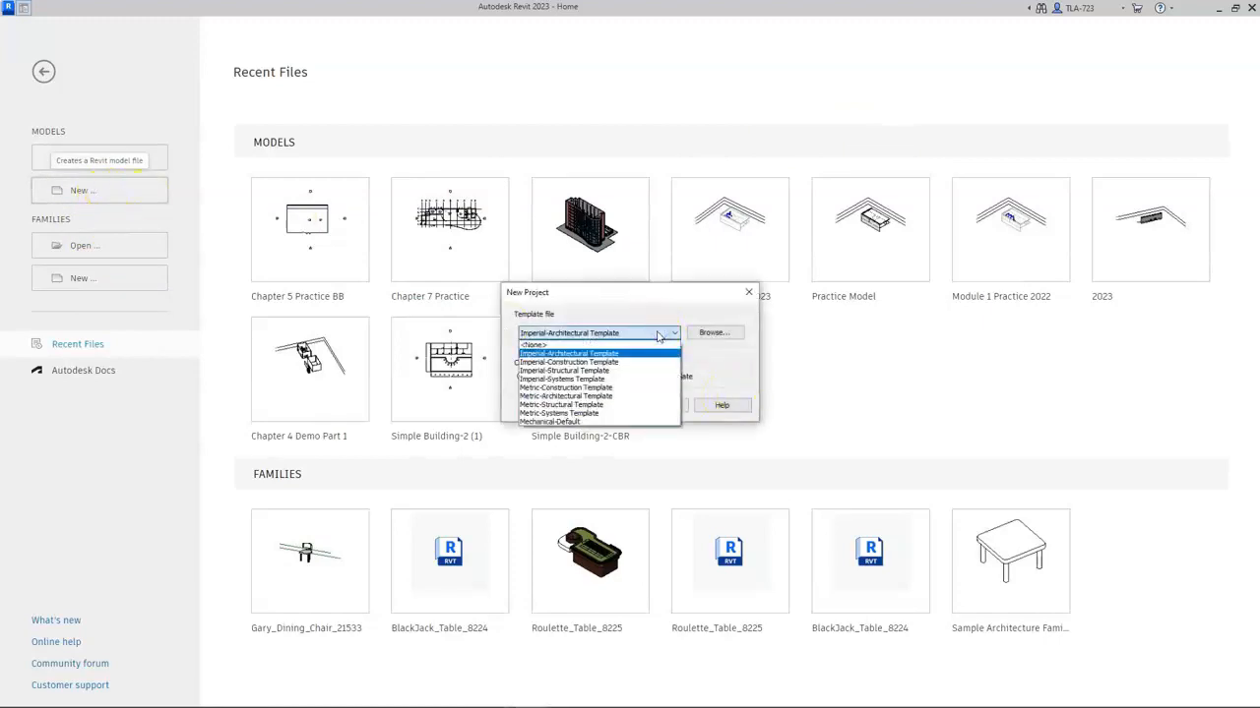
pyautogui.click(574, 352)
pyautogui.click(611, 411)
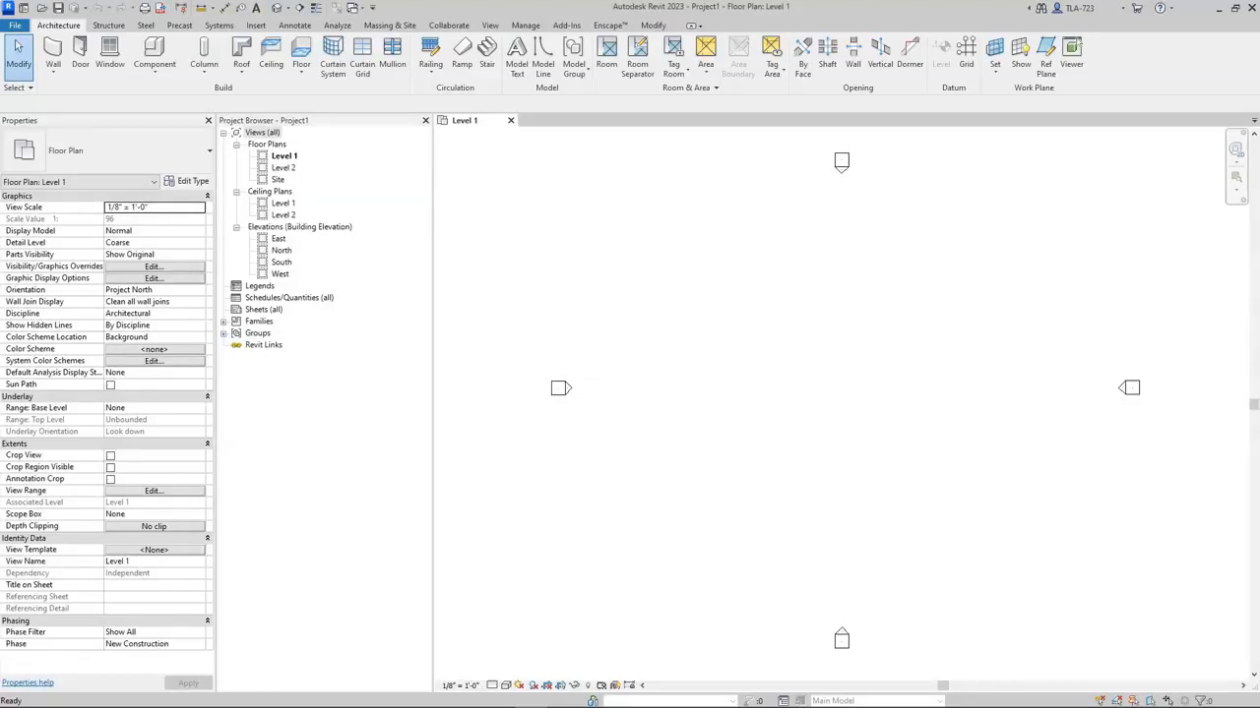
pyautogui.click(684, 343)
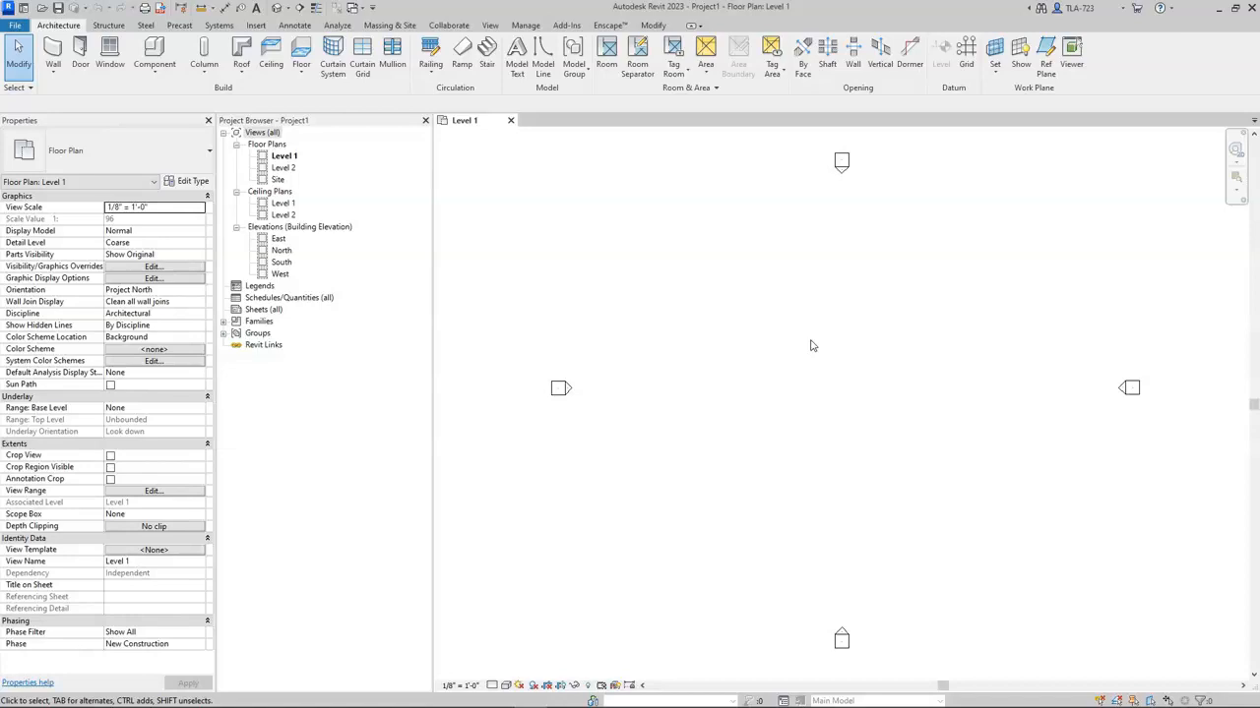
# - Open the Site floor plan and set its view range Bottom and View Depth levels to Unlimited
pyautogui.doubleClick(278, 178)
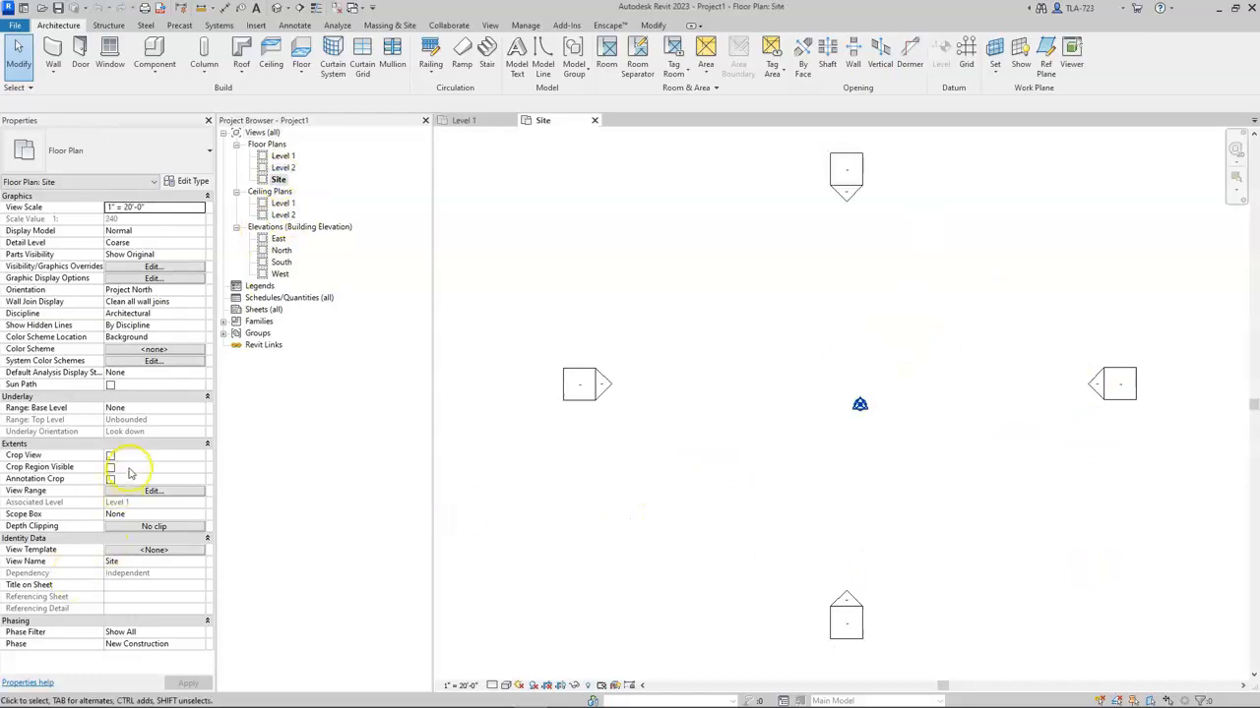
pyautogui.click(160, 491)
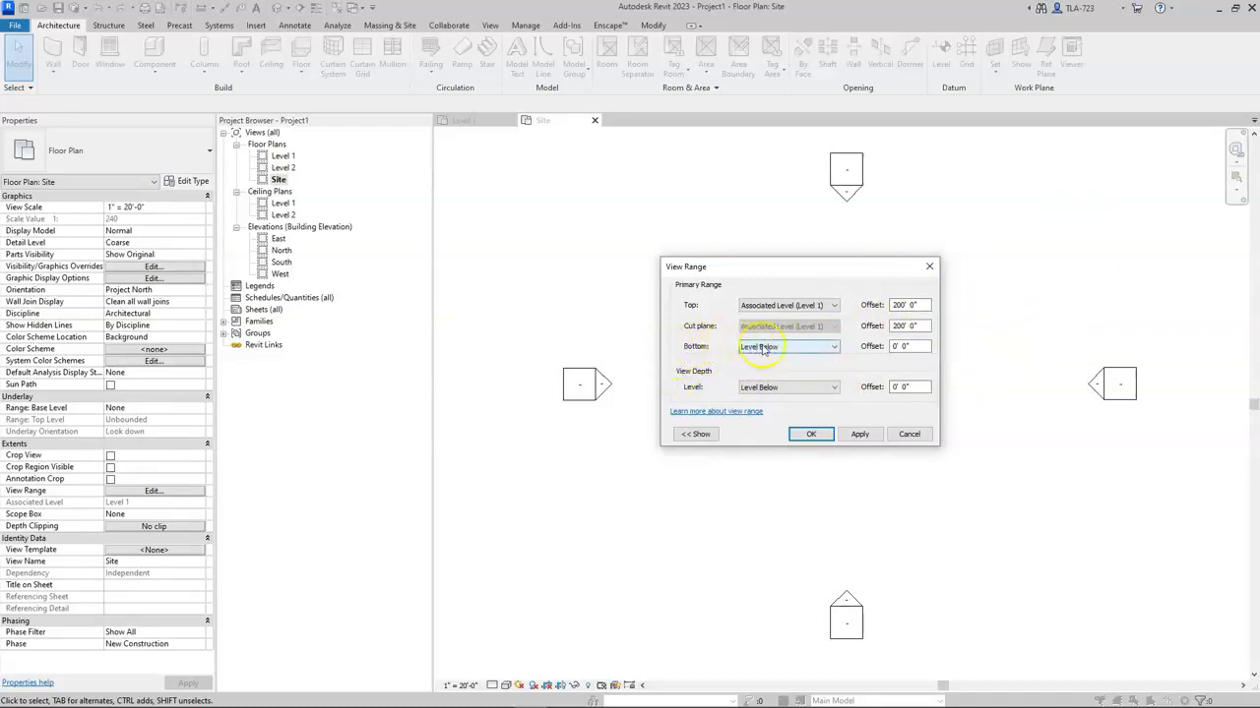
pyautogui.click(835, 347)
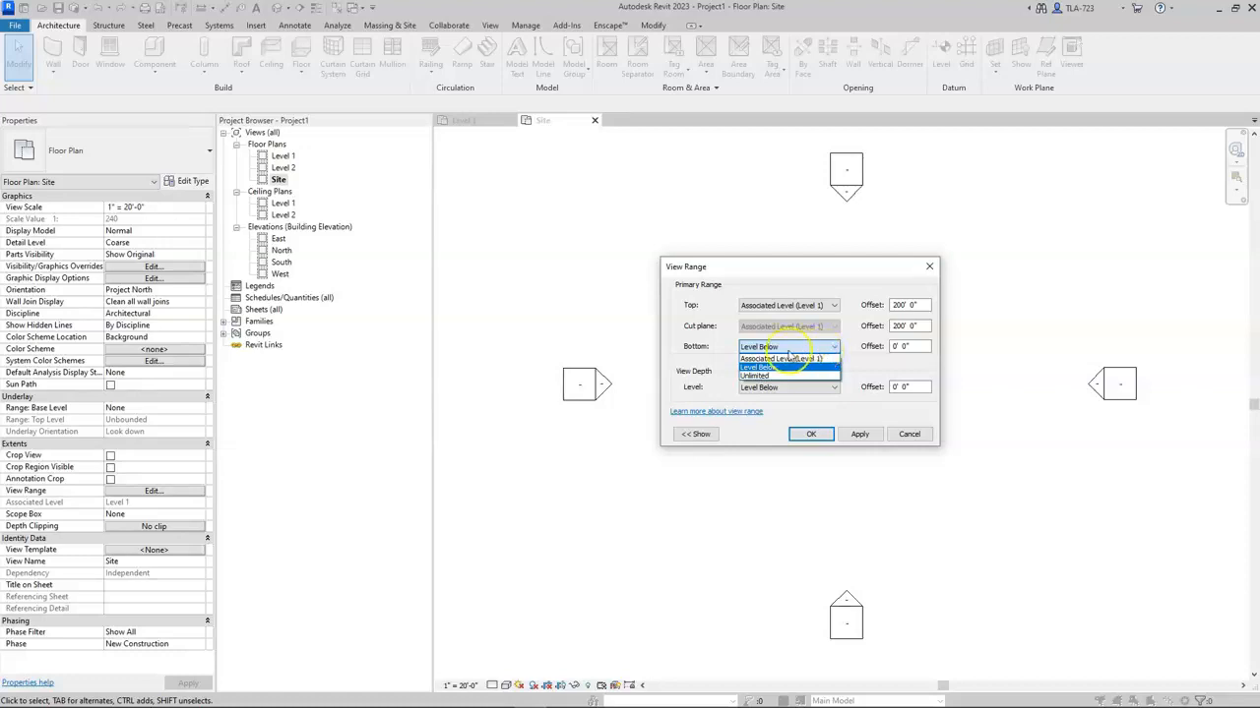
pyautogui.click(795, 367)
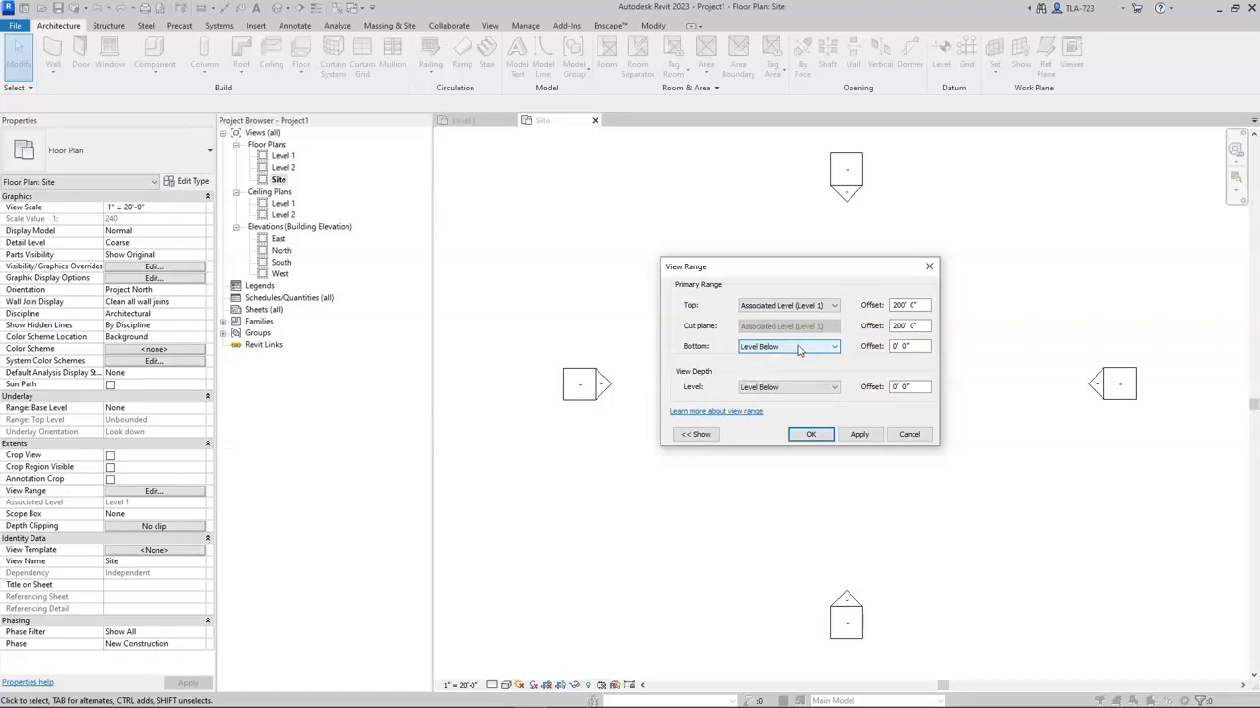
pyautogui.click(799, 347)
pyautogui.click(754, 378)
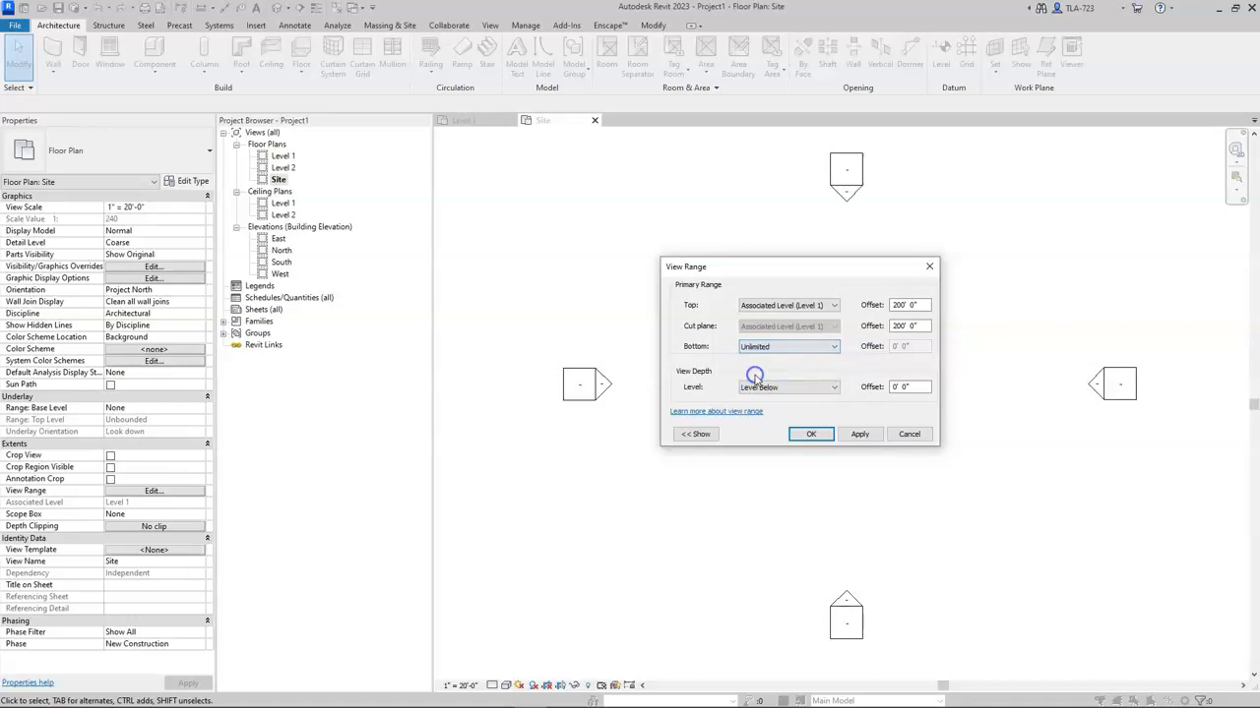
pyautogui.click(797, 386)
pyautogui.click(775, 417)
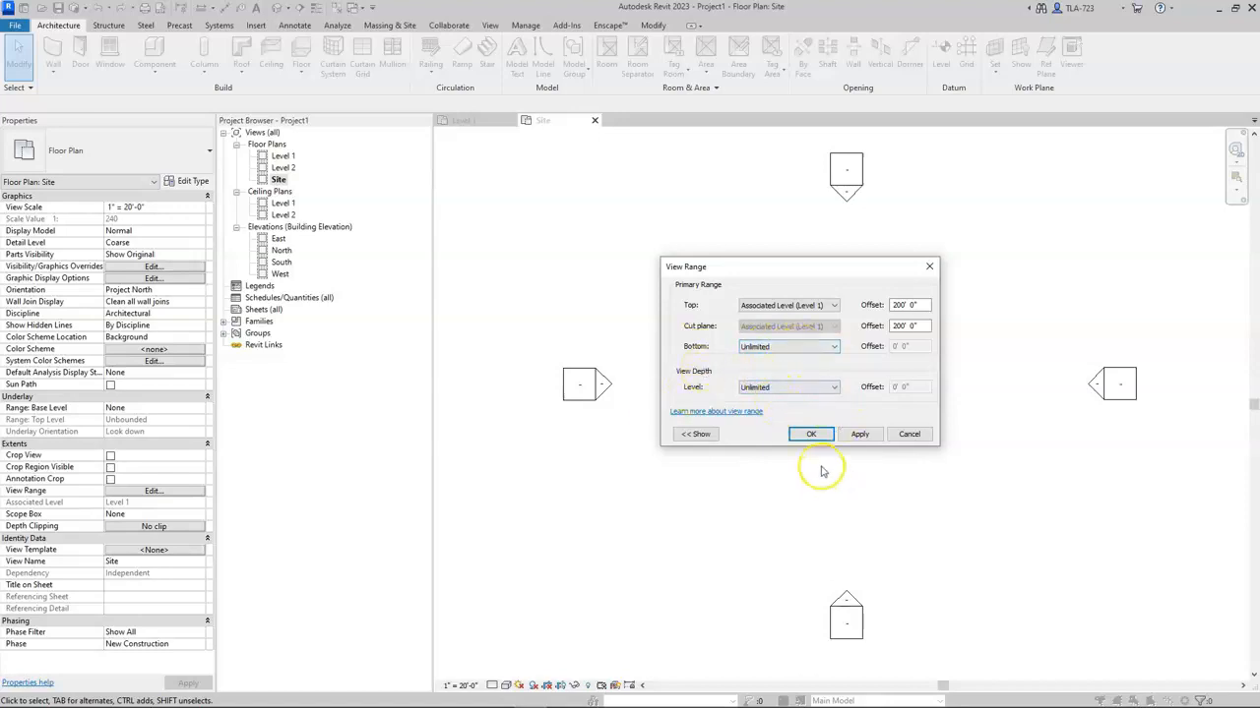
pyautogui.click(810, 434)
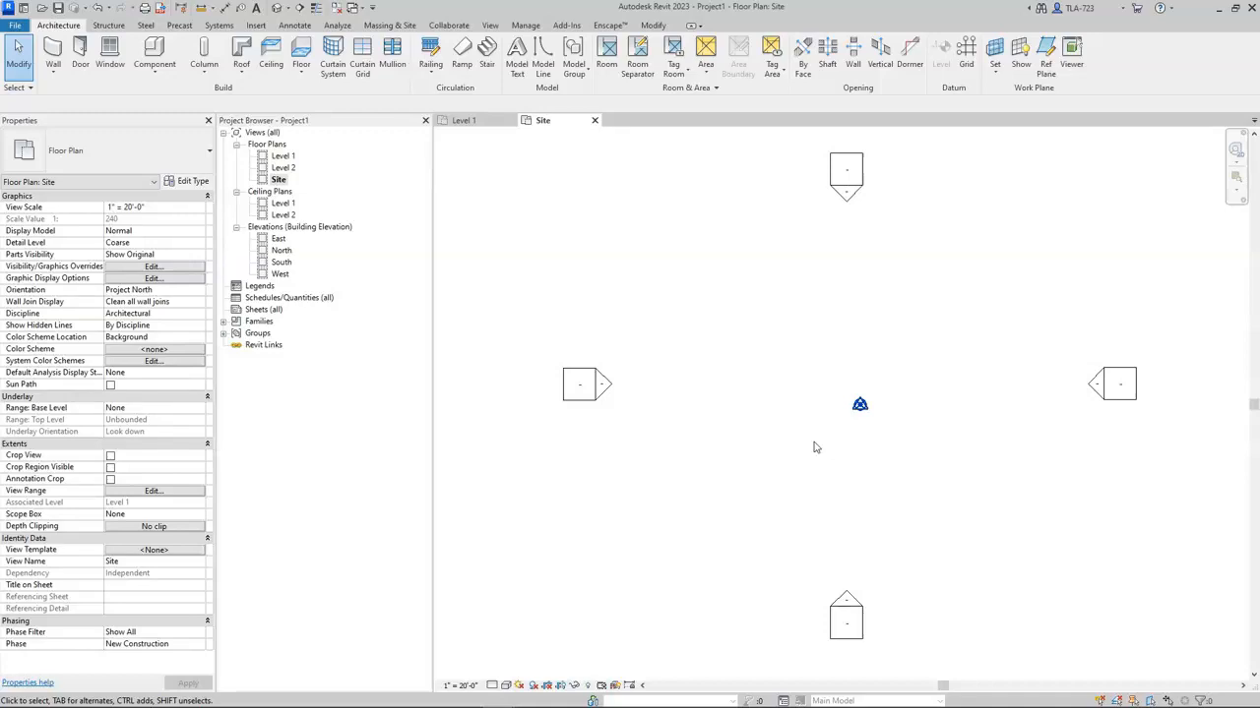
pyautogui.click(808, 449)
# - Switch to AutoCAD, examine the Topo.dwg contours and property boundary in plan and 3D, and return to Revit
pyautogui.moveTo(998, 701)
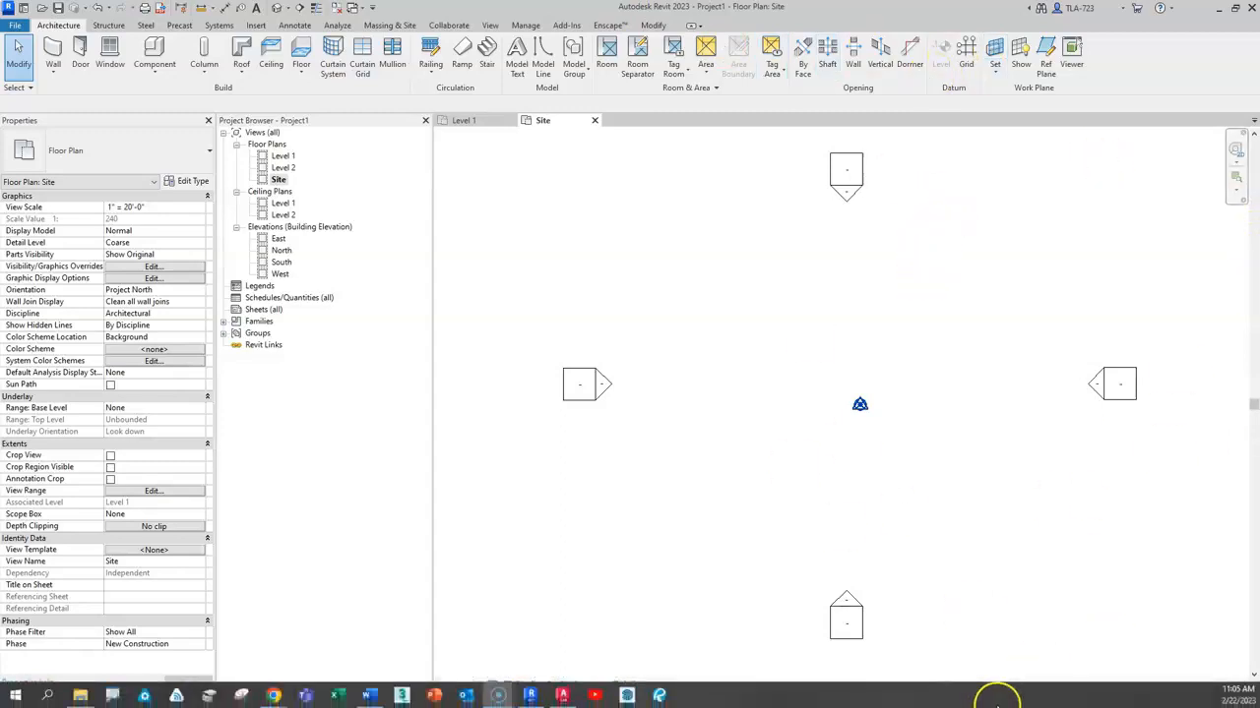
pyautogui.click(563, 695)
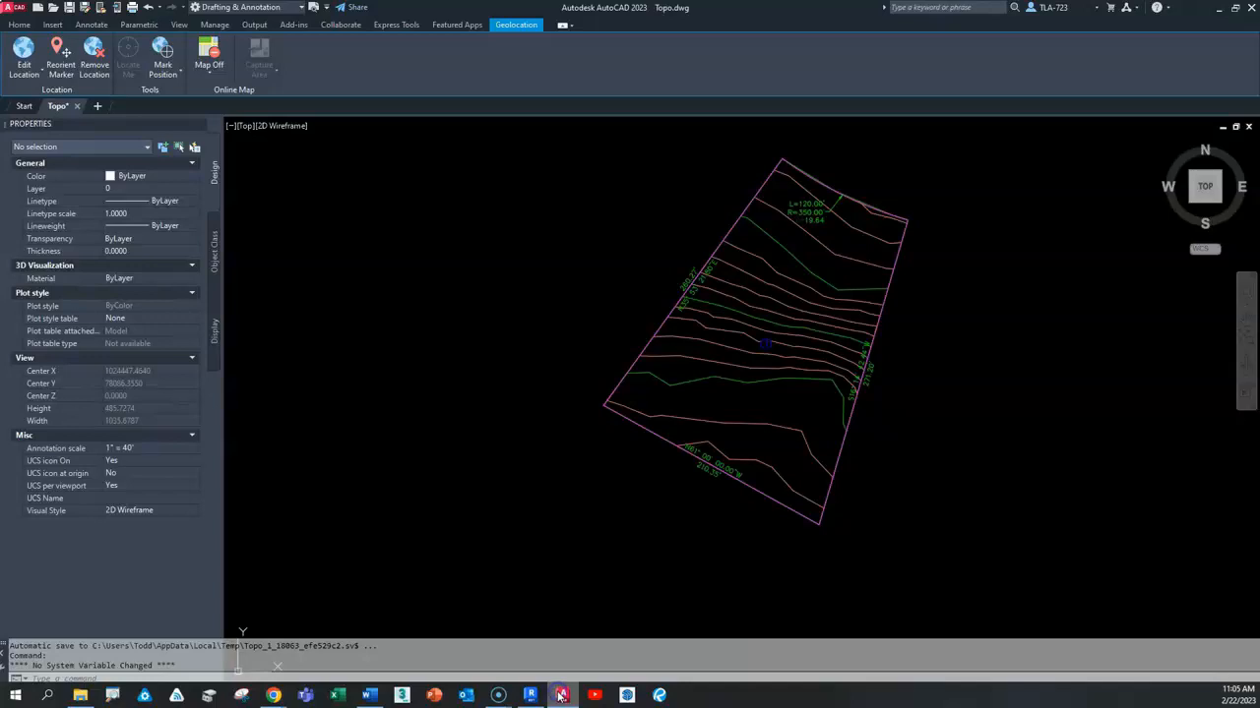
pyautogui.moveTo(1043, 344)
pyautogui.mouseDown(button='middle')
pyautogui.moveTo(982, 387)
pyautogui.moveTo(951, 384)
pyautogui.mouseUp(button='middle')
pyautogui.scroll(2, 951, 384)
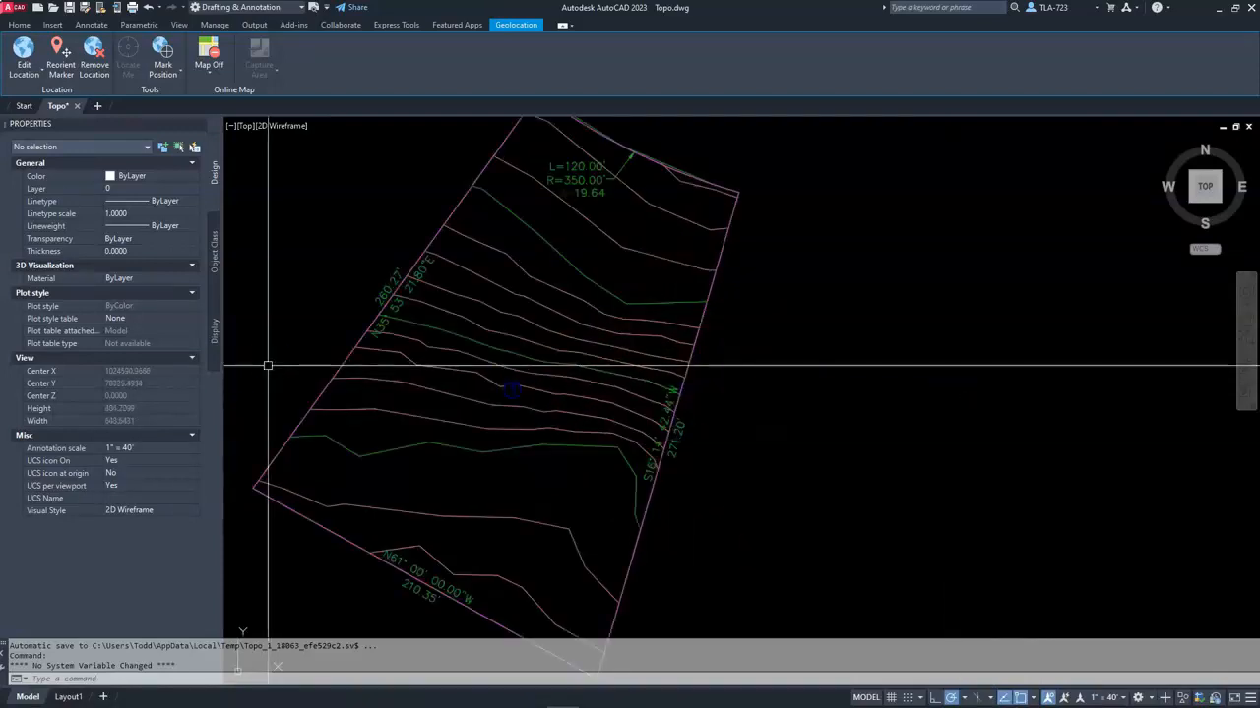
pyautogui.scroll(-3, 737, 380)
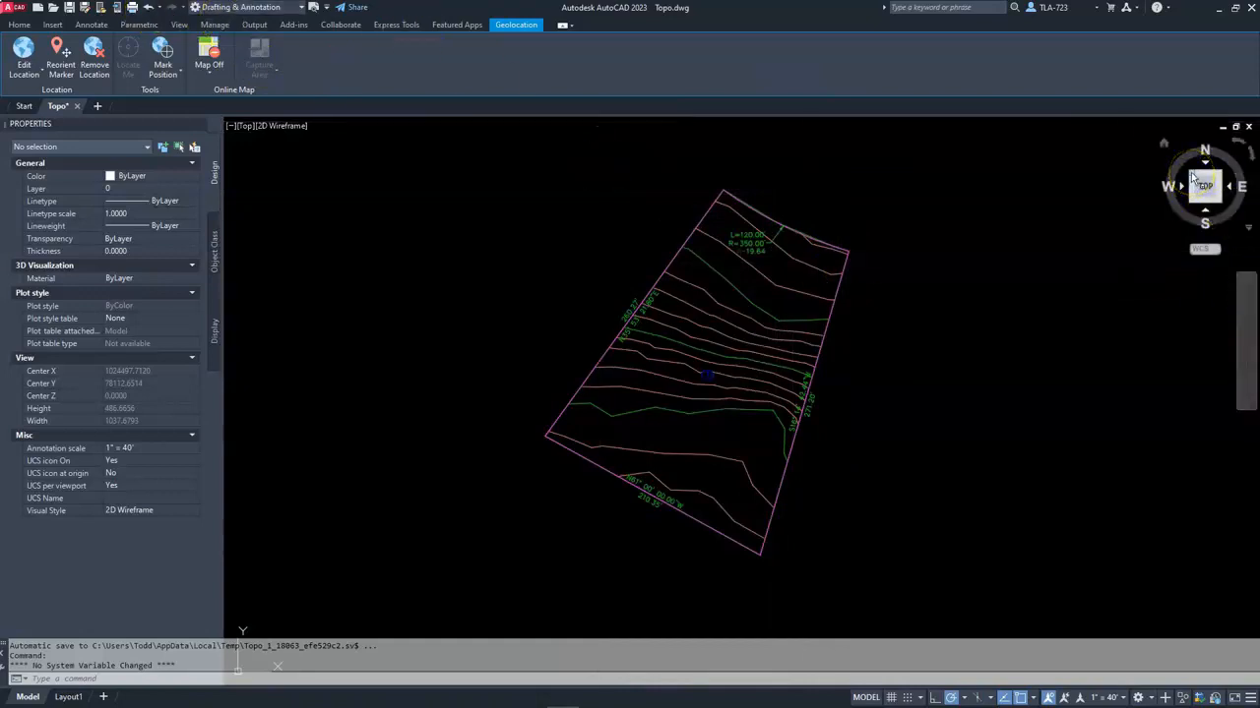
pyautogui.click(1192, 203)
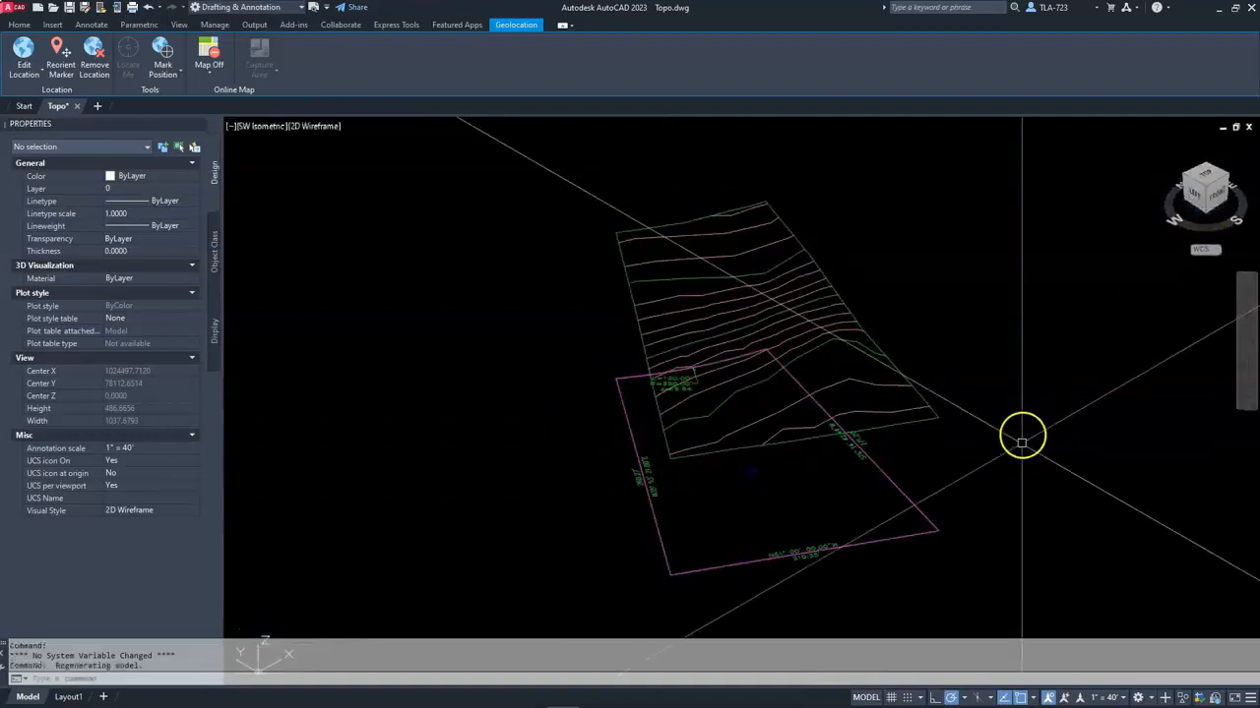
pyautogui.keyDown('shift'); pyautogui.moveTo(675, 523); pyautogui.dragTo(715, 442, button='middle'); pyautogui.keyUp('shift')
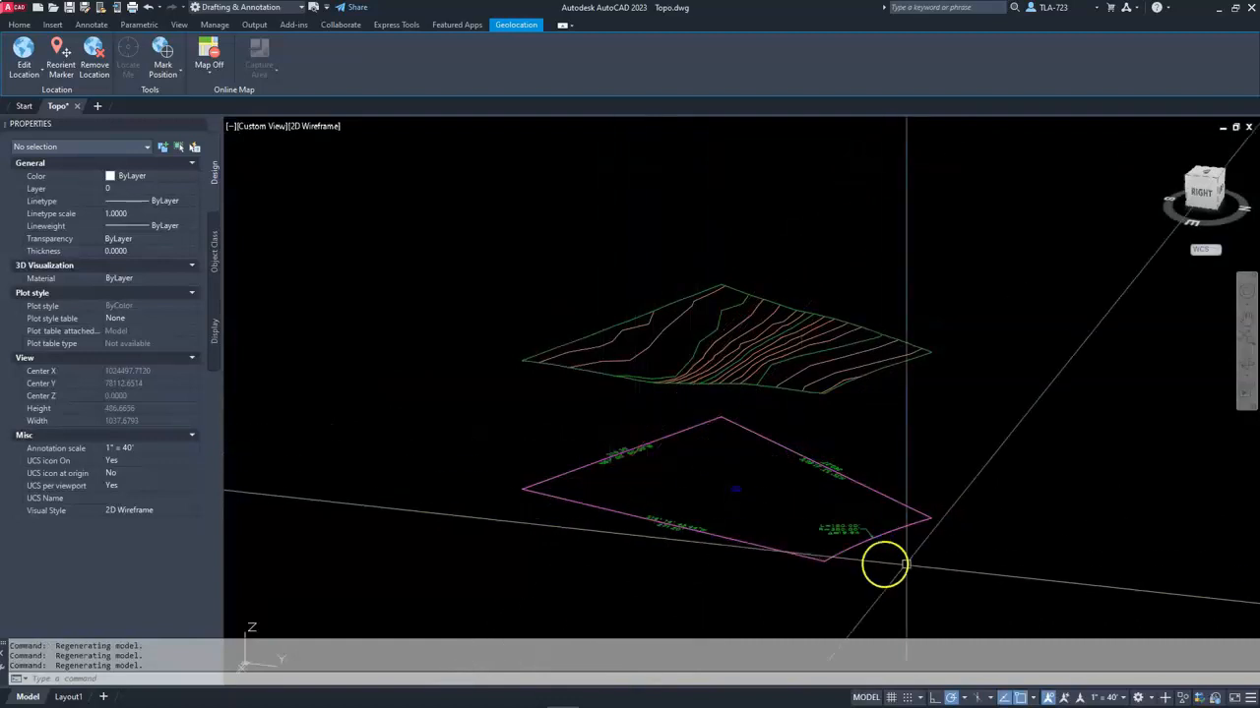
pyautogui.keyDown('shift'); pyautogui.moveTo(625, 442); pyautogui.dragTo(750, 331, button='middle'); pyautogui.keyUp('shift')
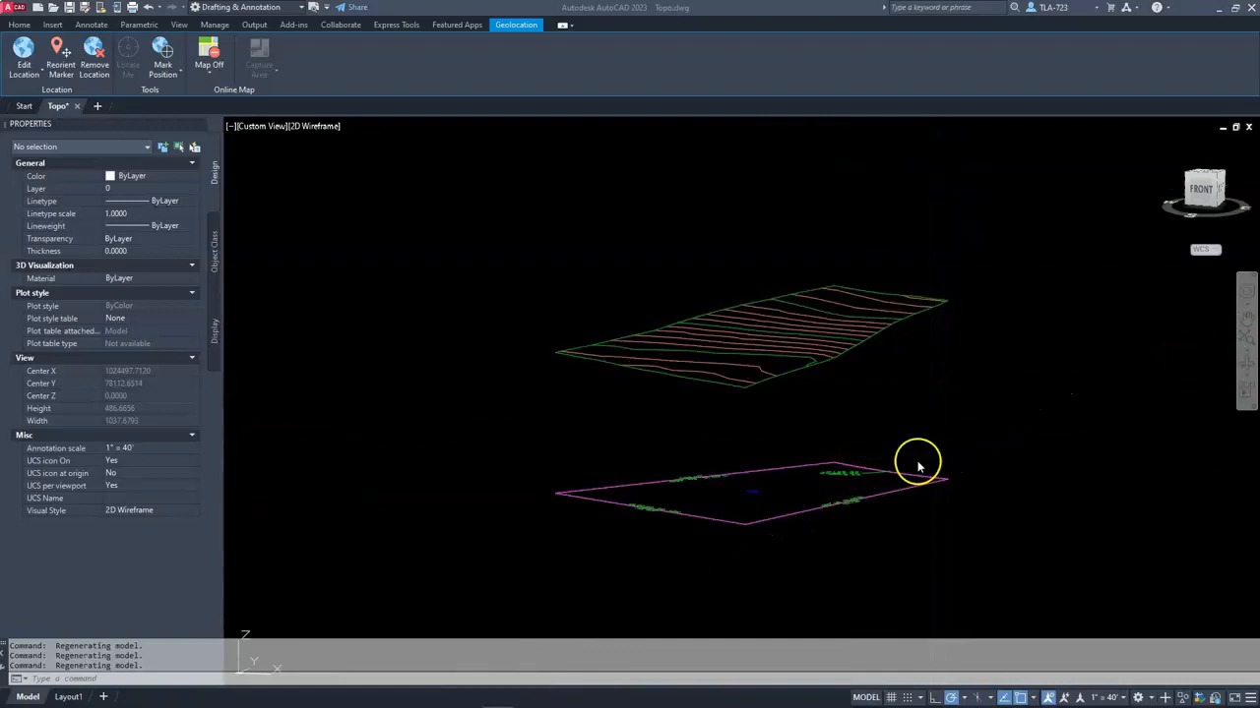
pyautogui.click(530, 696)
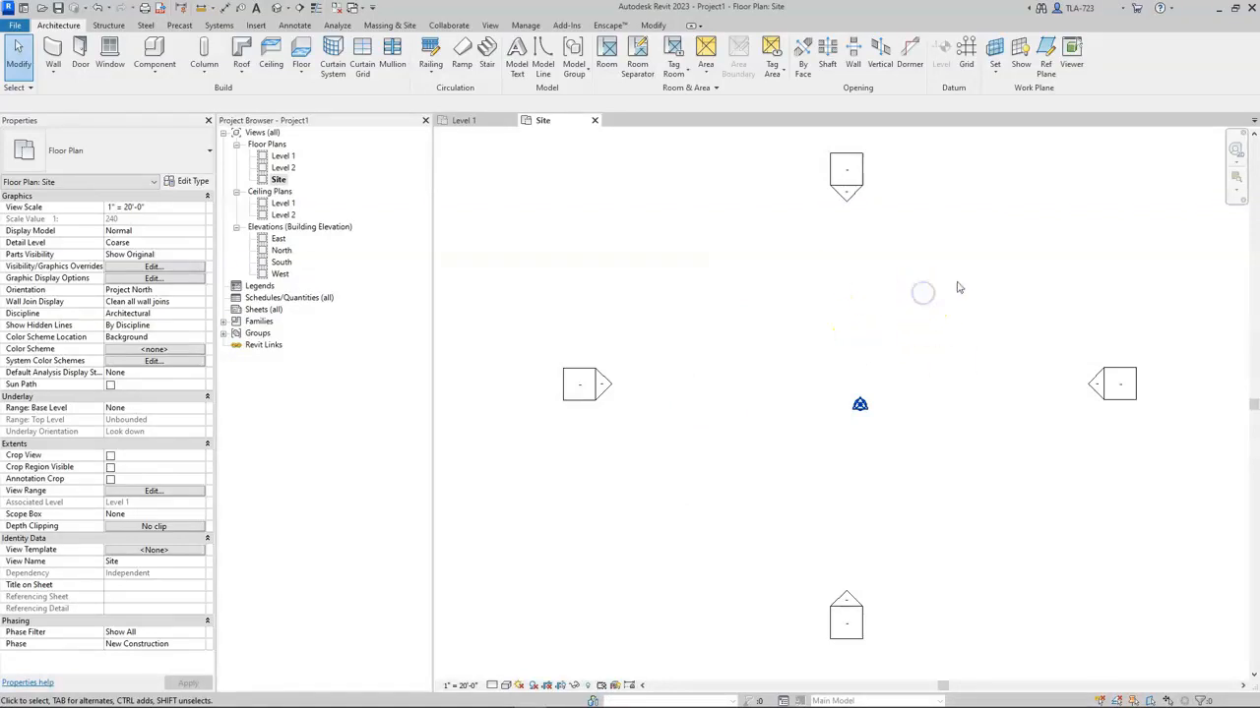
pyautogui.click(257, 26)
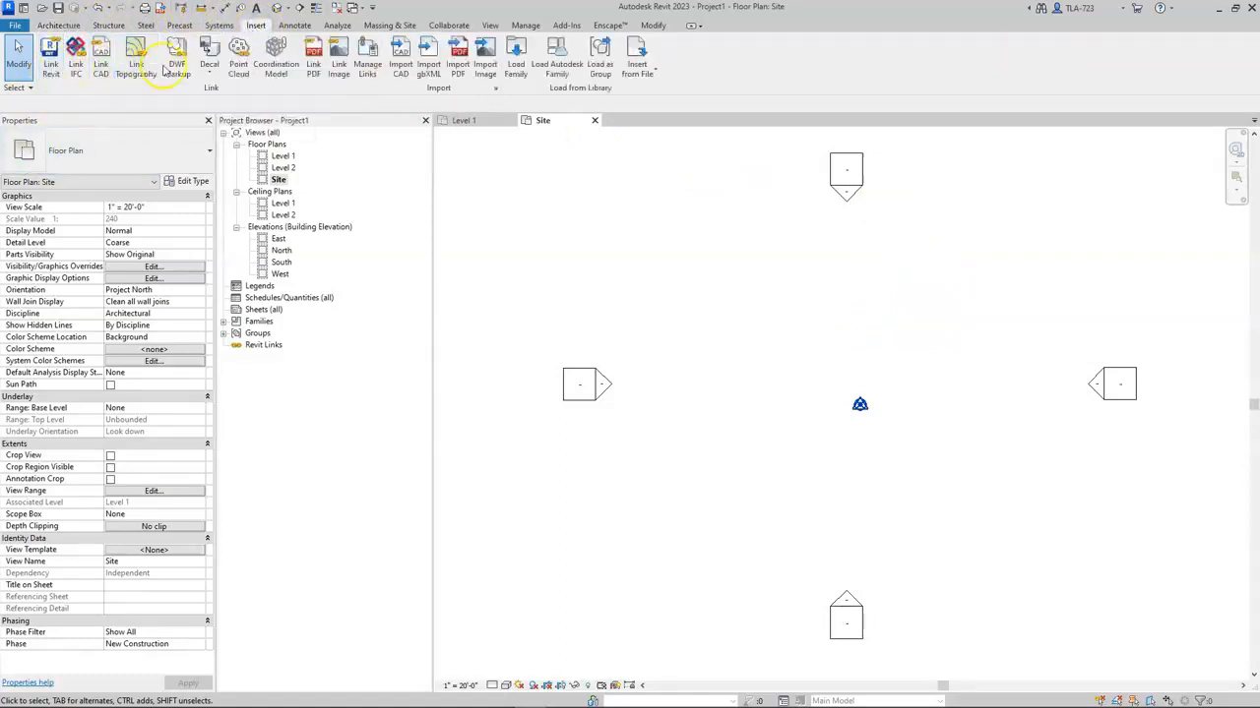
pyautogui.click(404, 70)
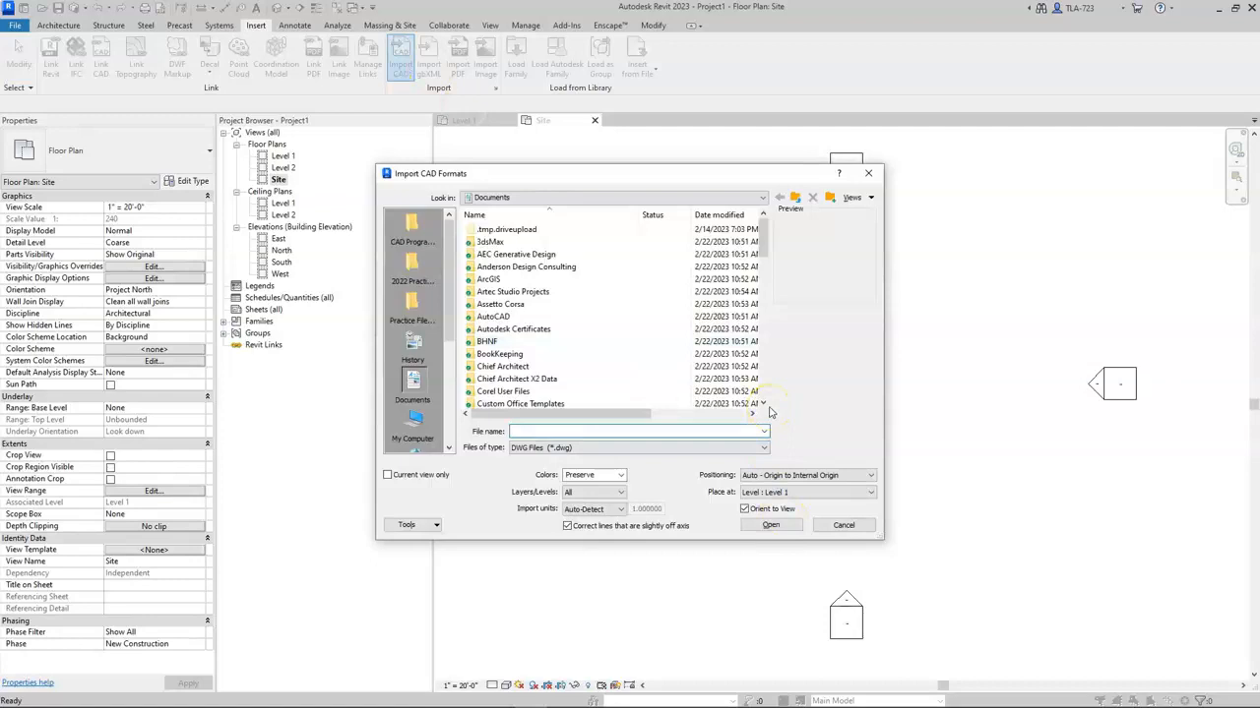
pyautogui.click(871, 173)
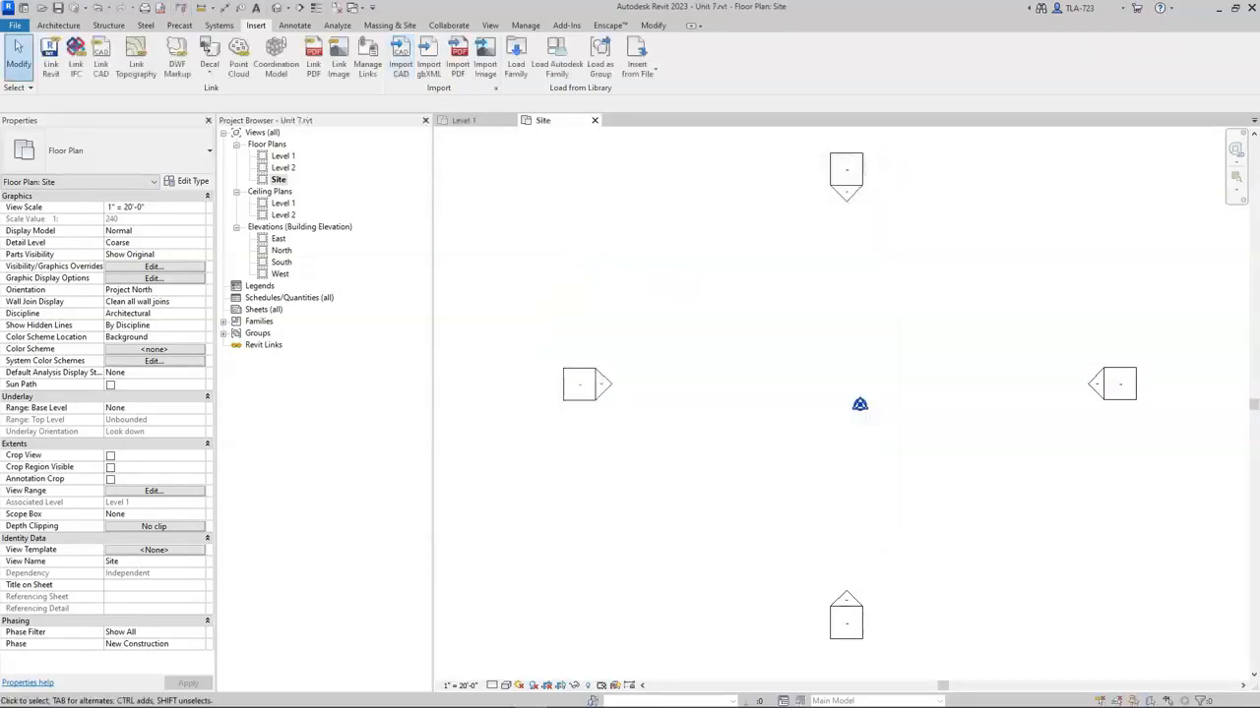
# - Start a CAD import of Topo.dwg from the Unit 7 - Topo and Sitework folder, with Layers/Levels set to Visible
pyautogui.click(401, 57)
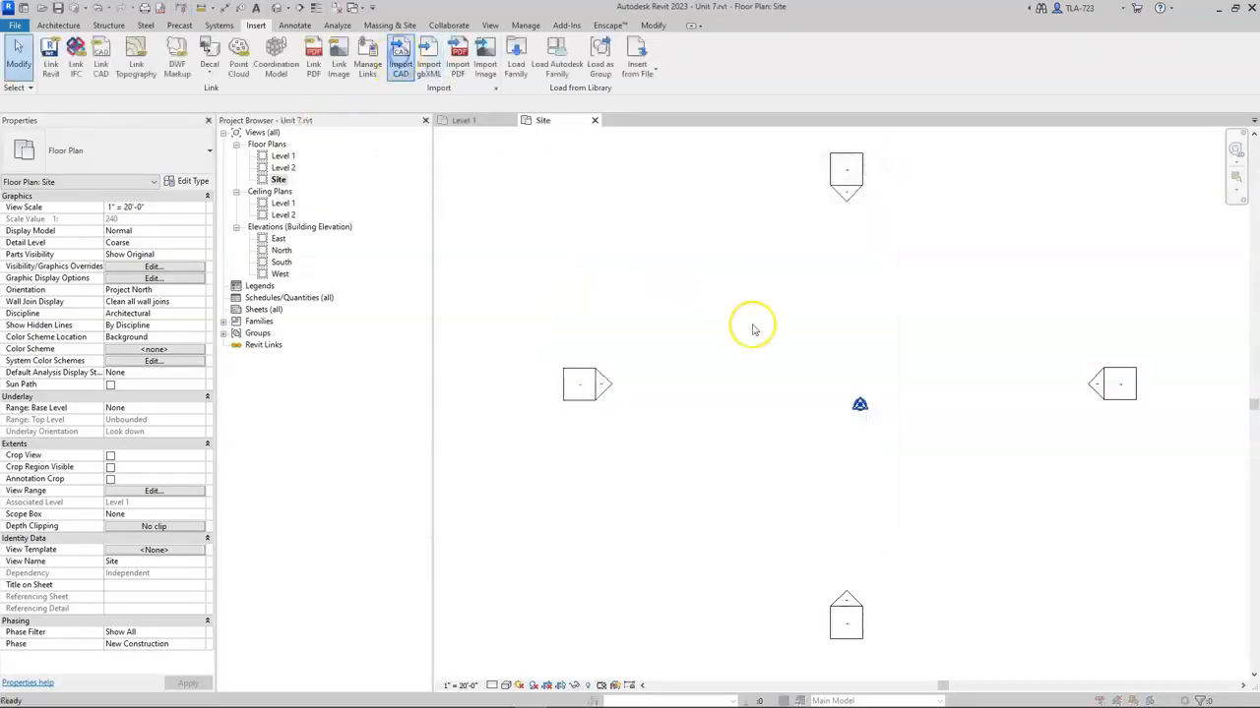
pyautogui.moveTo(624, 173); pyautogui.dragTo(792, 163)
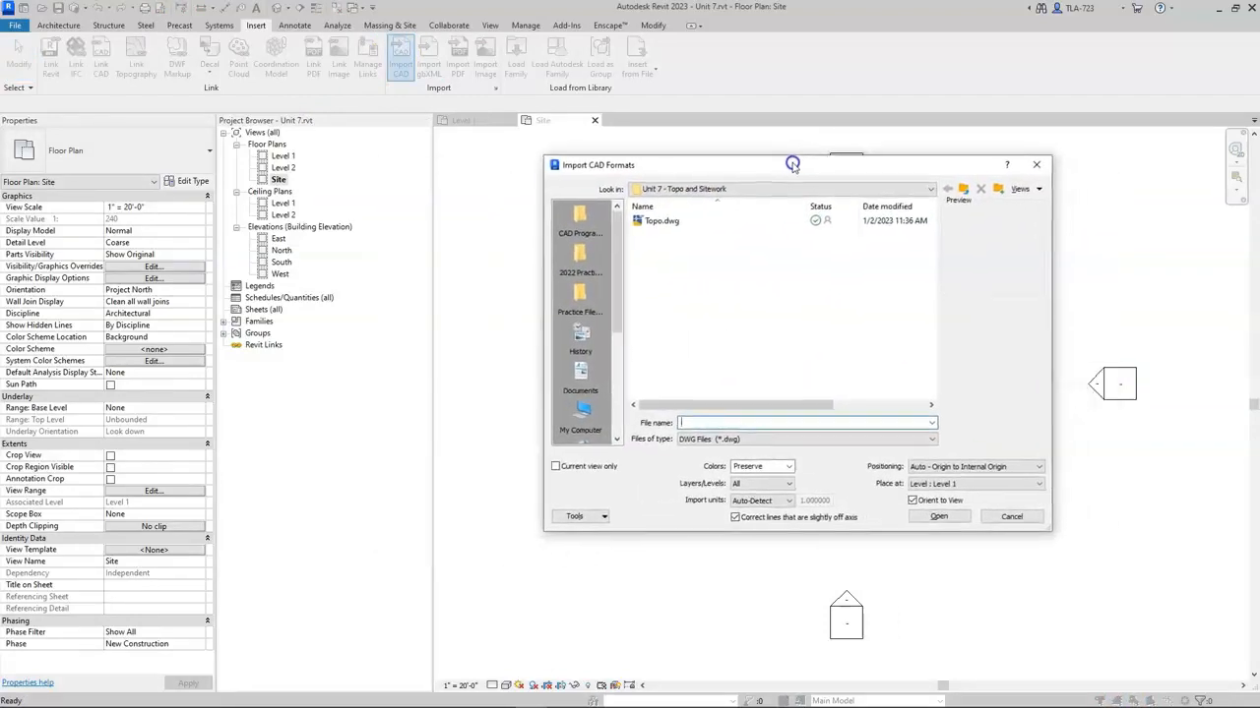
pyautogui.click(671, 222)
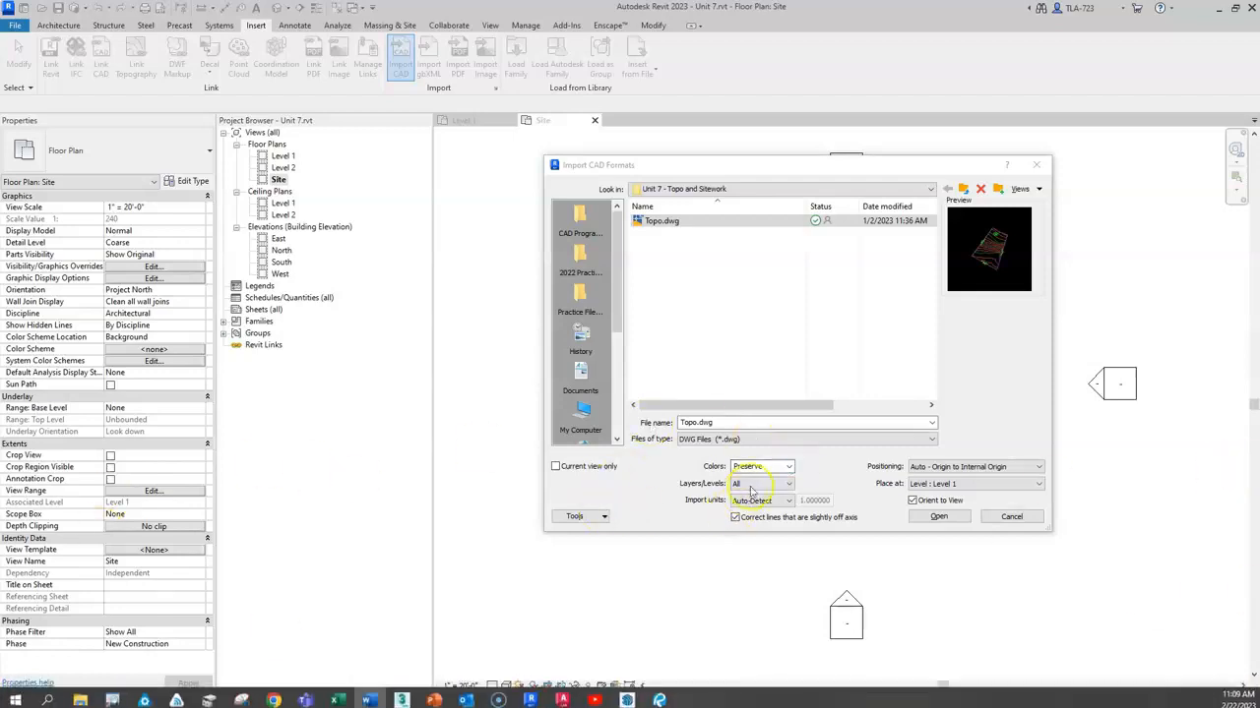
pyautogui.click(786, 485)
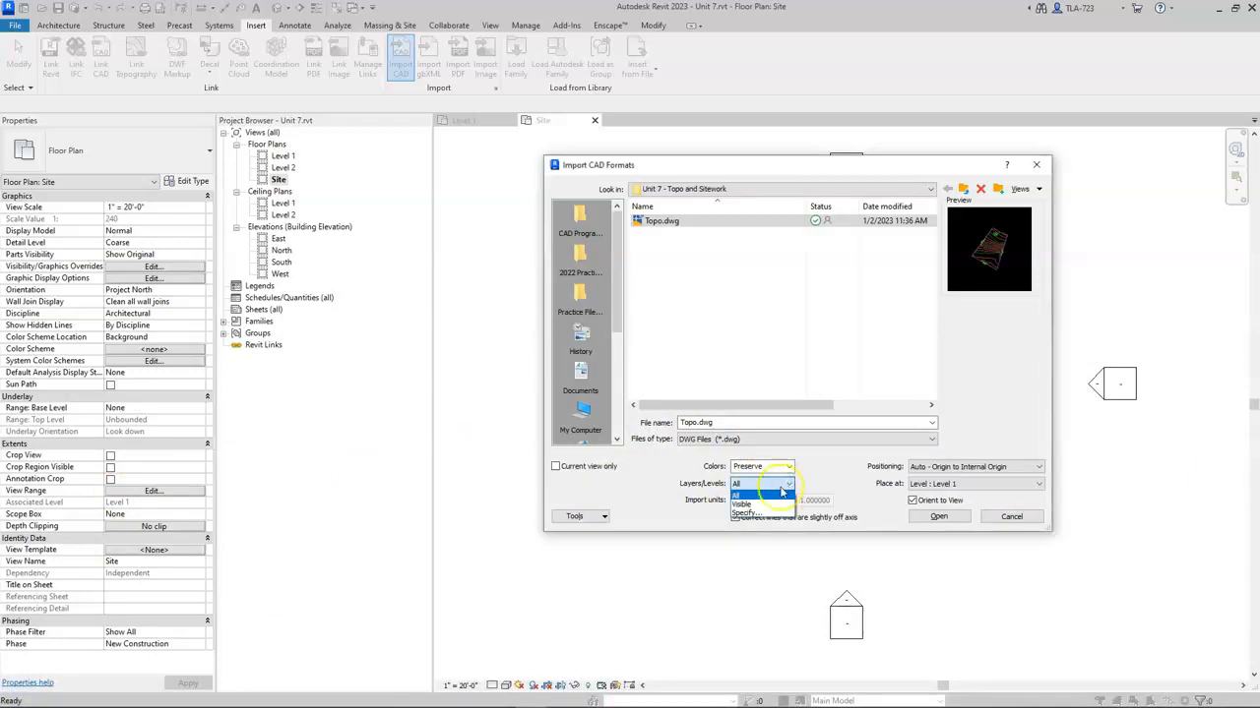
pyautogui.click(750, 504)
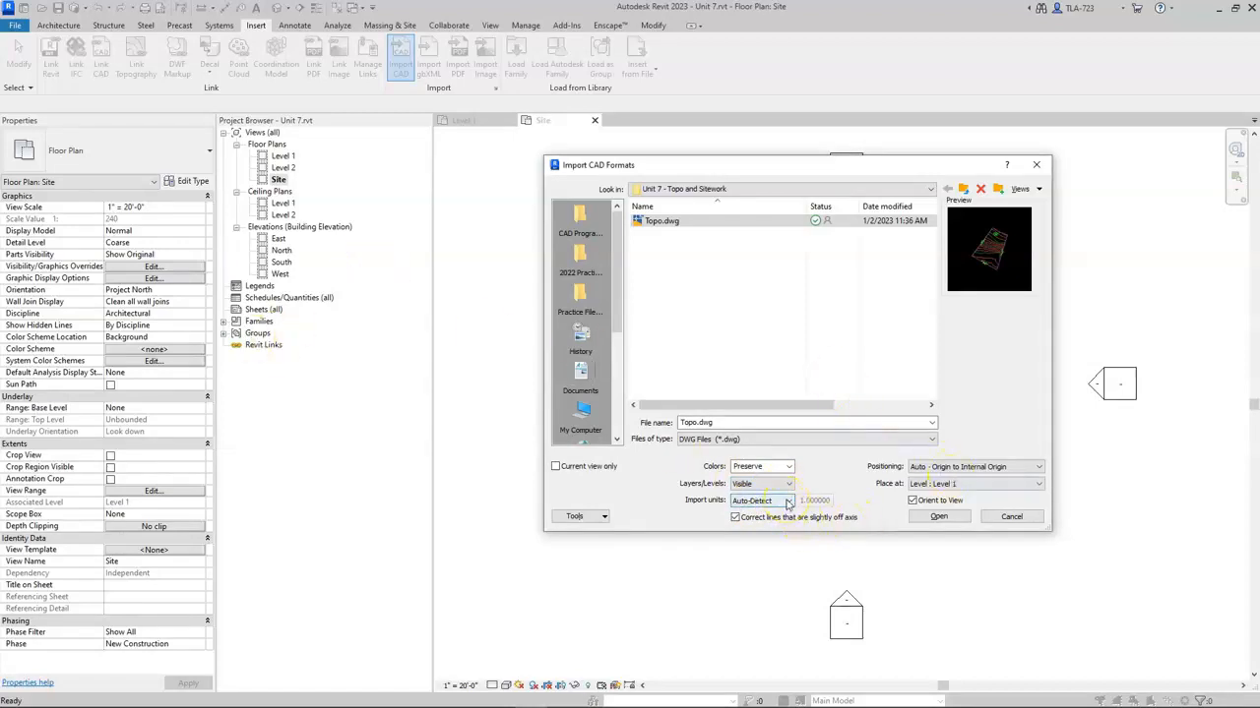
# - Set the import positioning to Auto - Center to Center, with import units on Auto-Detect and Current view only off
pyautogui.click(788, 502)
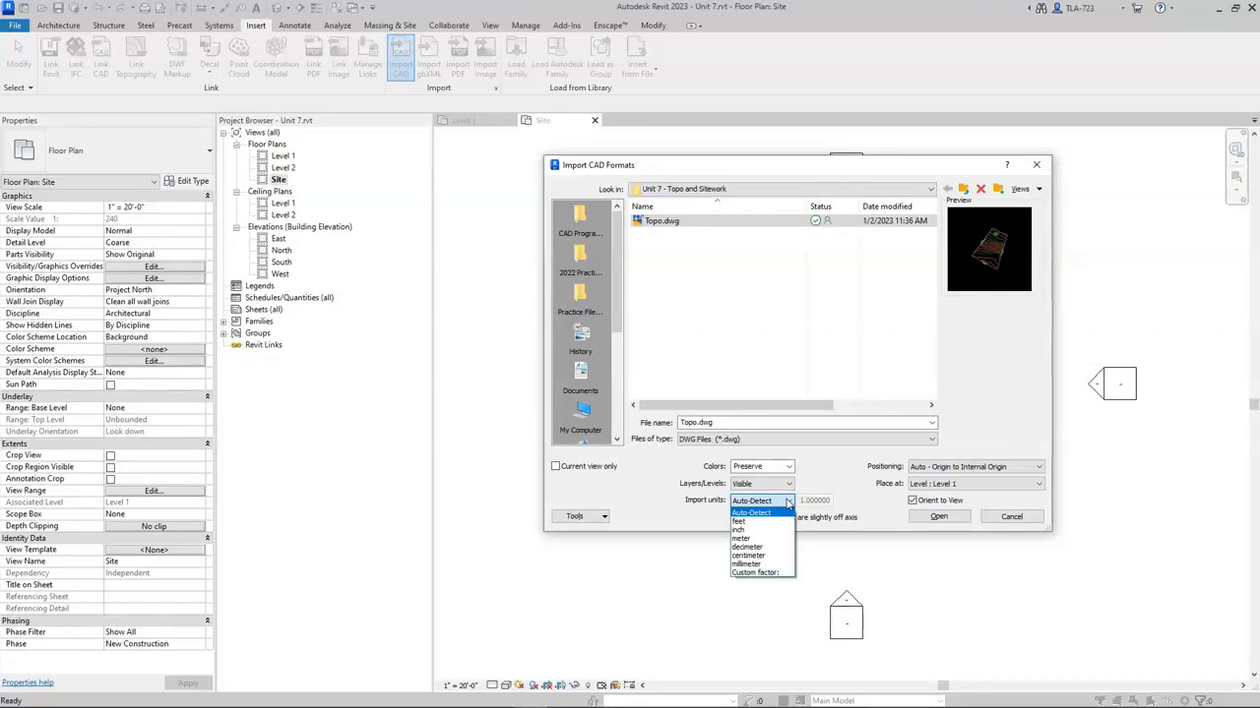
pyautogui.click(788, 503)
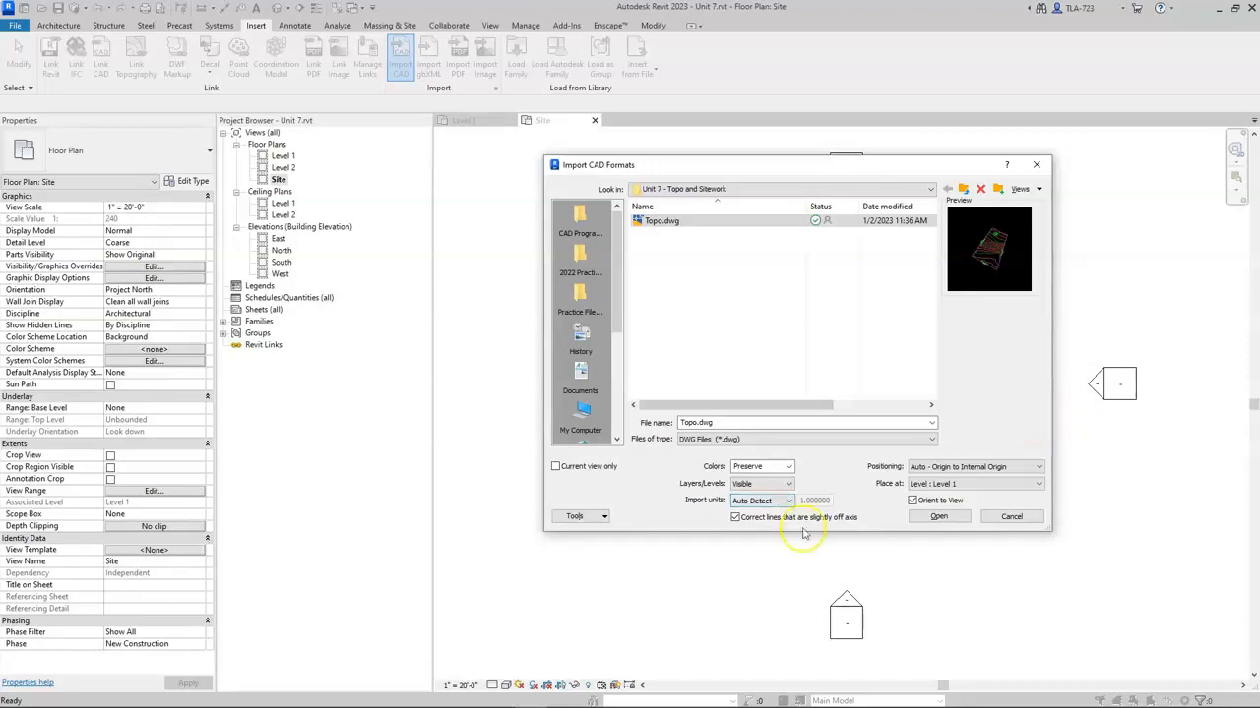
pyautogui.click(1040, 468)
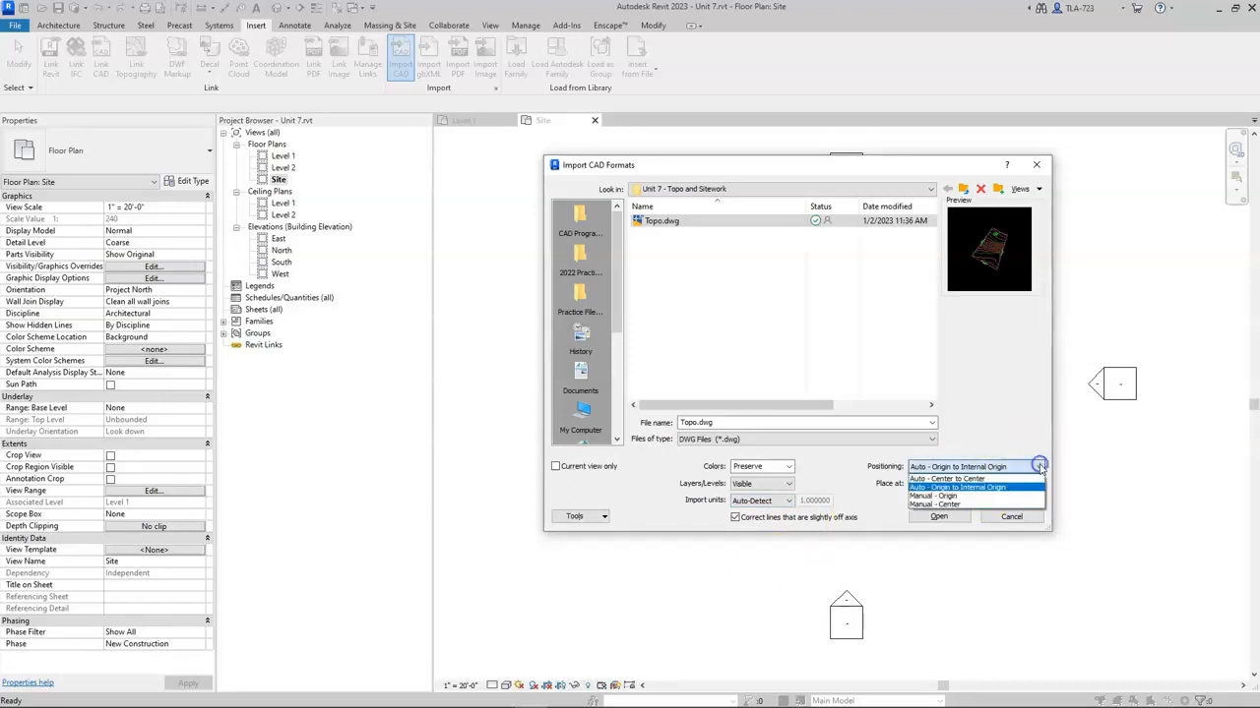
pyautogui.click(954, 481)
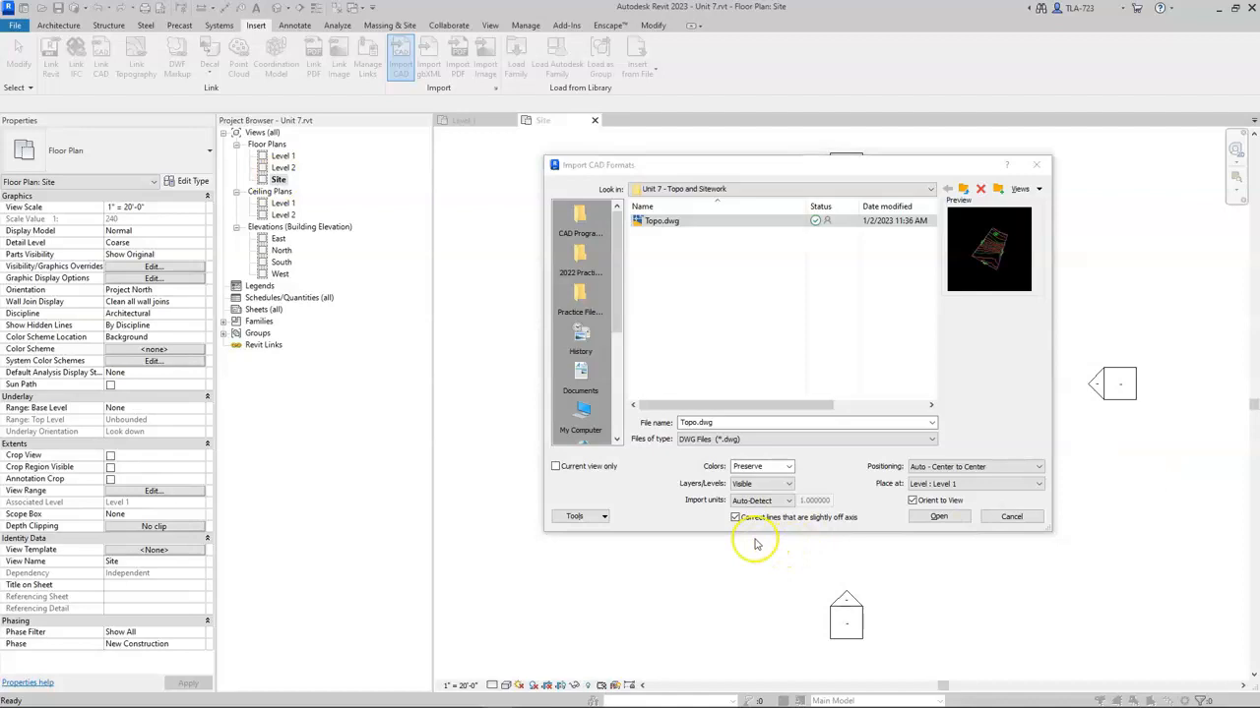
pyautogui.click(556, 467)
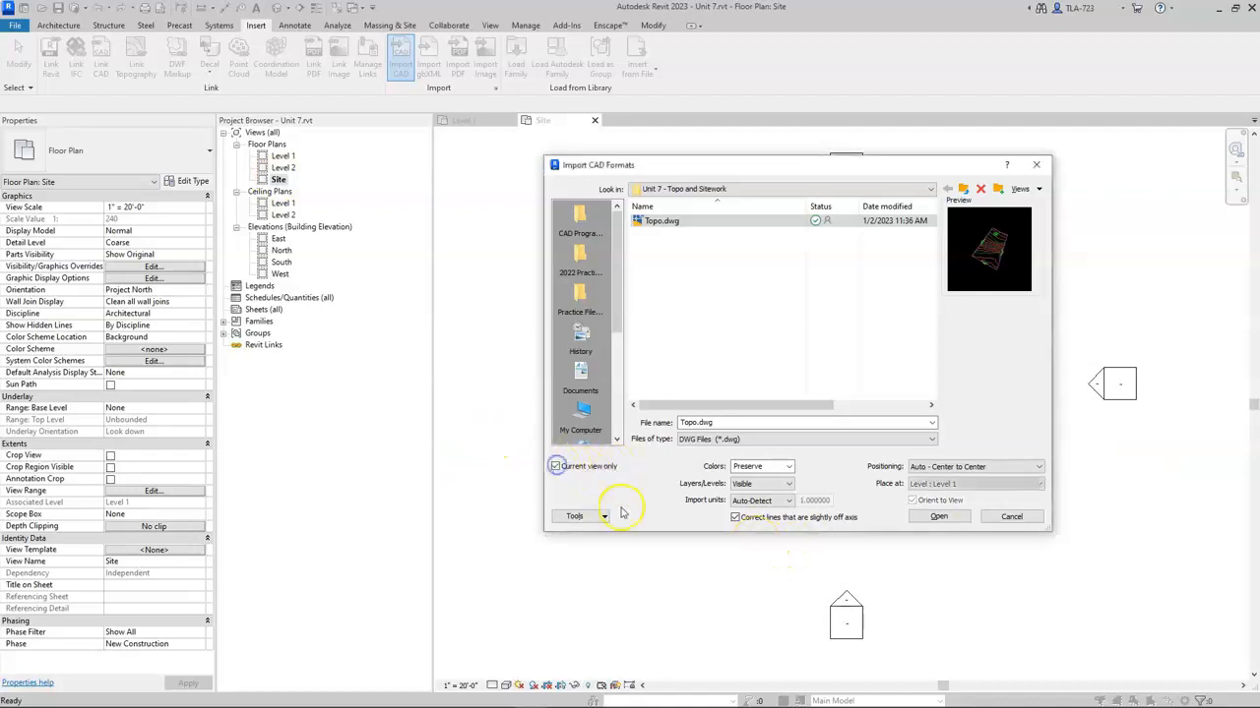
pyautogui.click(556, 467)
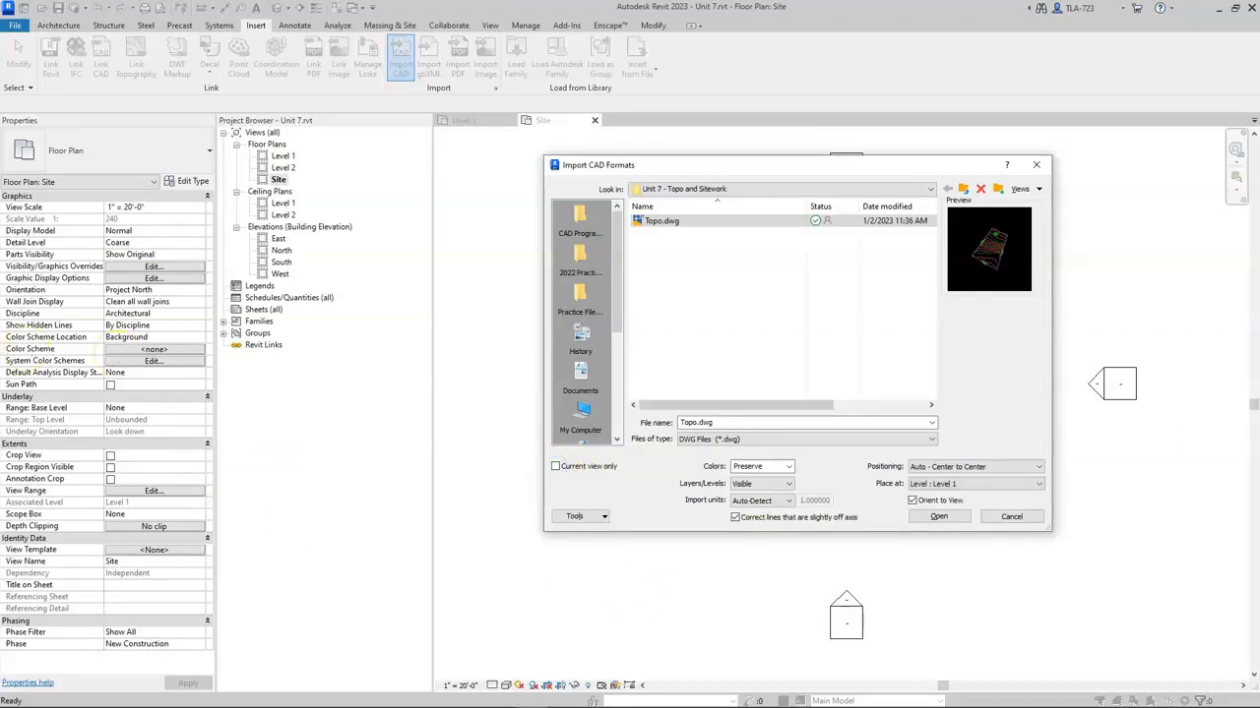
# - Complete the Topo.dwg import into the Site plan and dismiss the lost-elements warning
pyautogui.click(940, 518)
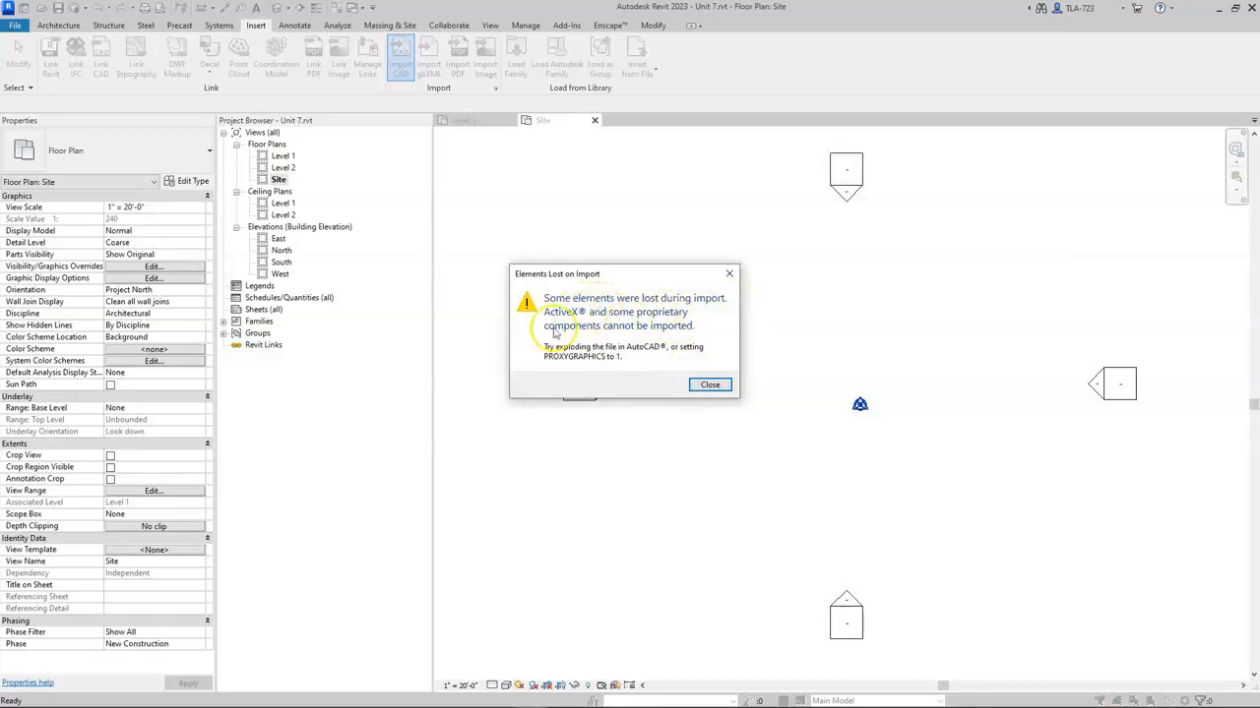
pyautogui.click(710, 385)
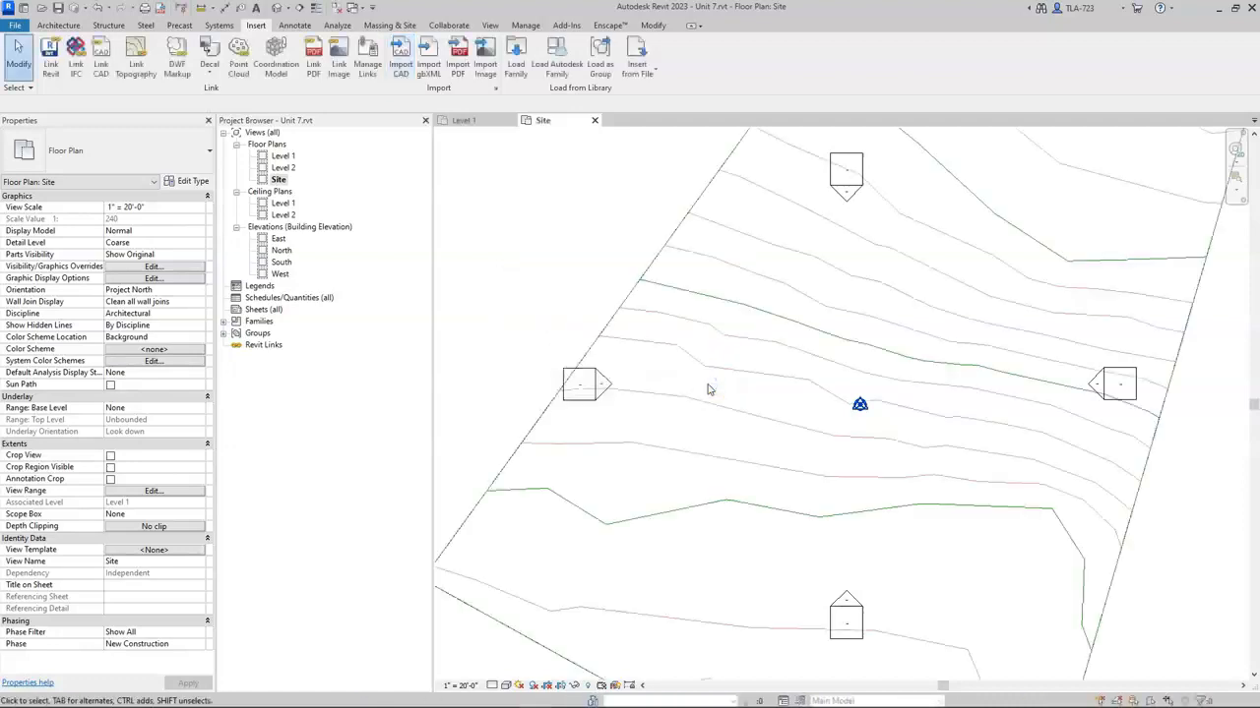
pyautogui.scroll(-4, 659, 397)
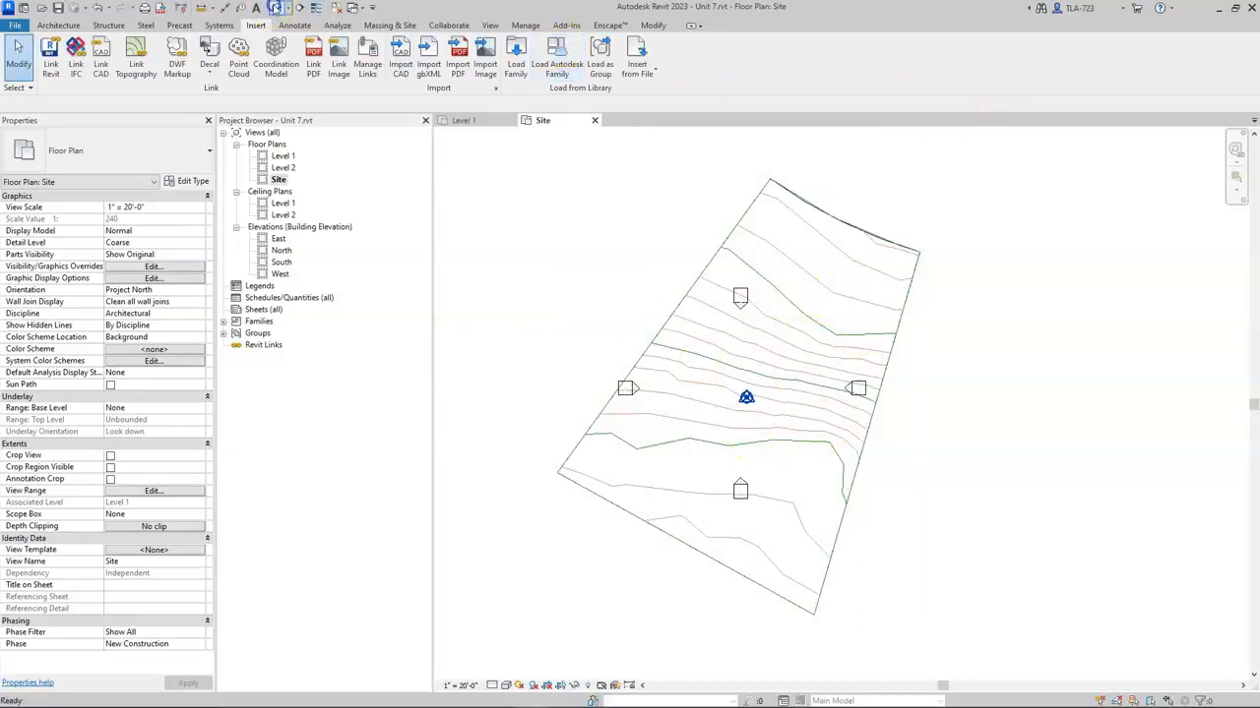
# - Open the default 3D view and examine how the imported contours and property boundary sit relative to Level 1 and Level 2
pyautogui.click(276, 7)
pyautogui.keyDown('shift'); pyautogui.moveTo(787, 590); pyautogui.dragTo(506, 453, button='middle'); pyautogui.keyUp('shift')
pyautogui.scroll(6, 711, 459)
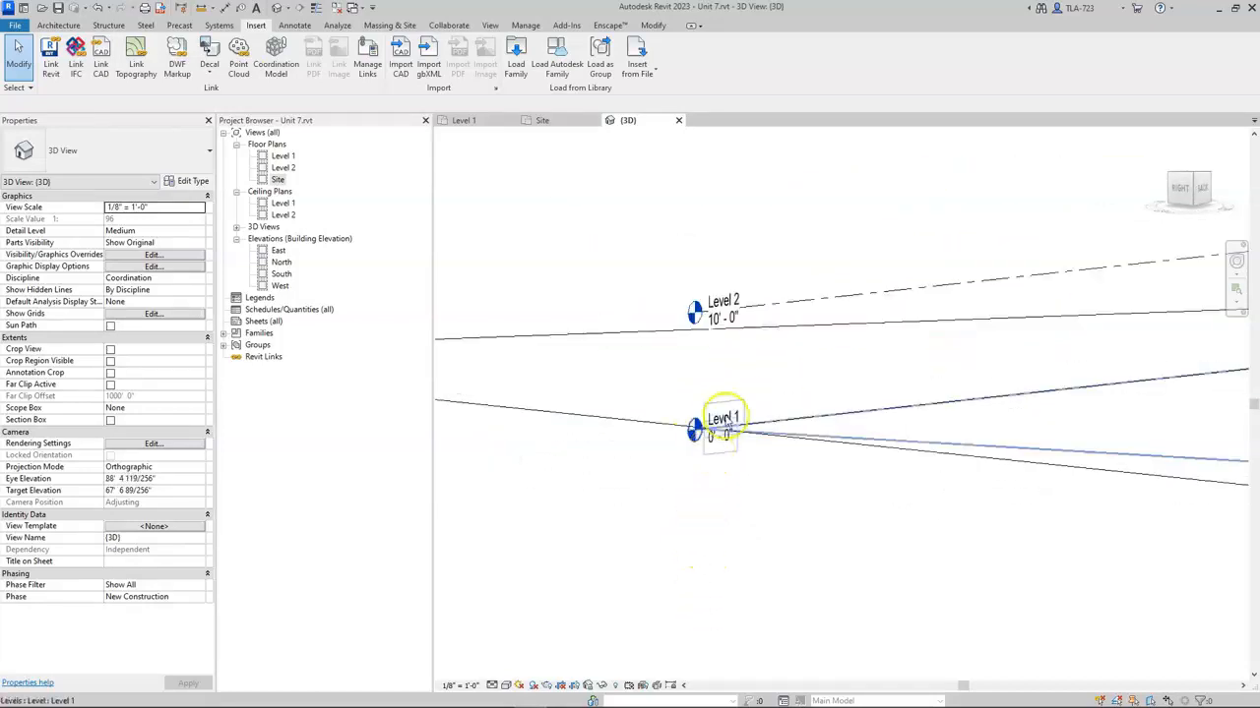
pyautogui.scroll(-3, 738, 516)
pyautogui.scroll(-3, 750, 503)
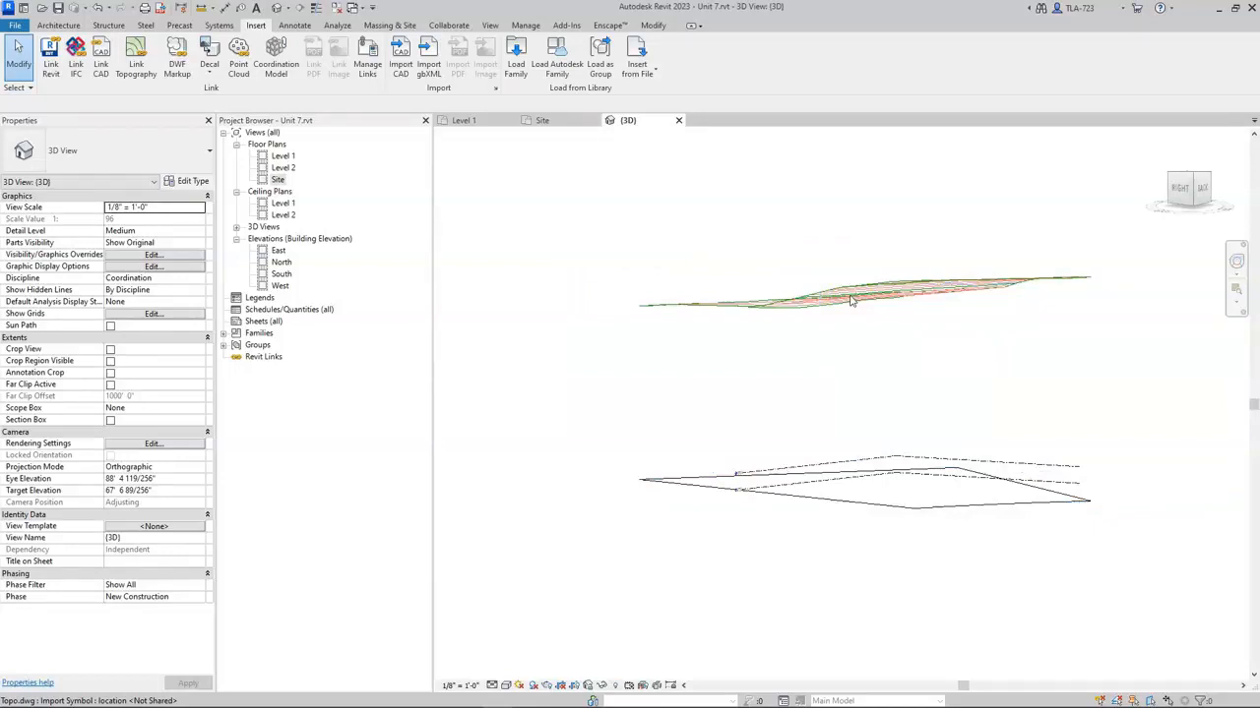
pyautogui.click(849, 296)
pyautogui.click(777, 166)
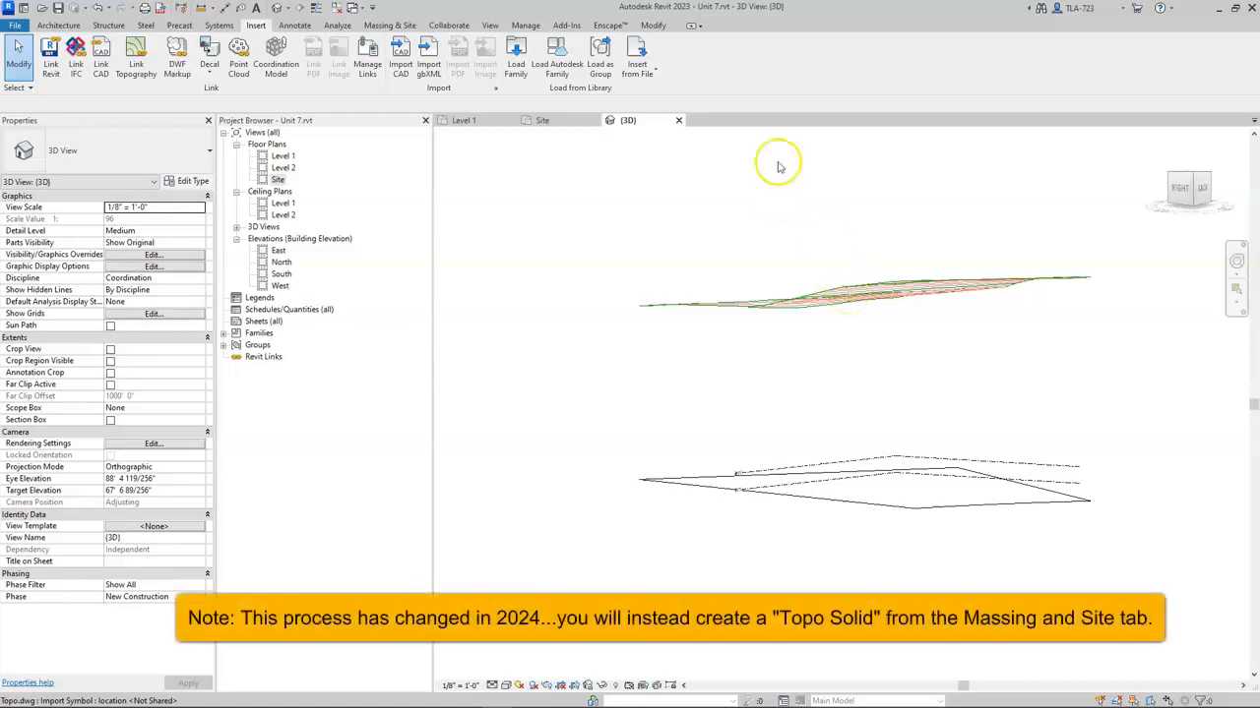
# - Start a Toposurface created from an import instance and pick the Topo.dwg contours as its source
pyautogui.click(397, 26)
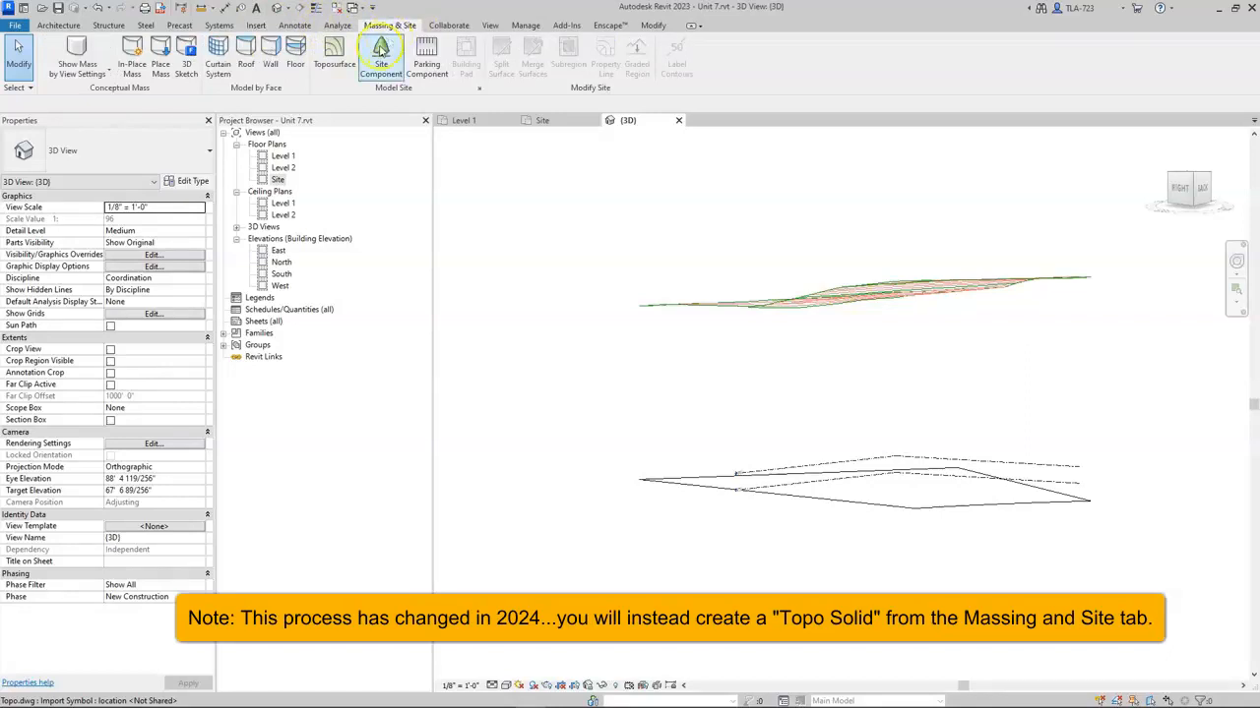
pyautogui.click(333, 47)
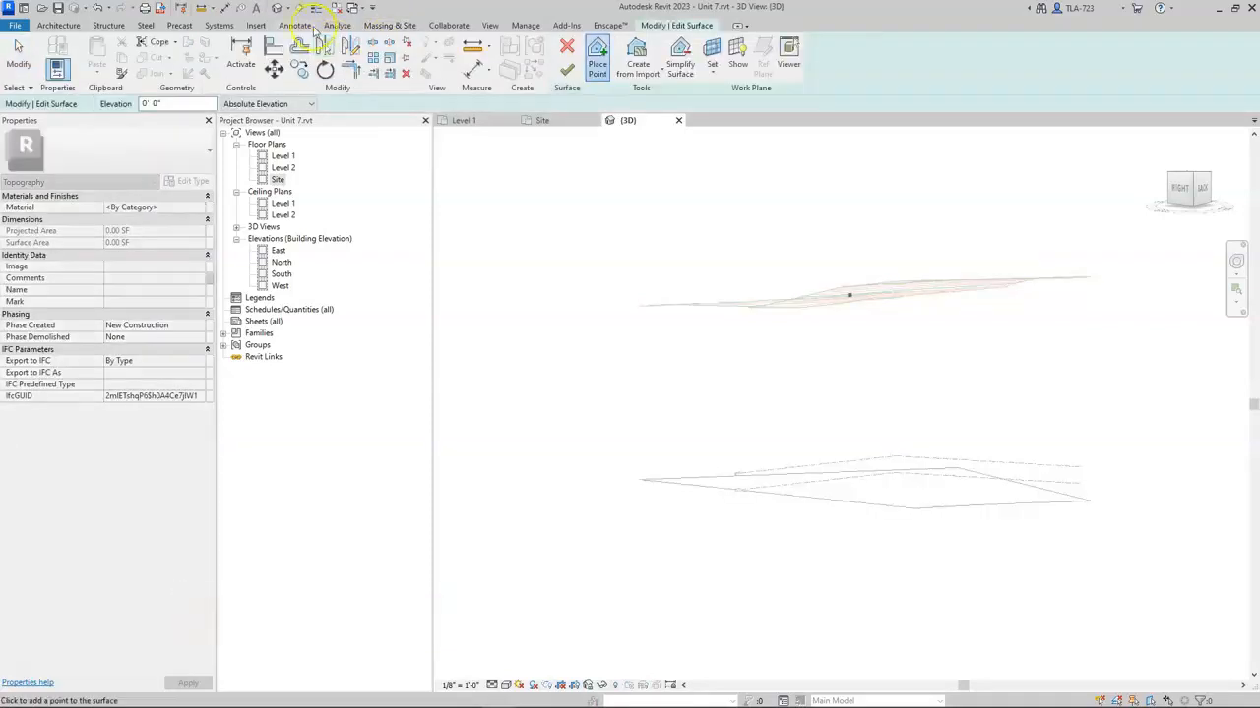
pyautogui.click(654, 71)
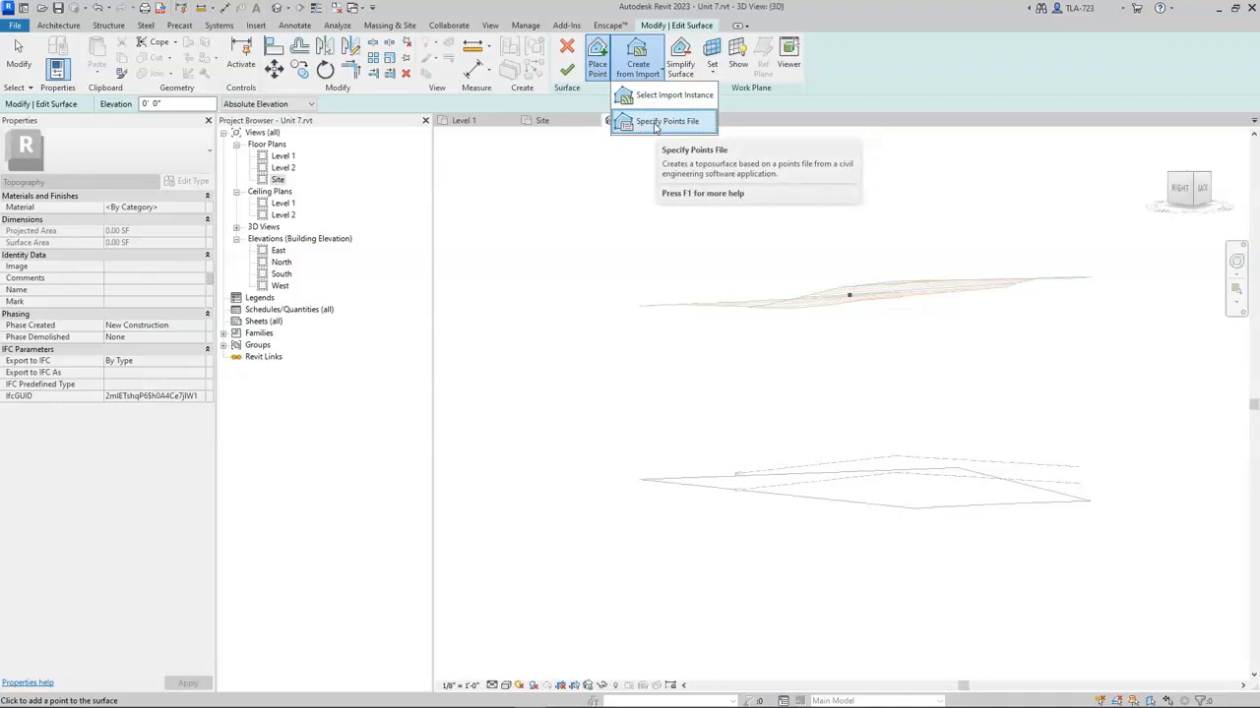
pyautogui.click(659, 98)
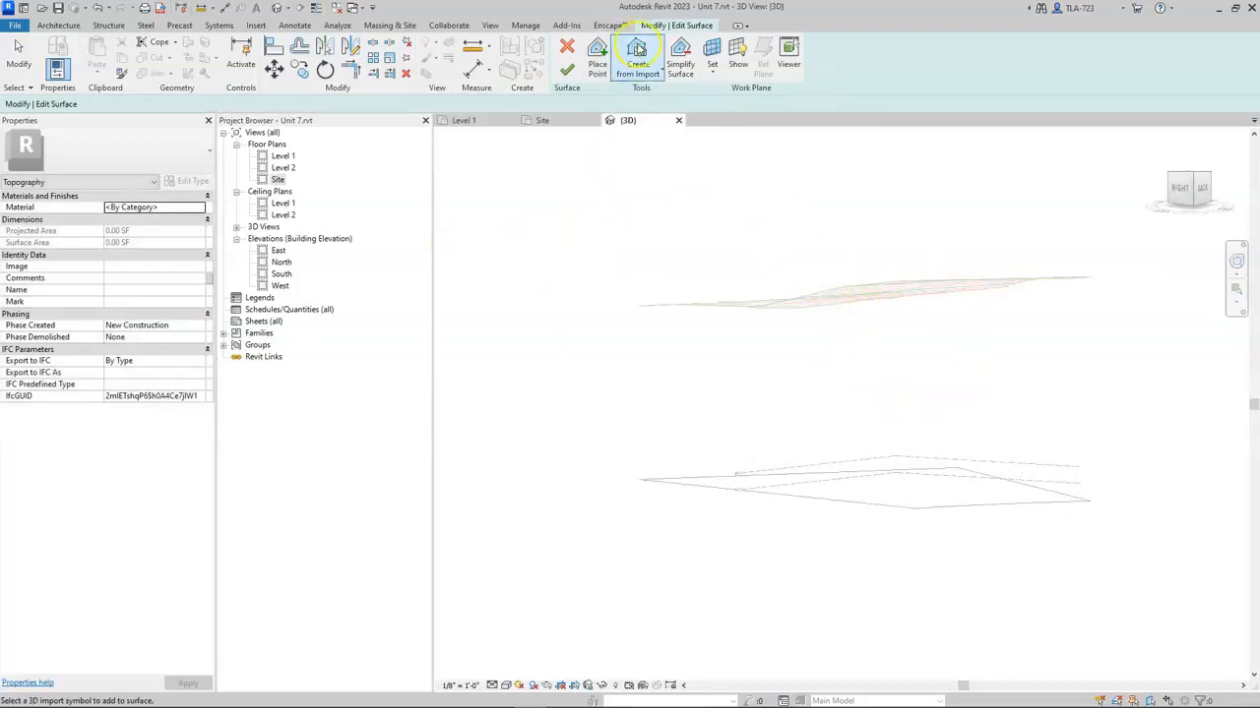
pyautogui.click(638, 55)
pyautogui.click(659, 96)
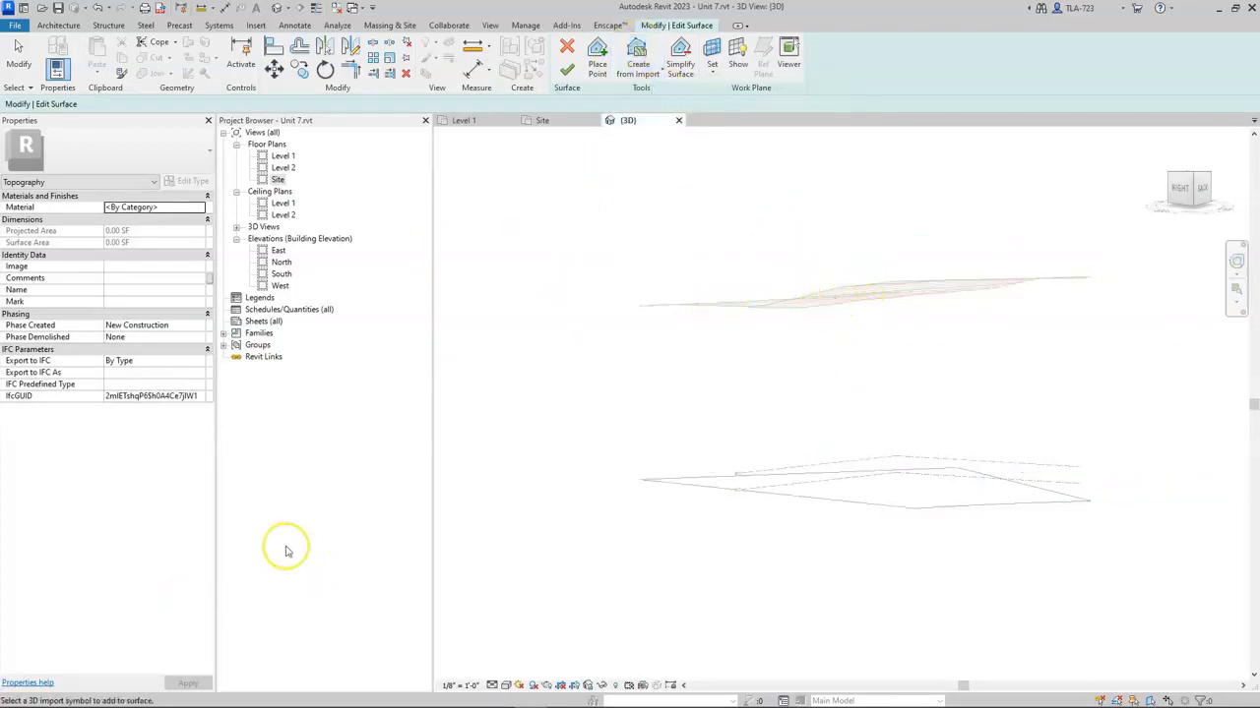
pyautogui.click(817, 300)
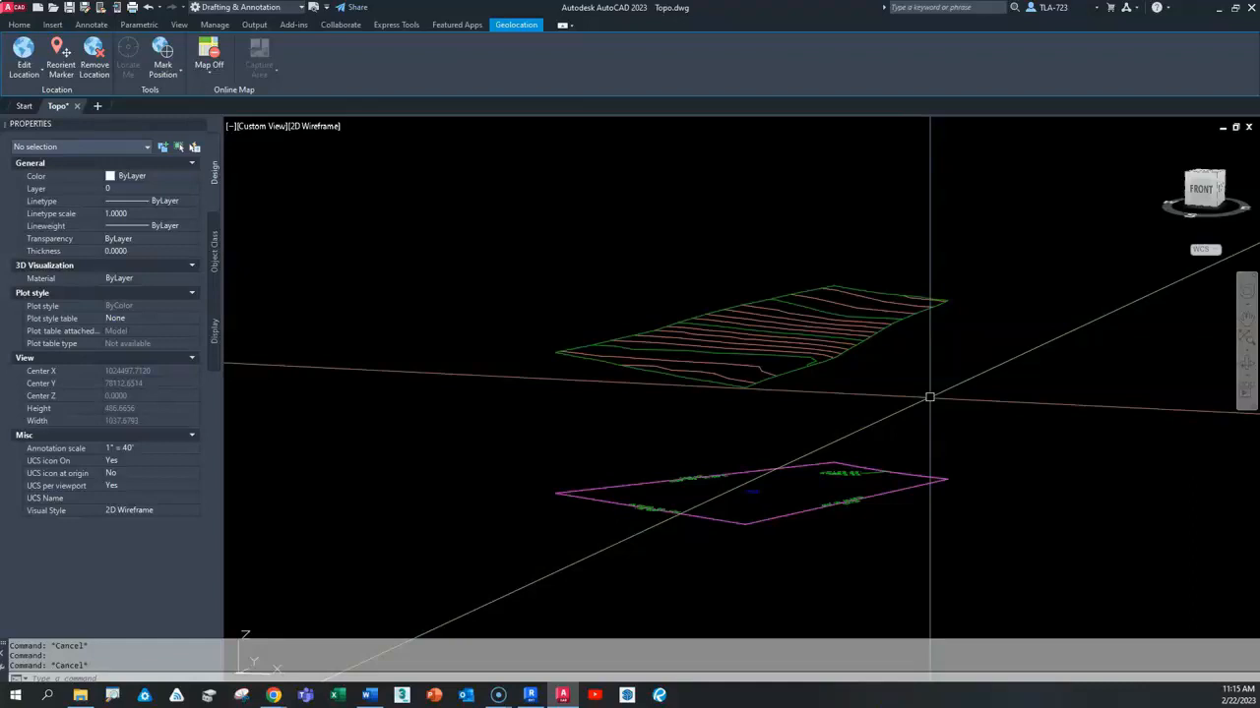
# - In AutoCAD, check which layers the minor and major contour polylines are on, and return to Revit
pyautogui.click(769, 311)
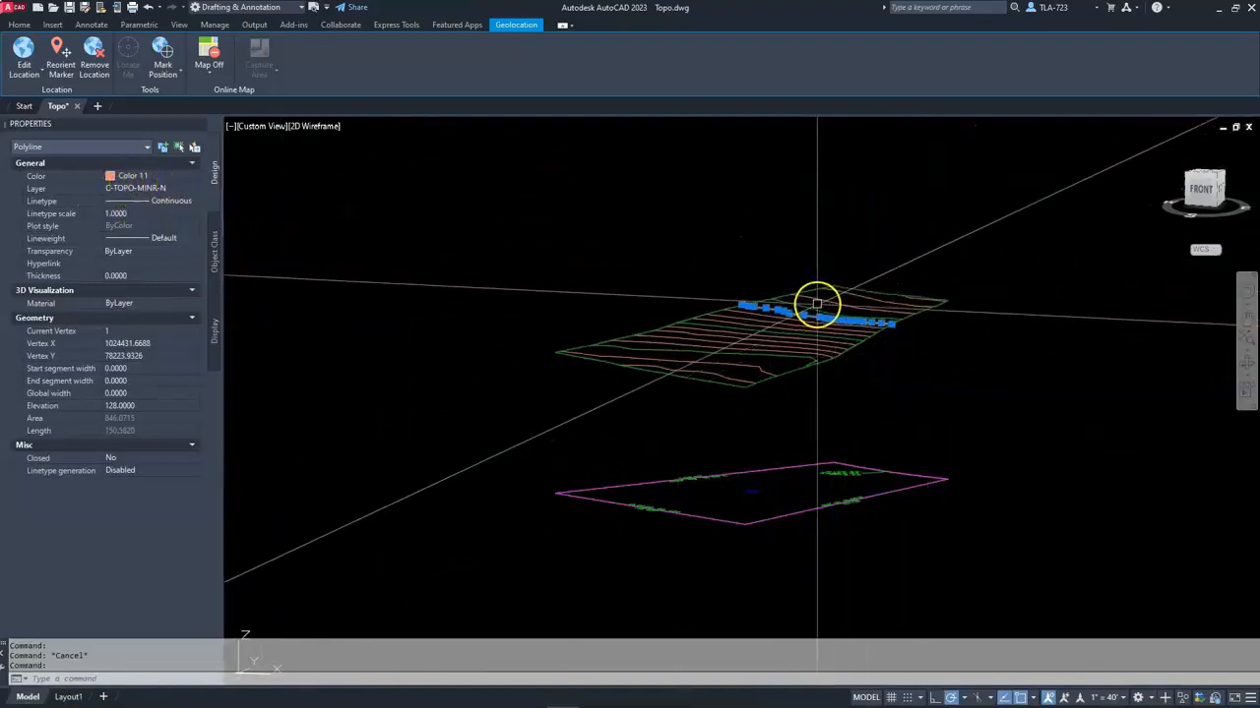
pyautogui.press('Escape')
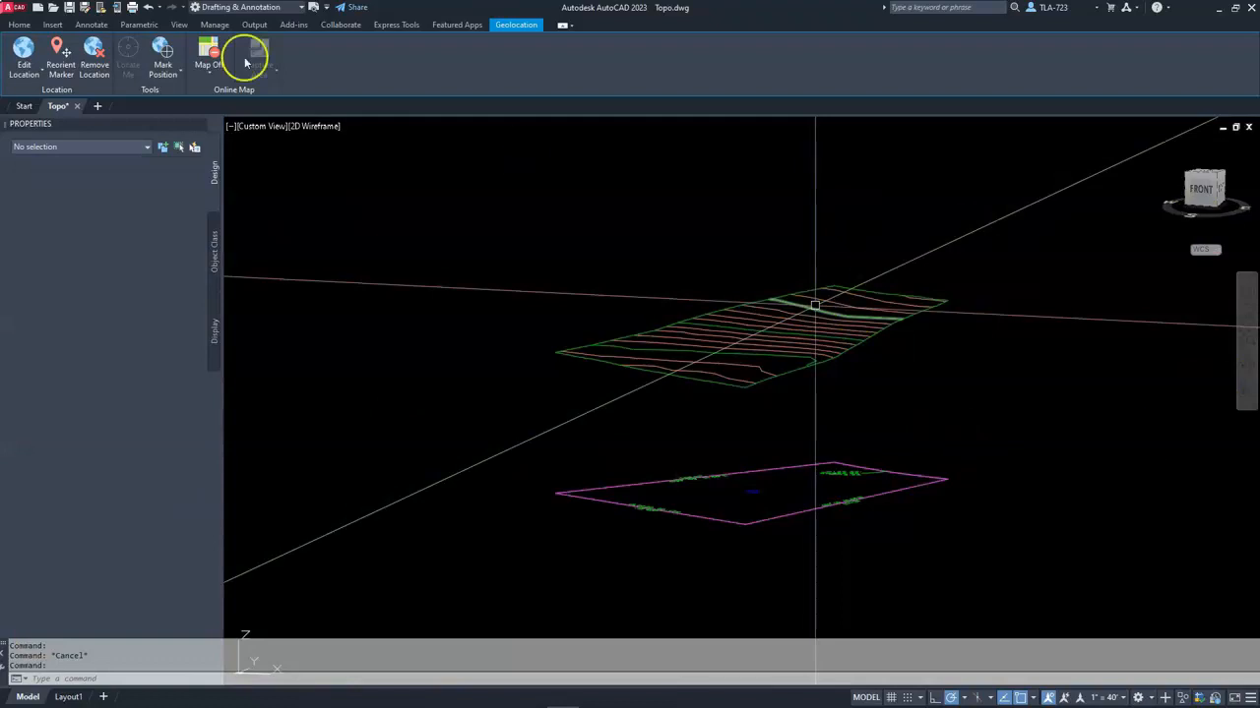
pyautogui.click(807, 306)
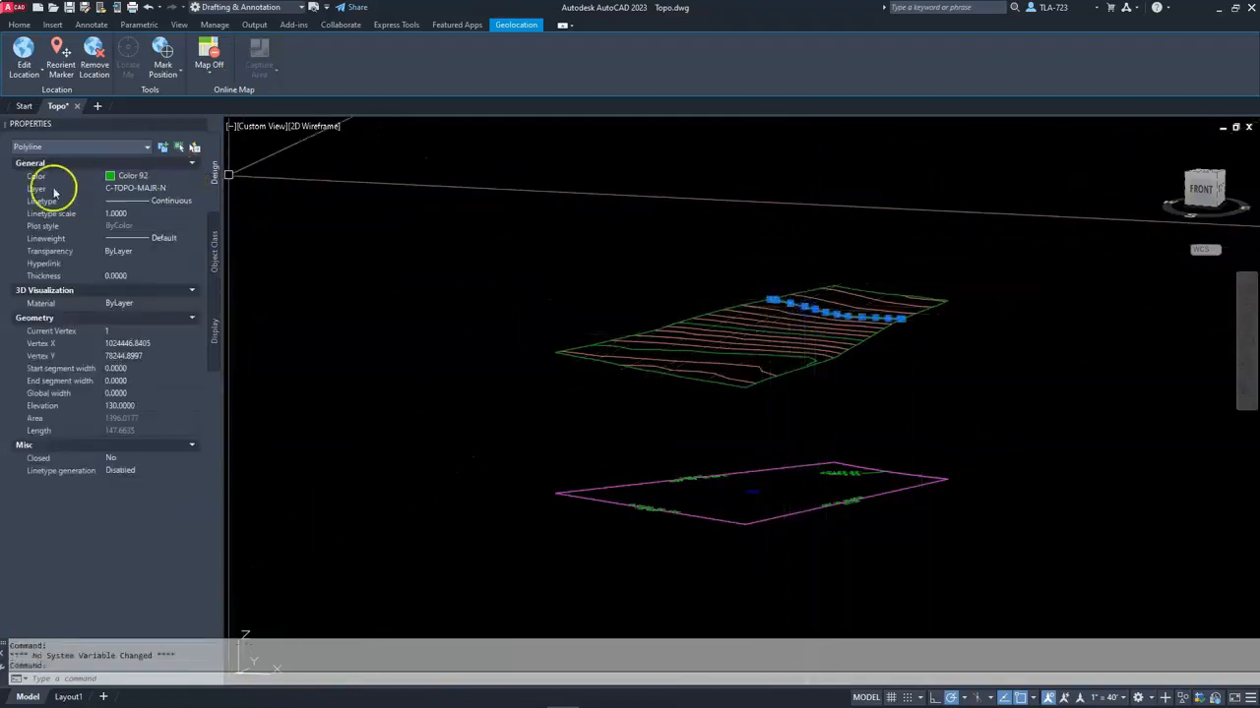
pyautogui.press('Escape')
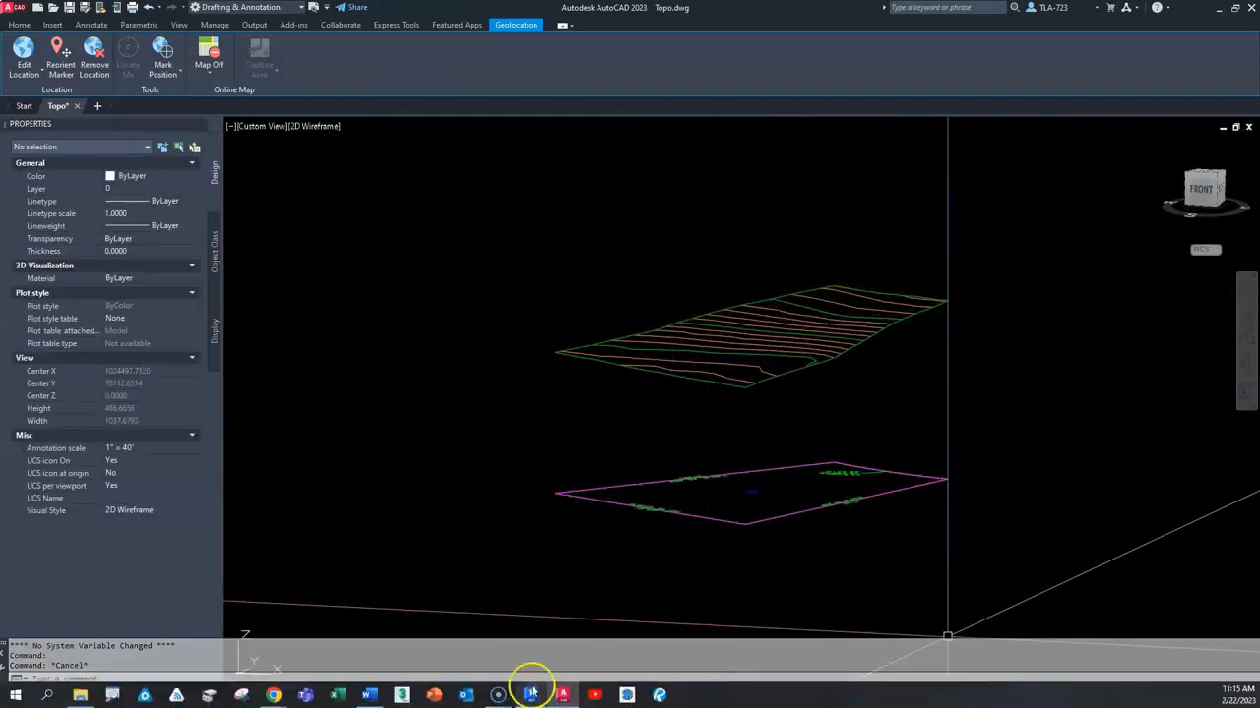
pyautogui.click(530, 696)
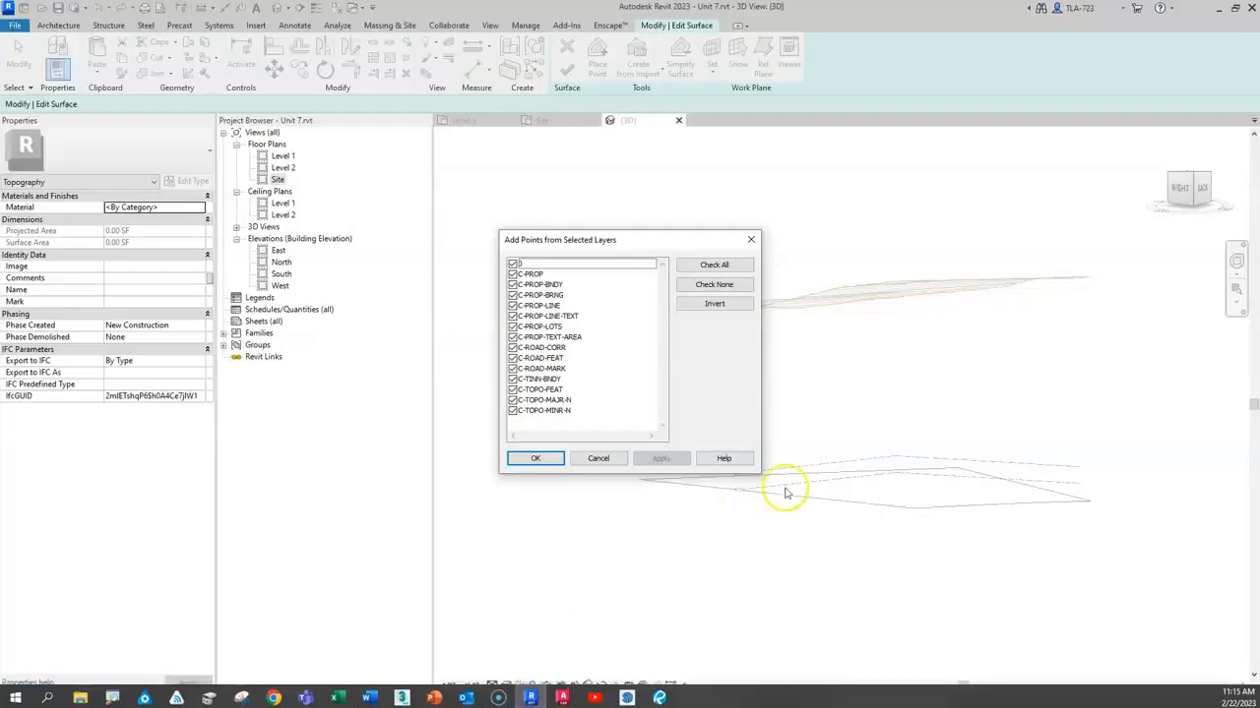
# - Add surface points from only the C-TOPO-MAJR-N and C-TOPO-MINR-N layers of the import
pyautogui.click(732, 287)
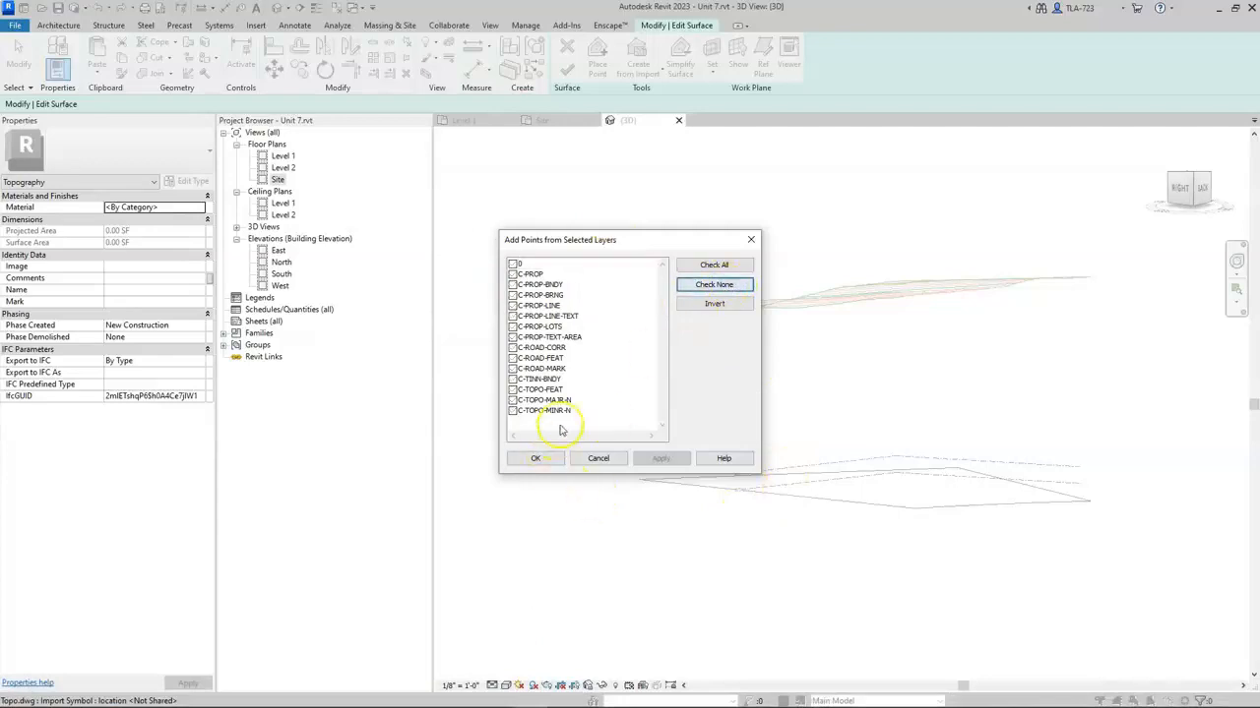
pyautogui.click(512, 400)
pyautogui.click(512, 410)
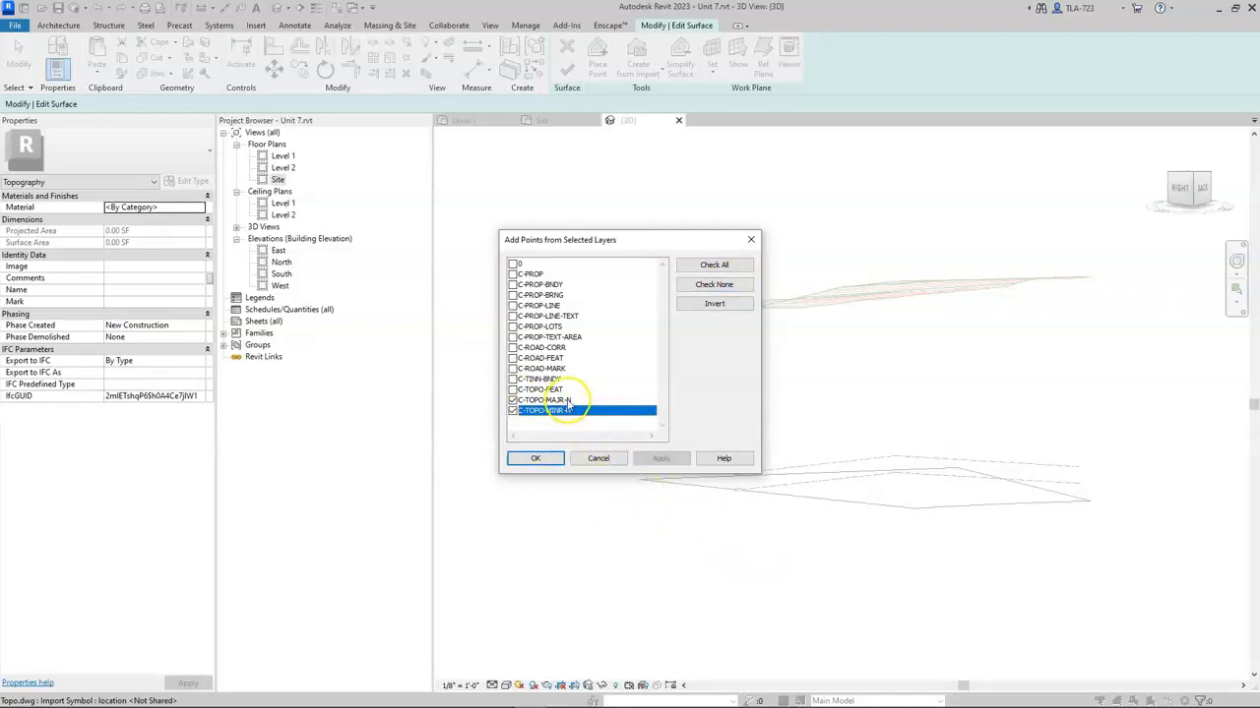
pyautogui.click(549, 459)
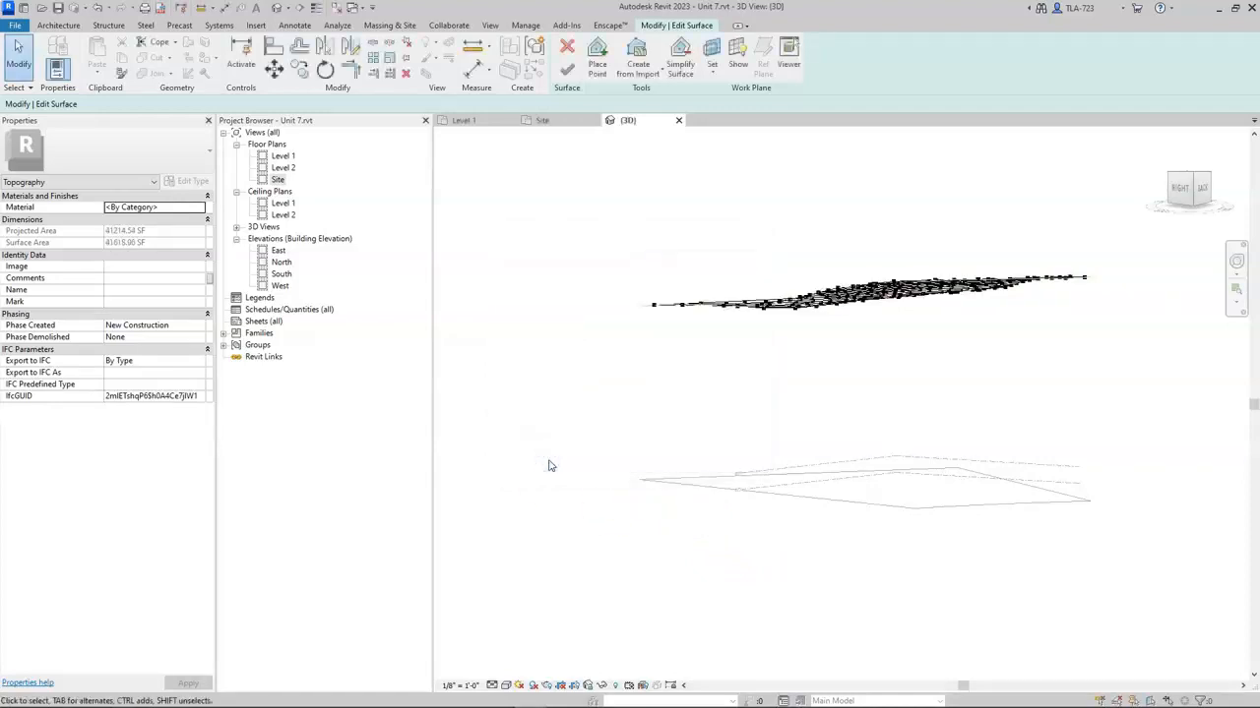
# - Inspect the generated surface points in 3D and finish the toposurface
pyautogui.click(592, 368)
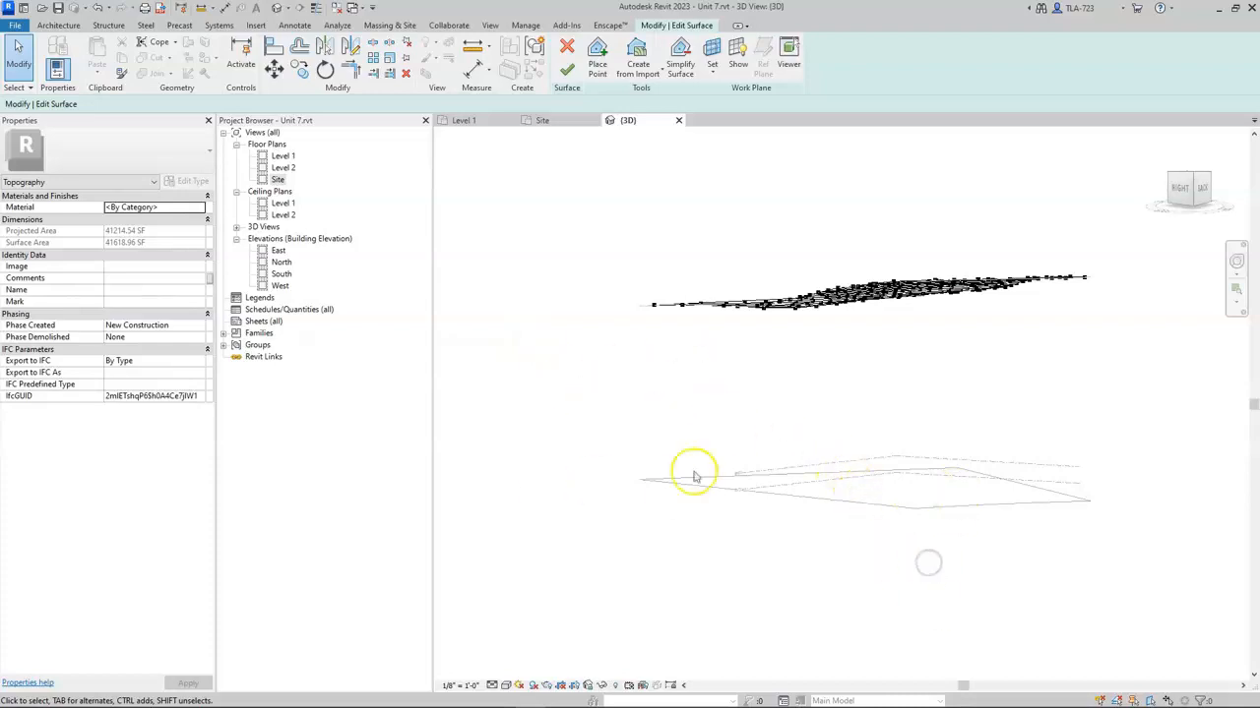
pyautogui.keyDown('shift'); pyautogui.moveTo(636, 436); pyautogui.dragTo(694, 460, button='middle'); pyautogui.keyUp('shift')
pyautogui.click(929, 460)
pyautogui.click(1089, 529)
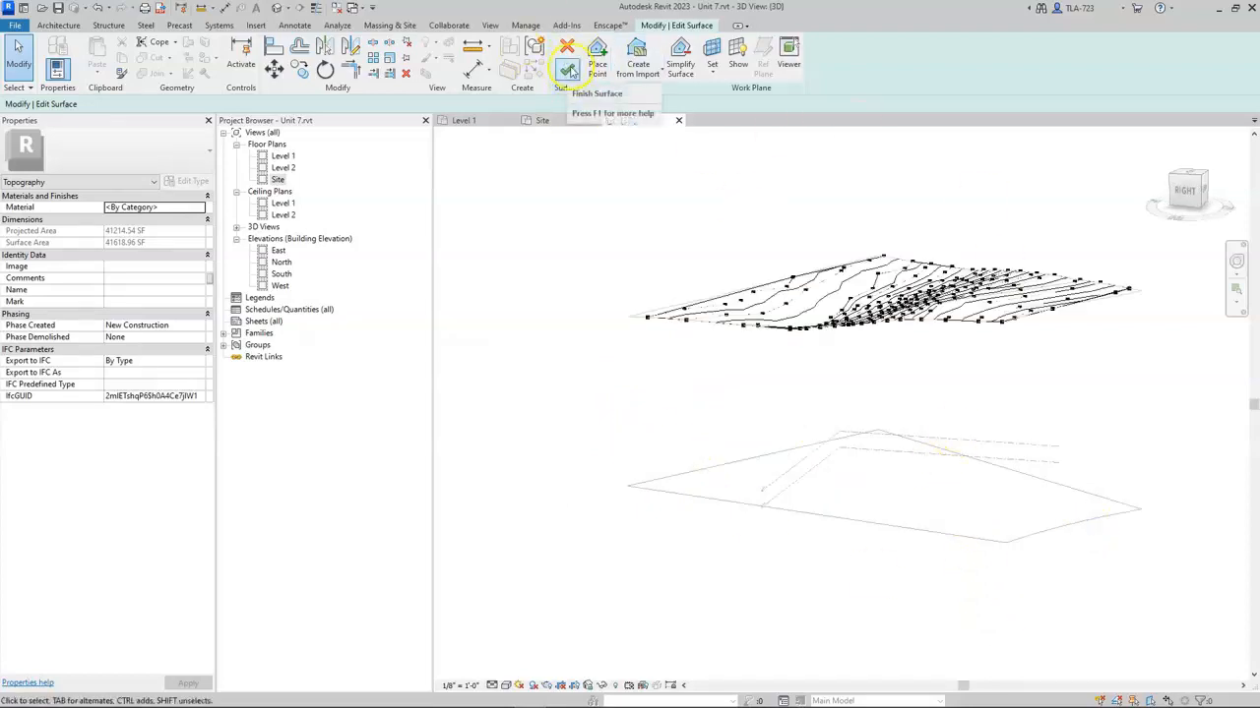
pyautogui.click(568, 69)
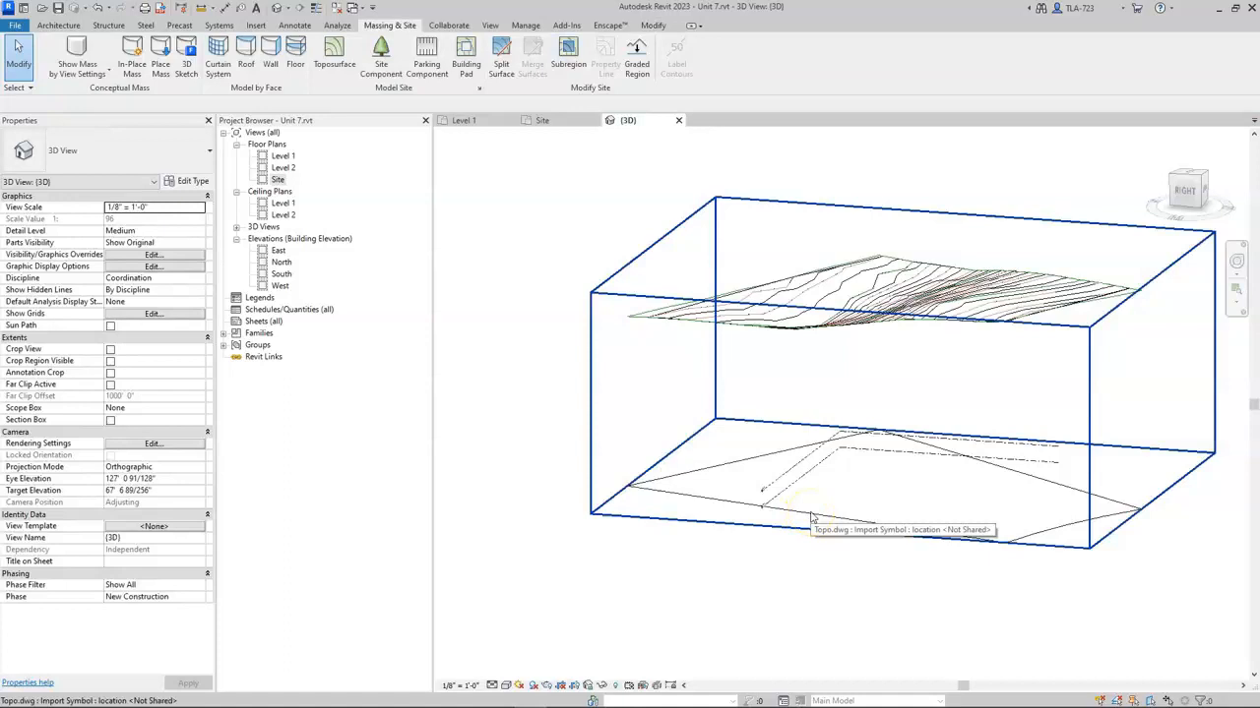
# - Hide the Topo.dwg import element in the 3D view
pyautogui.rightClick(811, 519)
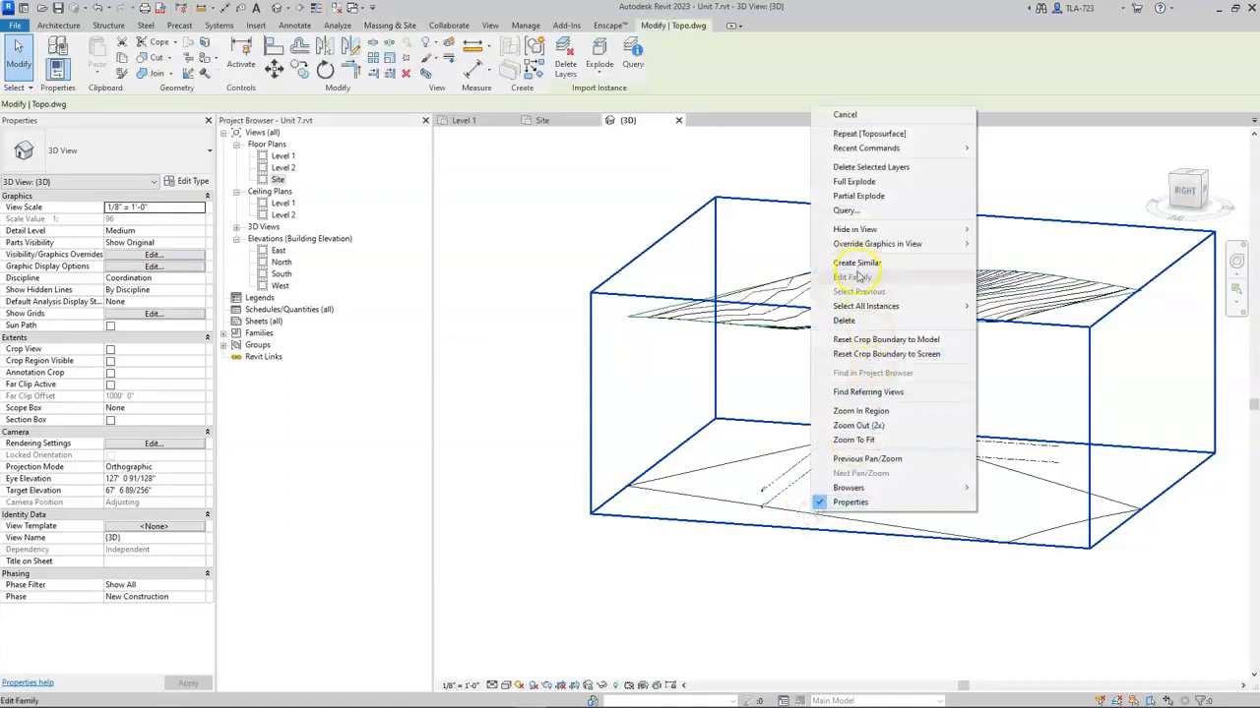
pyautogui.moveTo(856, 230)
pyautogui.click(1009, 230)
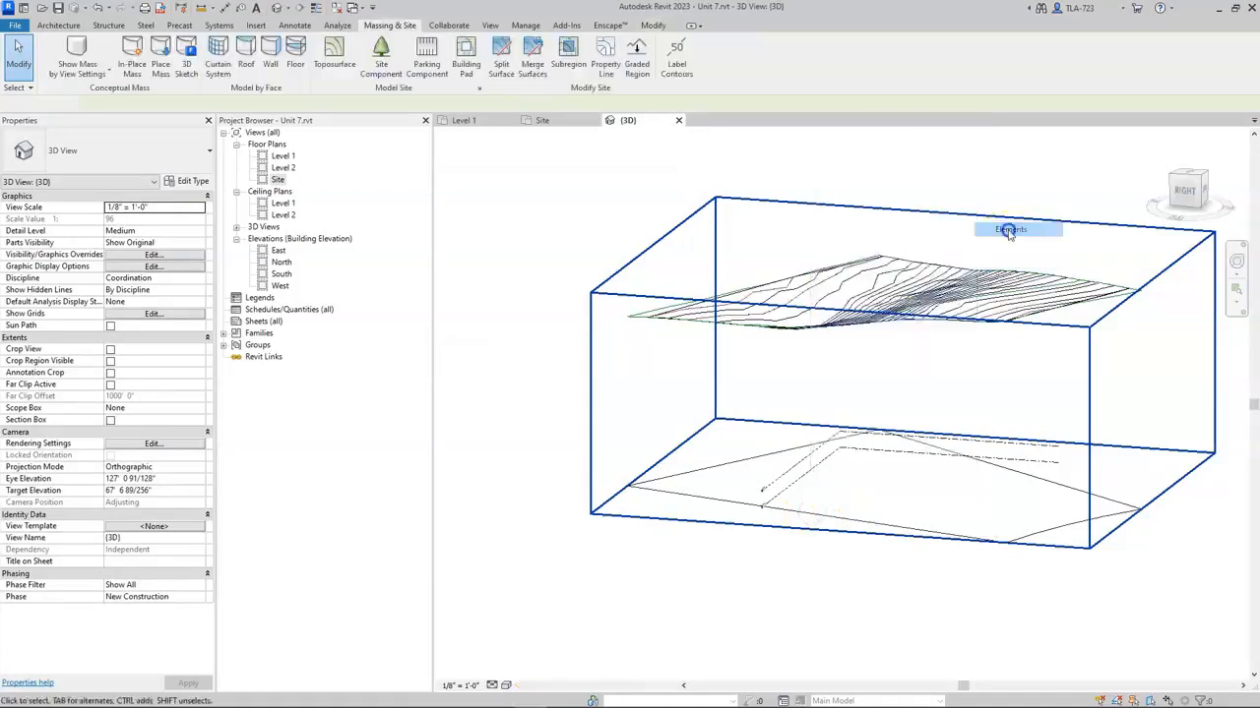
# - Open the Site floor plan and hide the Topo.dwg import element in that view
pyautogui.click(278, 180)
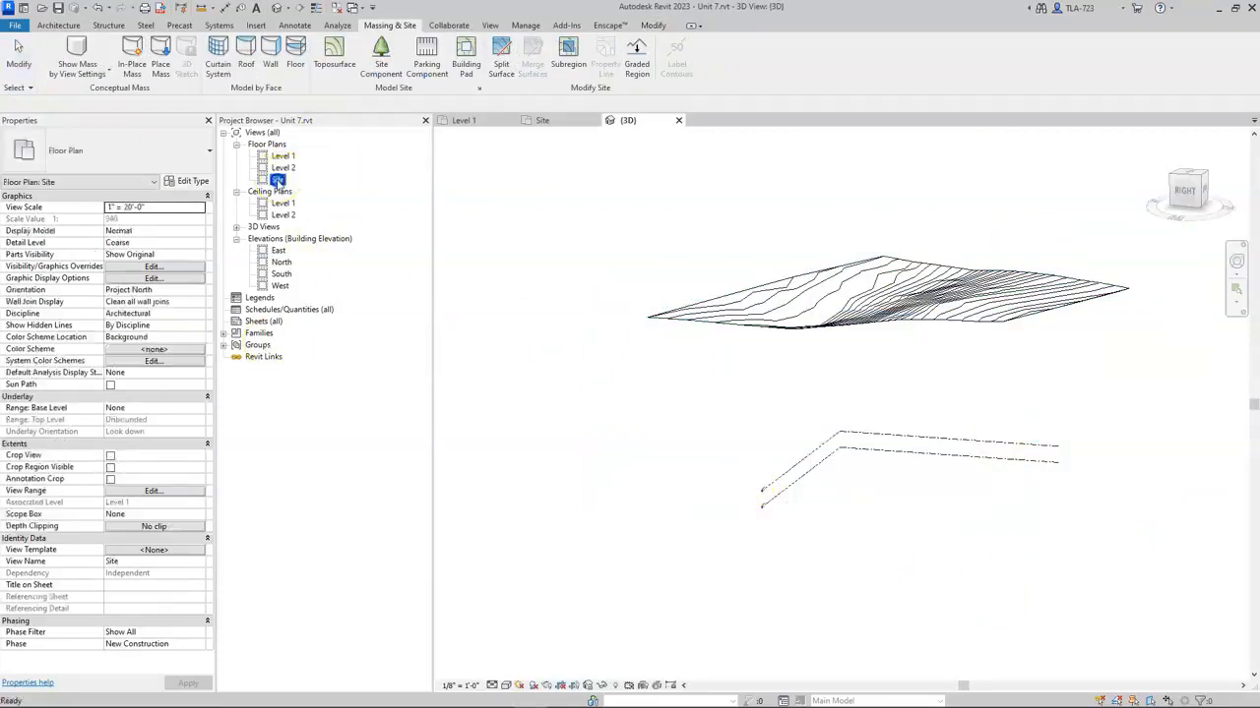
pyautogui.doubleClick(278, 180)
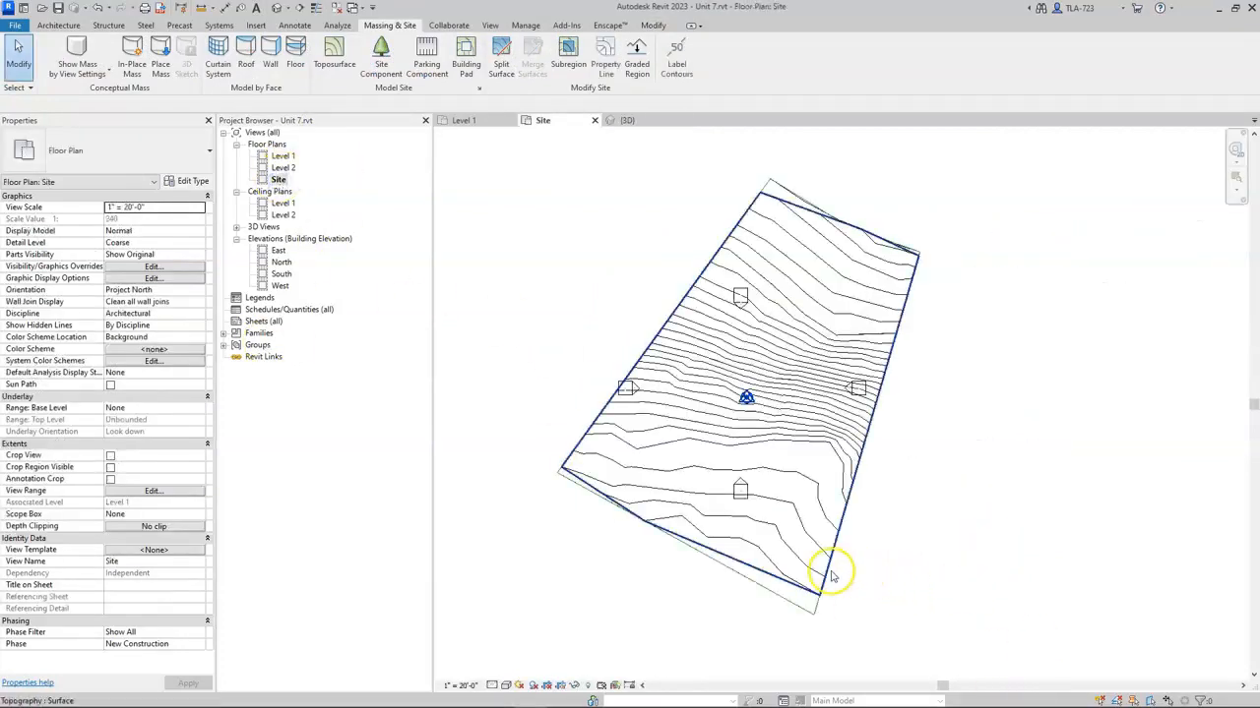
pyautogui.click(802, 615)
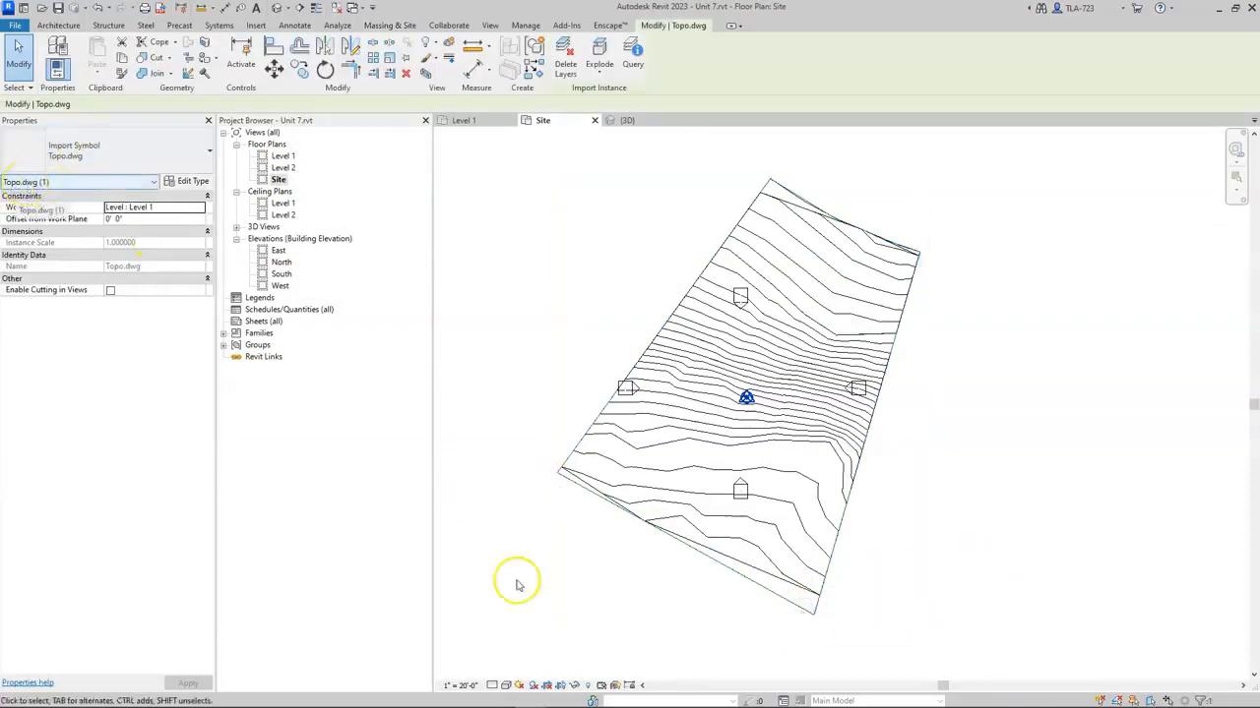
pyautogui.rightClick(799, 607)
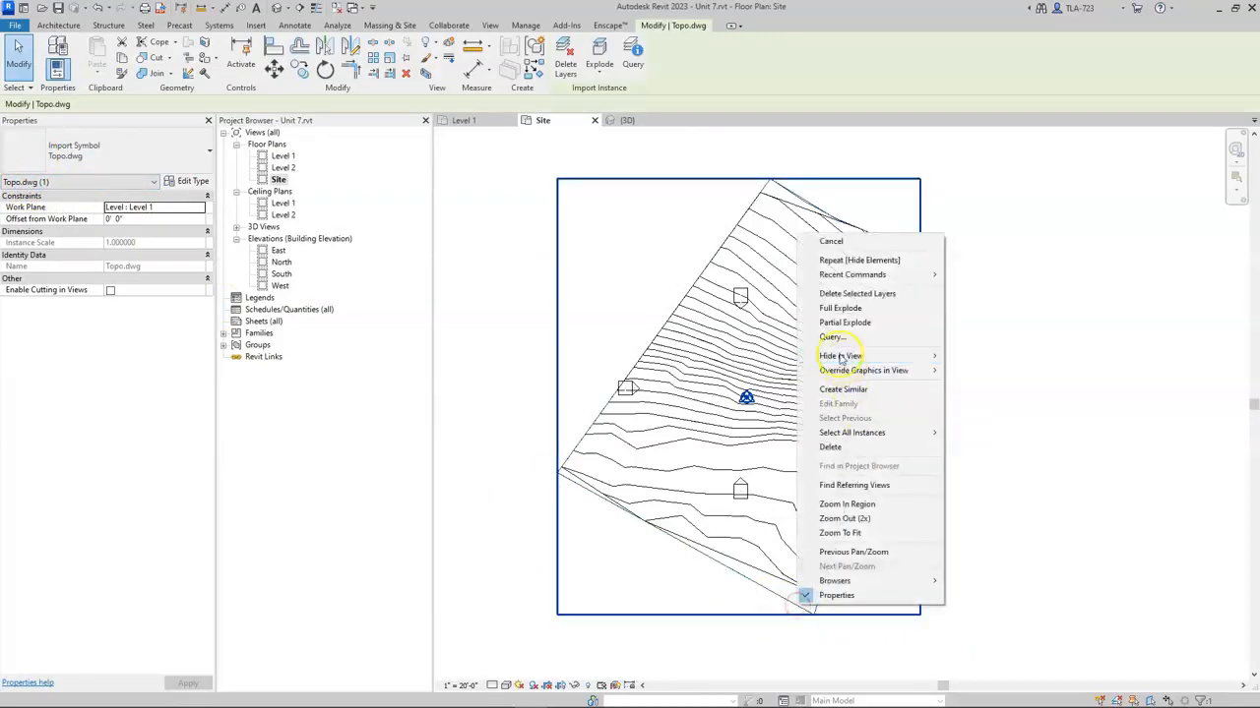
pyautogui.moveTo(843, 356)
pyautogui.click(991, 358)
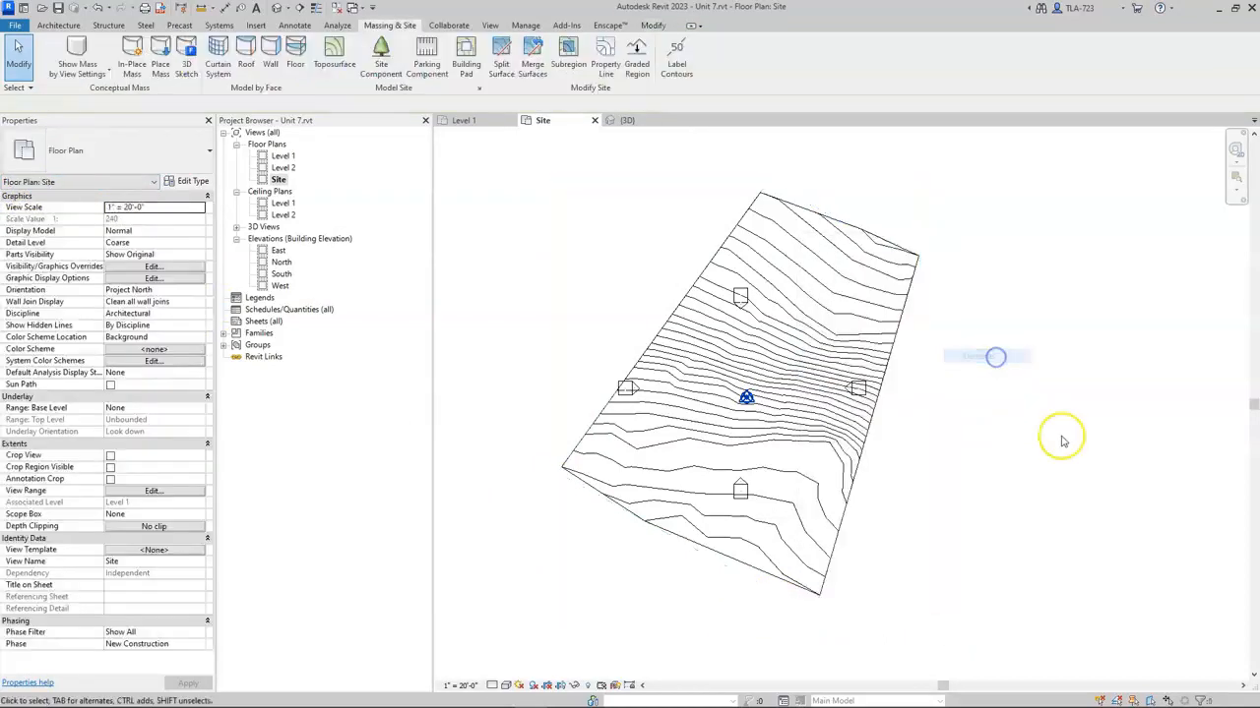
pyautogui.click(795, 313)
pyautogui.click(1010, 423)
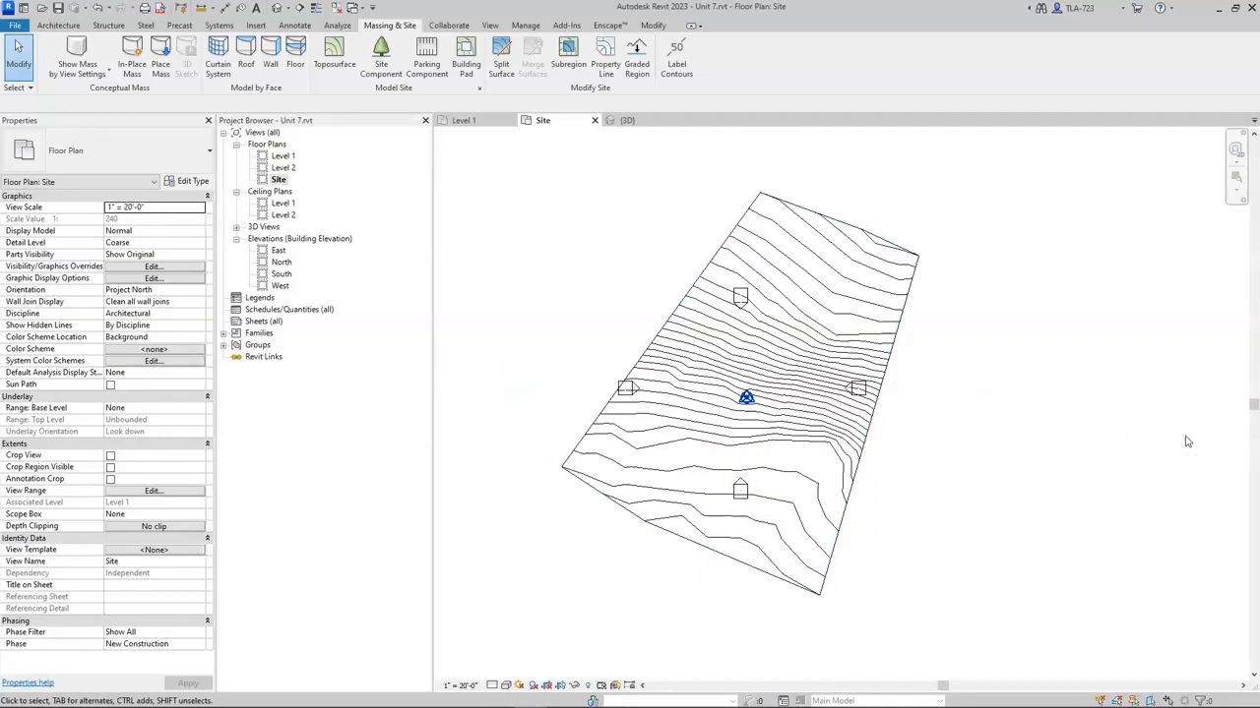
pyautogui.click(1100, 498)
pyautogui.click(1049, 293)
# - Link the House.rvt model into the site project with Auto - Internal Origin to Internal Origin positioning
pyautogui.click(253, 25)
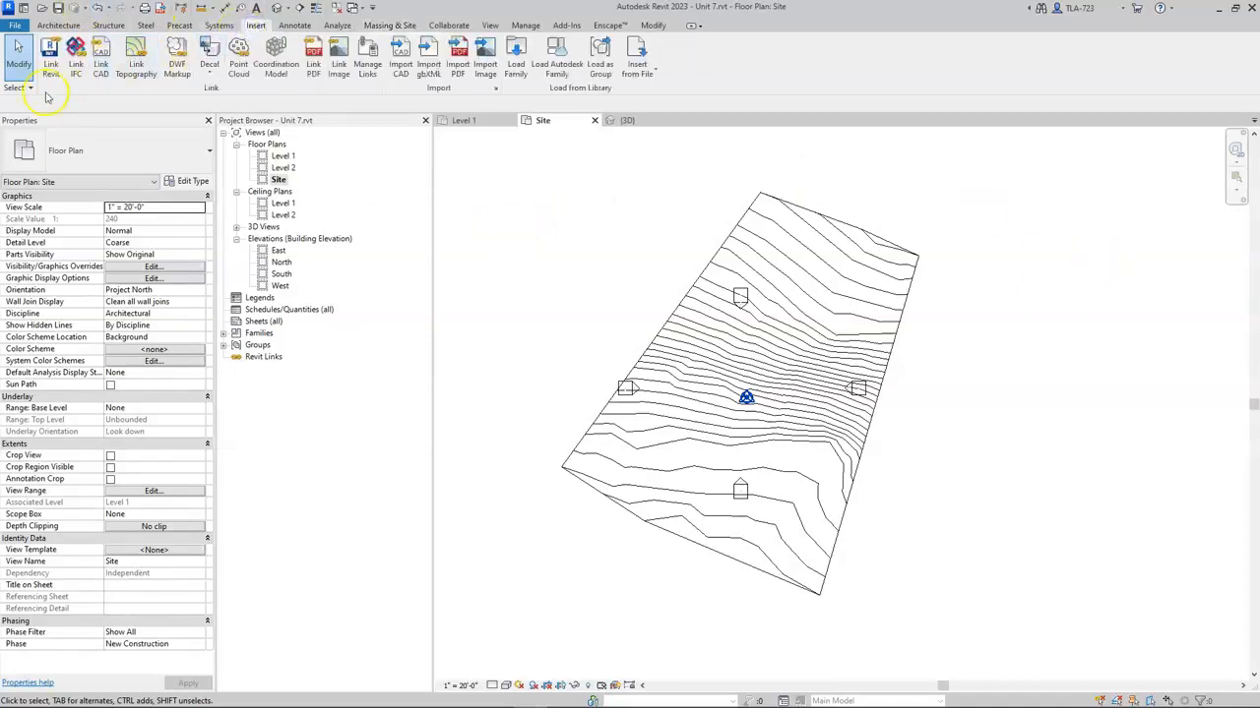
pyautogui.click(50, 60)
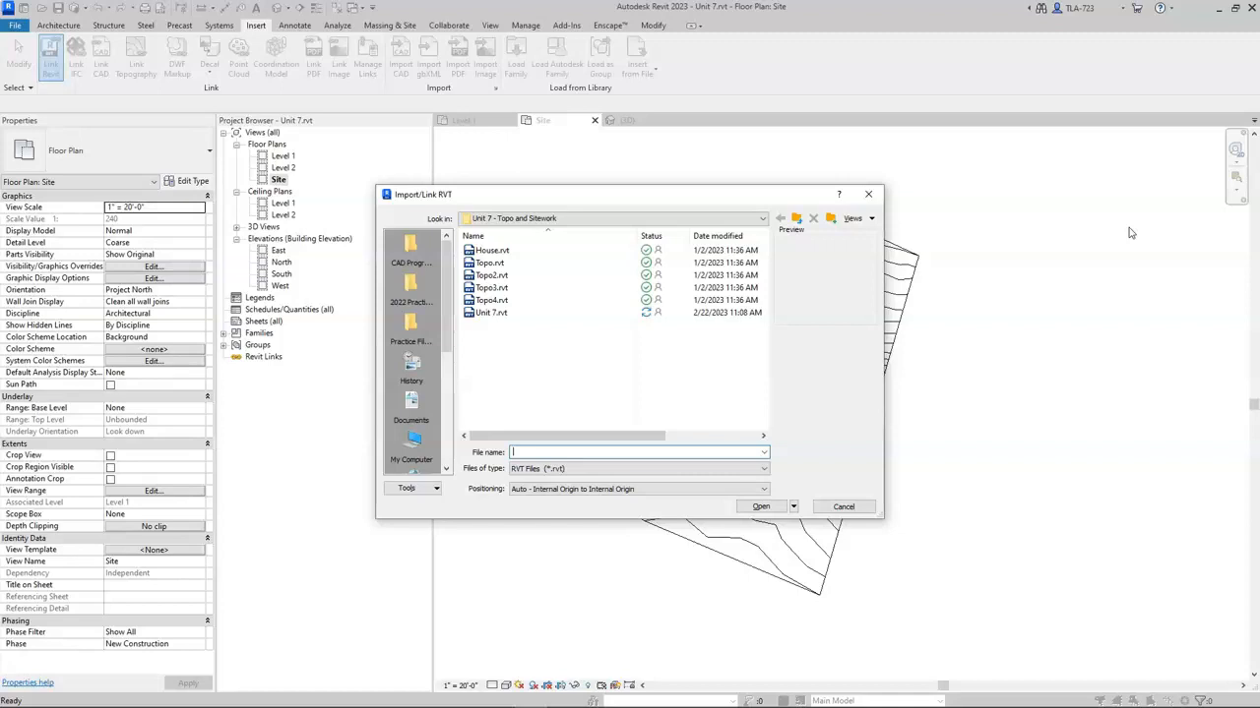
pyautogui.click(492, 250)
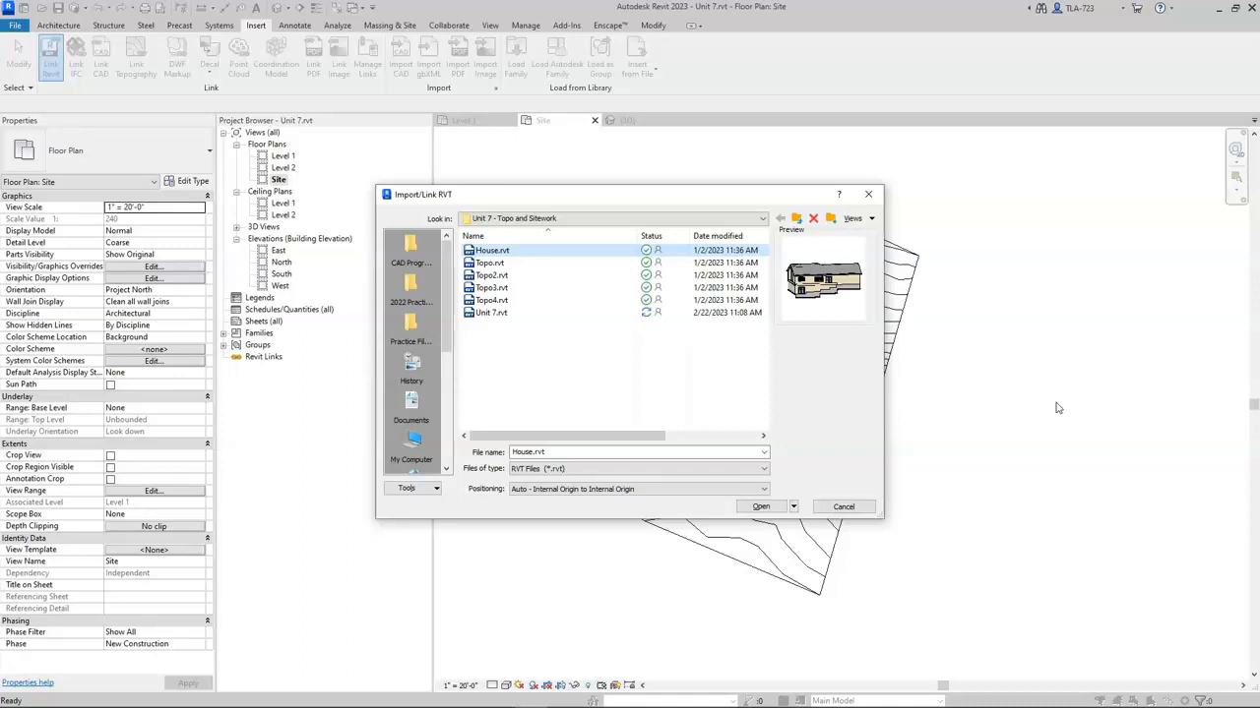
pyautogui.click(487, 252)
pyautogui.click(513, 491)
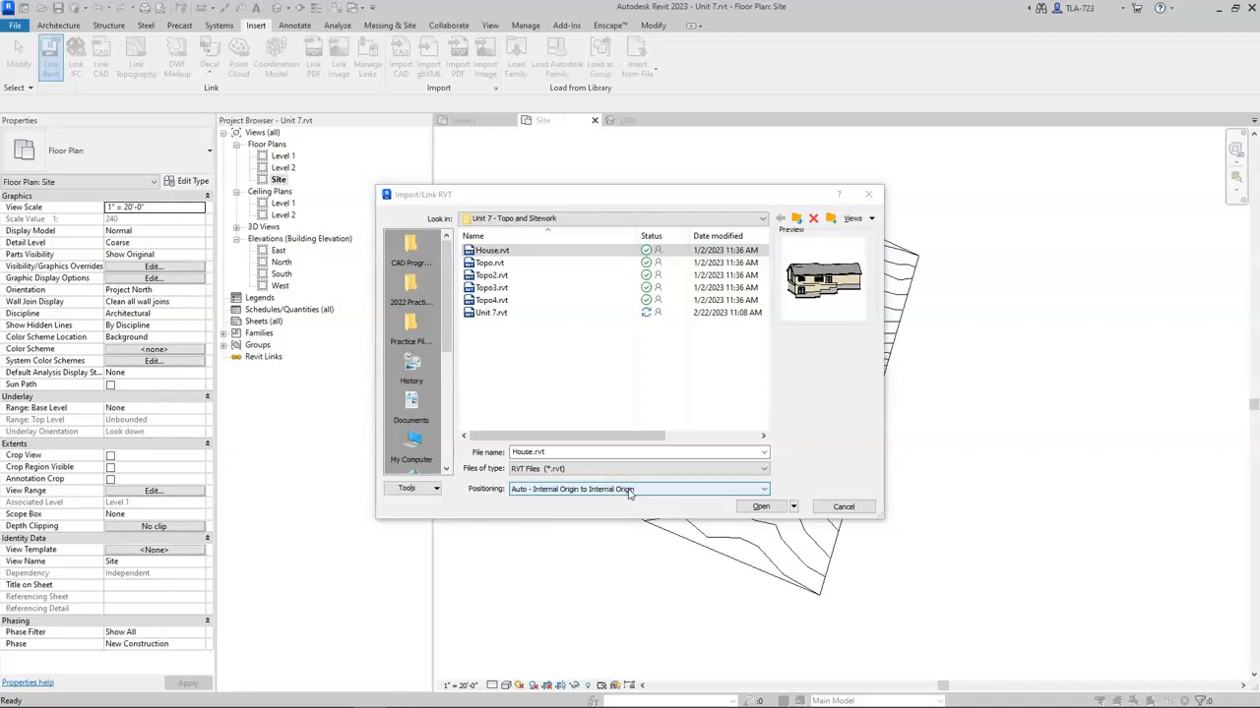
pyautogui.moveTo(736, 195); pyautogui.dragTo(435, 290)
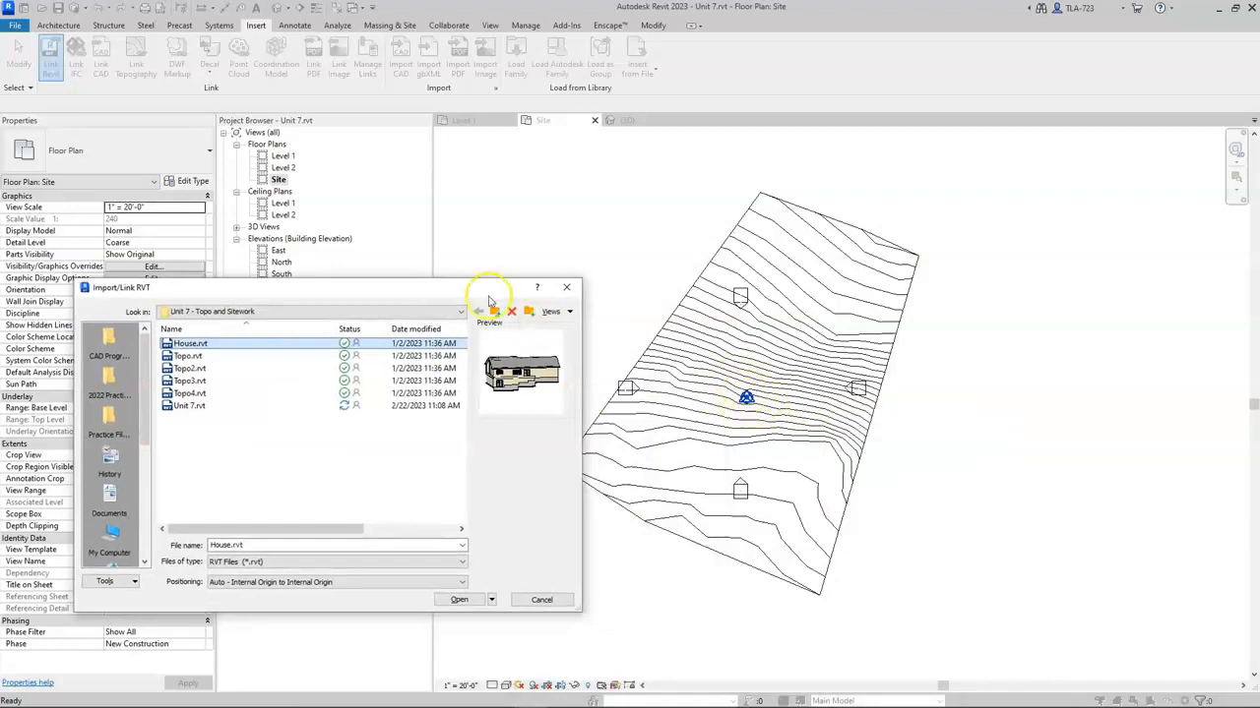
pyautogui.moveTo(400, 285); pyautogui.dragTo(869, 173)
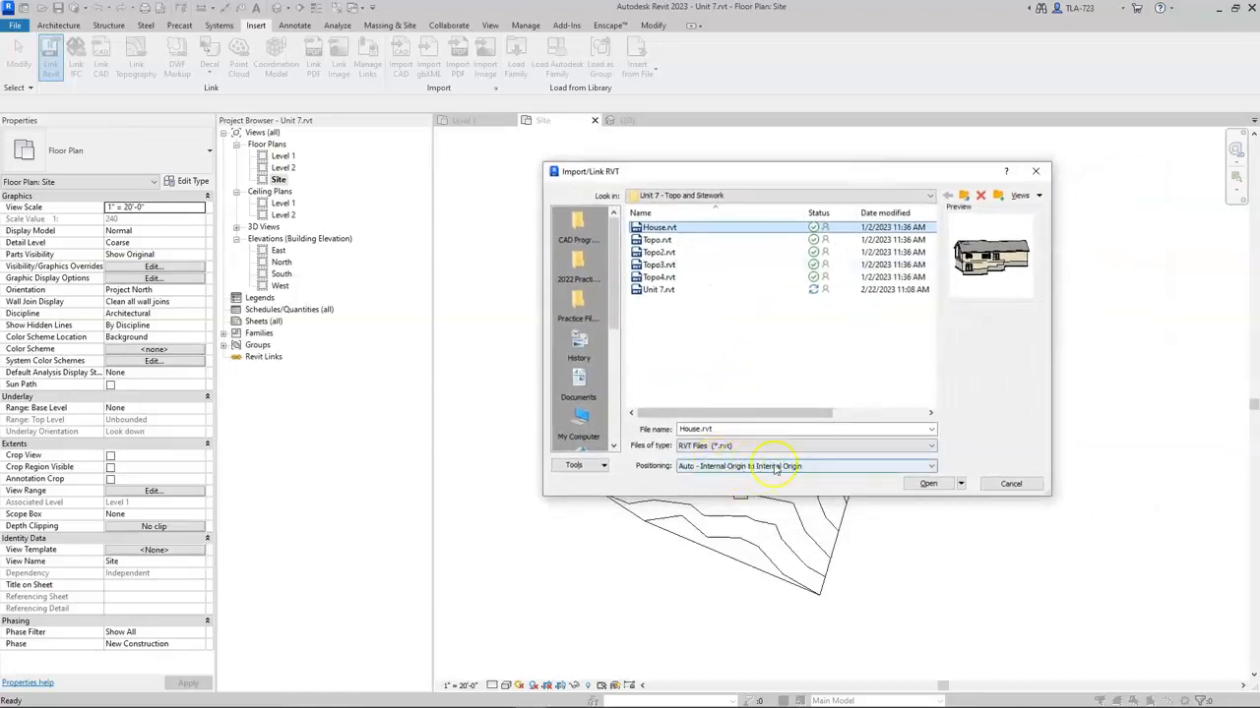
pyautogui.click(928, 484)
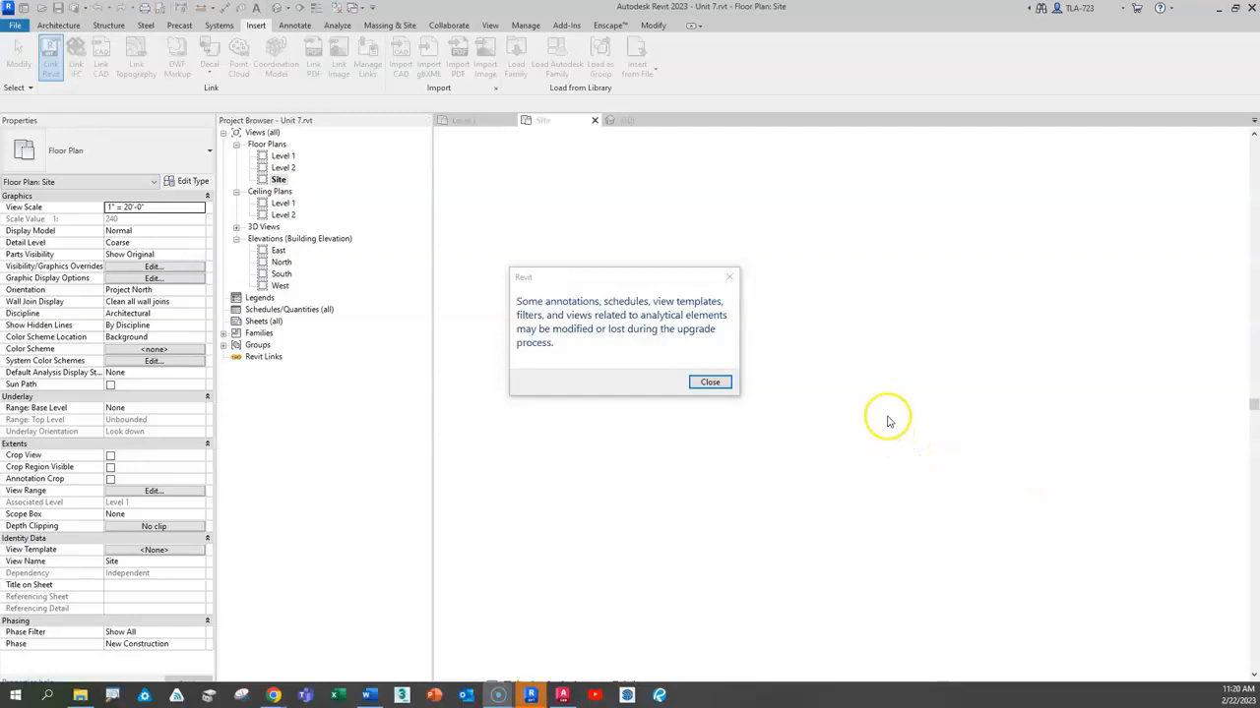
pyautogui.click(710, 384)
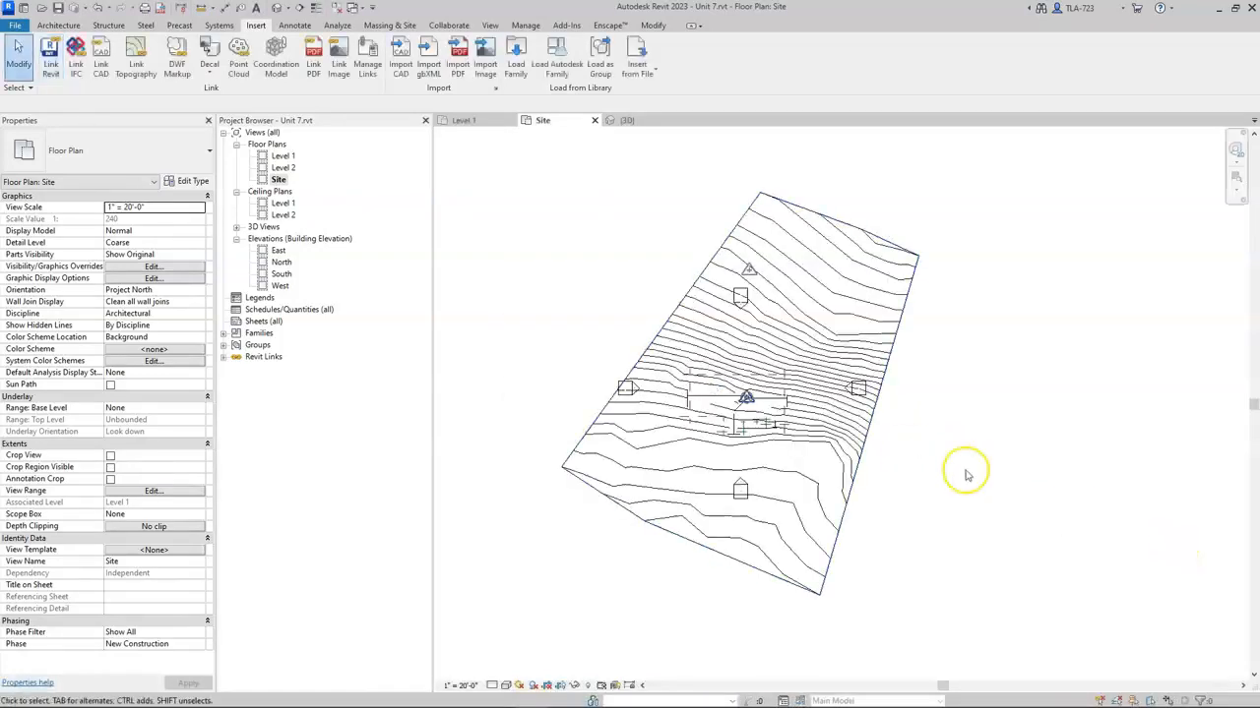
# - Examine the linked house in plan and 3D, comparing its levels with the host levels and the toposurface
pyautogui.scroll(5, 725, 393)
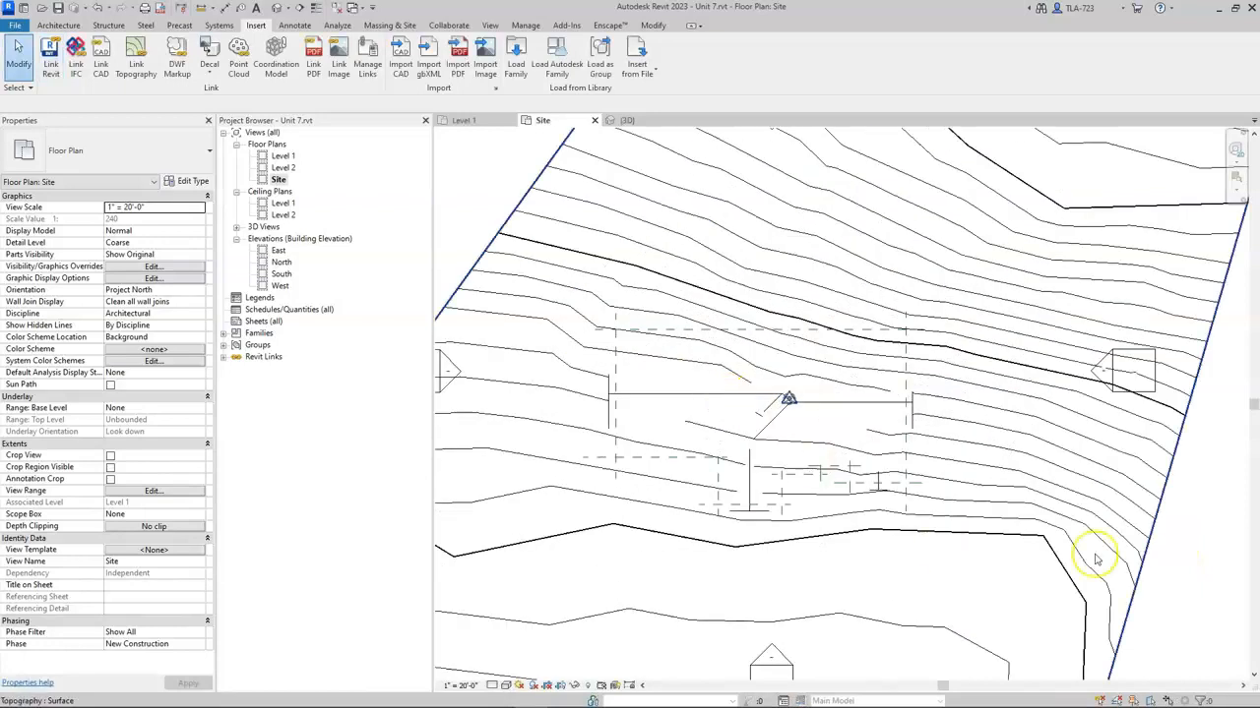
pyautogui.scroll(-5, 673, 392)
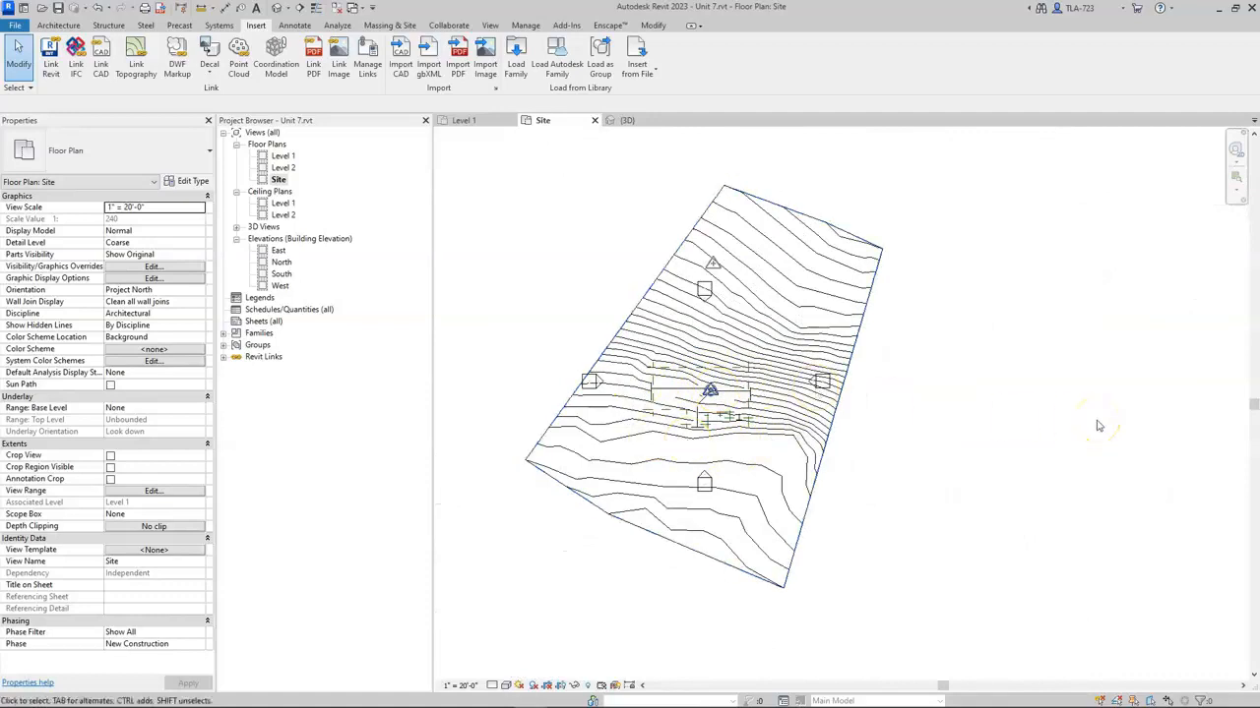
pyautogui.click(280, 8)
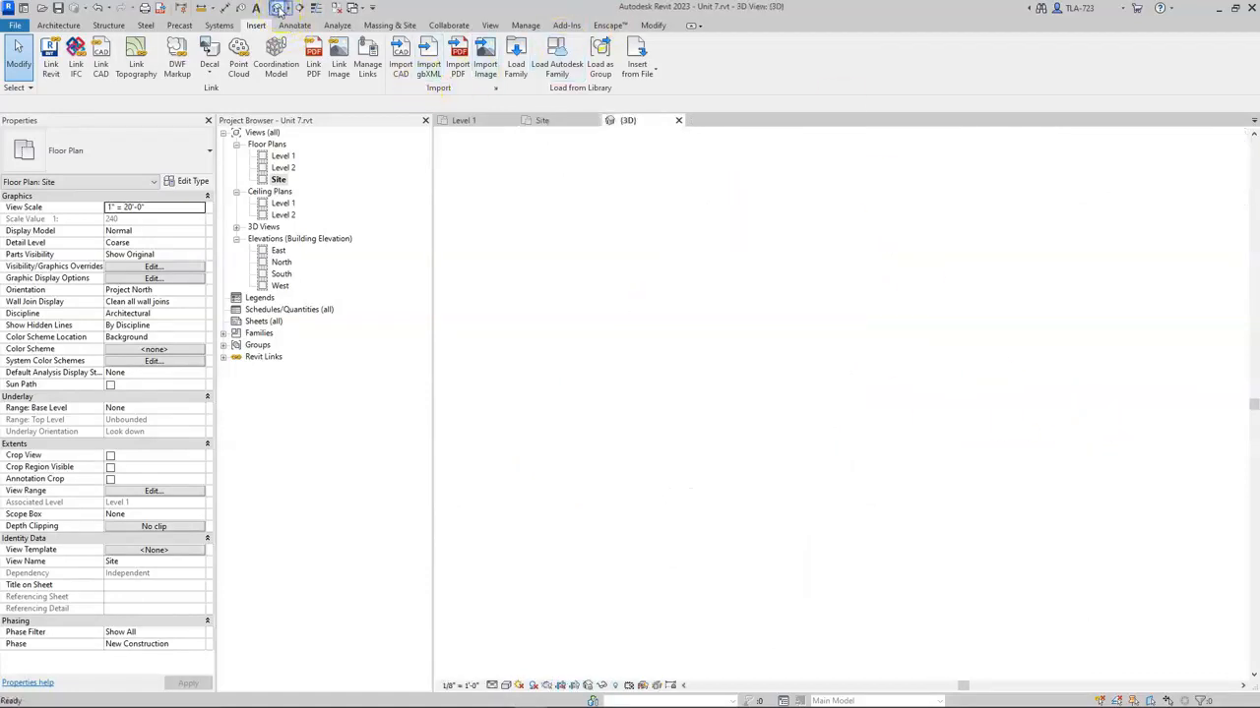
pyautogui.keyDown('shift'); pyautogui.moveTo(945, 425); pyautogui.dragTo(791, 397, button='middle'); pyautogui.keyUp('shift')
pyautogui.scroll(6, 732, 493)
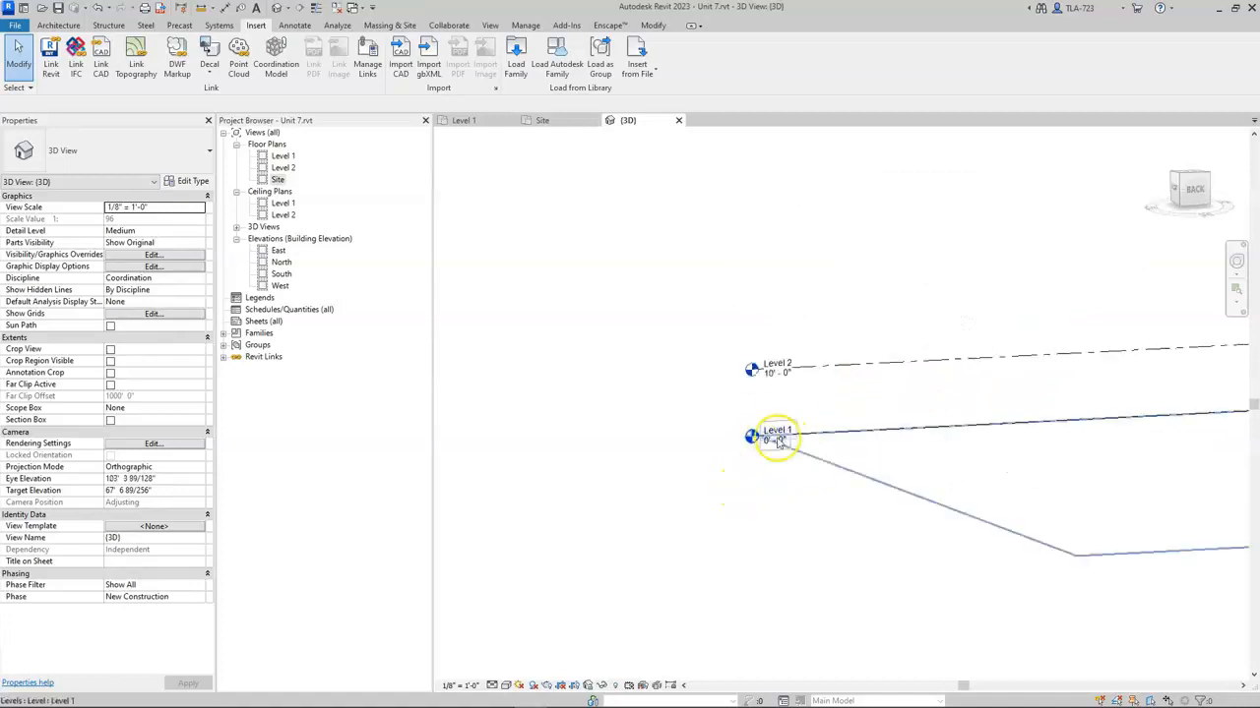
pyautogui.scroll(-5, 740, 554)
pyautogui.scroll(5, 844, 359)
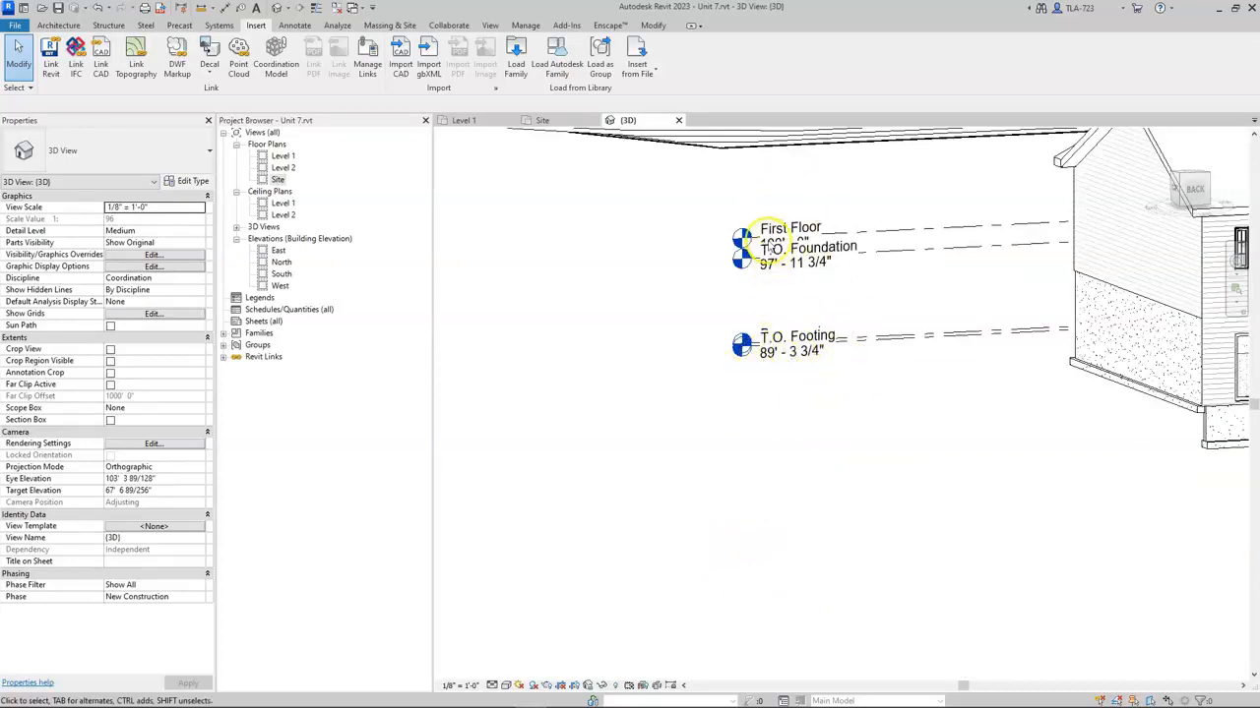
pyautogui.scroll(-4, 798, 423)
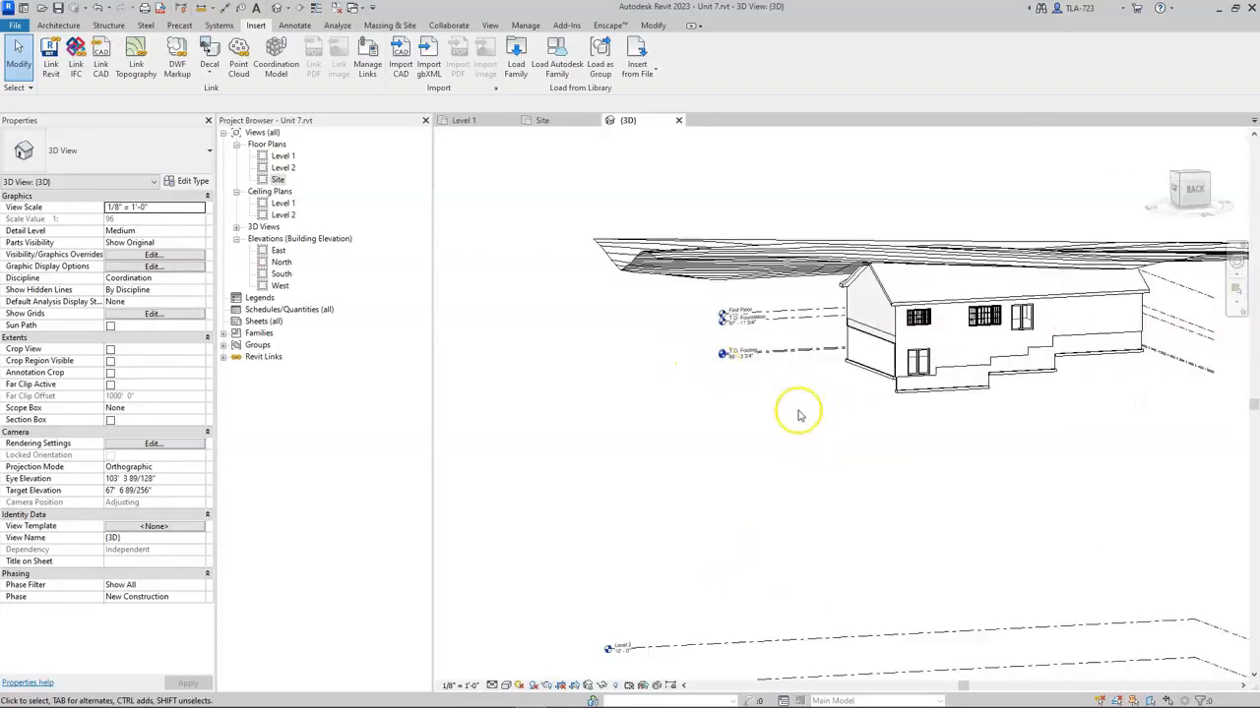
pyautogui.keyDown('shift'); pyautogui.moveTo(733, 388); pyautogui.dragTo(900, 385, button='middle'); pyautogui.keyUp('shift')
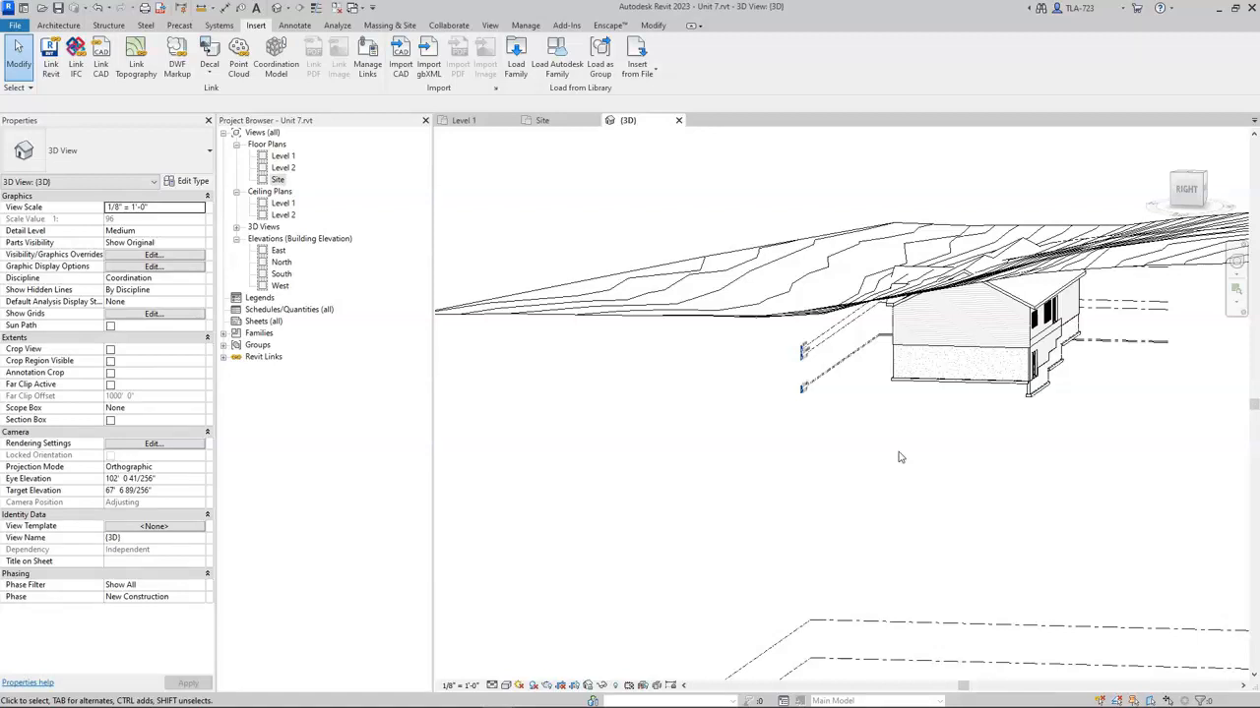
pyautogui.click(899, 458)
pyautogui.click(692, 513)
# - Try to select the linked house in the Site plan and in the 3D view
pyautogui.doubleClick(279, 179)
pyautogui.scroll(2, 839, 384)
pyautogui.scroll(-2, 839, 384)
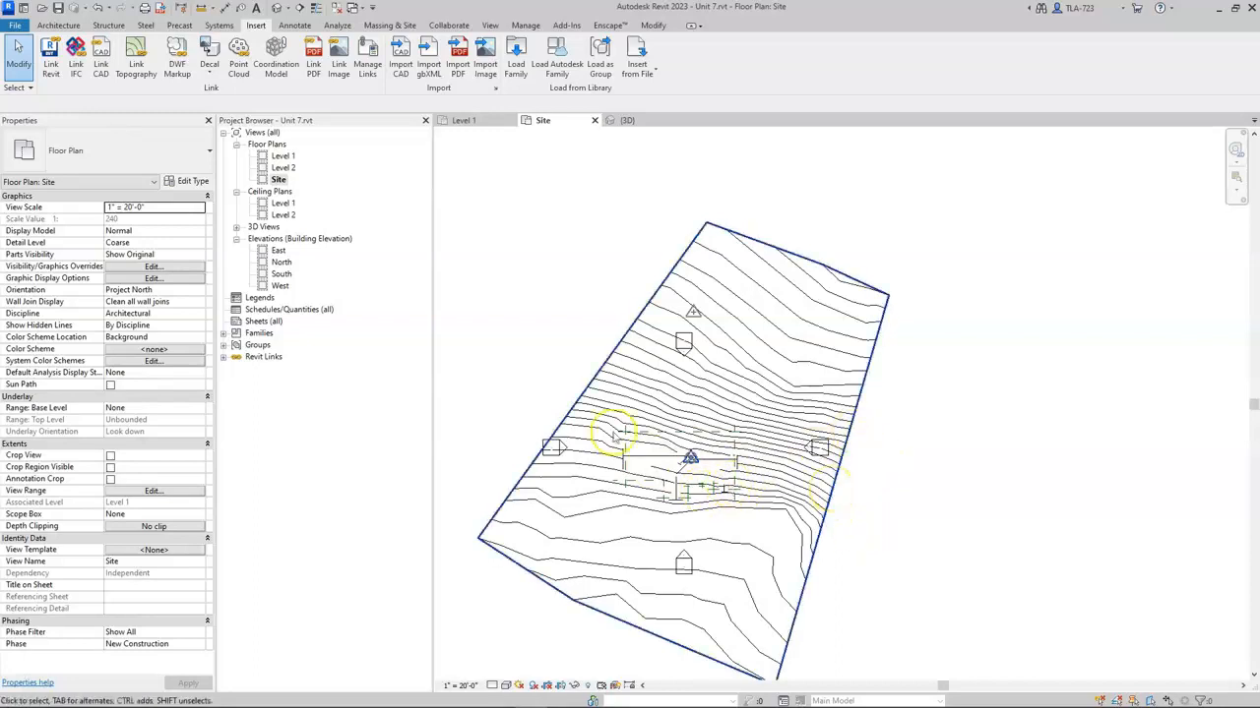
pyautogui.moveTo(563, 345); pyautogui.dragTo(856, 541)
pyautogui.click(852, 592)
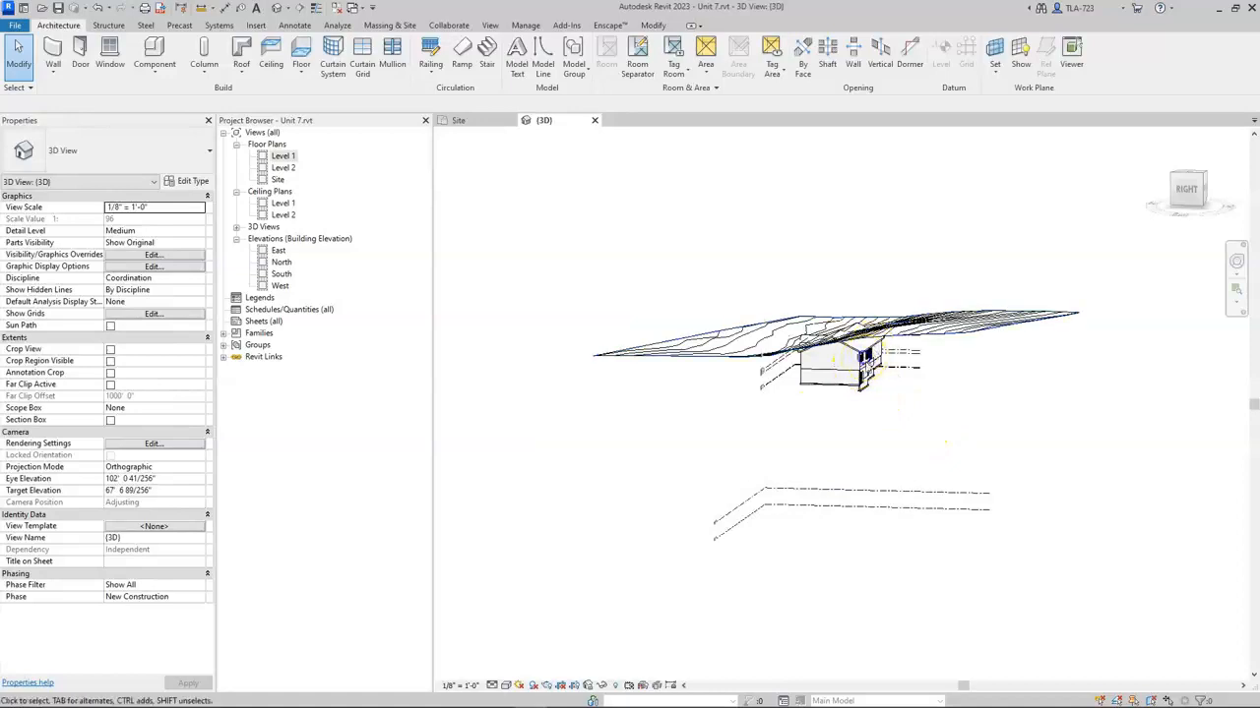
pyautogui.click(820, 376)
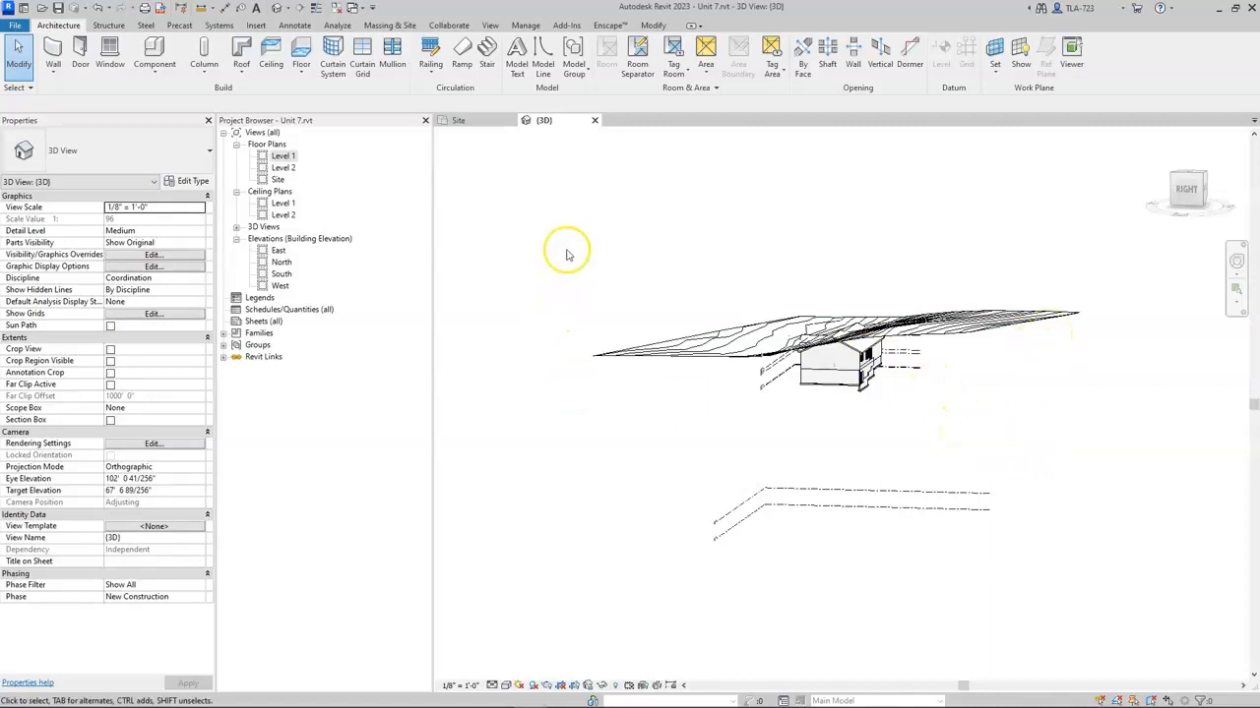
# - Enable the Select links option so linked models can be selected
pyautogui.click(33, 88)
pyautogui.click(29, 152)
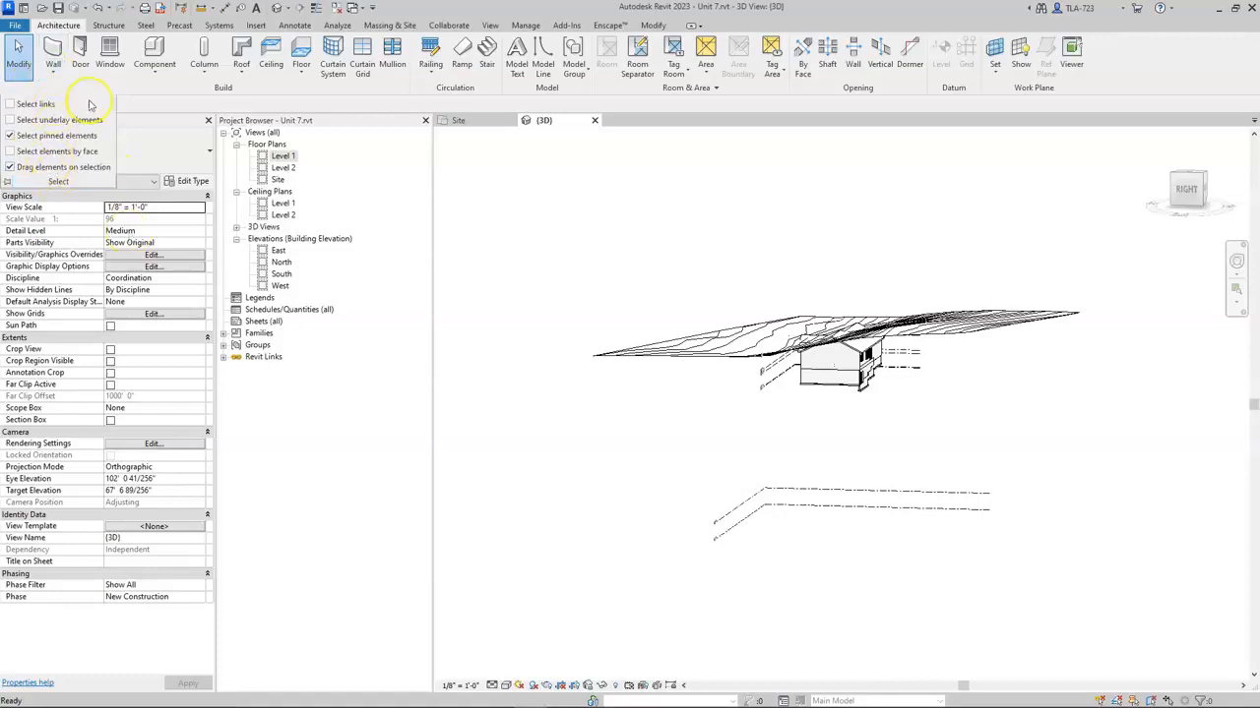
pyautogui.click(29, 89)
pyautogui.click(9, 104)
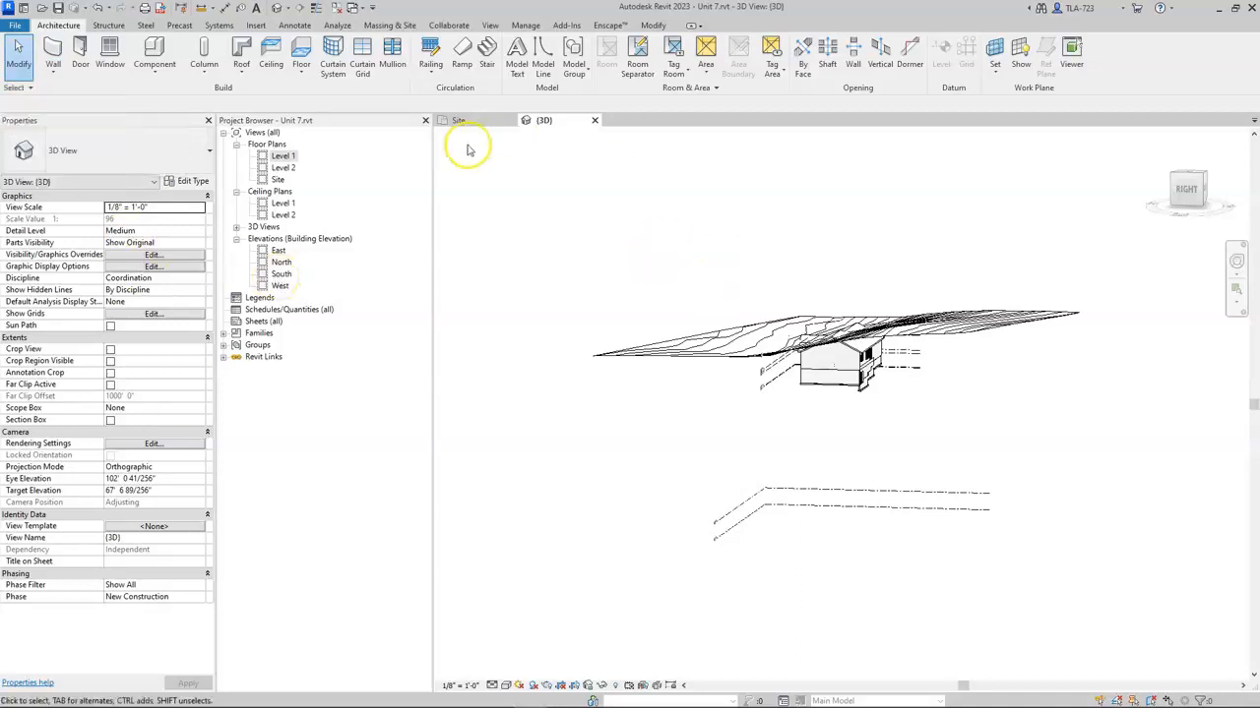
# - Open the Site floor plan and move the linked house from the site's middle to the northern part of the toposurface
pyautogui.doubleClick(278, 179)
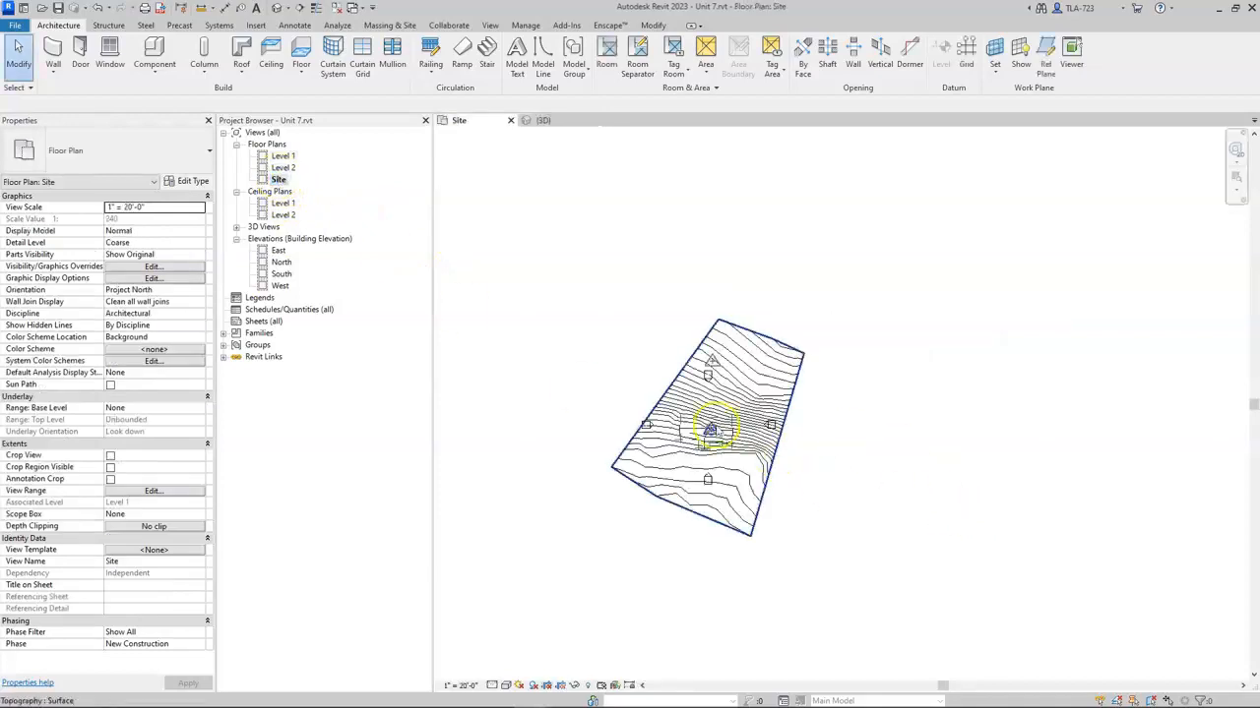
pyautogui.scroll(3, 686, 448)
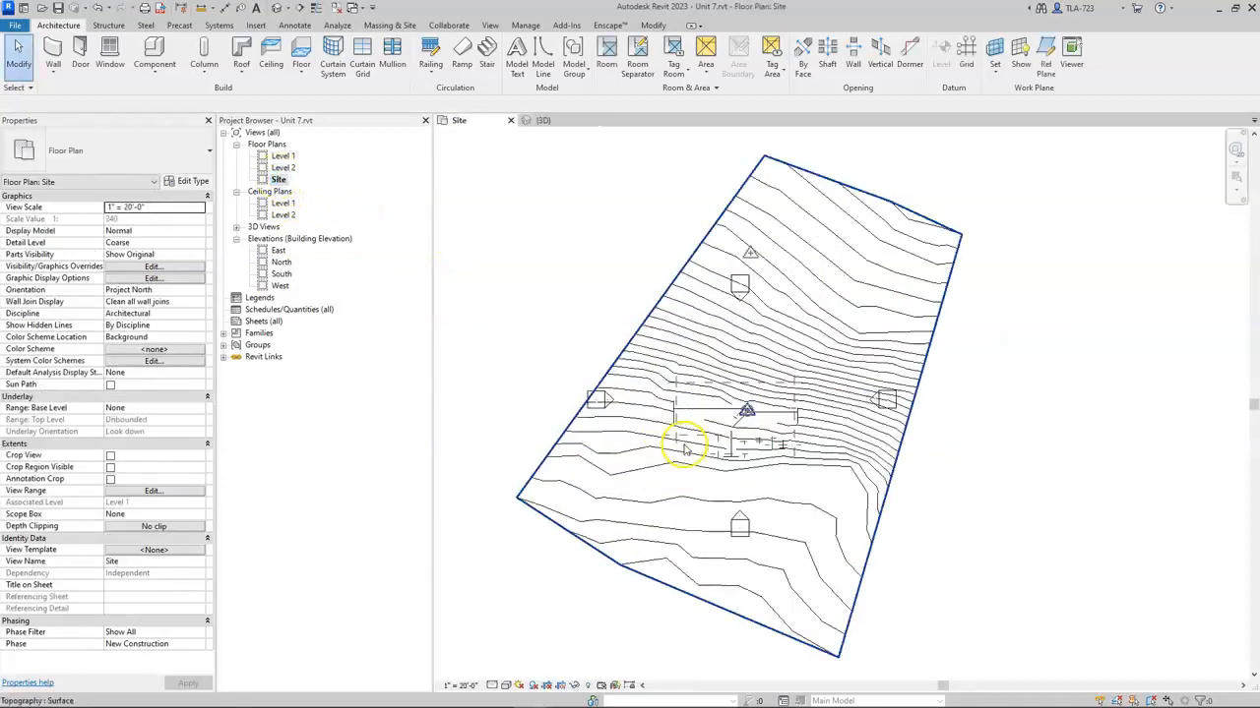
pyautogui.scroll(2, 685, 447)
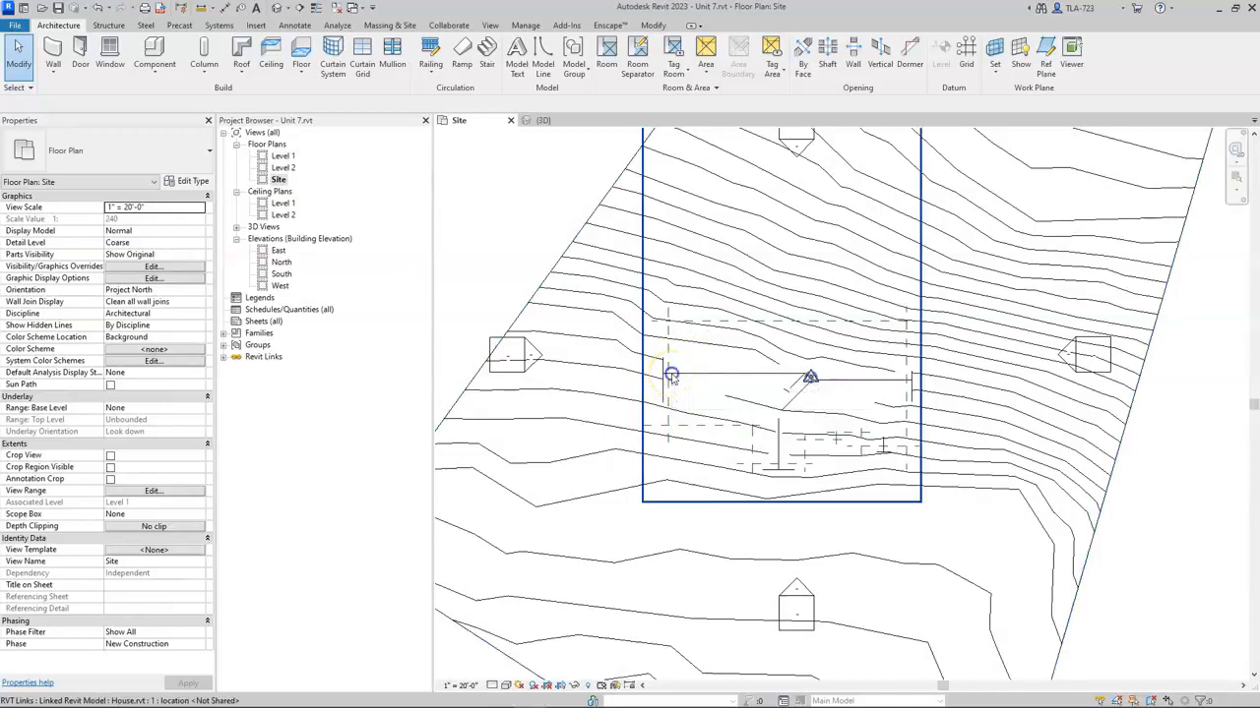
pyautogui.click(670, 375)
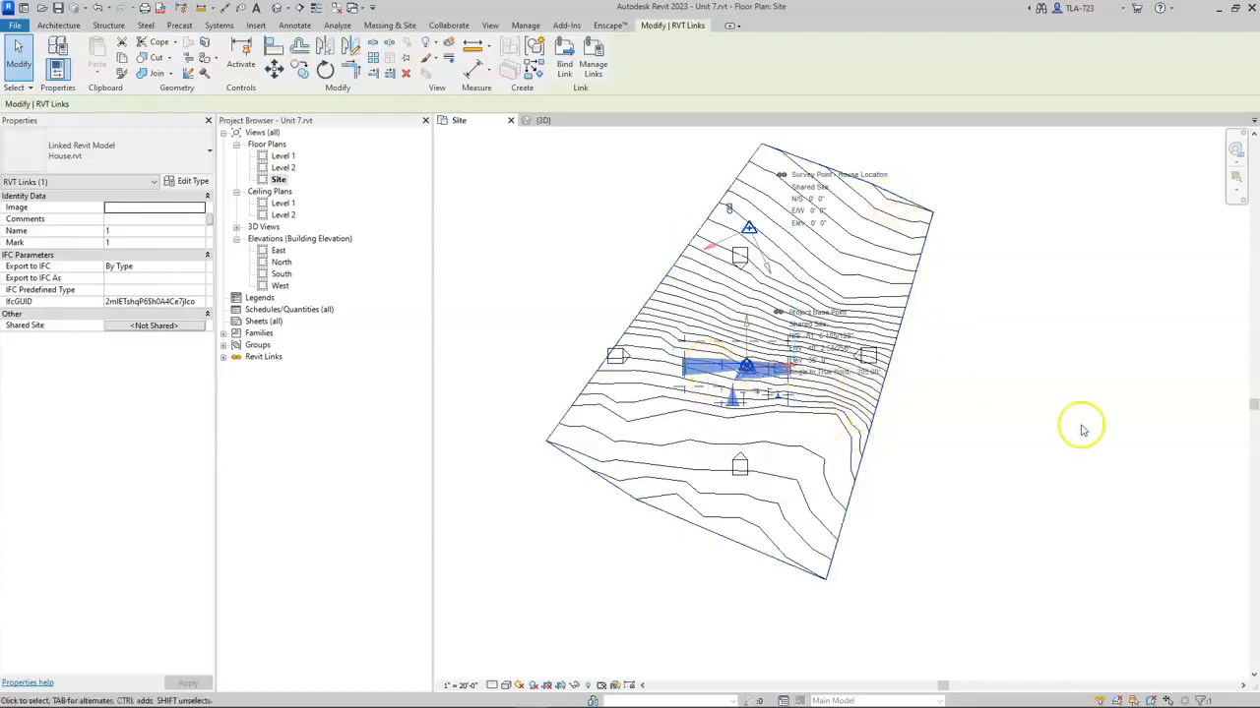
pyautogui.click(1097, 492)
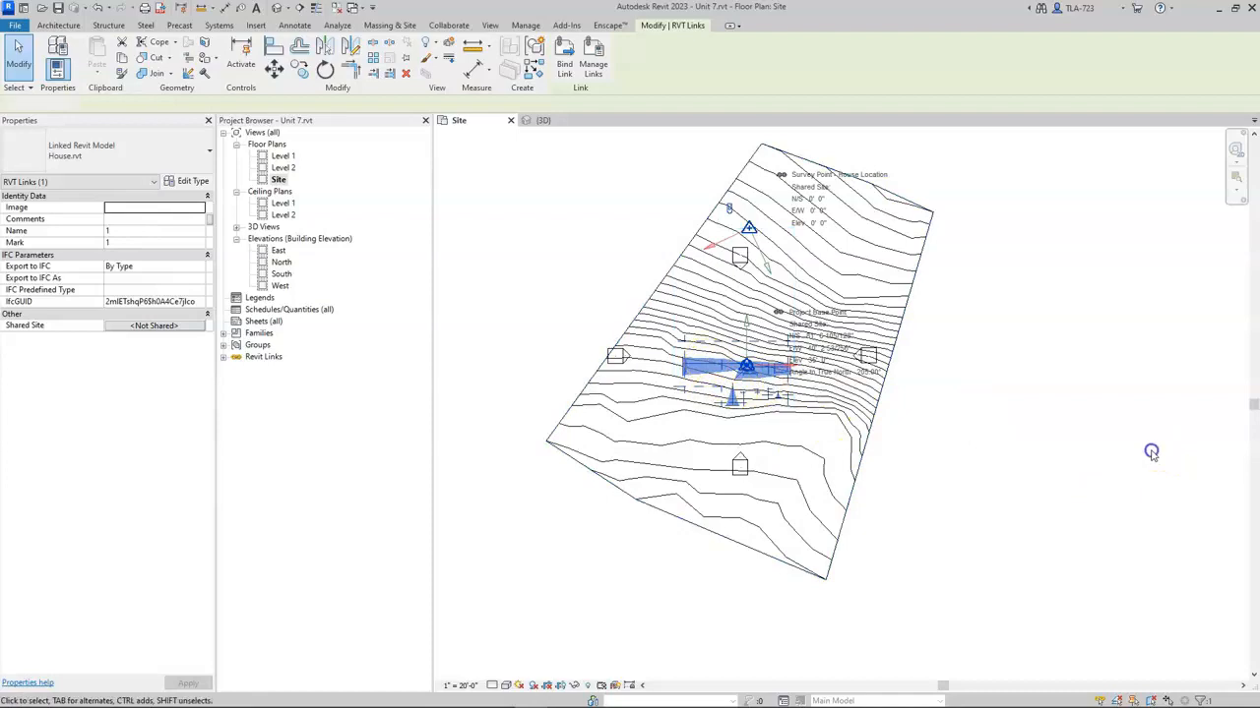
pyautogui.click(705, 369)
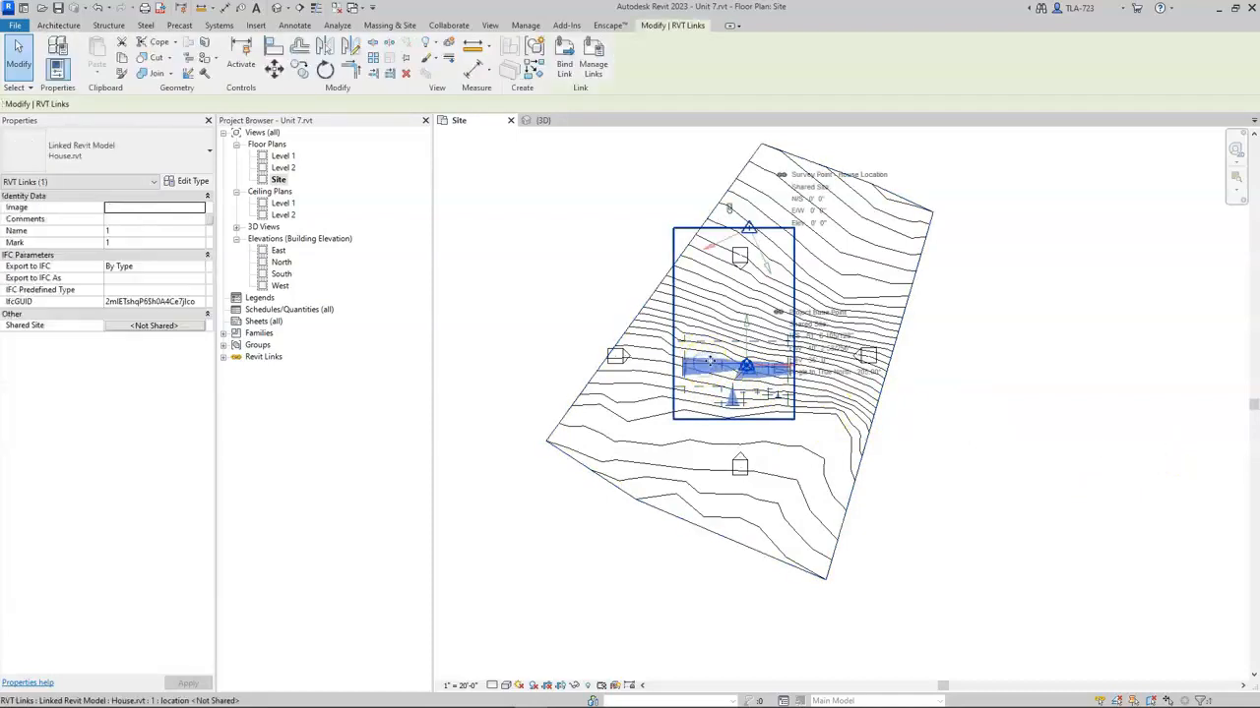
pyautogui.moveTo(710, 361); pyautogui.dragTo(799, 233)
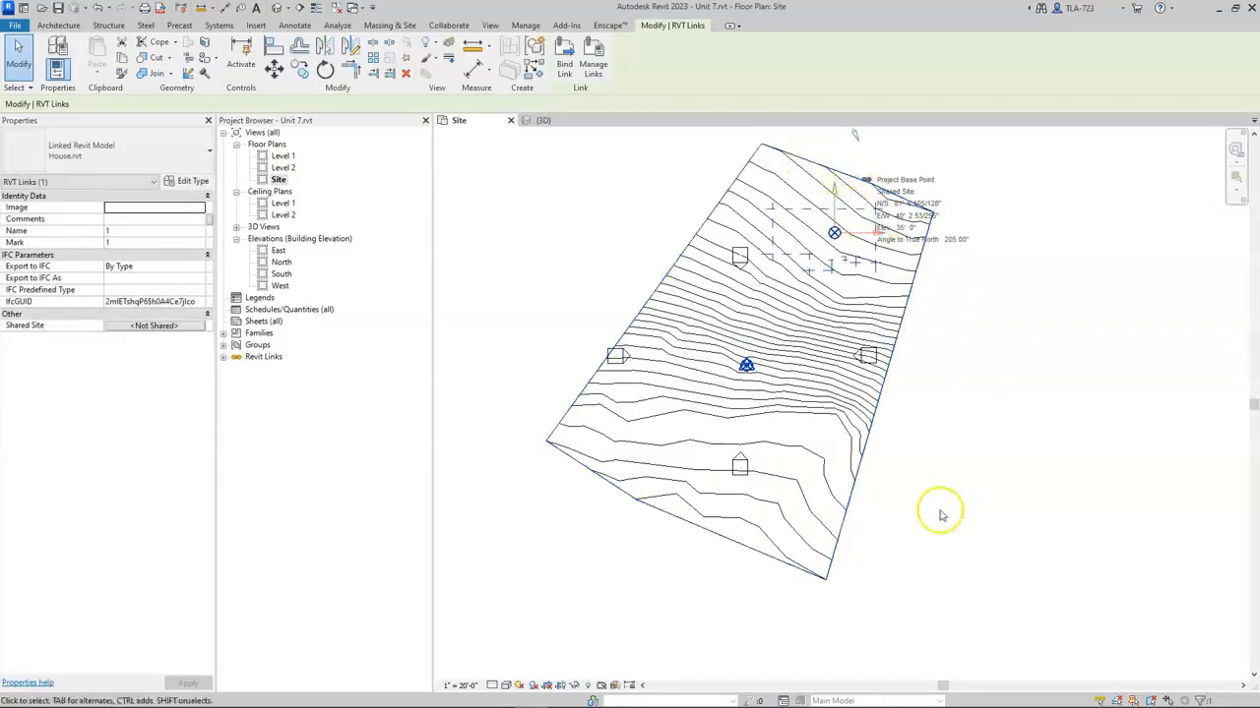
# - Rotate the linked house clockwise about the toposurface's northwest corner, roughly parallel to the site's northern edge
pyautogui.scroll(-3, 856, 345)
pyautogui.scroll(4, 889, 305)
pyautogui.scroll(1, 889, 305)
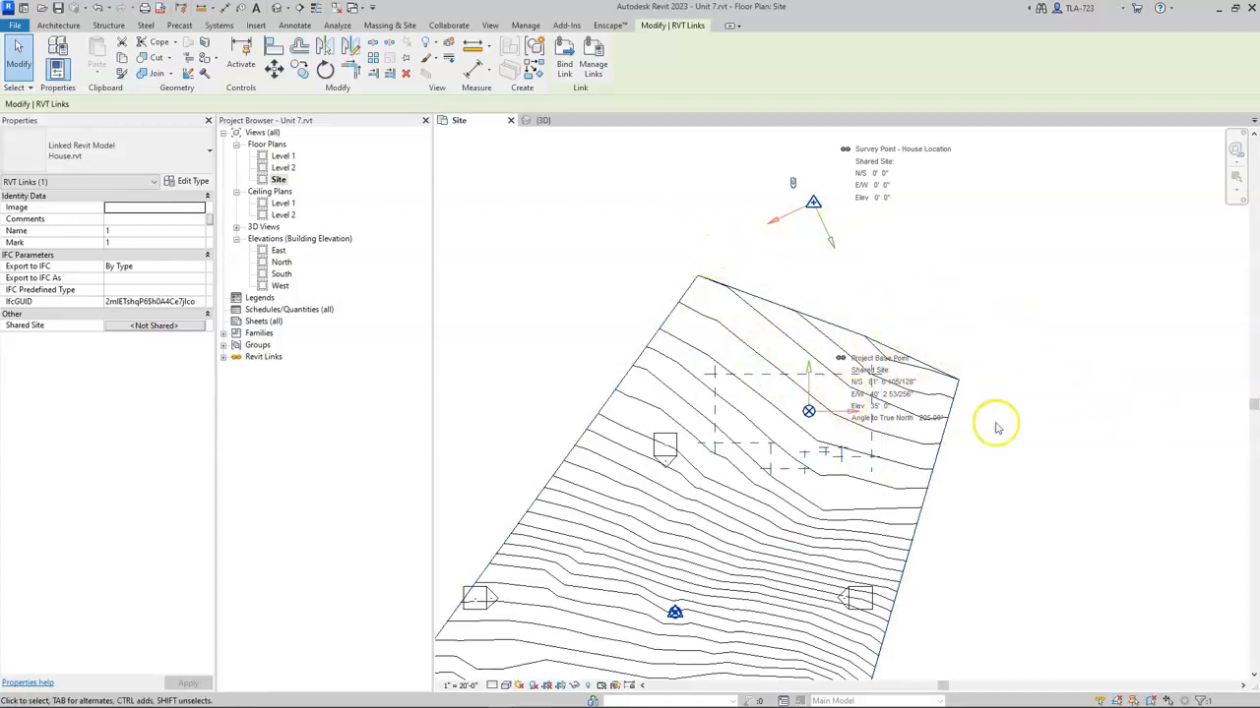
pyautogui.click(326, 69)
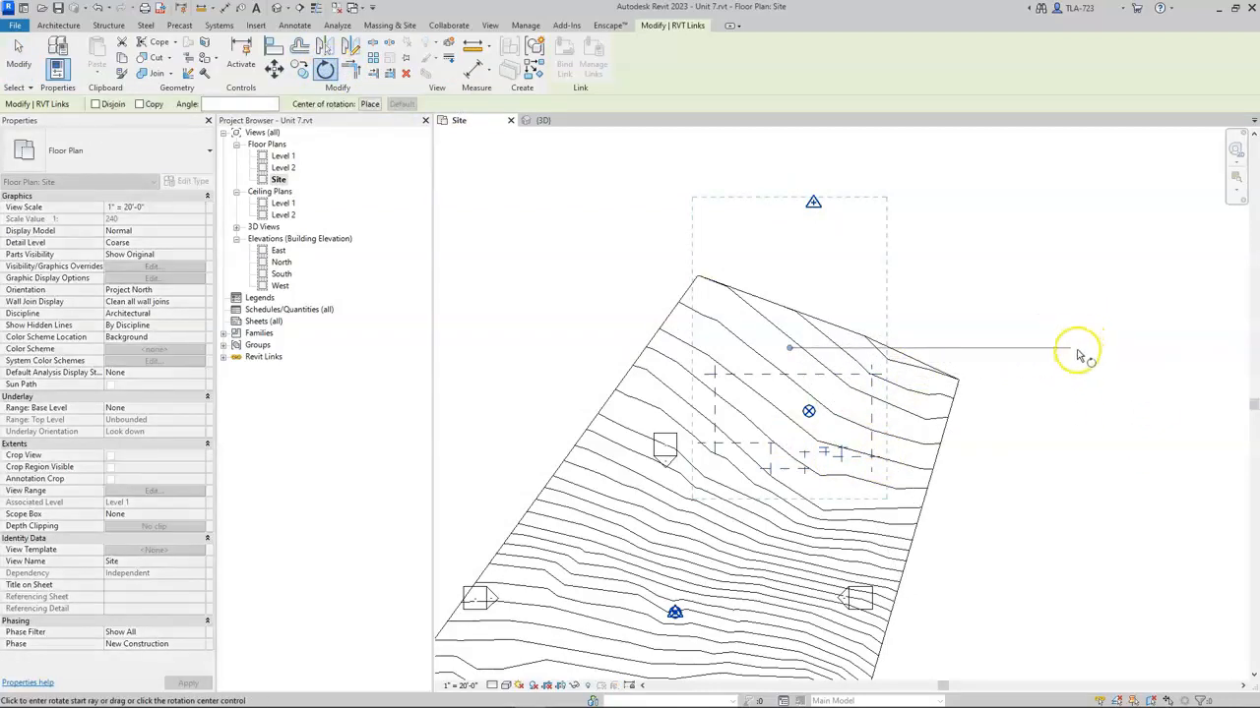
pyautogui.moveTo(791, 352); pyautogui.dragTo(698, 277)
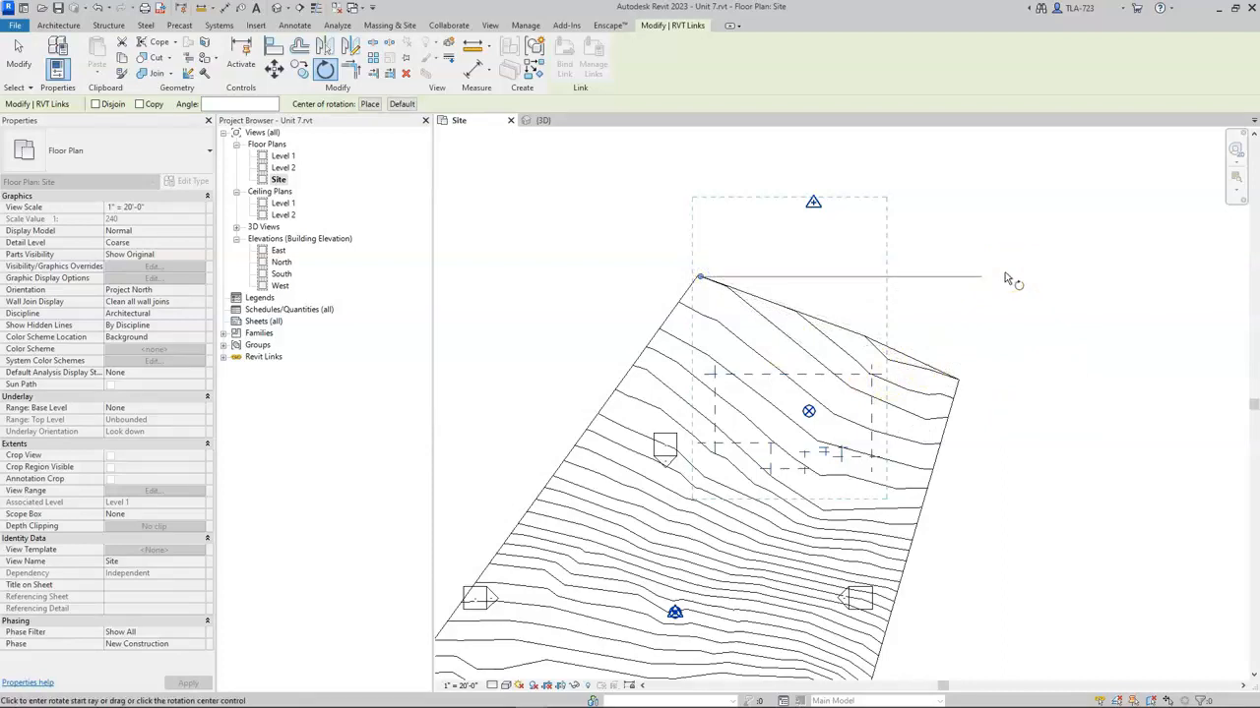
pyautogui.click(1005, 273)
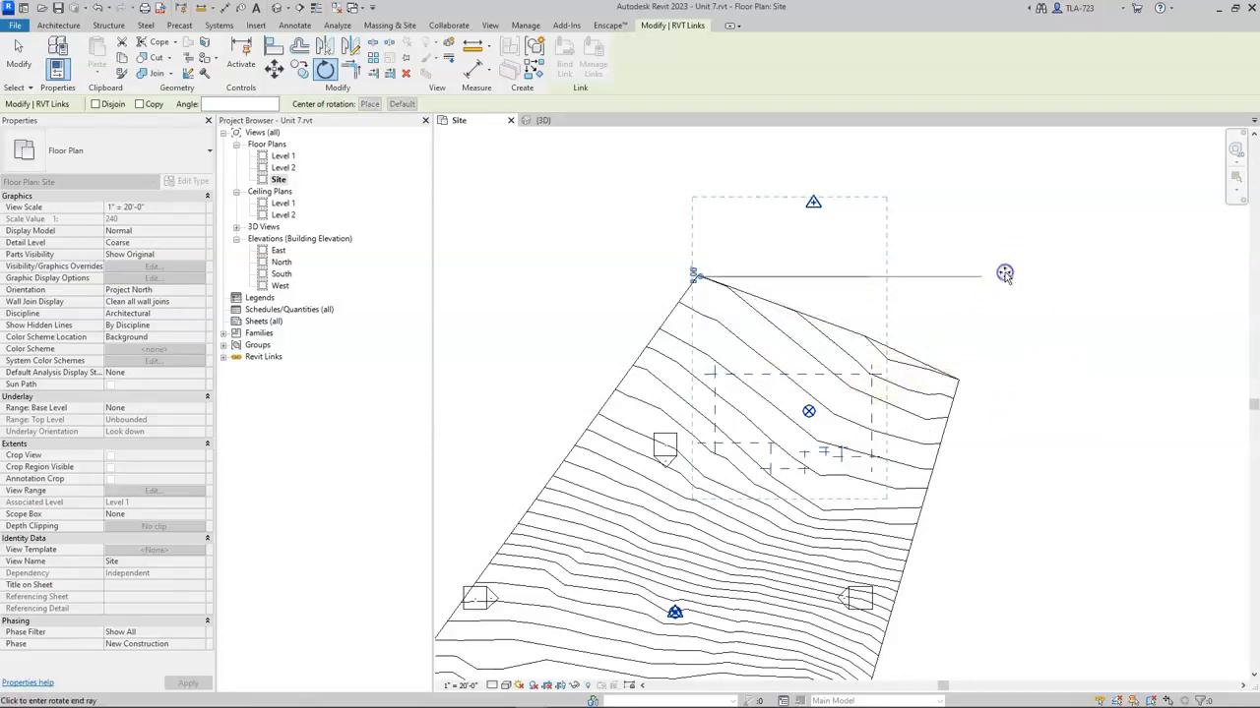
pyautogui.click(1041, 417)
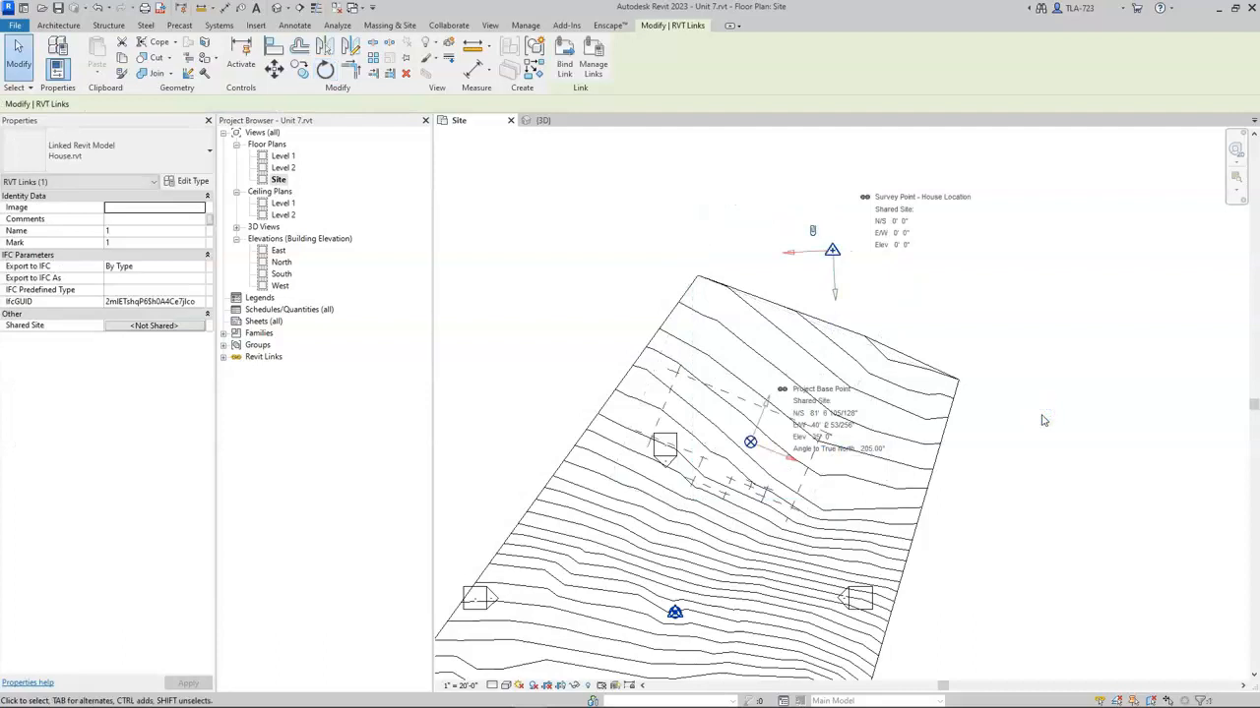
# - Shift the rotated house link slightly northeast, closer to the site's northern edge, and deselect it
pyautogui.click(717, 366)
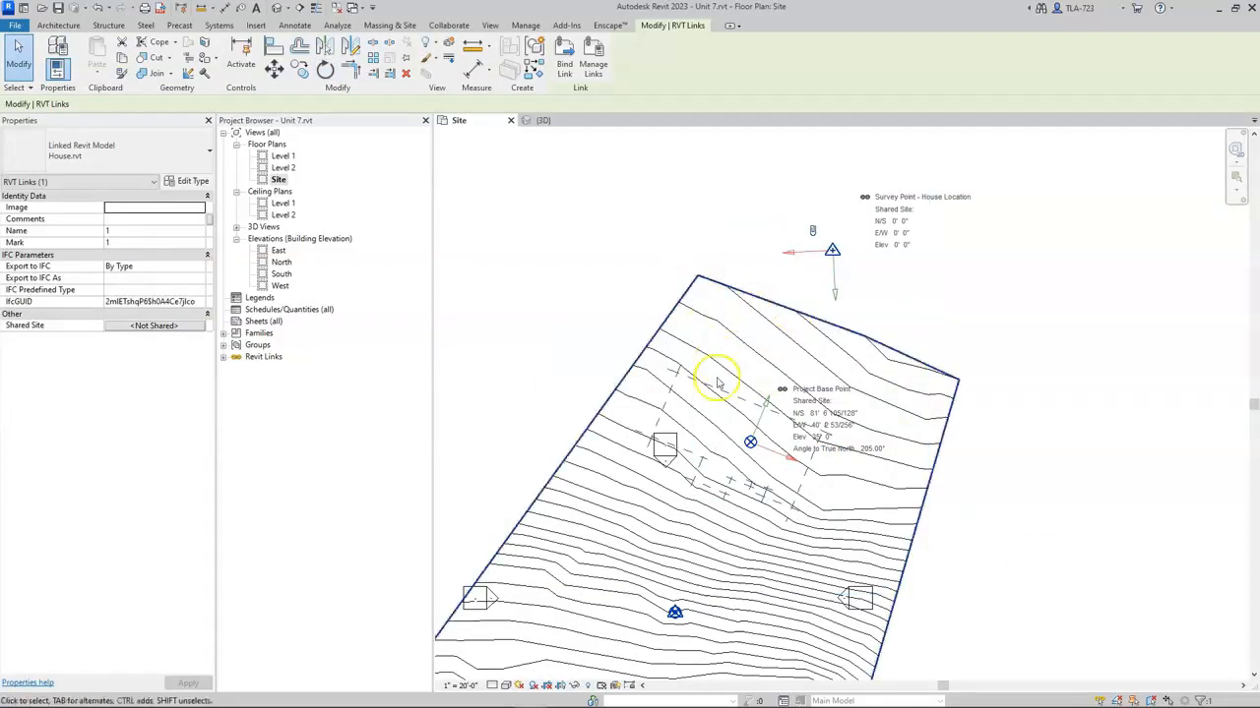
pyautogui.moveTo(722, 392); pyautogui.dragTo(782, 368)
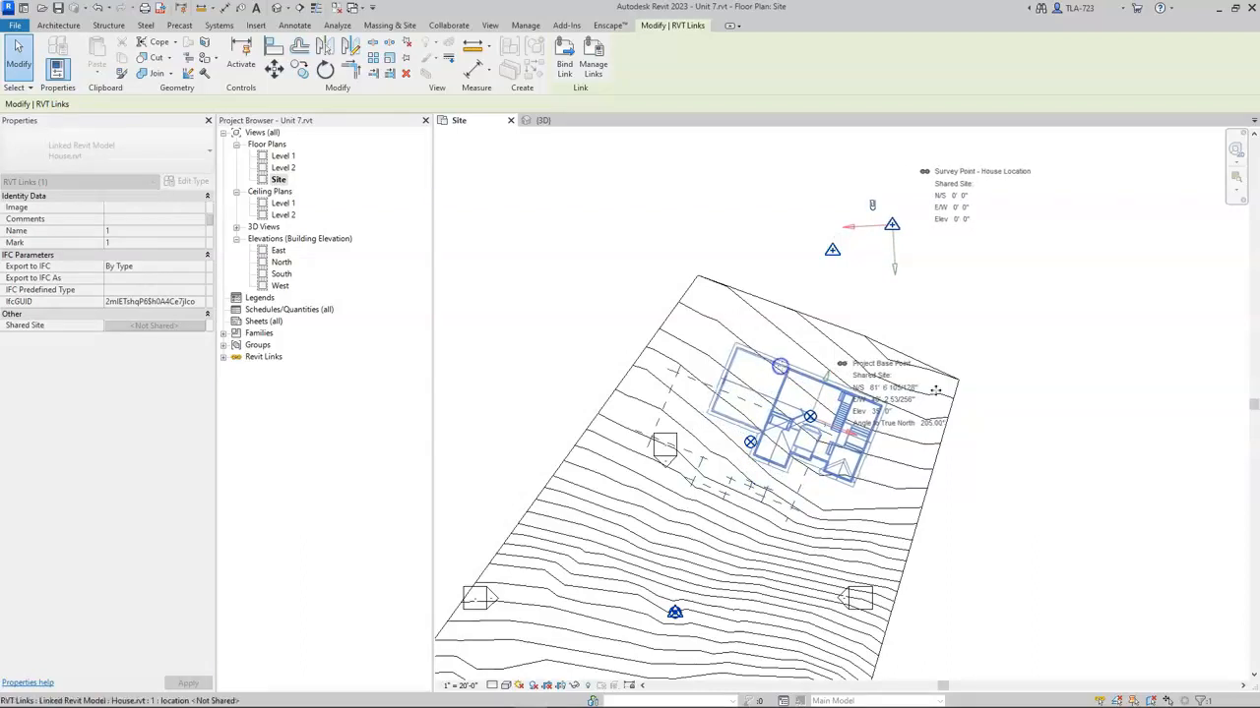
pyautogui.click(1122, 450)
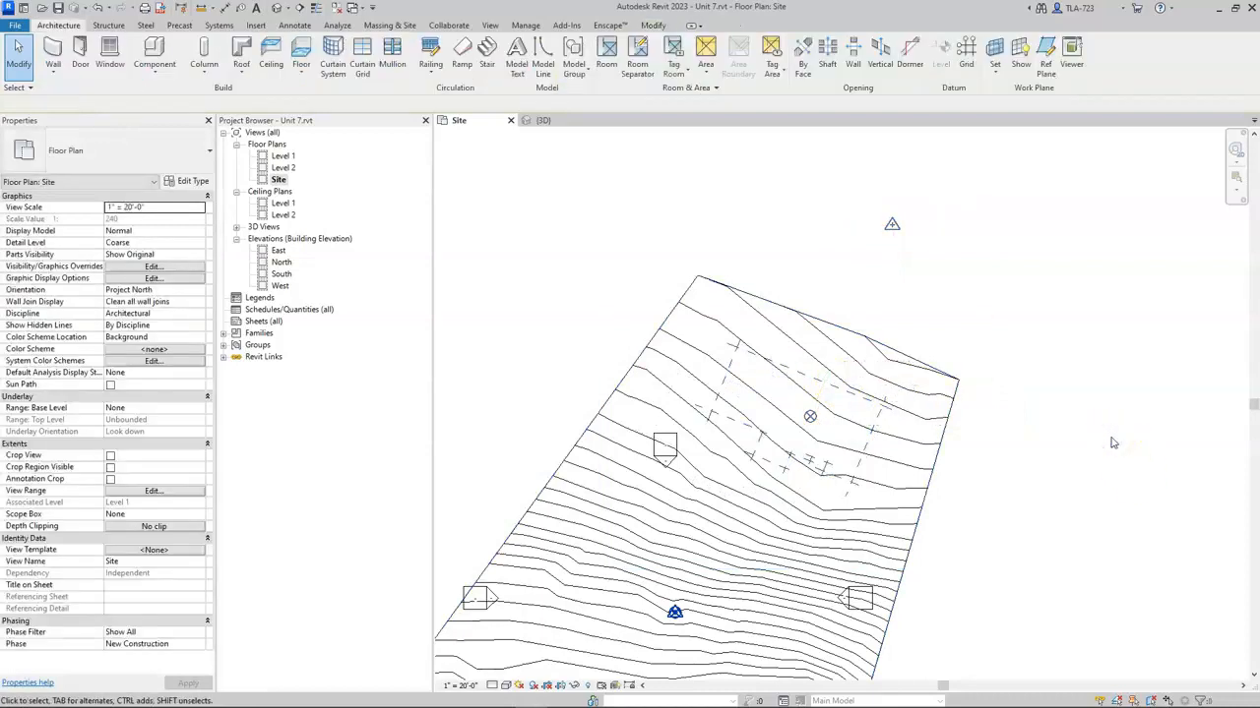
# - Open the 3D view and examine from the right side how the linked house sits relative to the toposurface
pyautogui.click(1079, 422)
pyautogui.click(849, 404)
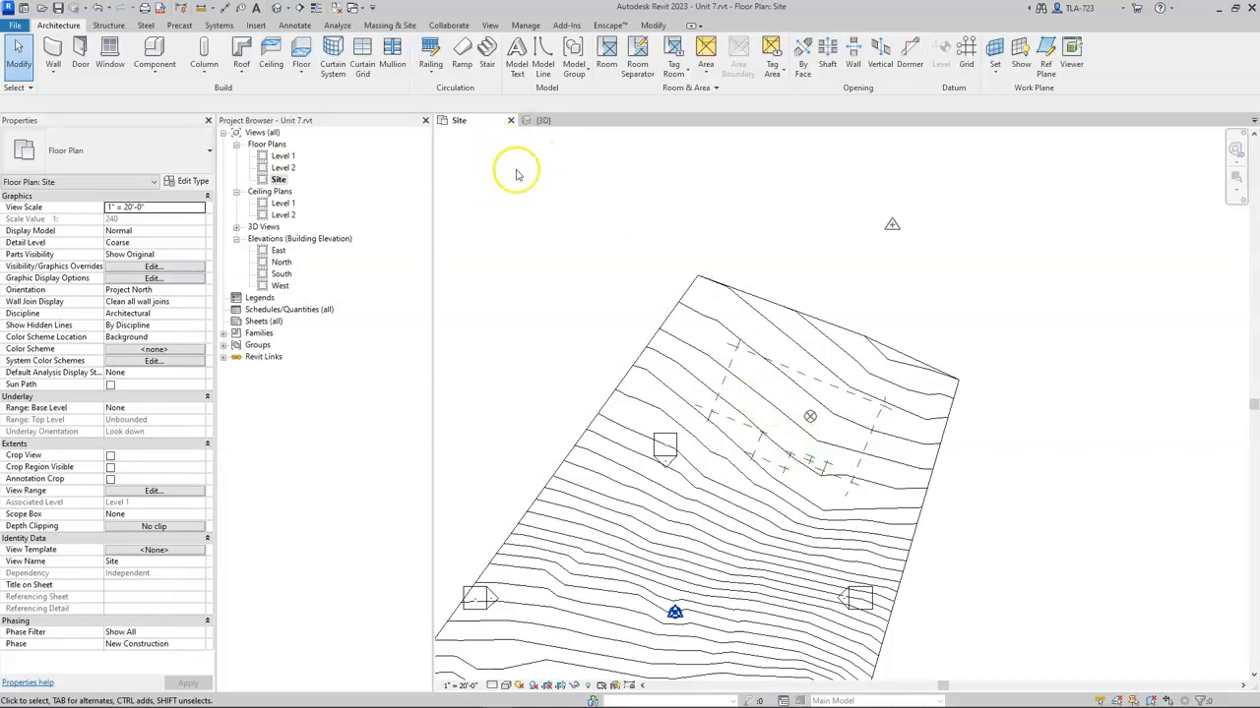
pyautogui.click(279, 8)
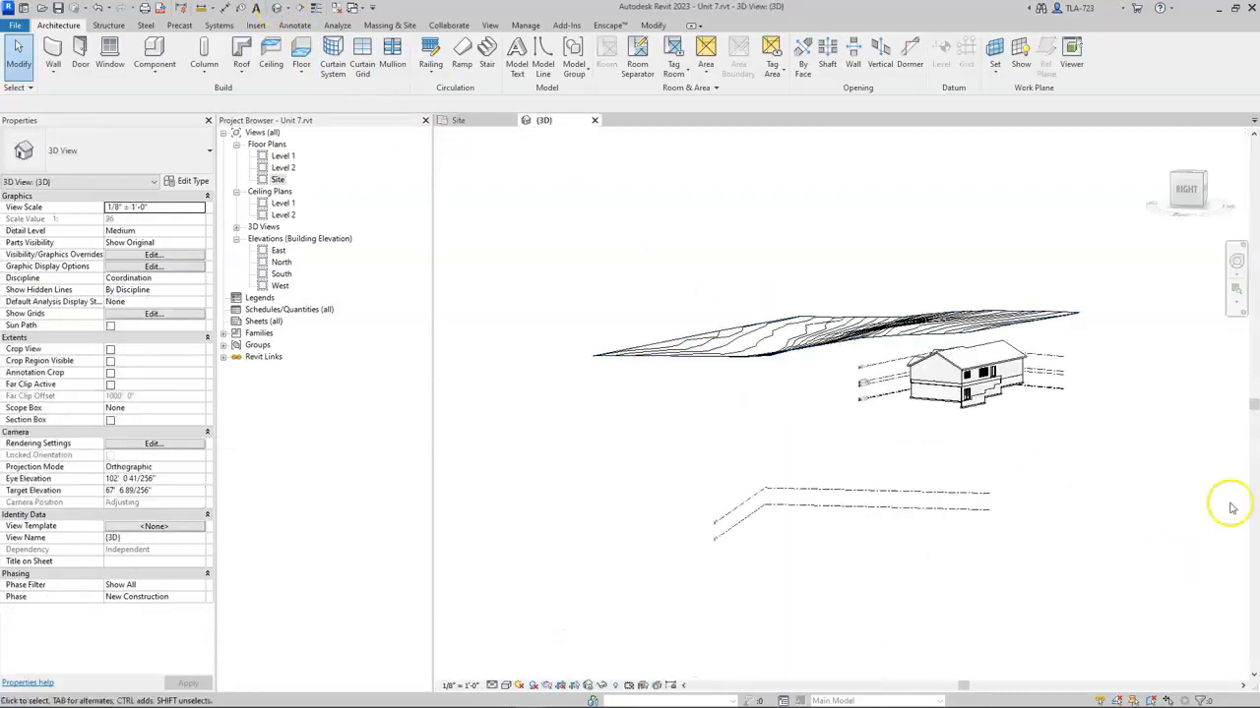
pyautogui.click(1190, 194)
pyautogui.scroll(4, 963, 313)
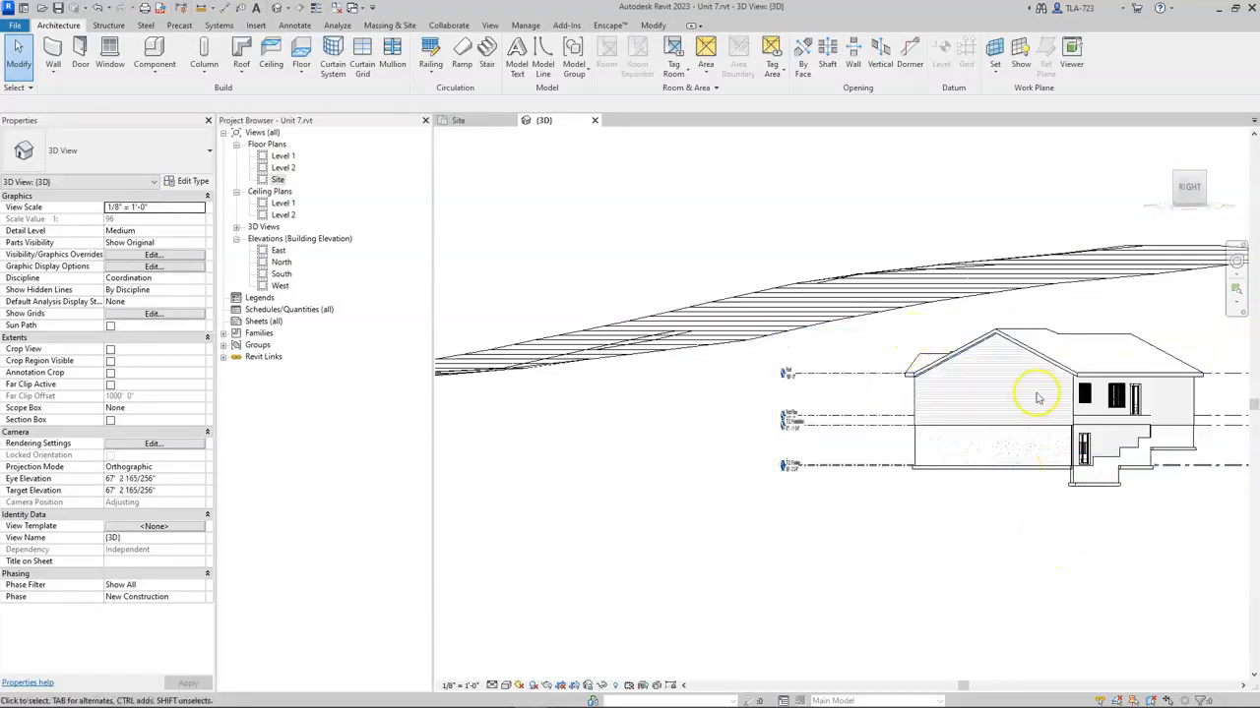
pyautogui.click(1181, 187)
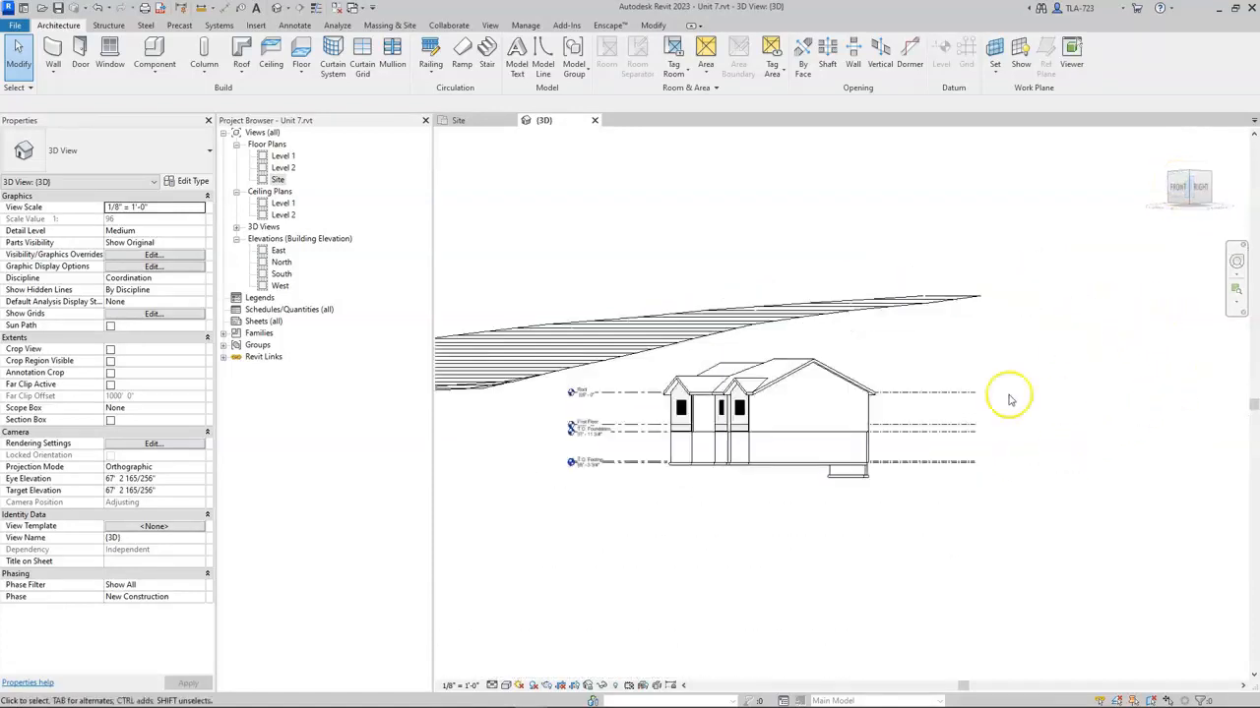
pyautogui.keyDown('shift'); pyautogui.moveTo(973, 529); pyautogui.dragTo(909, 530, button='middle'); pyautogui.keyUp('shift')
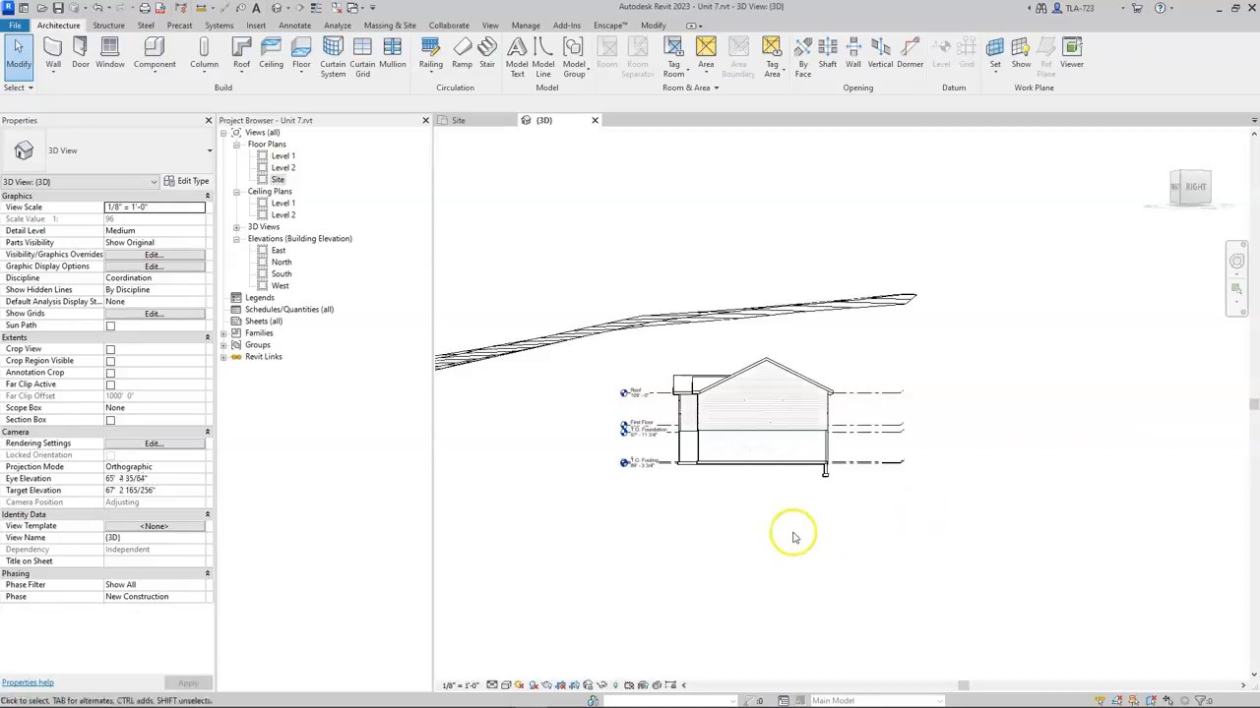
pyautogui.click(826, 405)
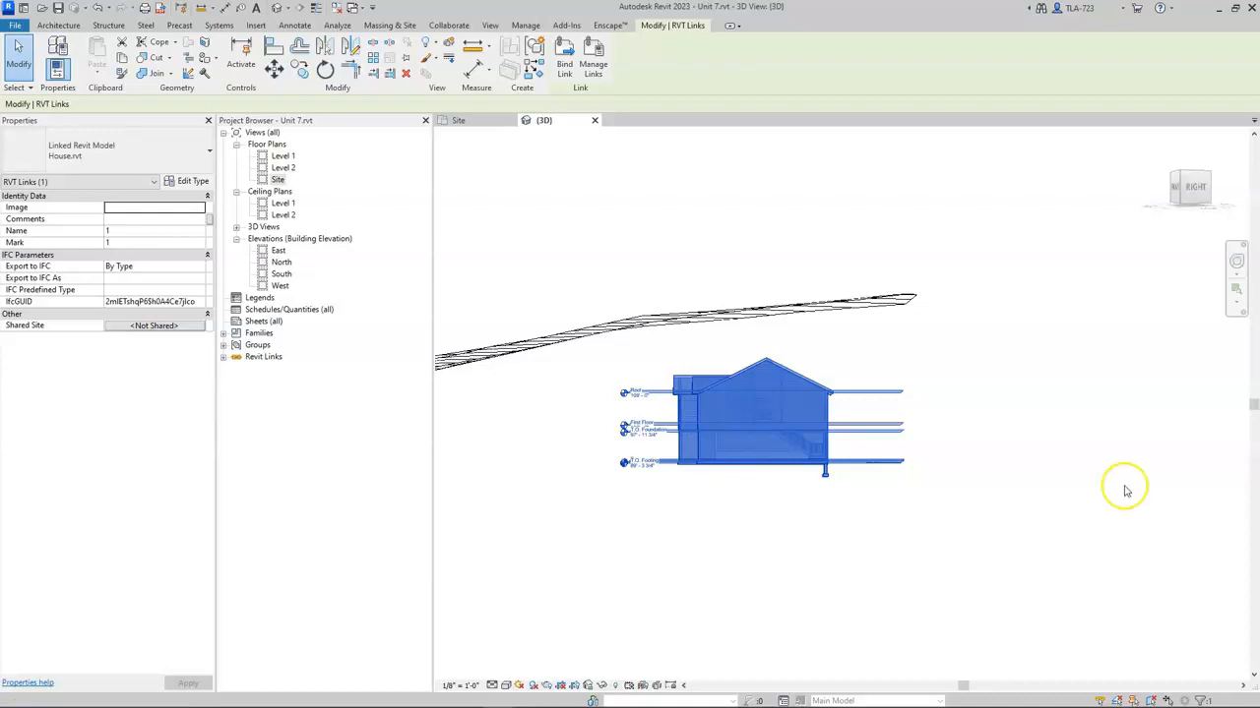
pyautogui.click(274, 69)
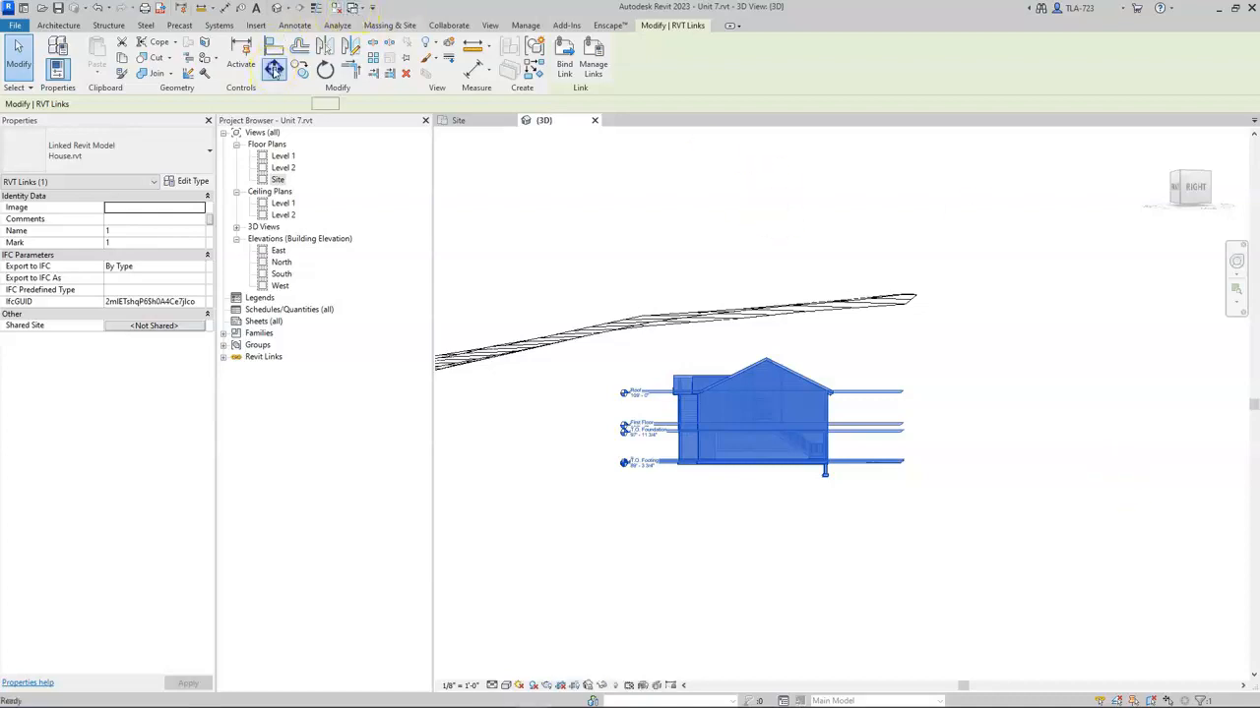
pyautogui.click(1102, 536)
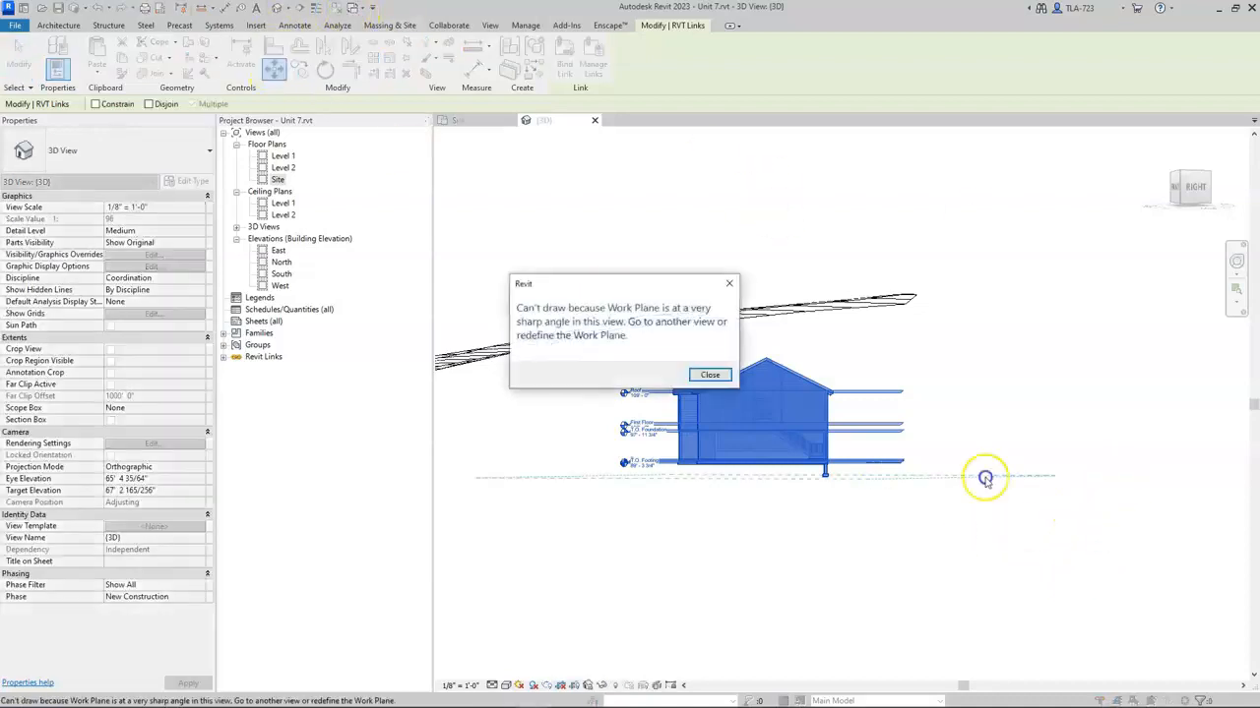
pyautogui.click(703, 377)
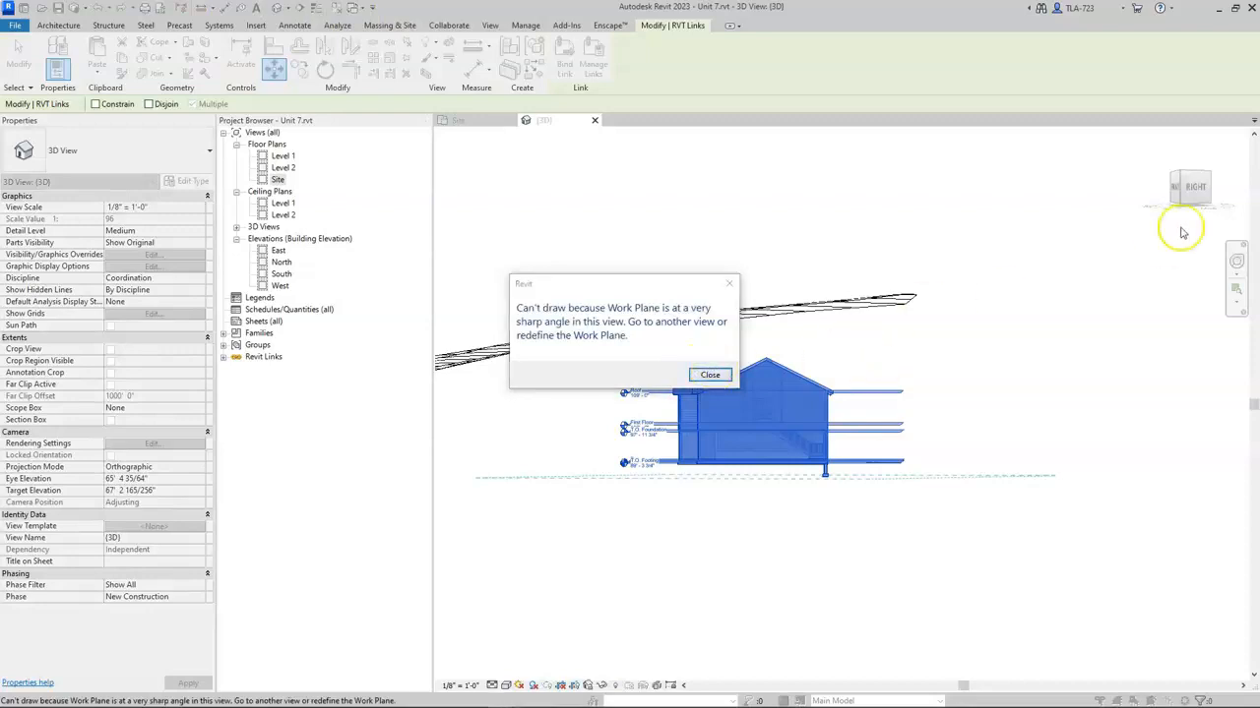
pyautogui.click(709, 375)
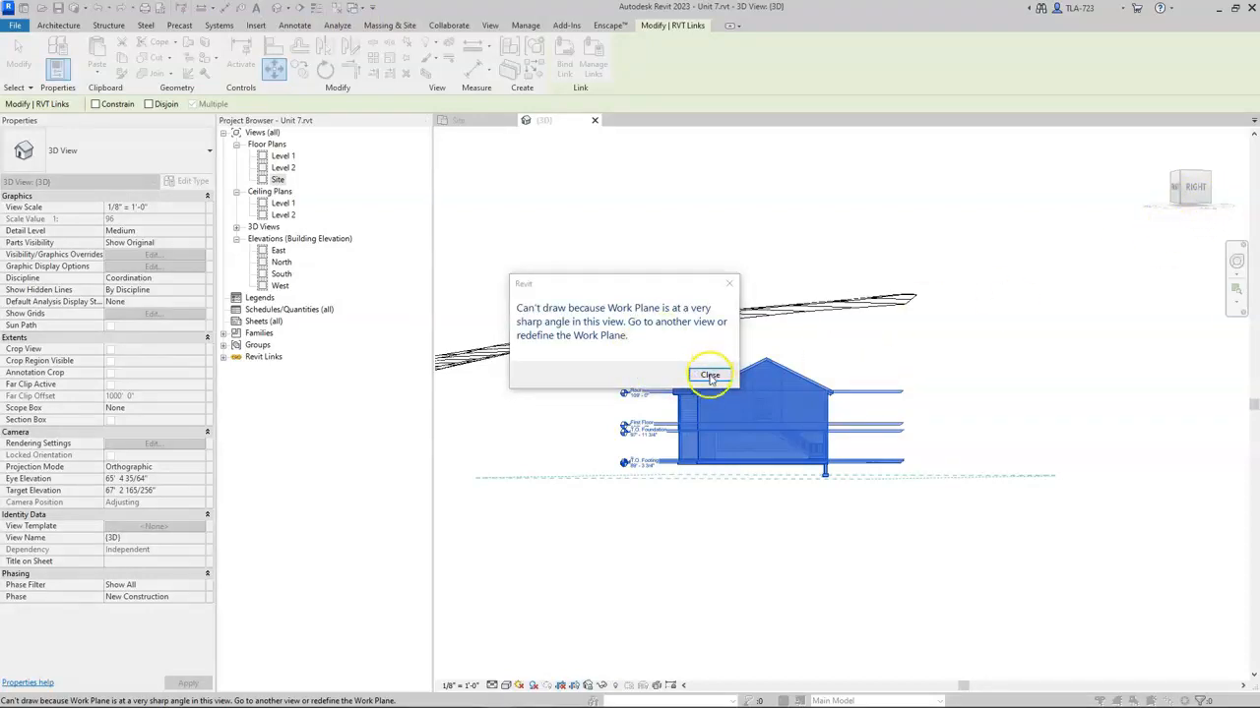
pyautogui.press('Escape')
pyautogui.press('Escape')
# - Set the 3D view to the exact right side and move the linked house vertically up to the toposurface
pyautogui.click(1194, 189)
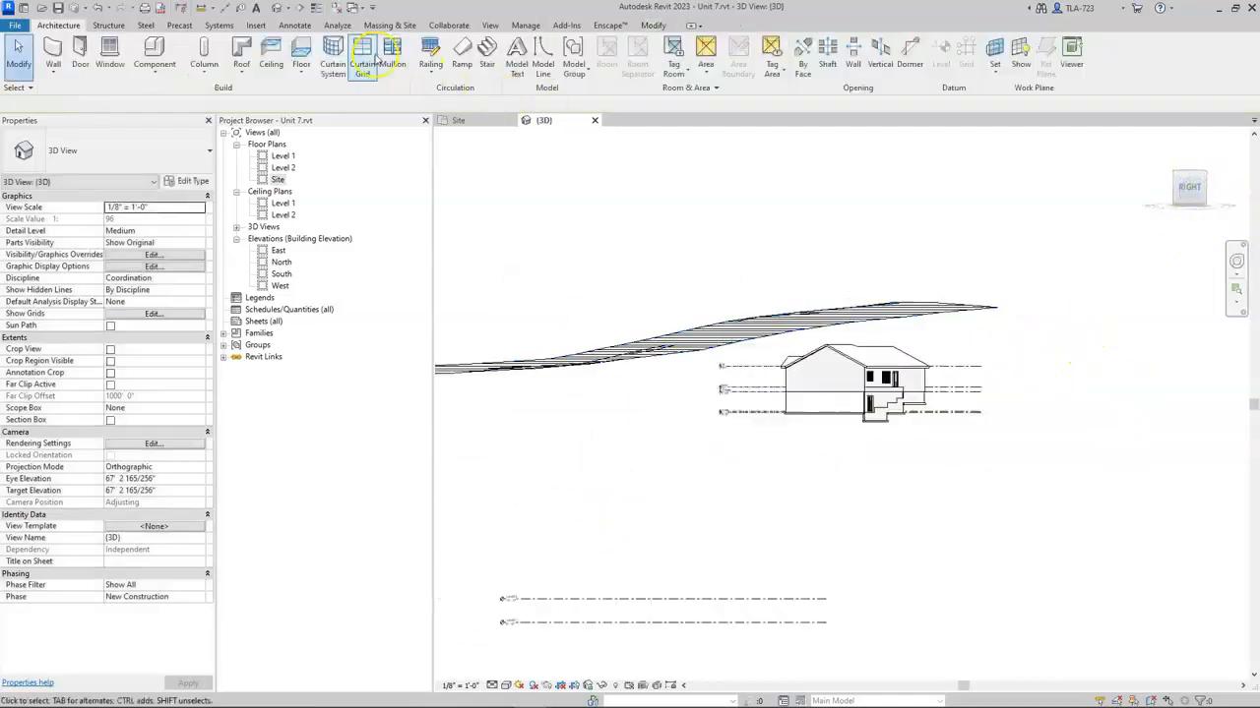
pyautogui.click(892, 392)
pyautogui.click(1069, 430)
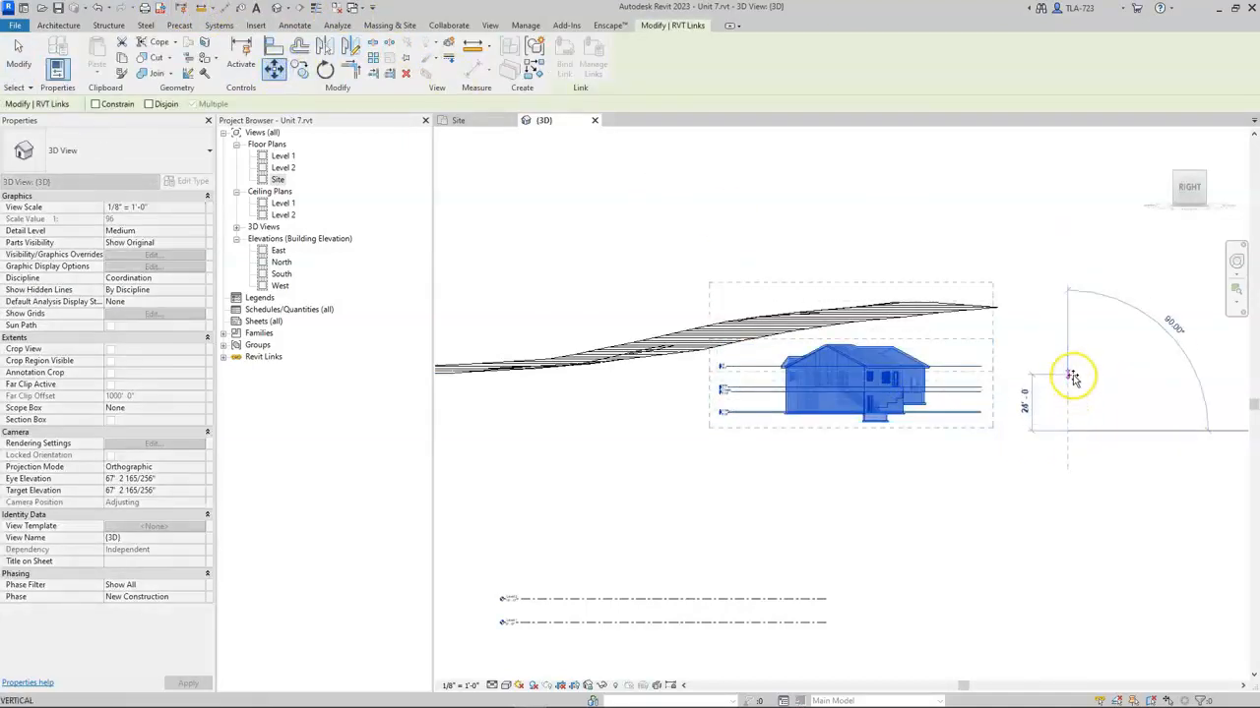
pyautogui.click(1073, 371)
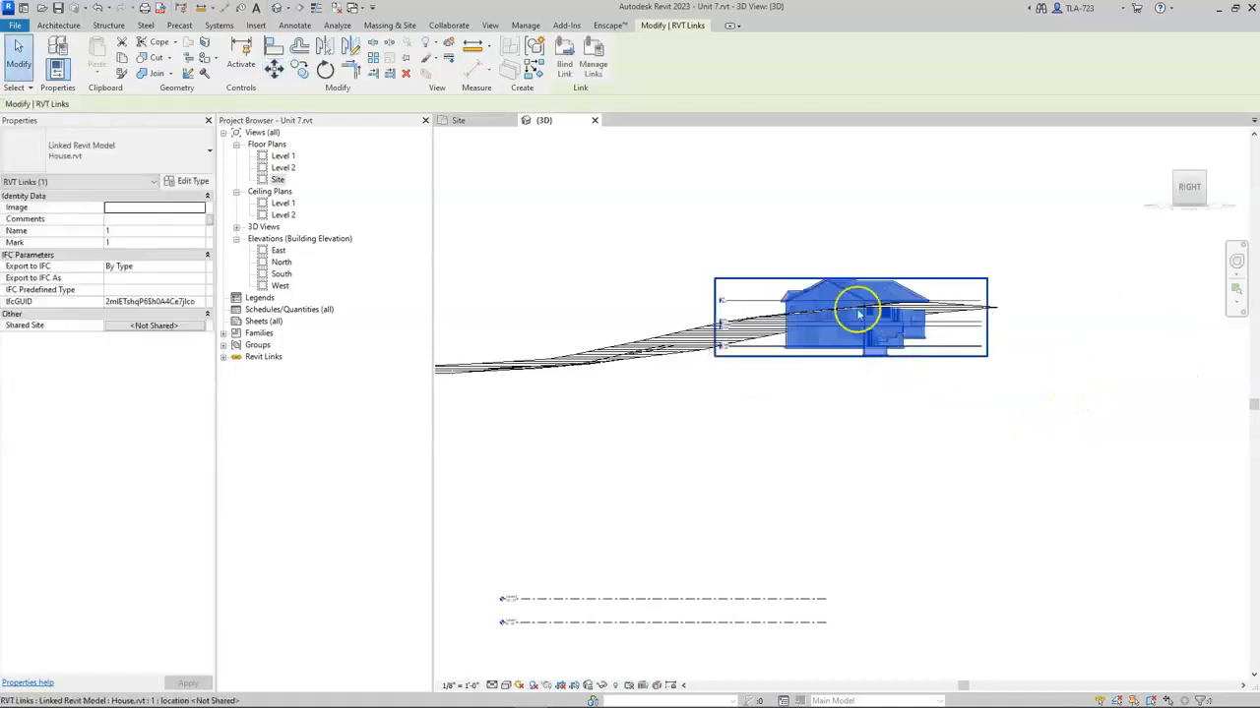
# - Fine-tune the linked house's height with two more vertical moves upward, about 7'-0" and about 1'-6", and deselect it
pyautogui.scroll(5, 806, 282)
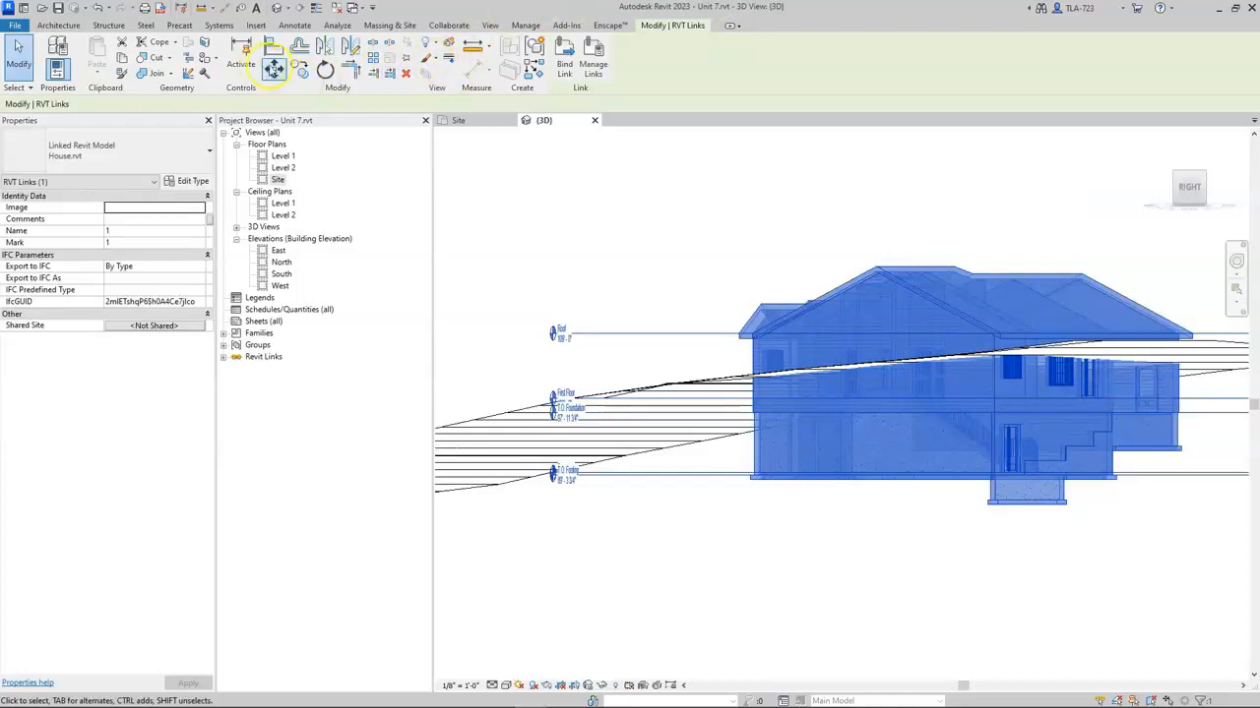
pyautogui.click(273, 67)
pyautogui.click(483, 368)
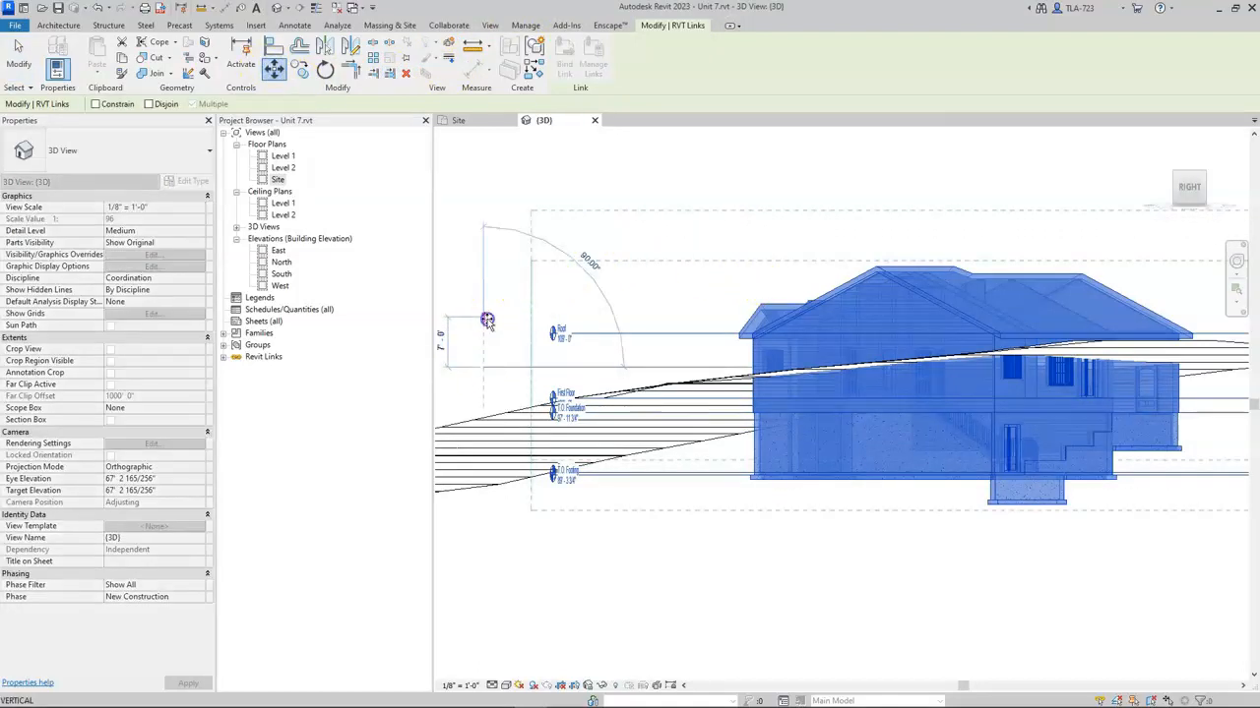
pyautogui.click(487, 322)
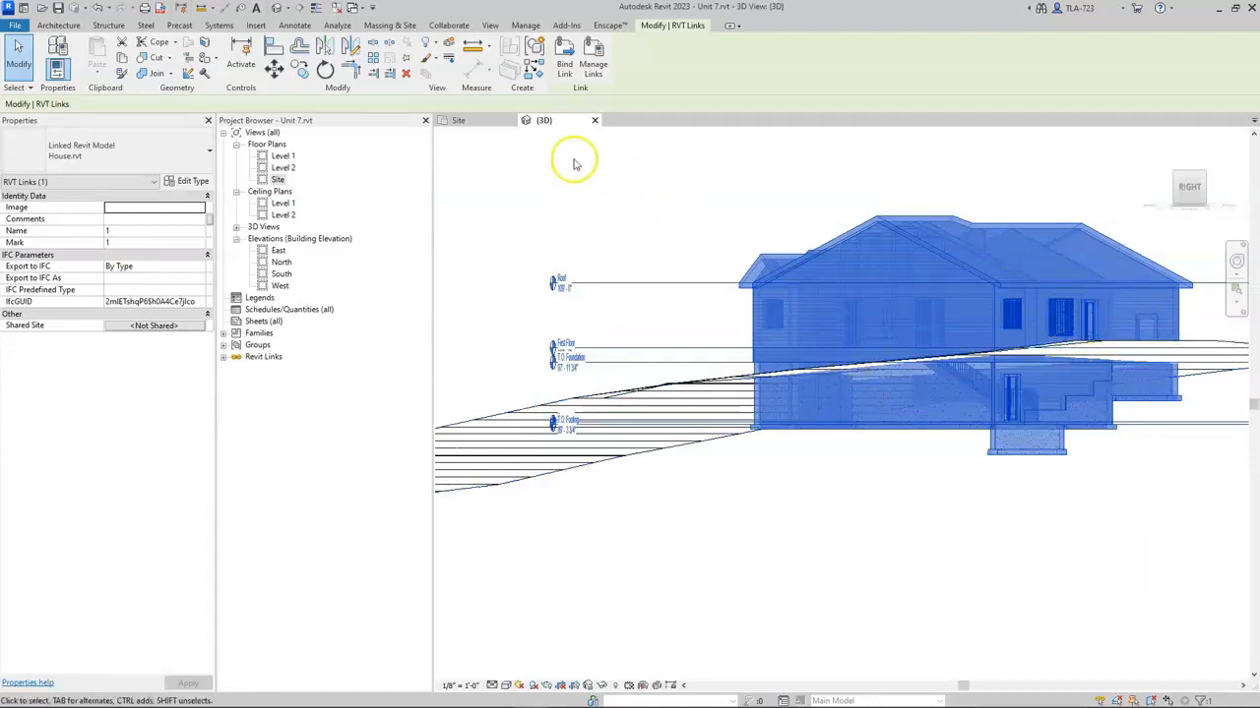
pyautogui.click(274, 70)
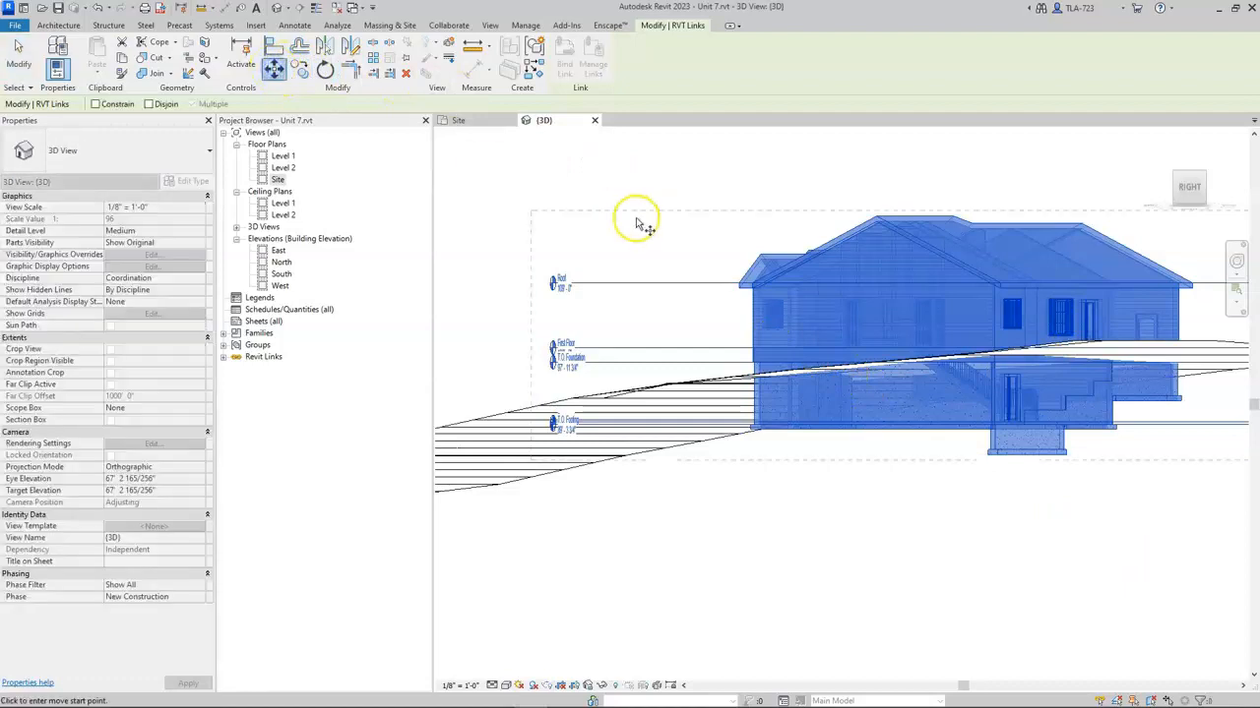
pyautogui.click(506, 241)
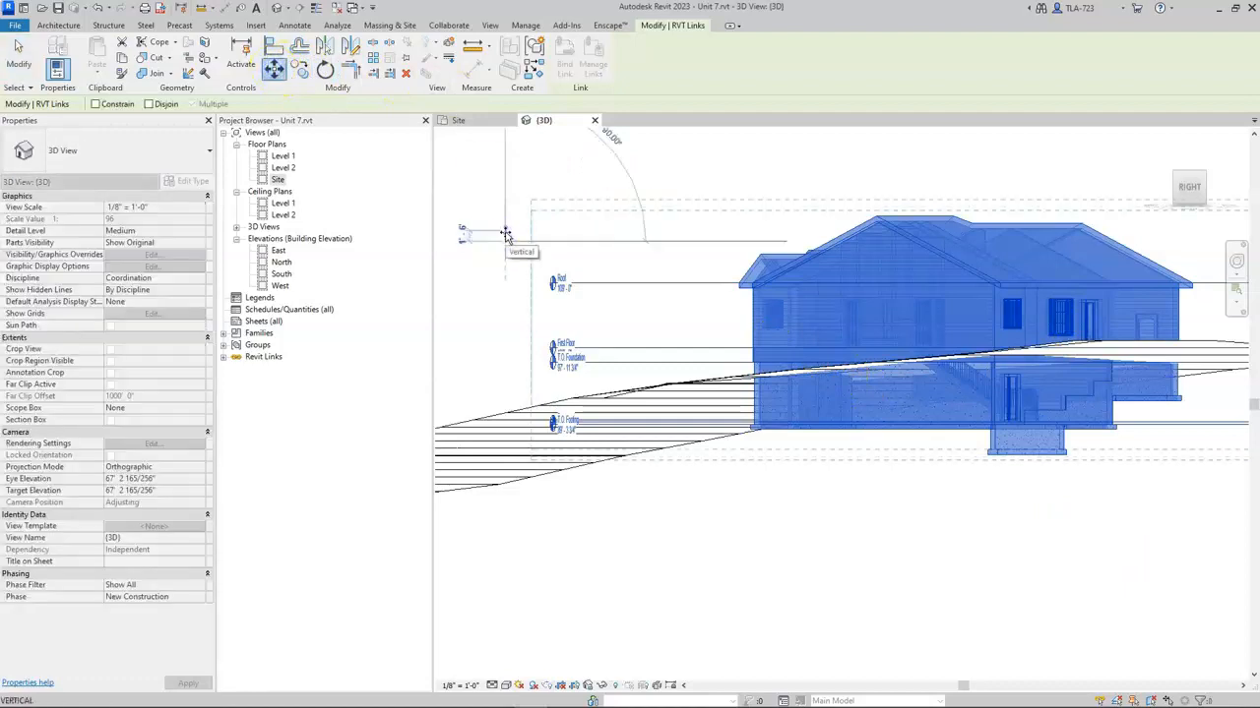
pyautogui.click(505, 236)
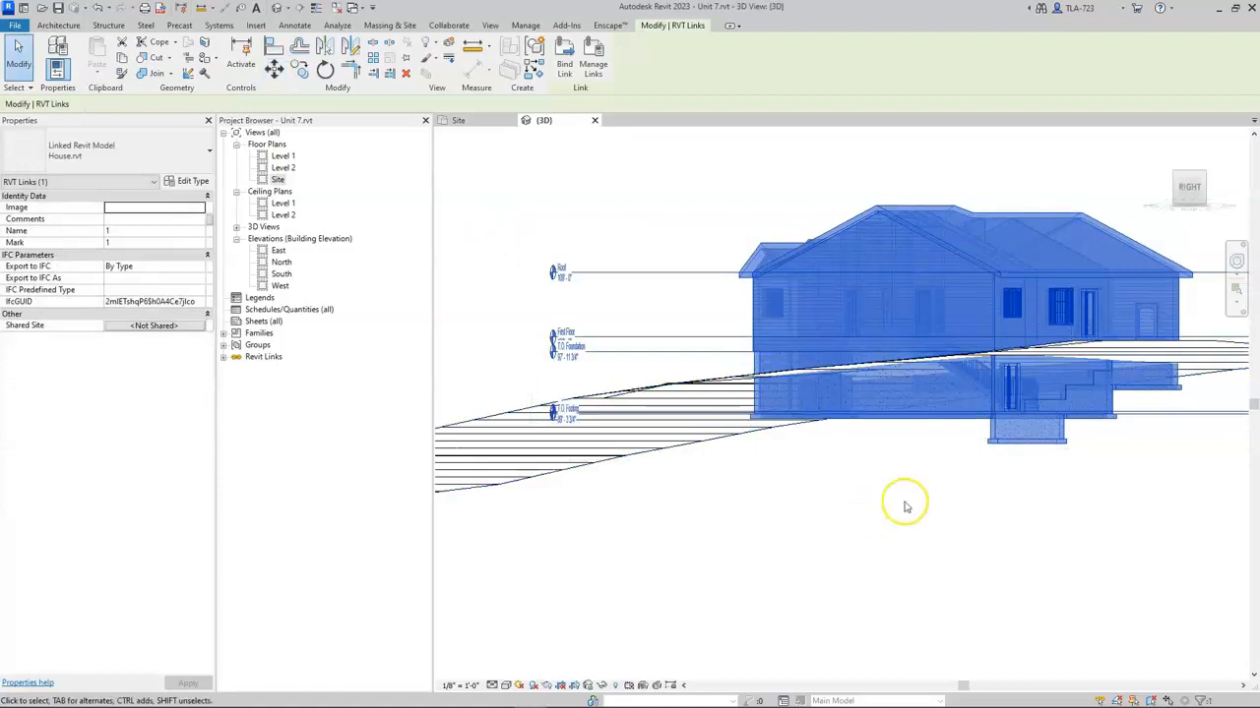
pyautogui.click(1090, 515)
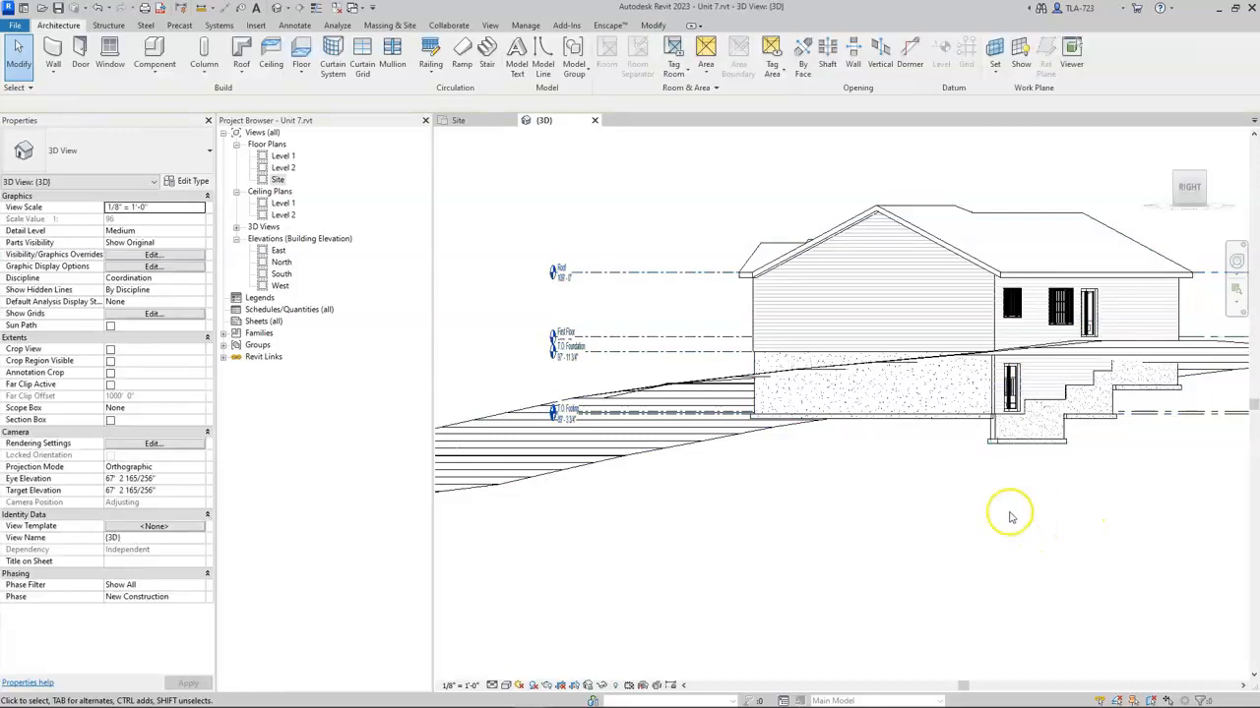
# - In the Site floor plan, rotate the linked house 180° about a point near its middle and deselect it
pyautogui.keyDown('shift'); pyautogui.moveTo(947, 521); pyautogui.dragTo(1103, 597, button='middle'); pyautogui.keyUp('shift')
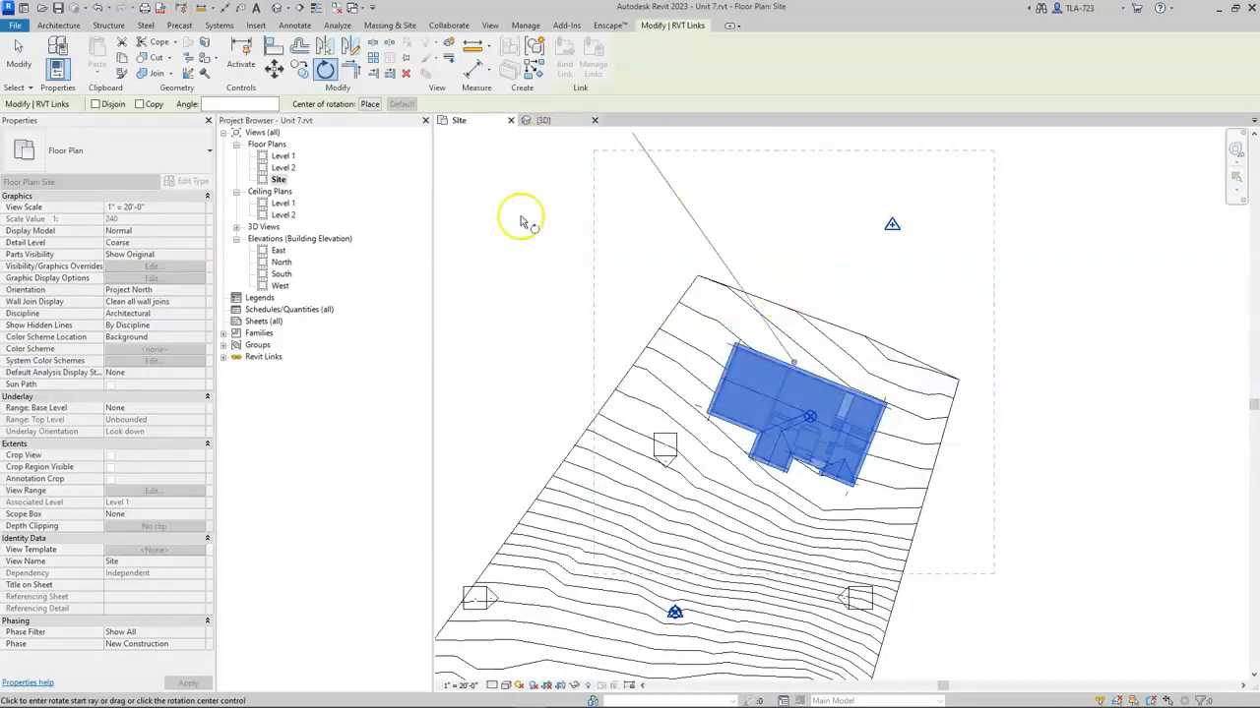
pyautogui.click(325, 69)
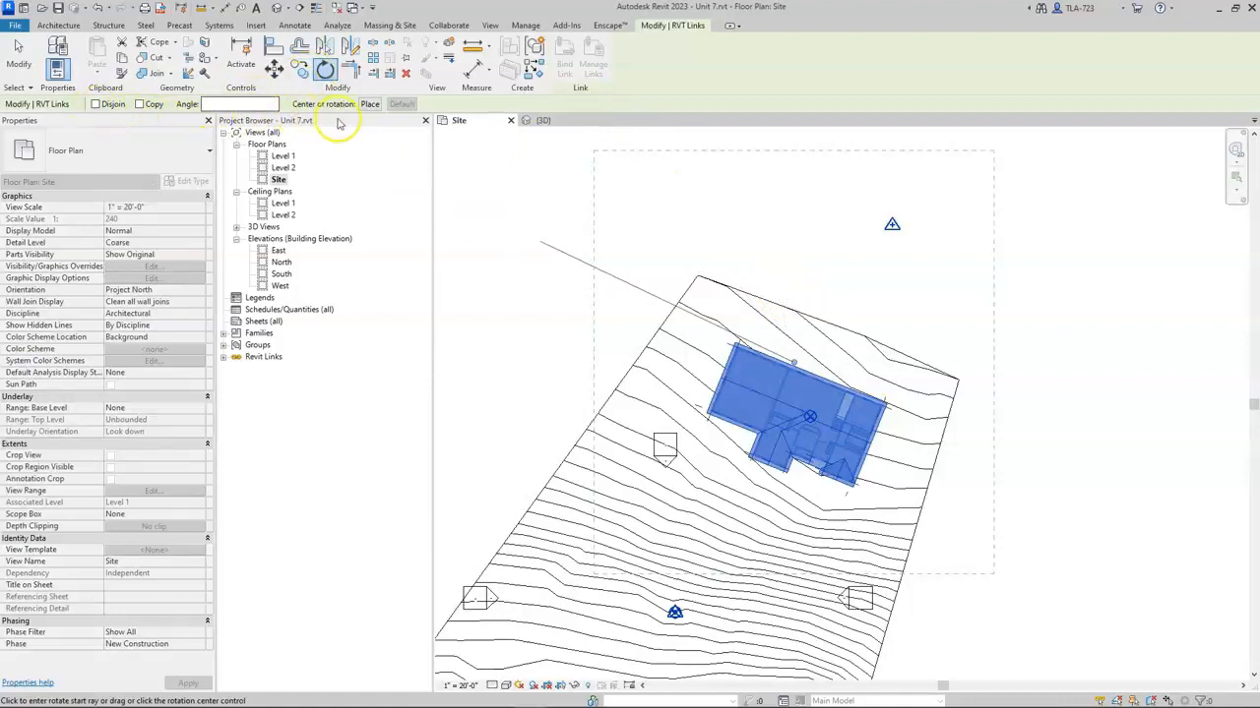
pyautogui.click(369, 104)
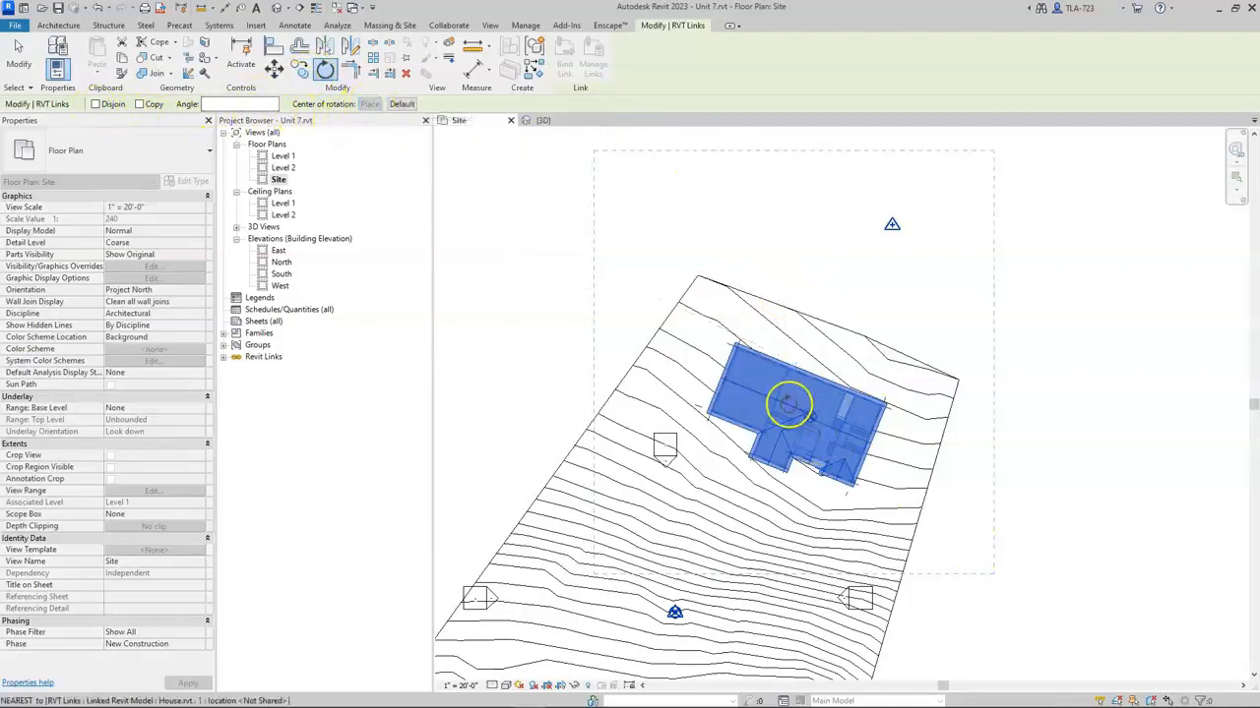
pyautogui.click(811, 413)
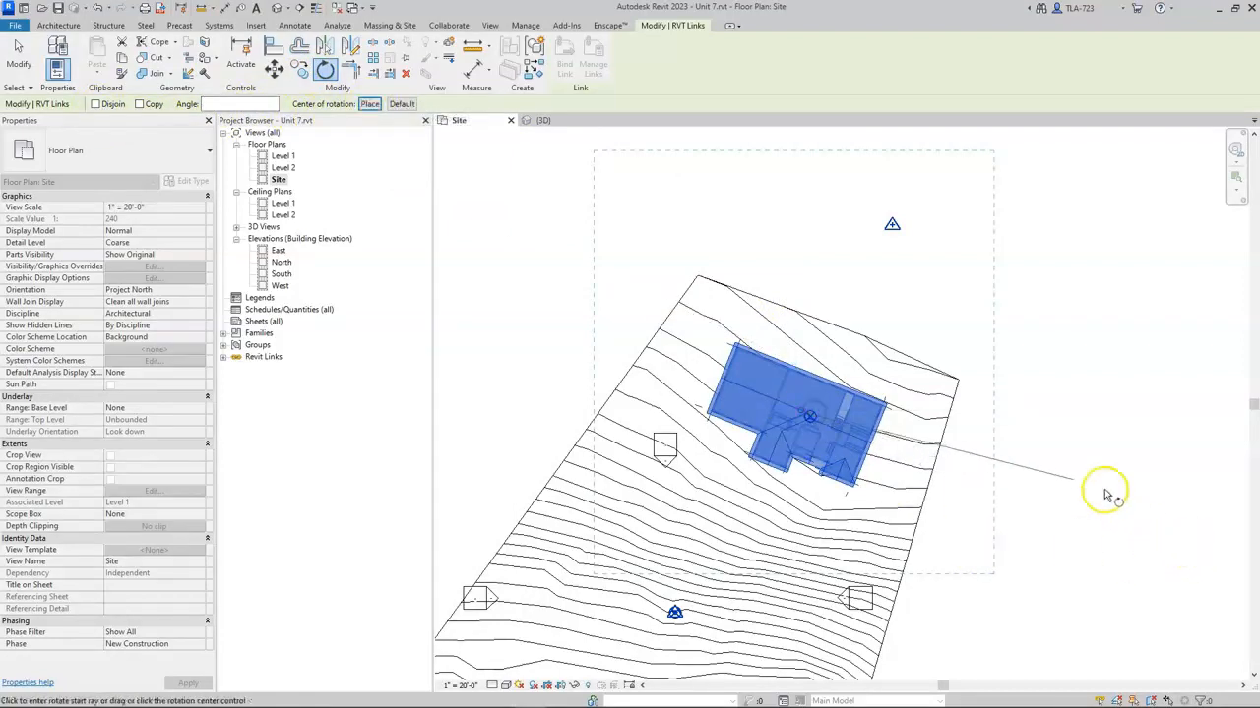
pyautogui.click(1102, 418)
pyautogui.click(485, 416)
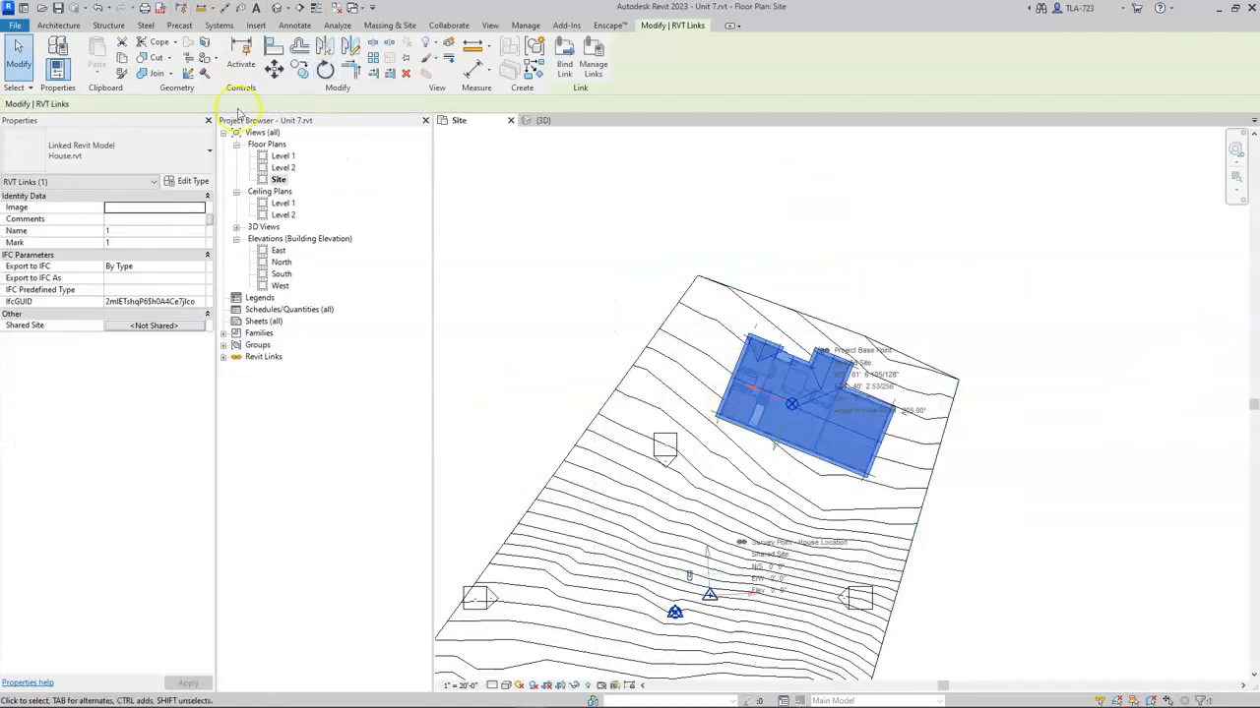
pyautogui.click(18, 46)
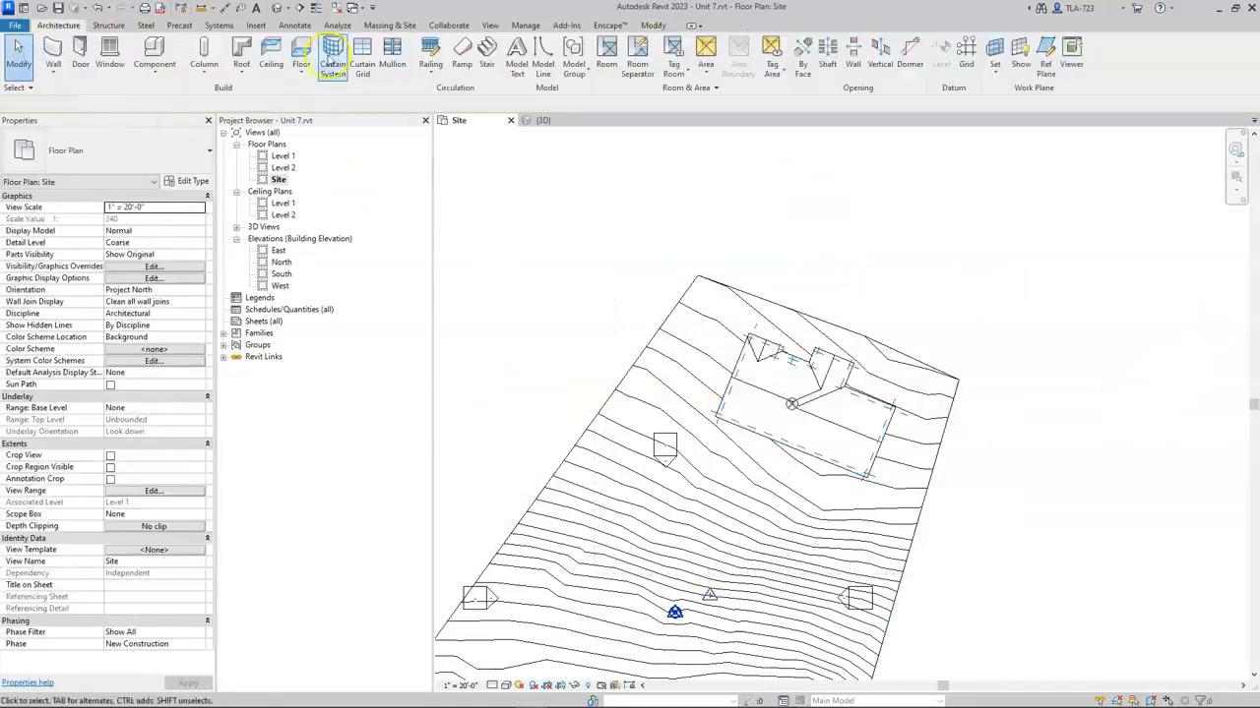
# - Return to the 3D view and examine how the garage, entrance and foundation of the rotated house meet the terrain
pyautogui.click(278, 8)
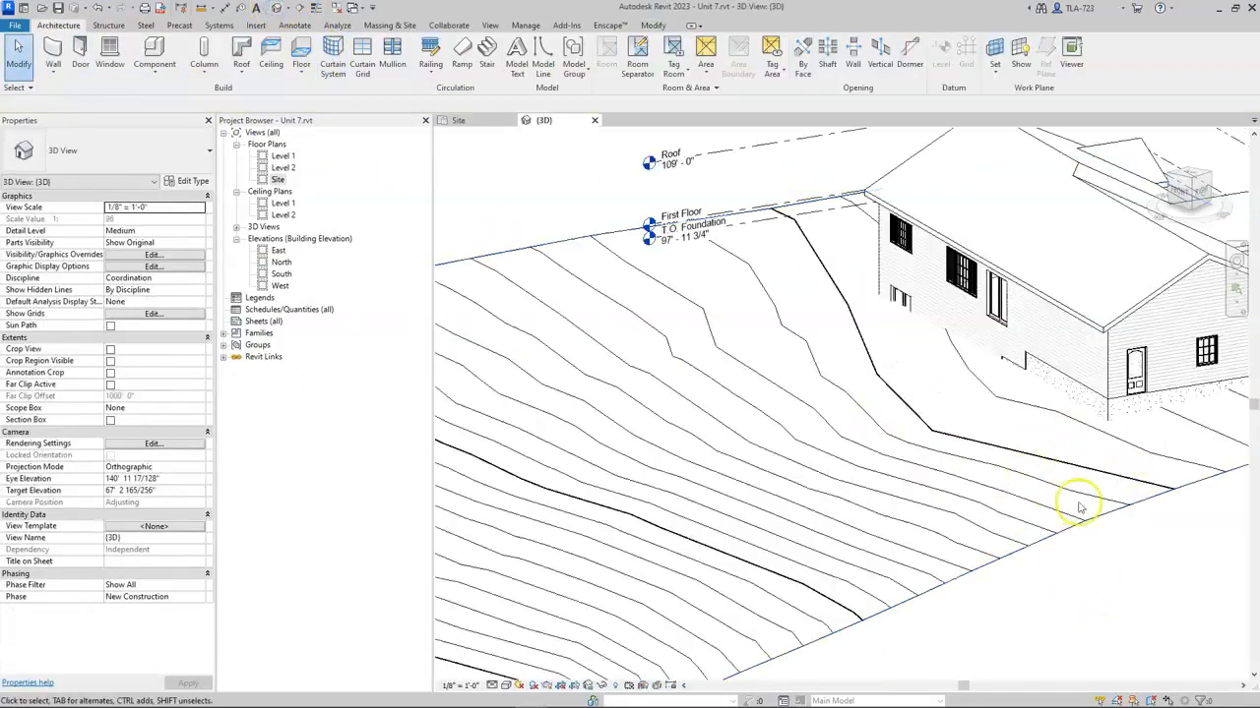
pyautogui.keyDown('shift'); pyautogui.moveTo(1243, 560); pyautogui.dragTo(1046, 508, button='middle'); pyautogui.keyUp('shift')
pyautogui.scroll(6, 900, 514)
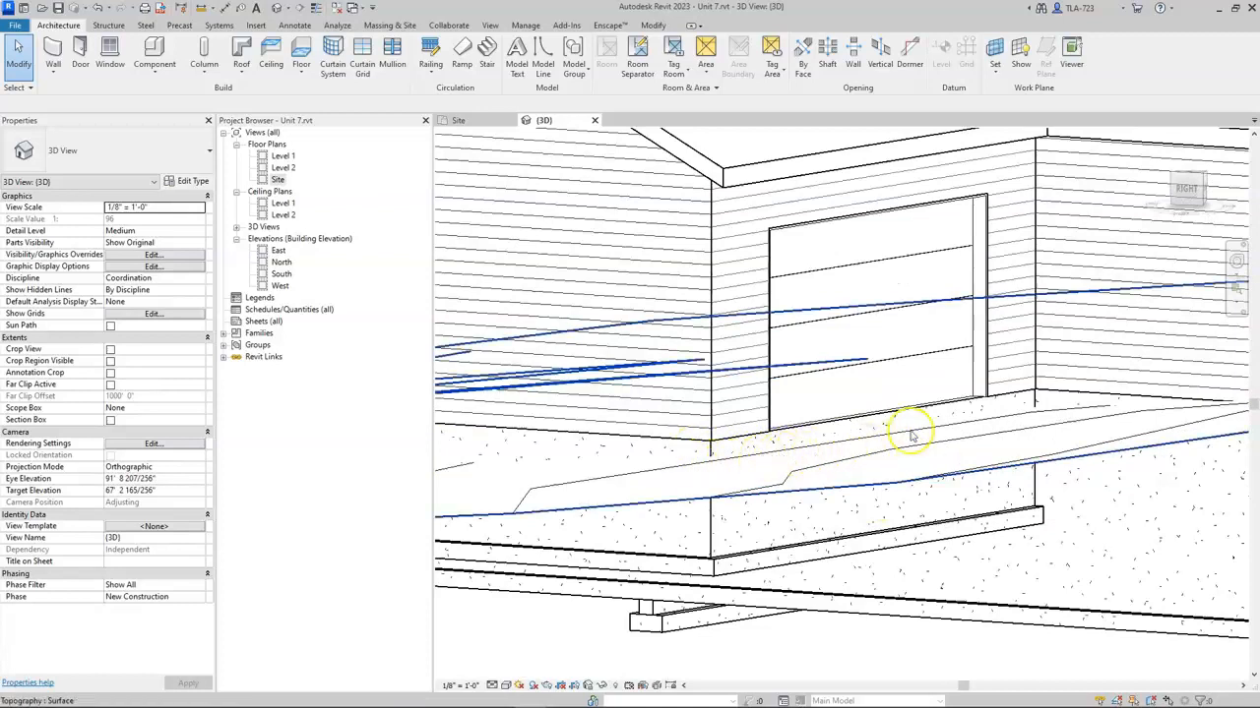
pyautogui.scroll(-5, 951, 408)
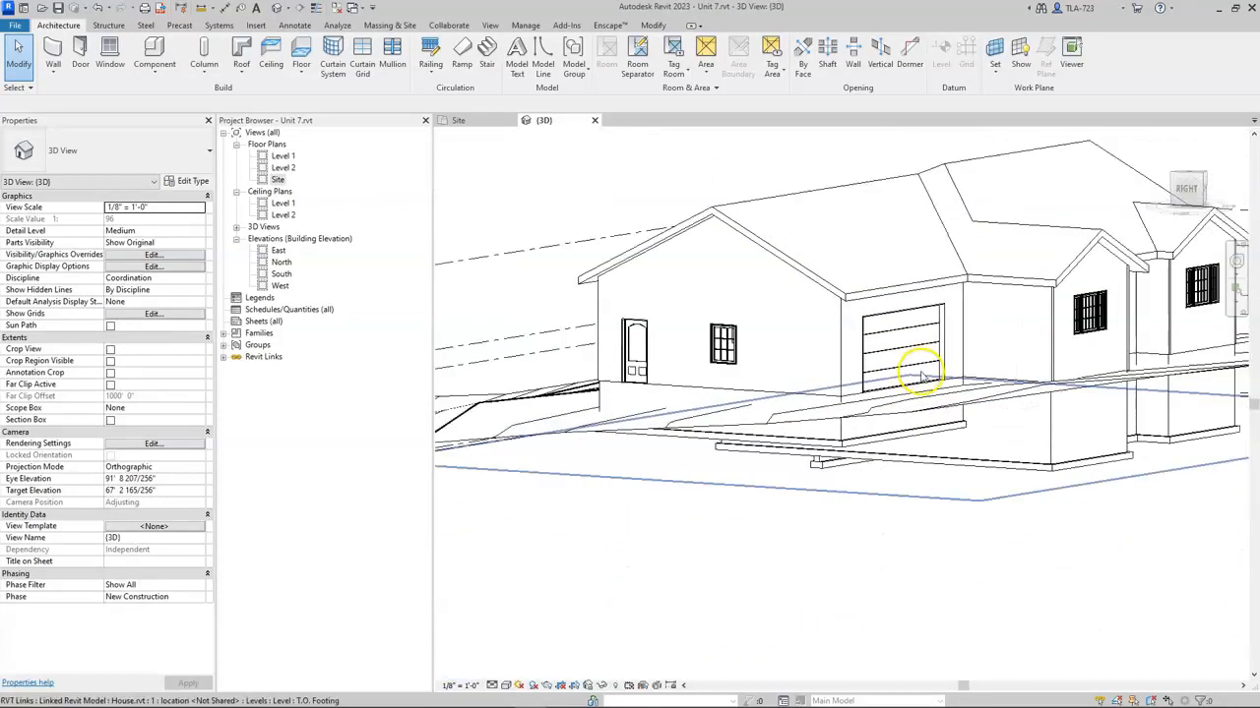
pyautogui.keyDown('shift'); pyautogui.moveTo(816, 509); pyautogui.dragTo(977, 489, button='middle'); pyautogui.keyUp('shift')
pyautogui.moveTo(685, 477); pyautogui.dragTo(997, 423, button='middle')
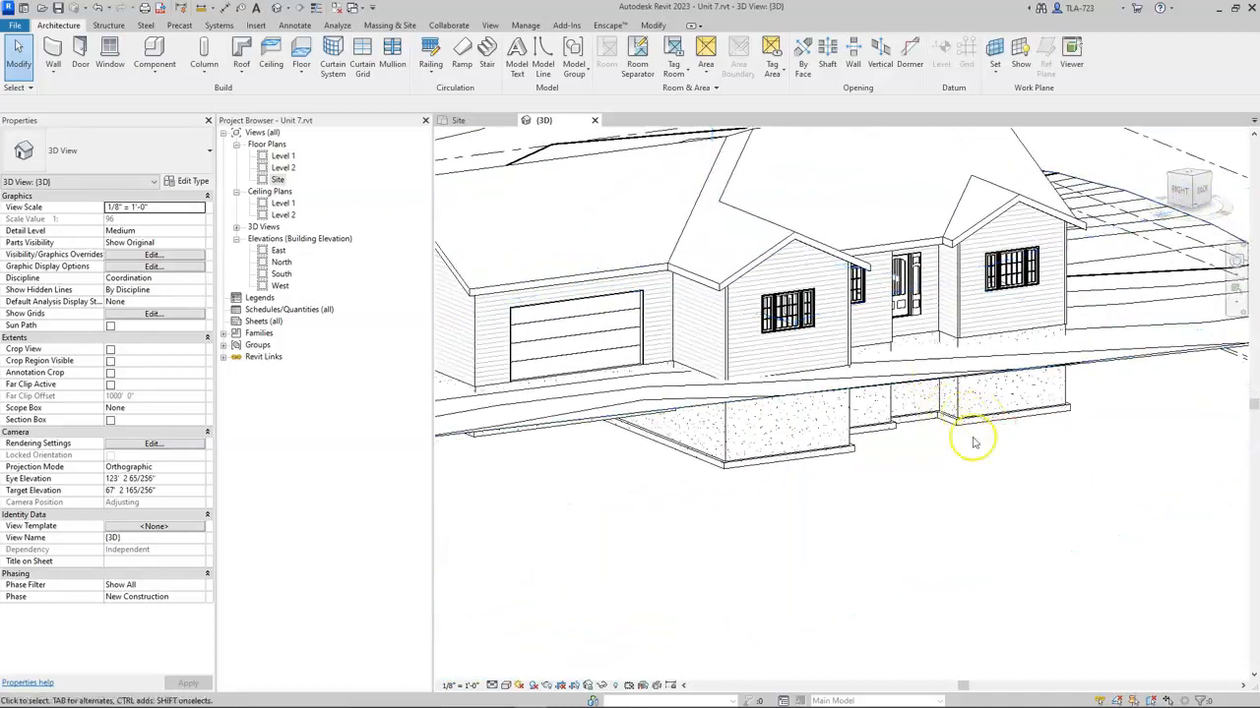
pyautogui.moveTo(633, 457); pyautogui.dragTo(827, 443, button='middle')
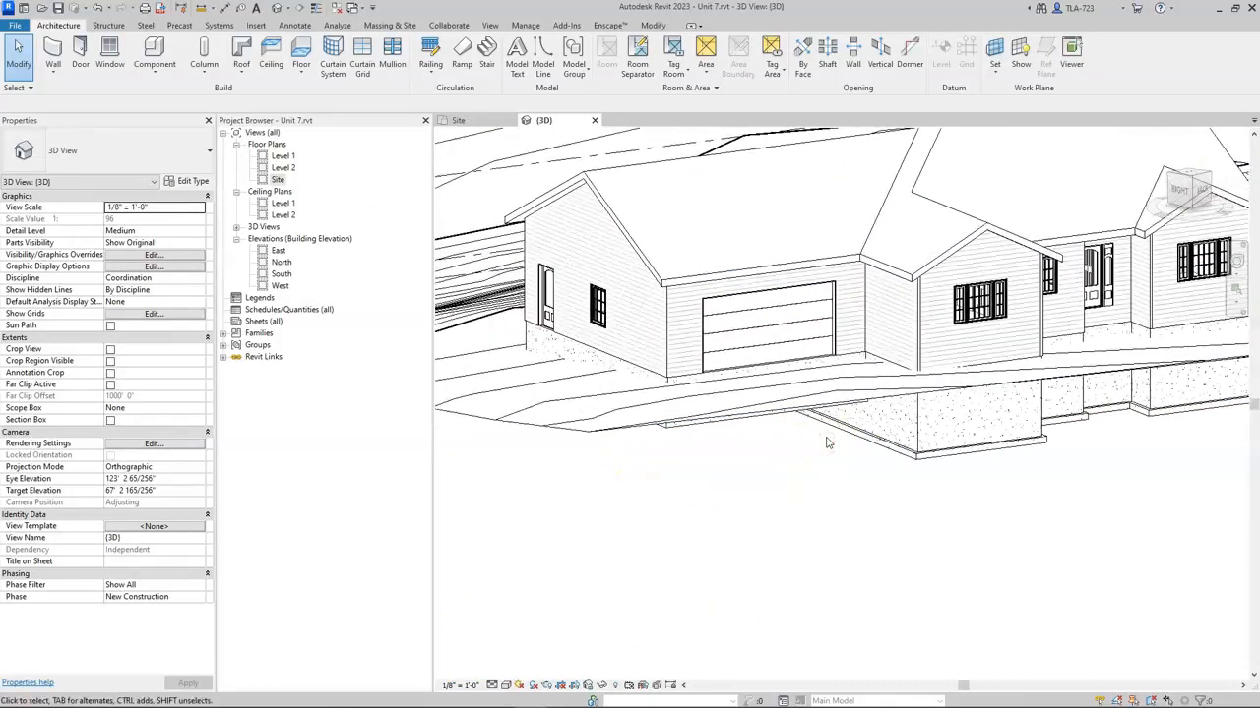
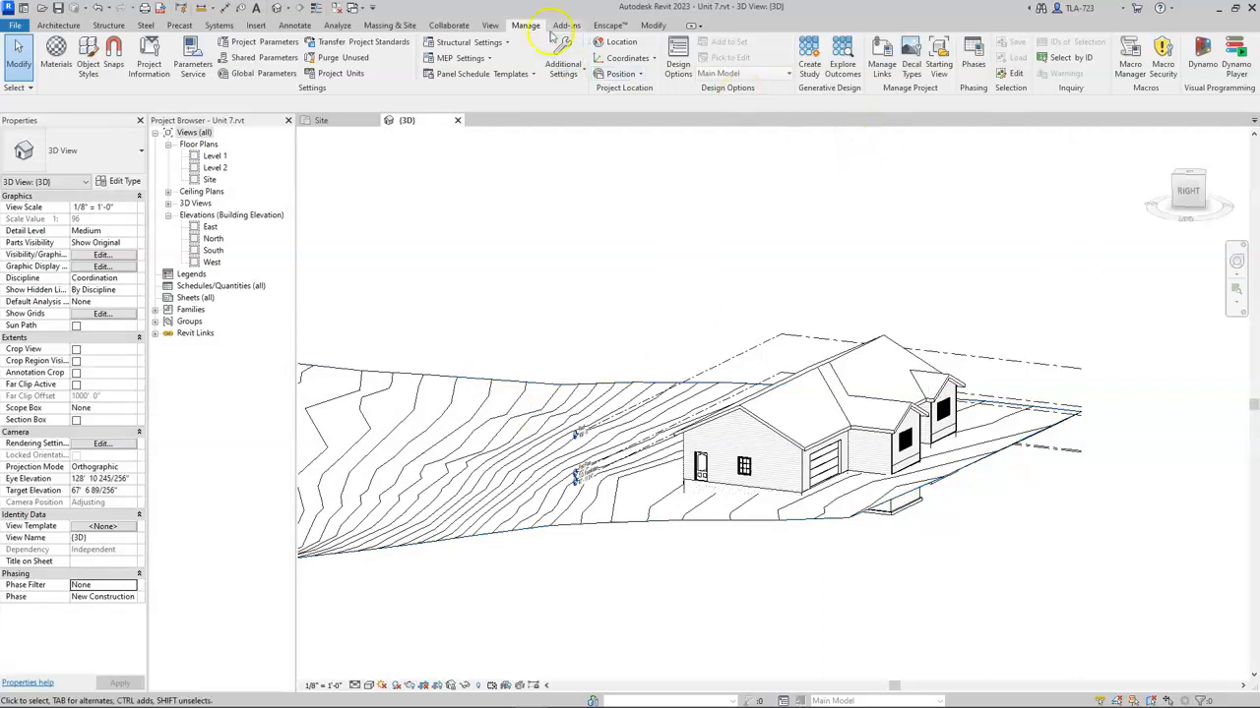
# - Publish shared coordinates to the linked house's House Location position, and save the project with the new position written back to House.rvt
pyautogui.click(653, 59)
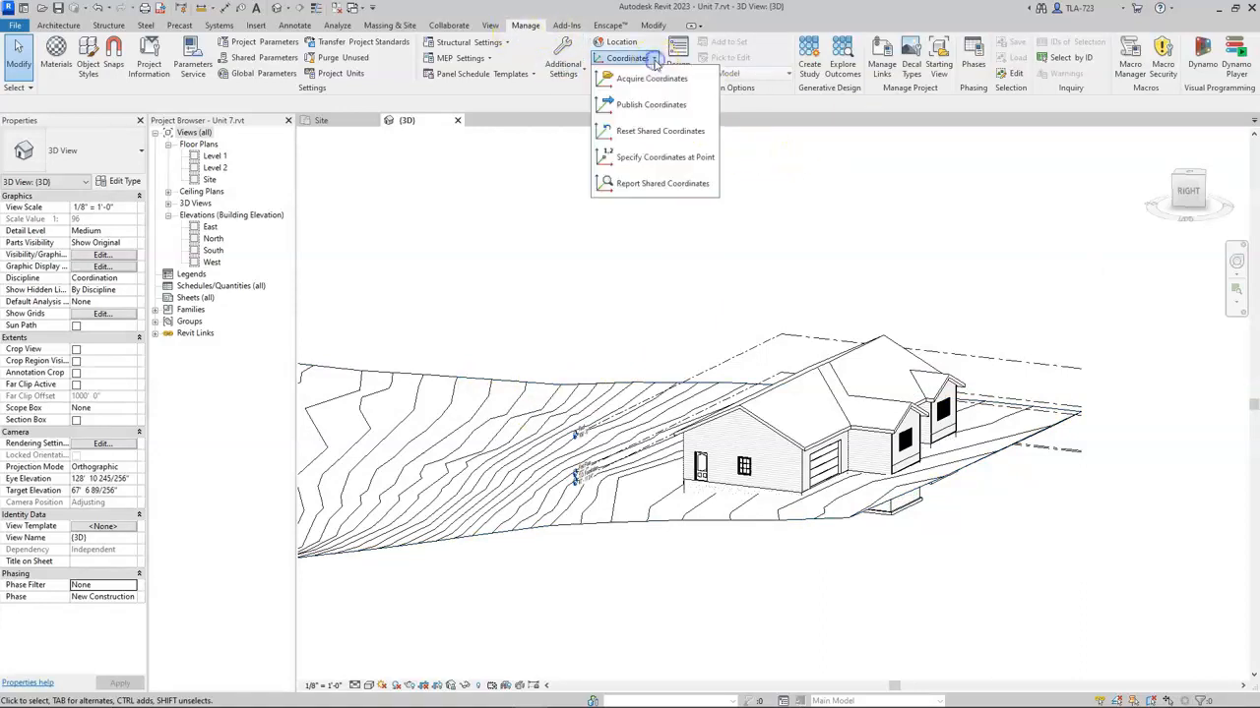
pyautogui.click(634, 108)
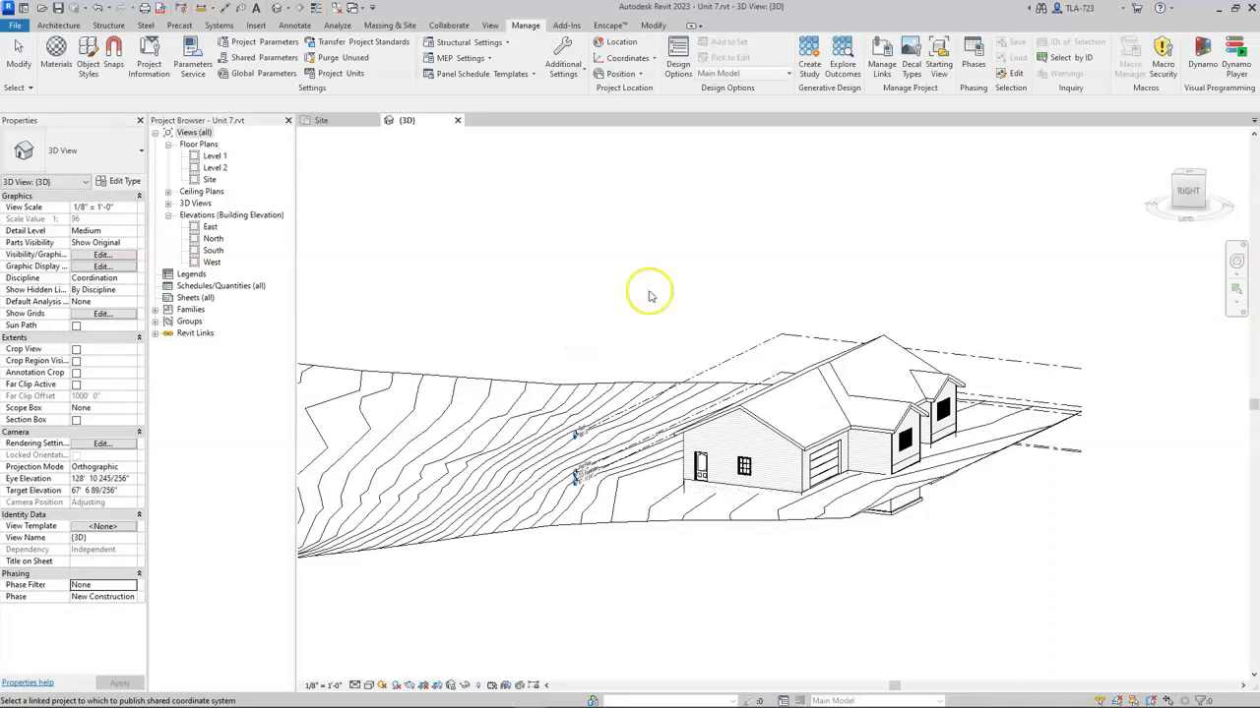
pyautogui.click(885, 342)
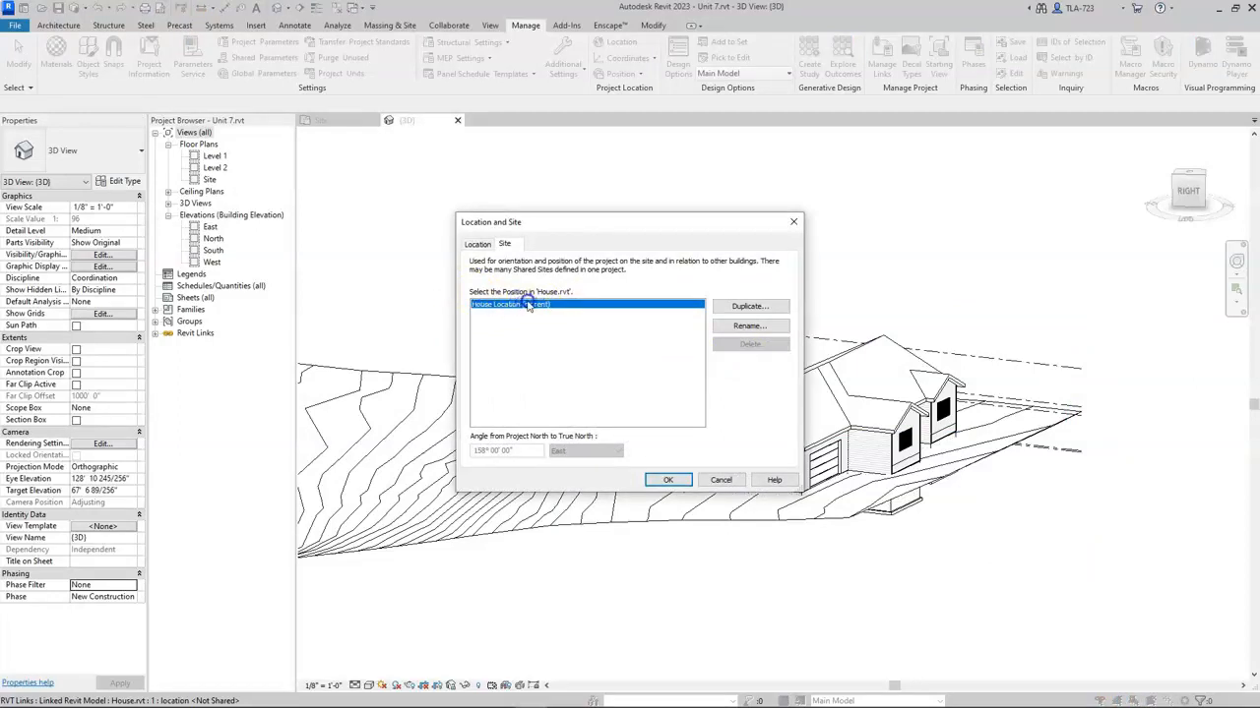
pyautogui.click(668, 480)
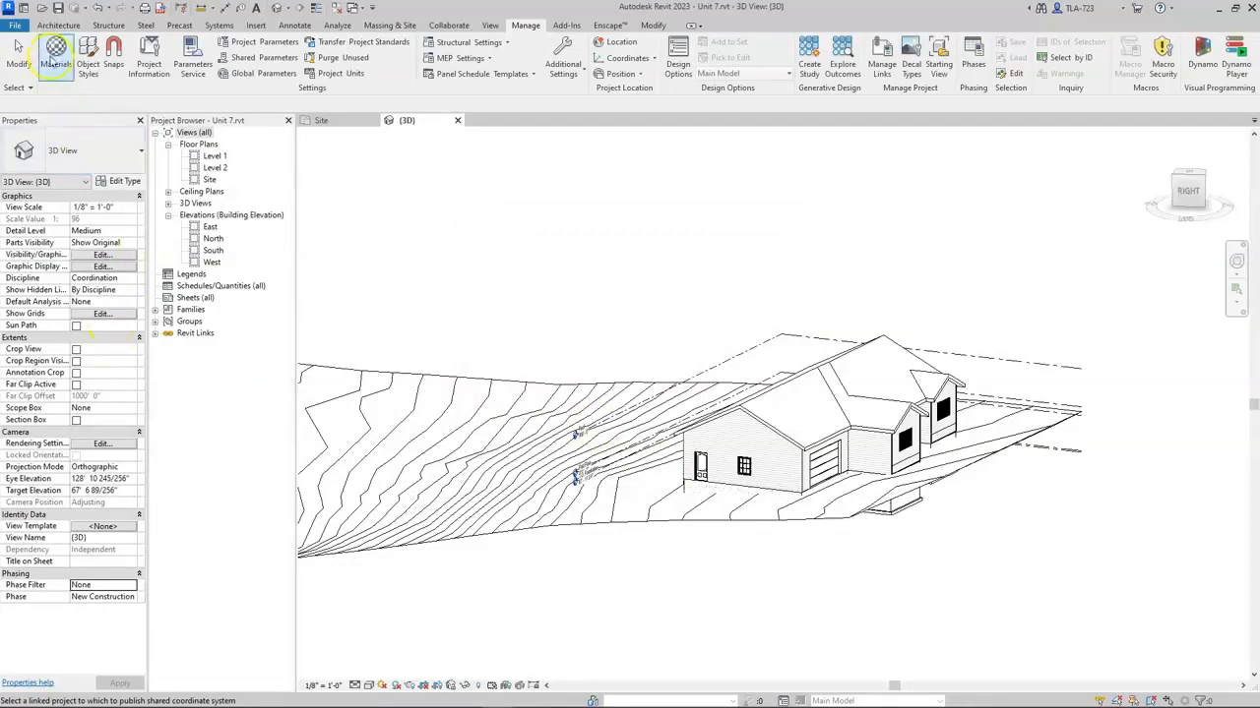
pyautogui.click(59, 10)
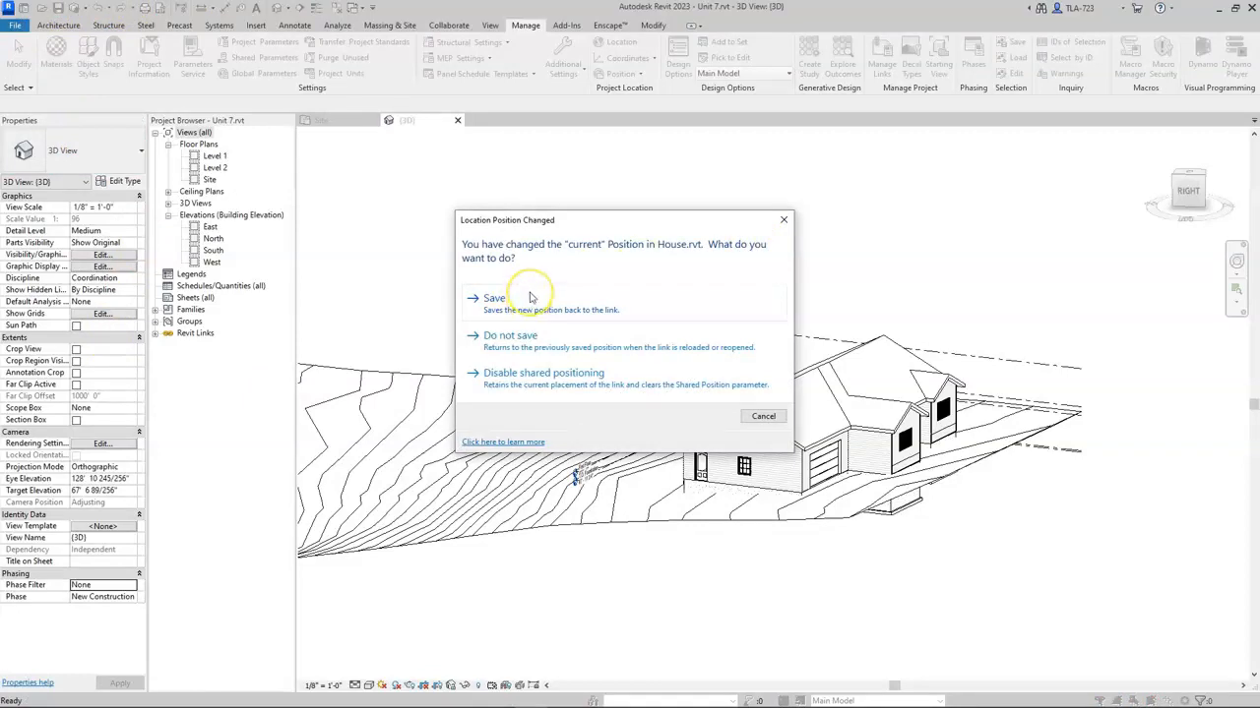
pyautogui.click(530, 297)
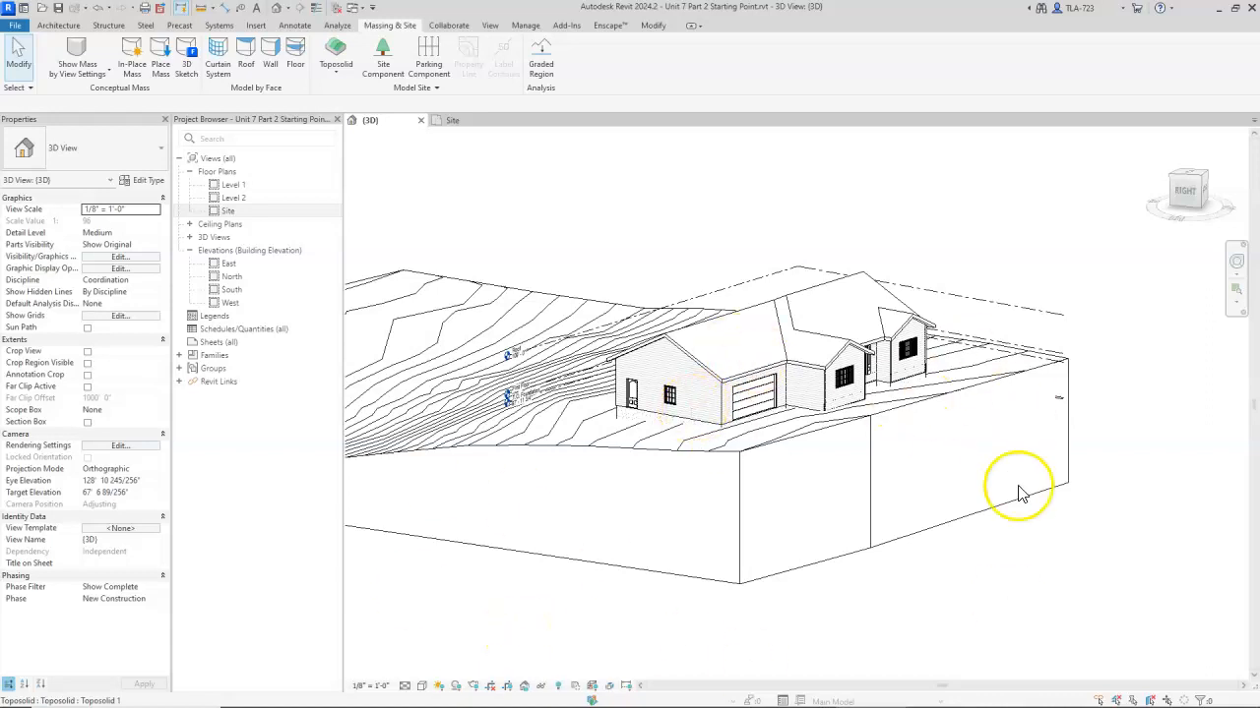
# - Examine in 3D how the garage side and rear of the linked house meet the toposolid
pyautogui.scroll(5, 754, 393)
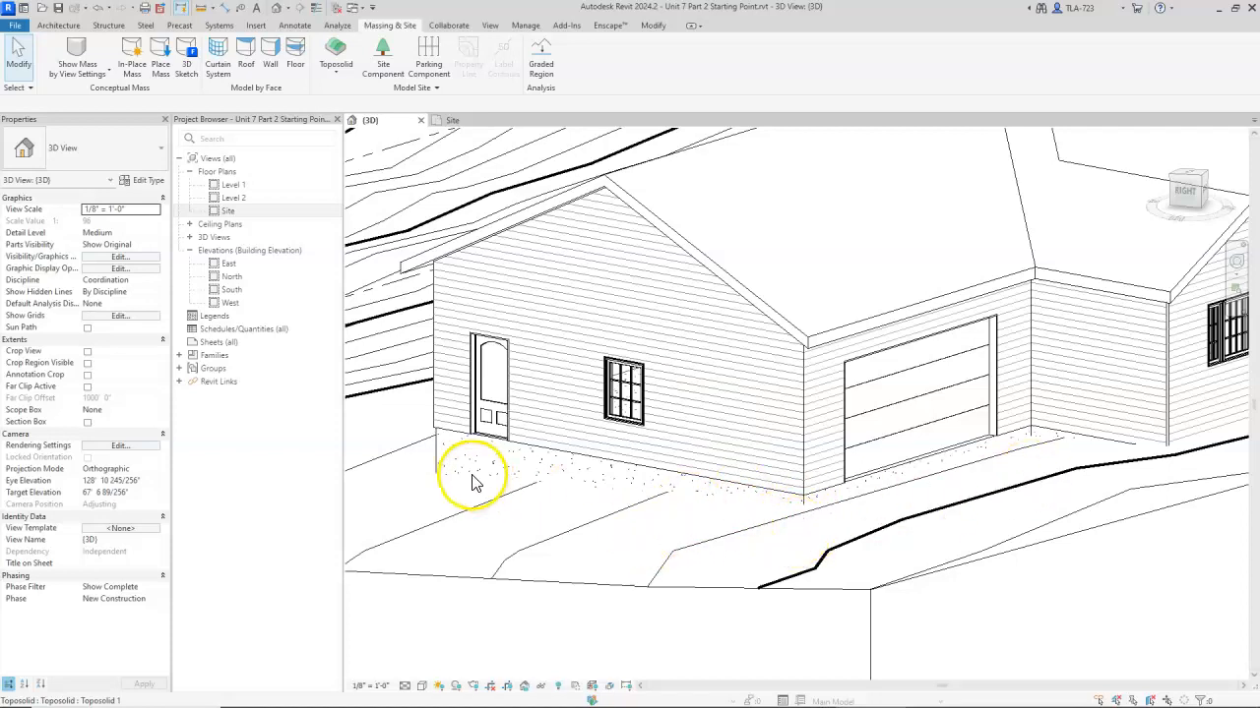
pyautogui.scroll(-4, 467, 478)
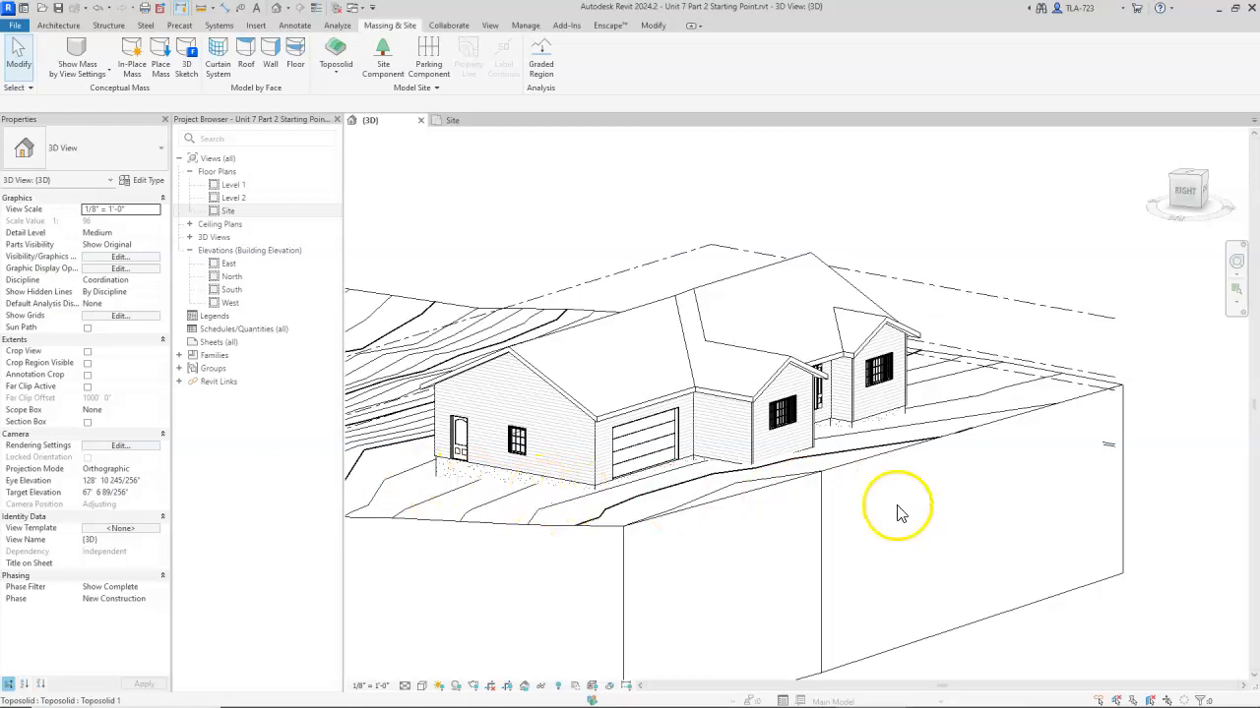
pyautogui.keyDown('shift'); pyautogui.moveTo(517, 634); pyautogui.dragTo(754, 394, button='middle'); pyautogui.keyUp('shift')
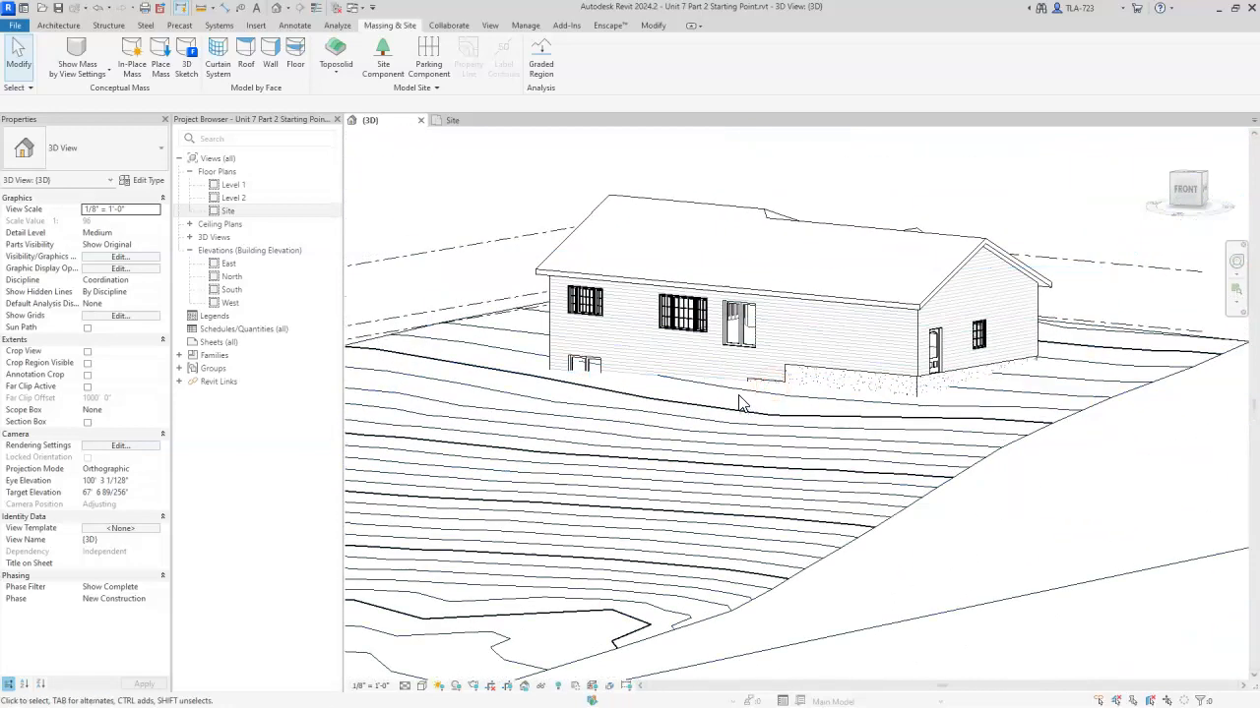
pyautogui.click(745, 412)
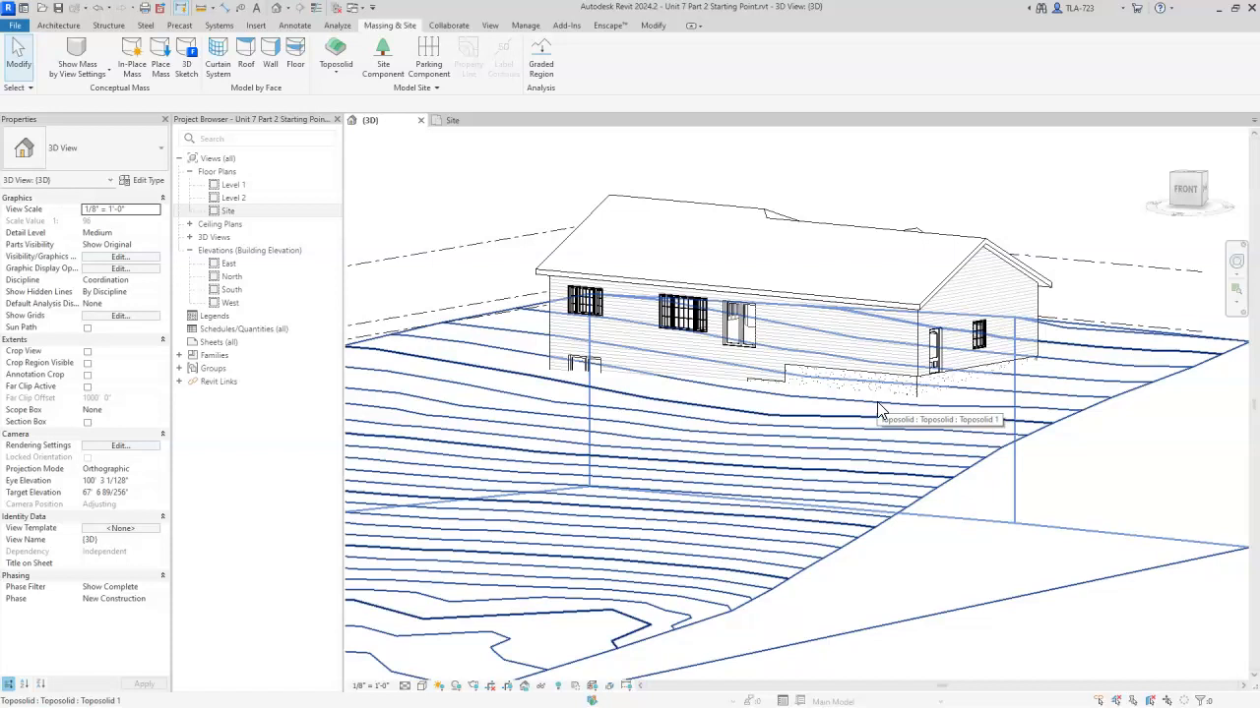
pyautogui.click(930, 283)
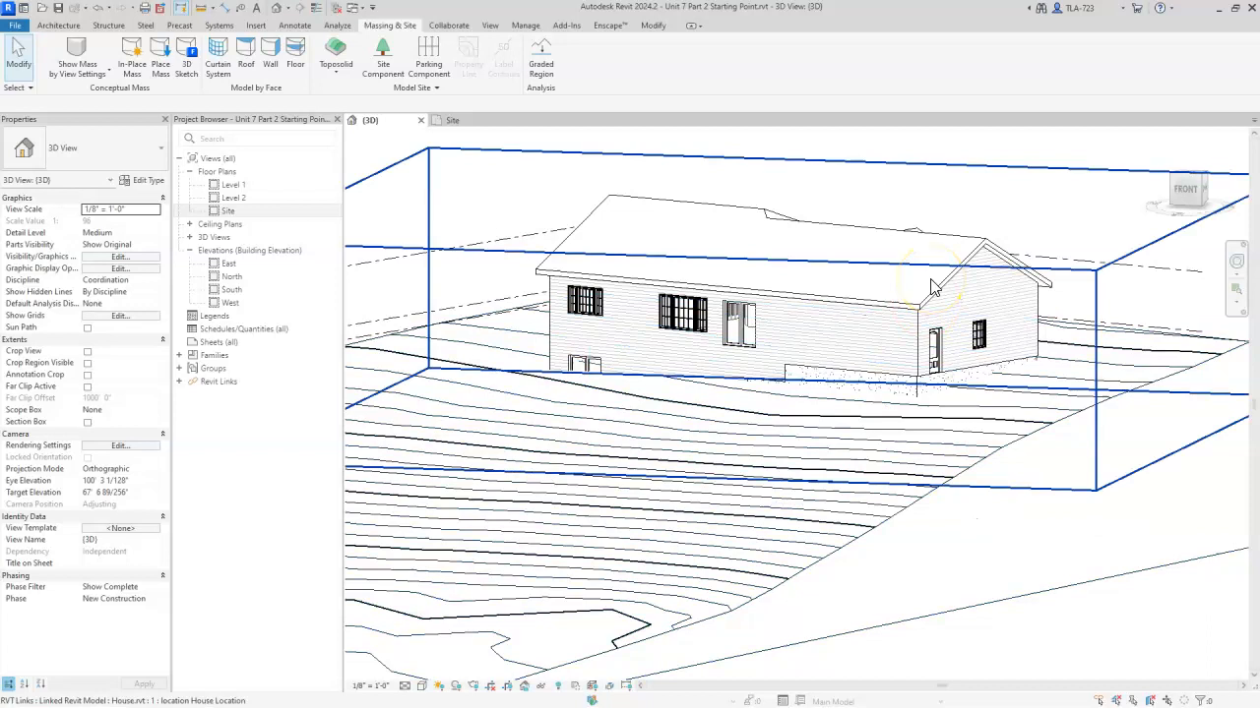
pyautogui.press('Escape')
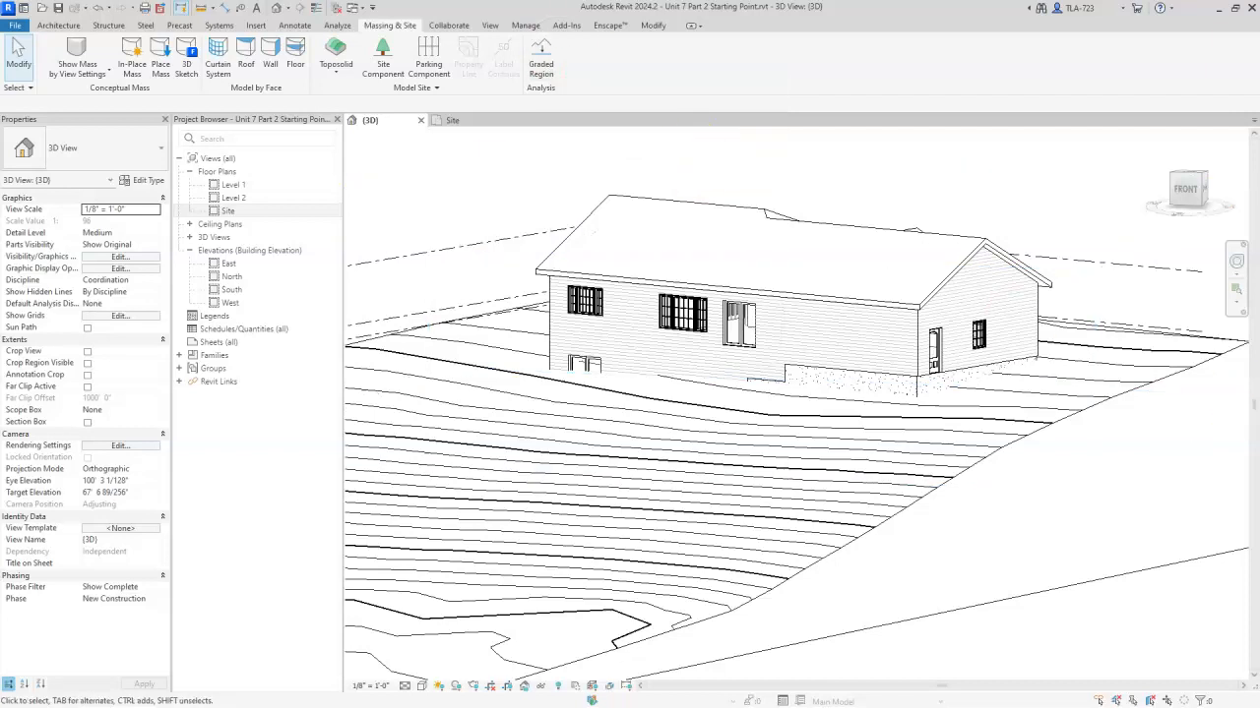
pyautogui.click(1197, 618)
# - Create a graded region from the existing toposolid as an exact copy with all its points, and leave point editing
pyautogui.click(541, 59)
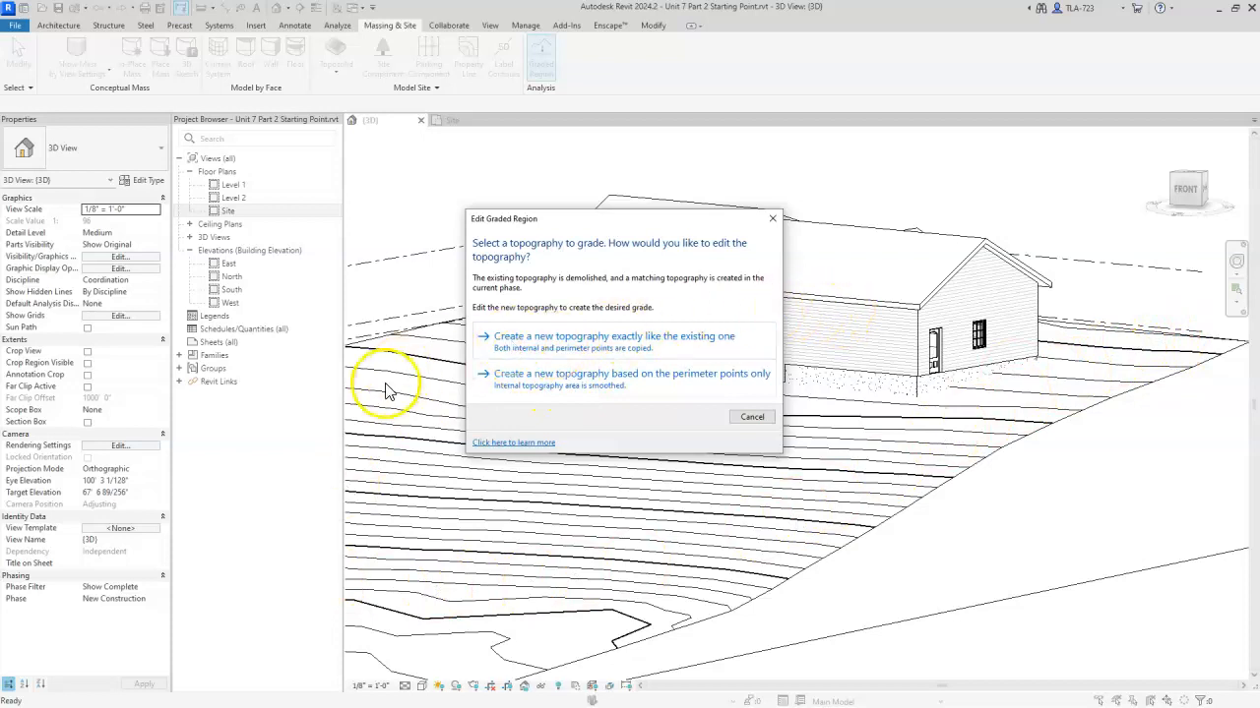
pyautogui.click(590, 346)
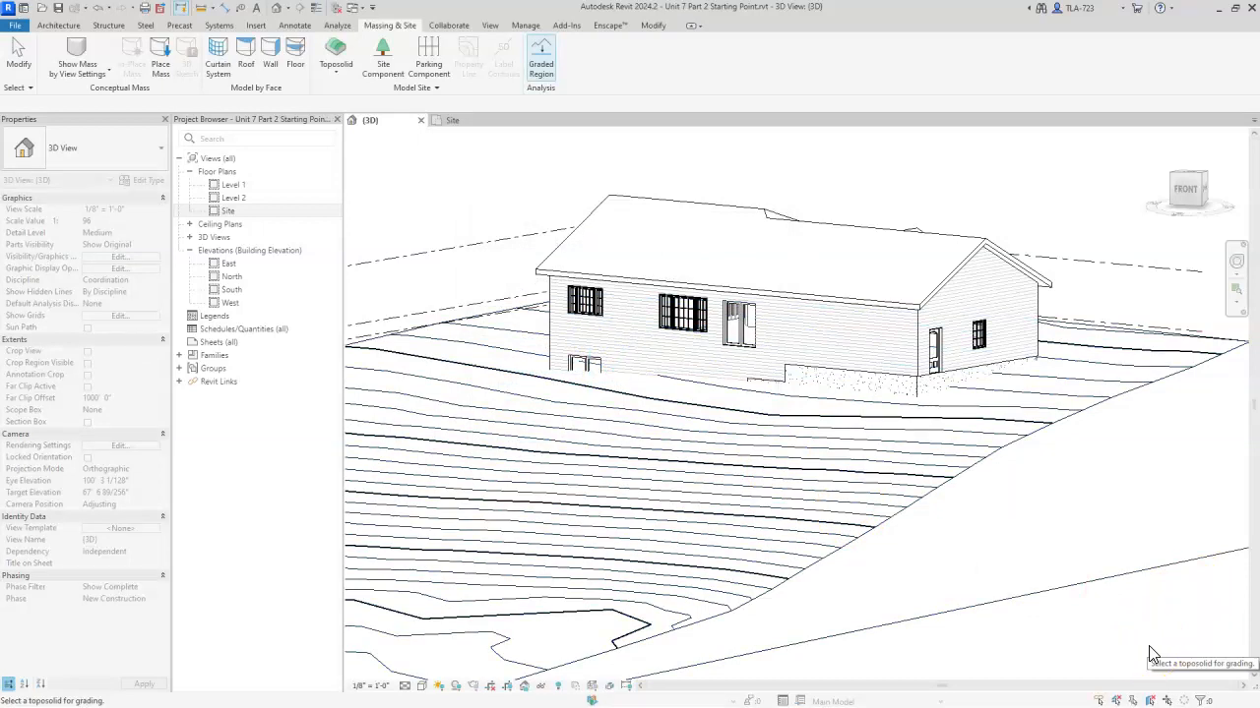
pyautogui.click(1079, 417)
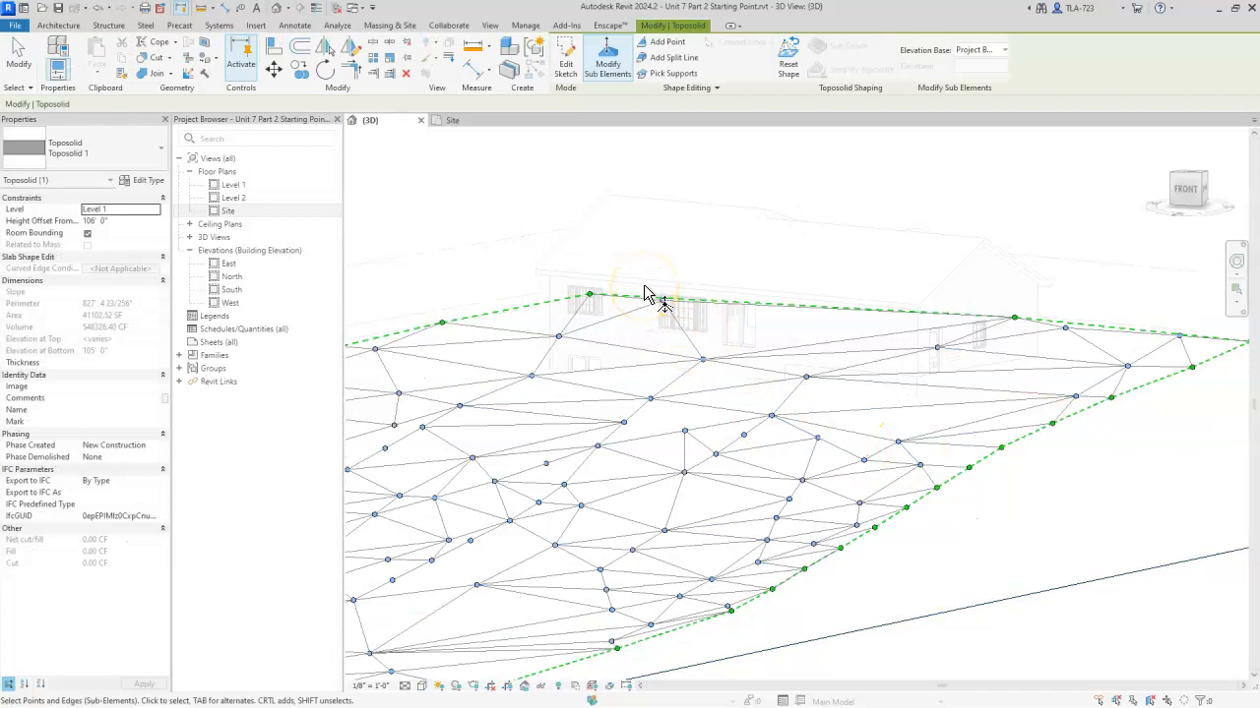
pyautogui.click(20, 57)
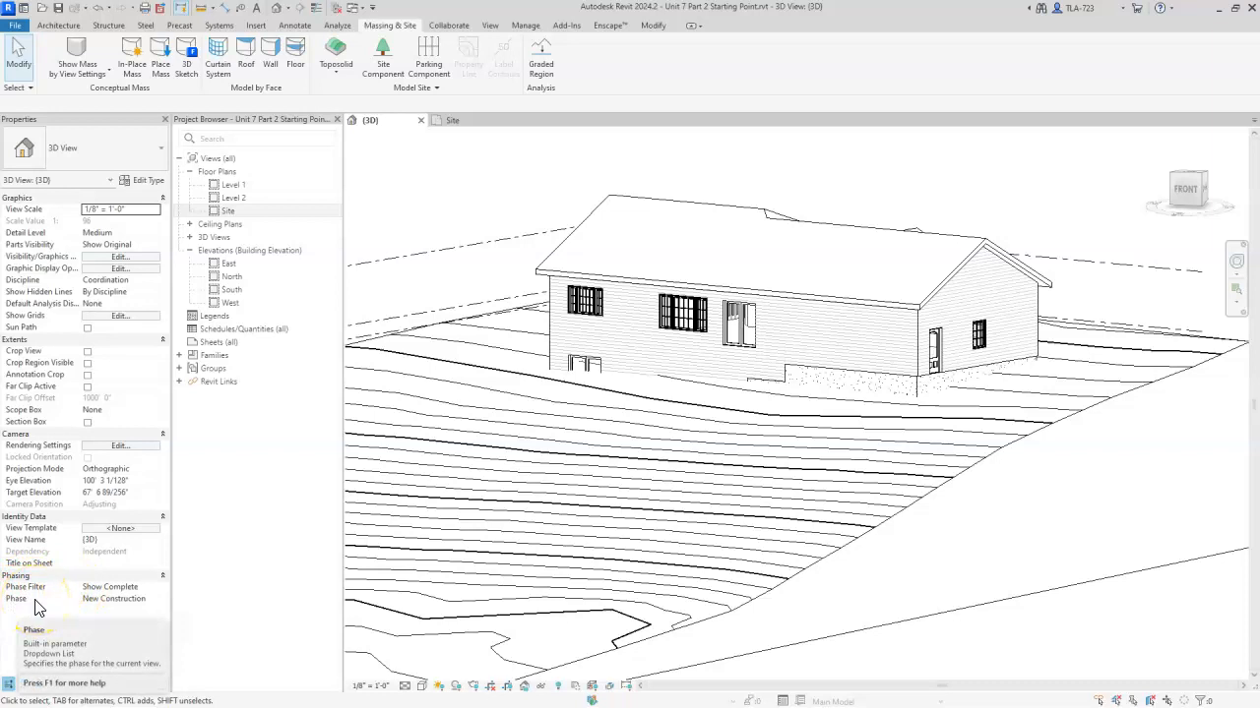
# - Keep the 3D view's phase at New Construction and set its phase filter to Show All
pyautogui.click(155, 600)
pyautogui.click(154, 600)
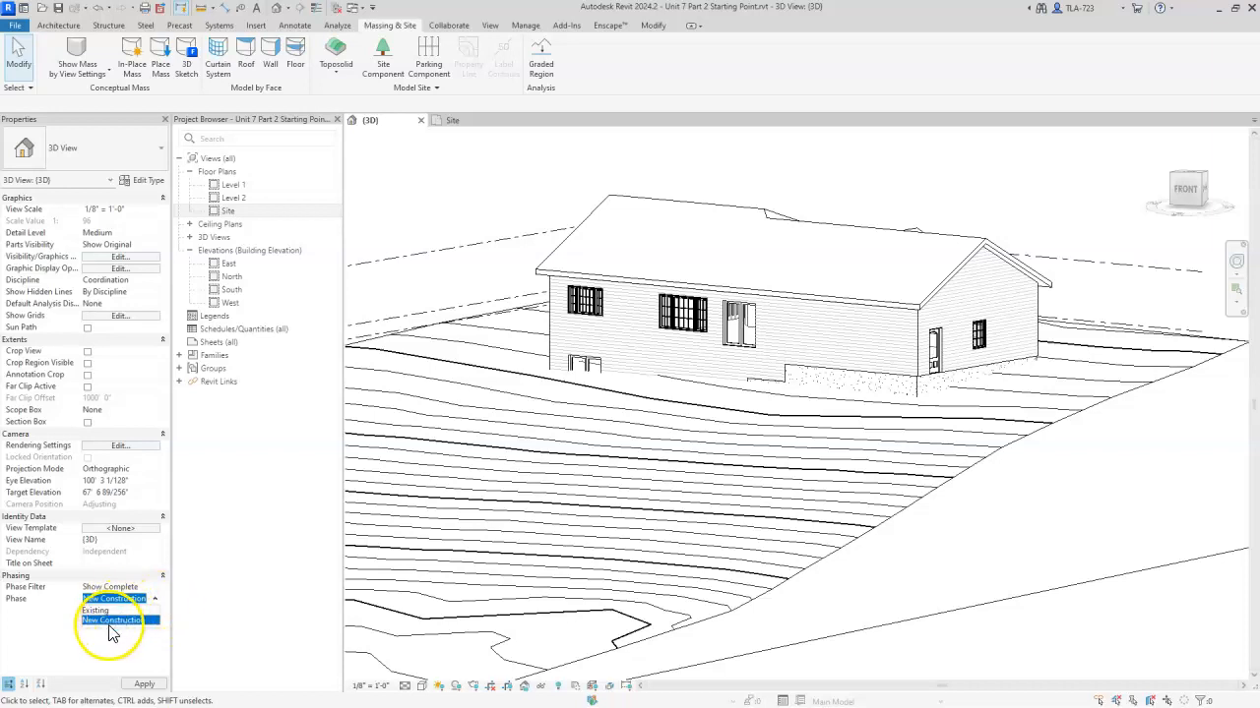
pyautogui.click(116, 621)
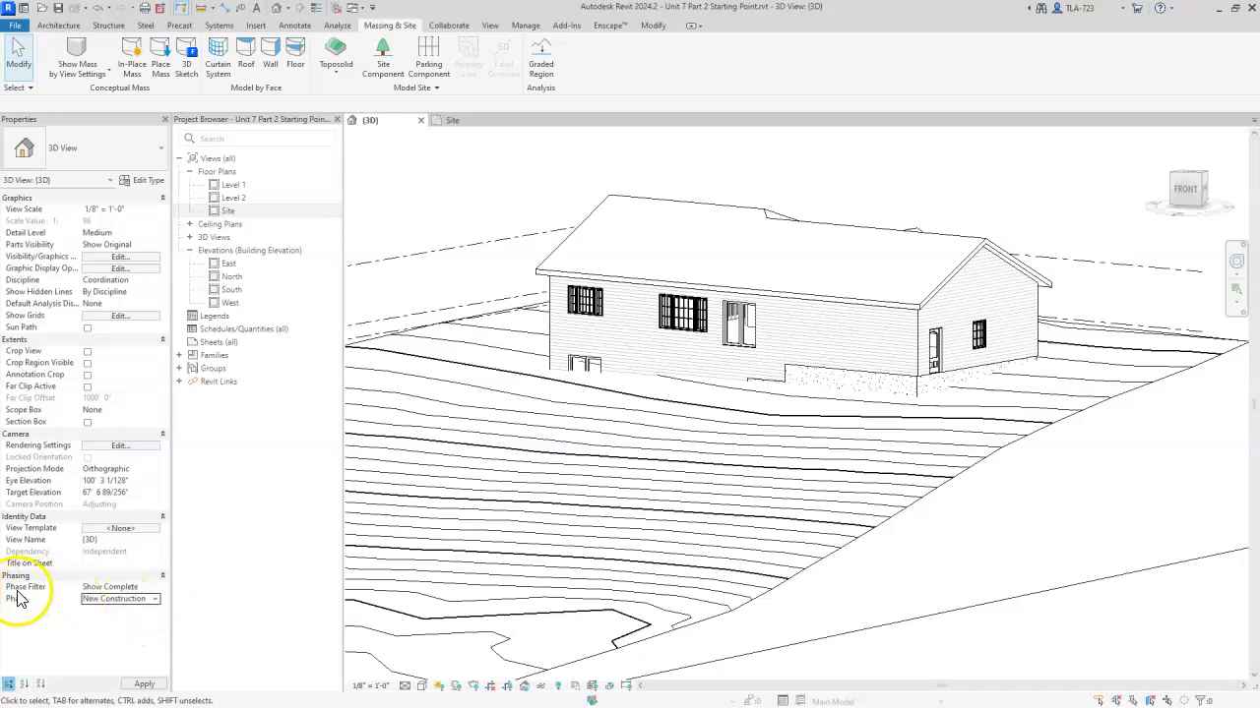
pyautogui.click(154, 589)
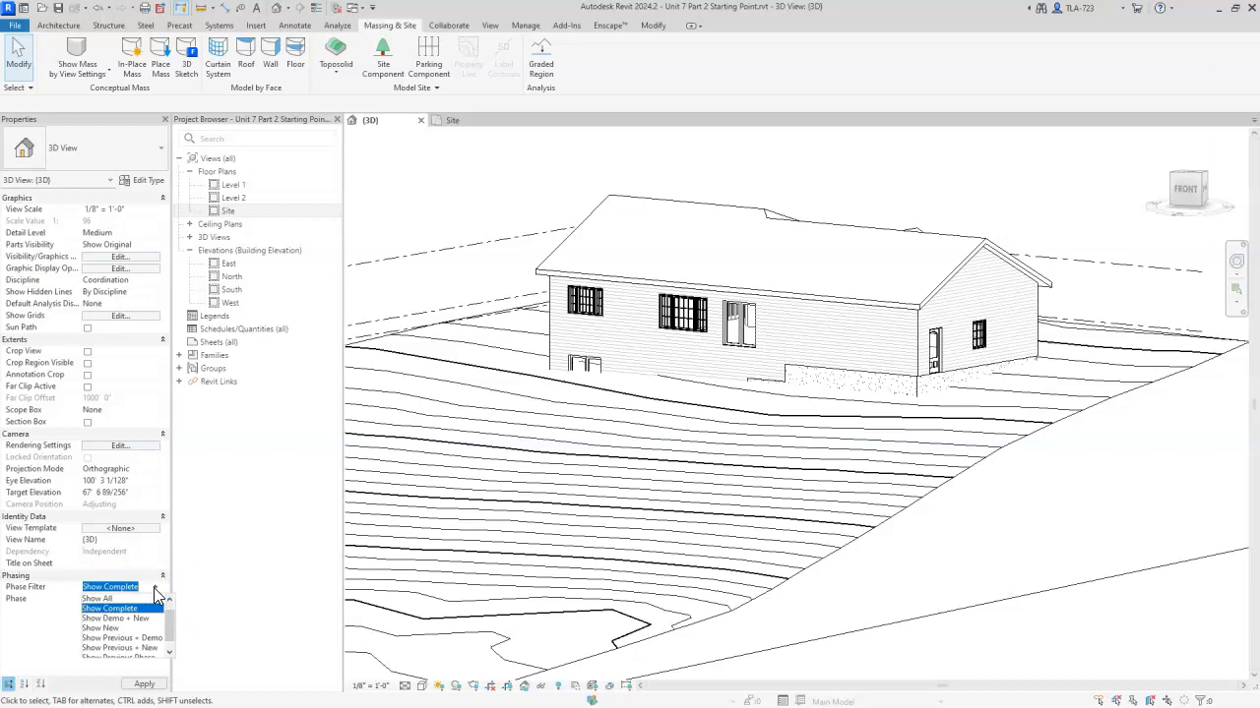
pyautogui.click(111, 607)
pyautogui.click(108, 598)
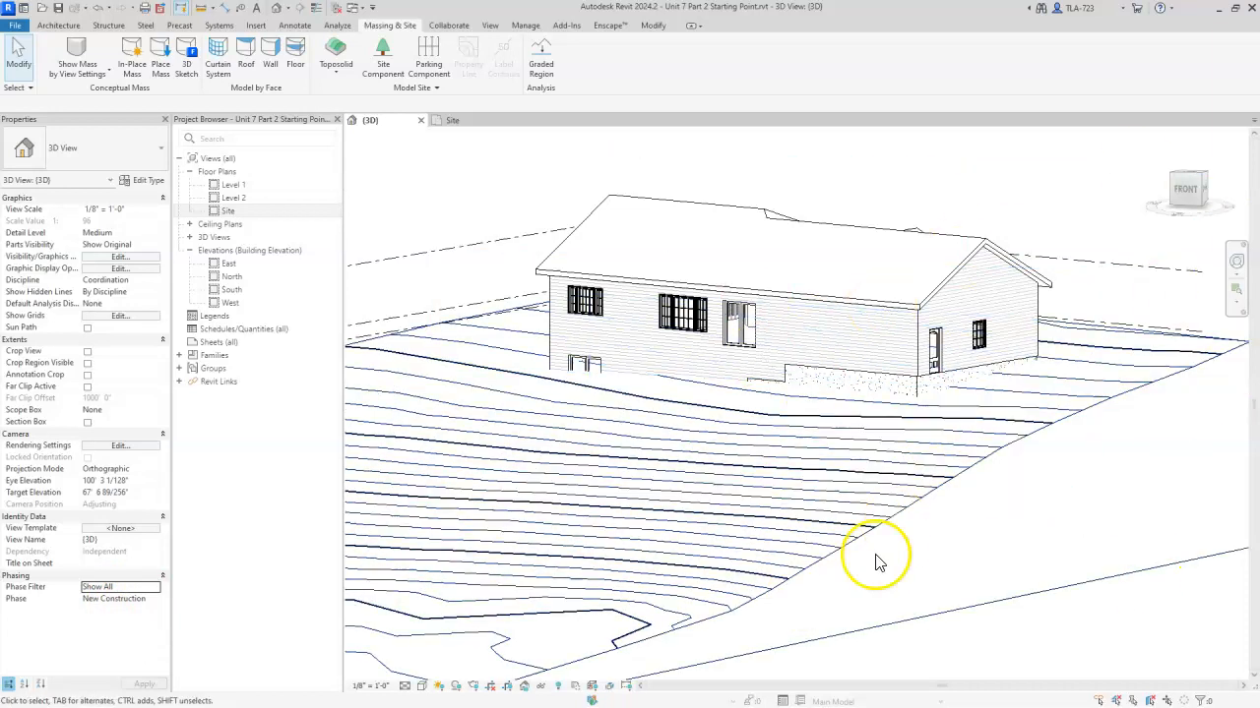
# - Select the two overlapping toposolids together and individually to examine their created and demolished phases
pyautogui.moveTo(1039, 631); pyautogui.dragTo(850, 512)
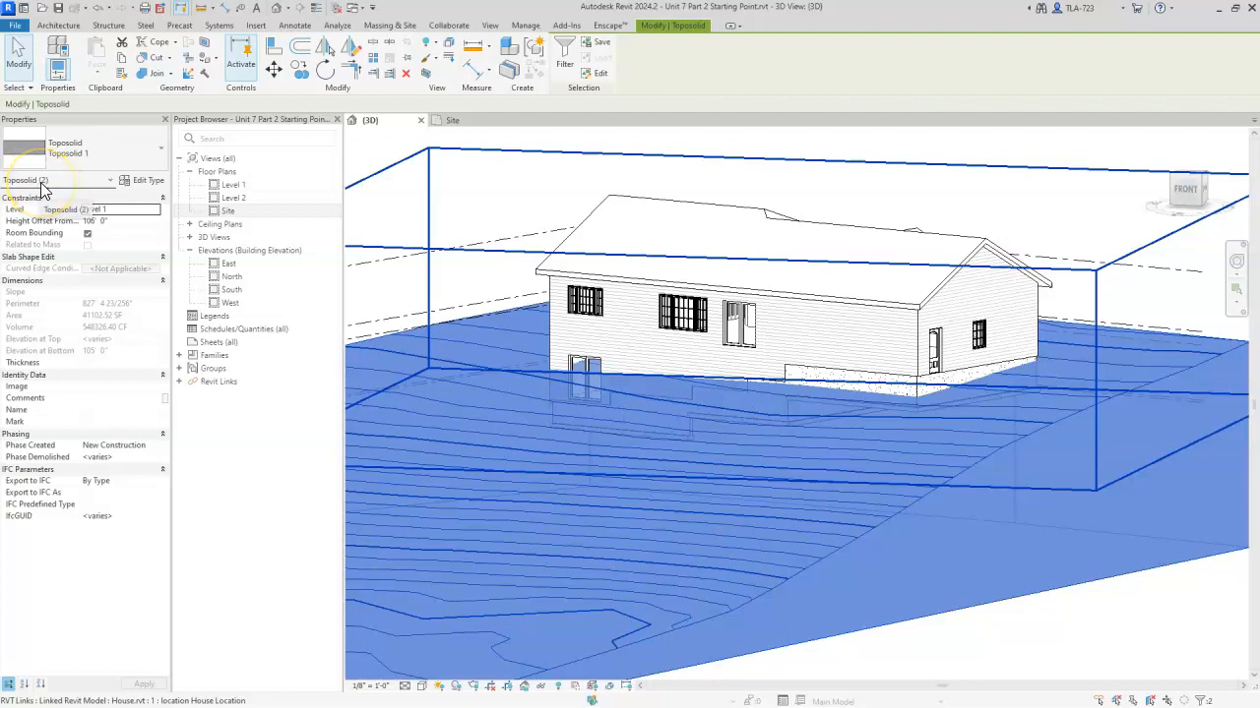
pyautogui.click(1125, 652)
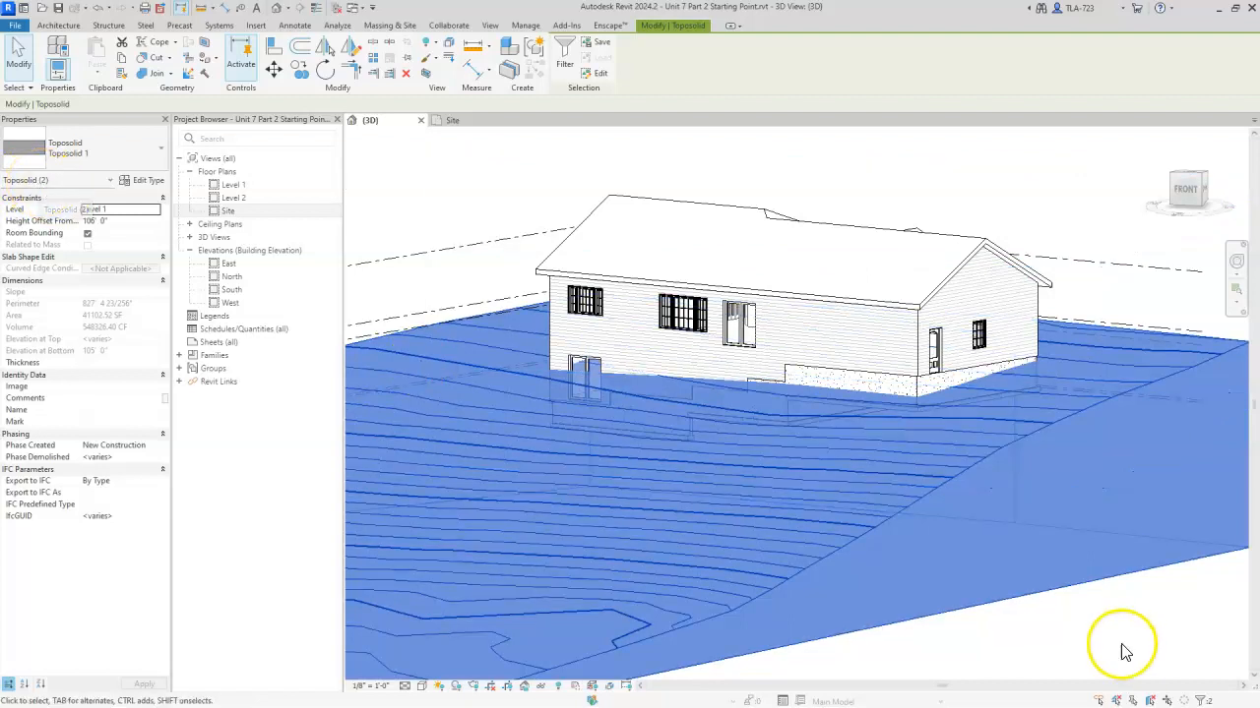
pyautogui.click(980, 465)
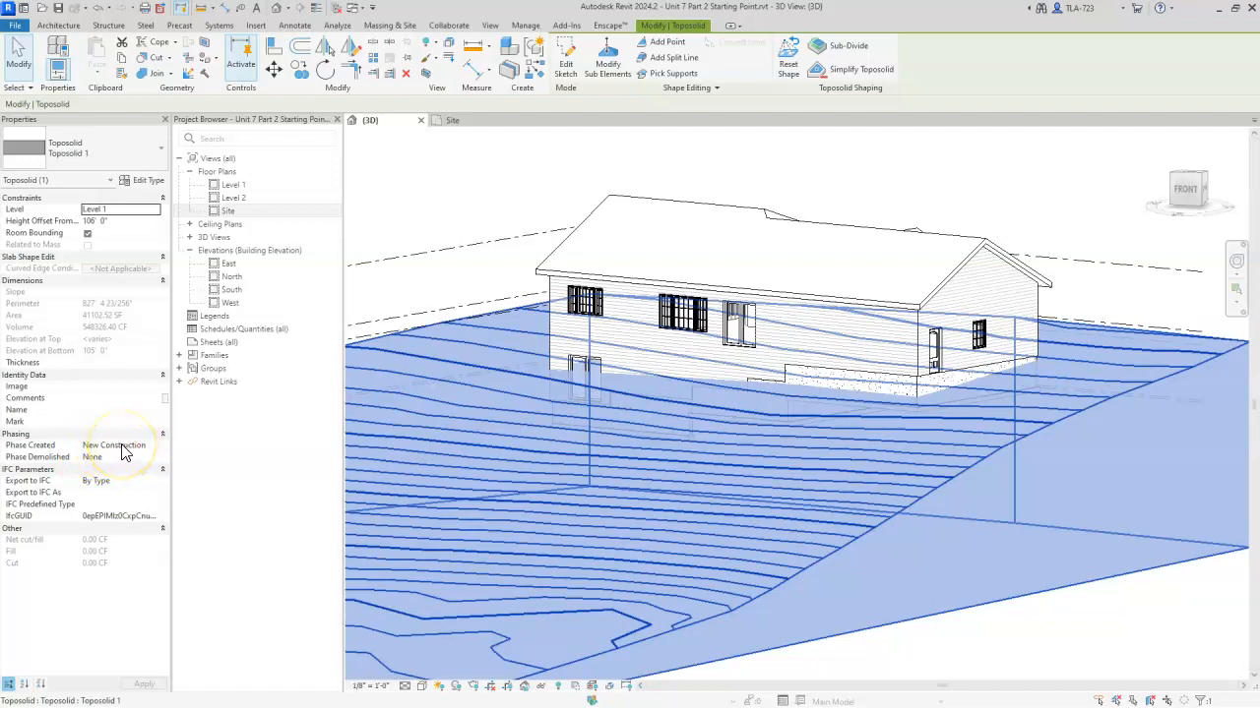
pyautogui.click(1121, 637)
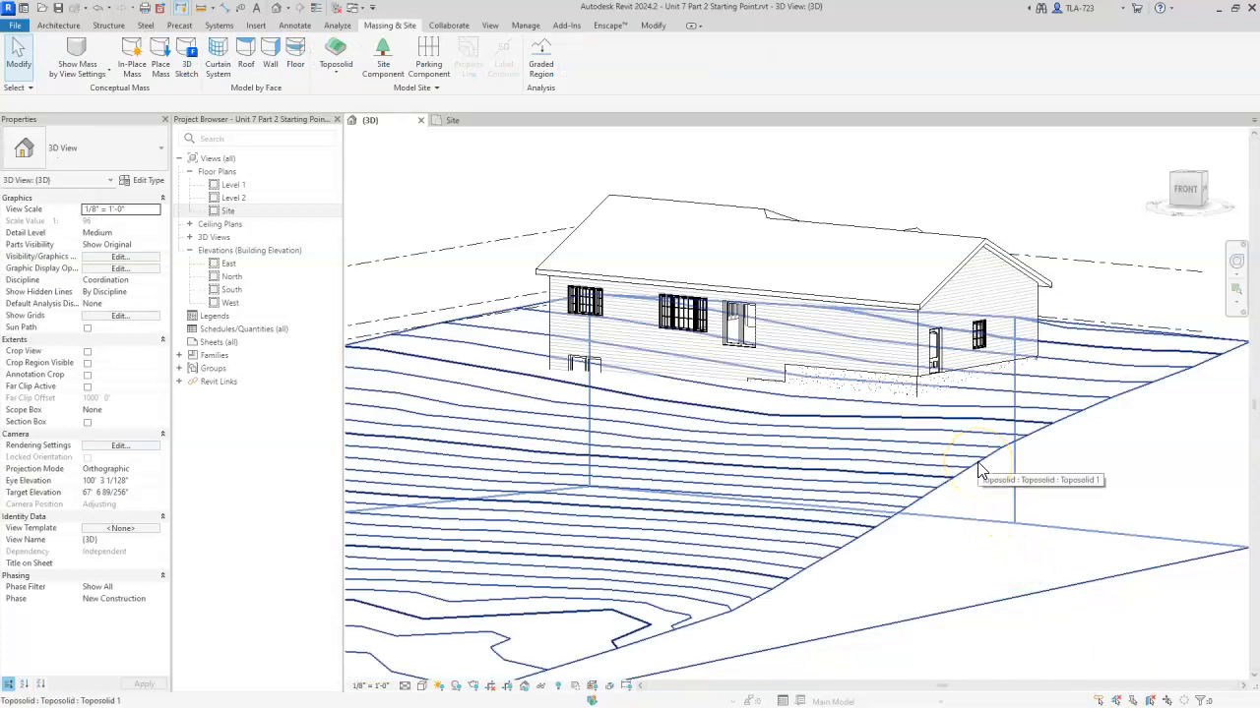
pyautogui.click(1056, 460)
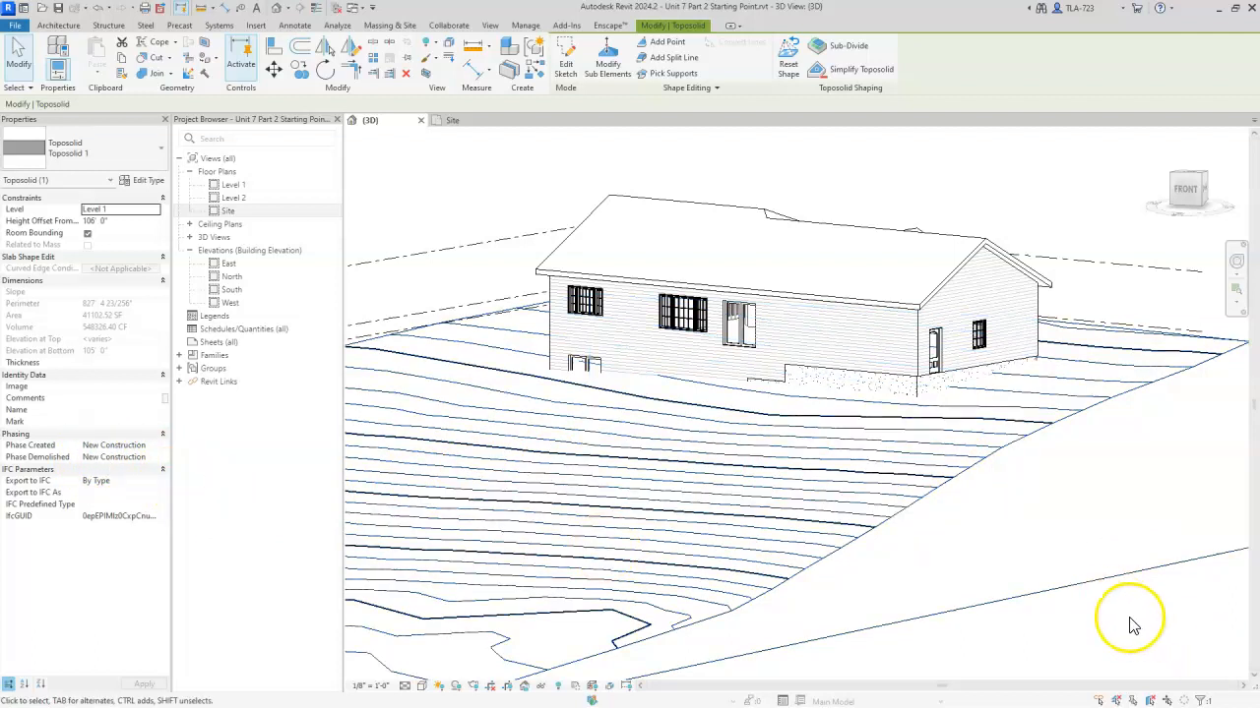
pyautogui.click(1163, 628)
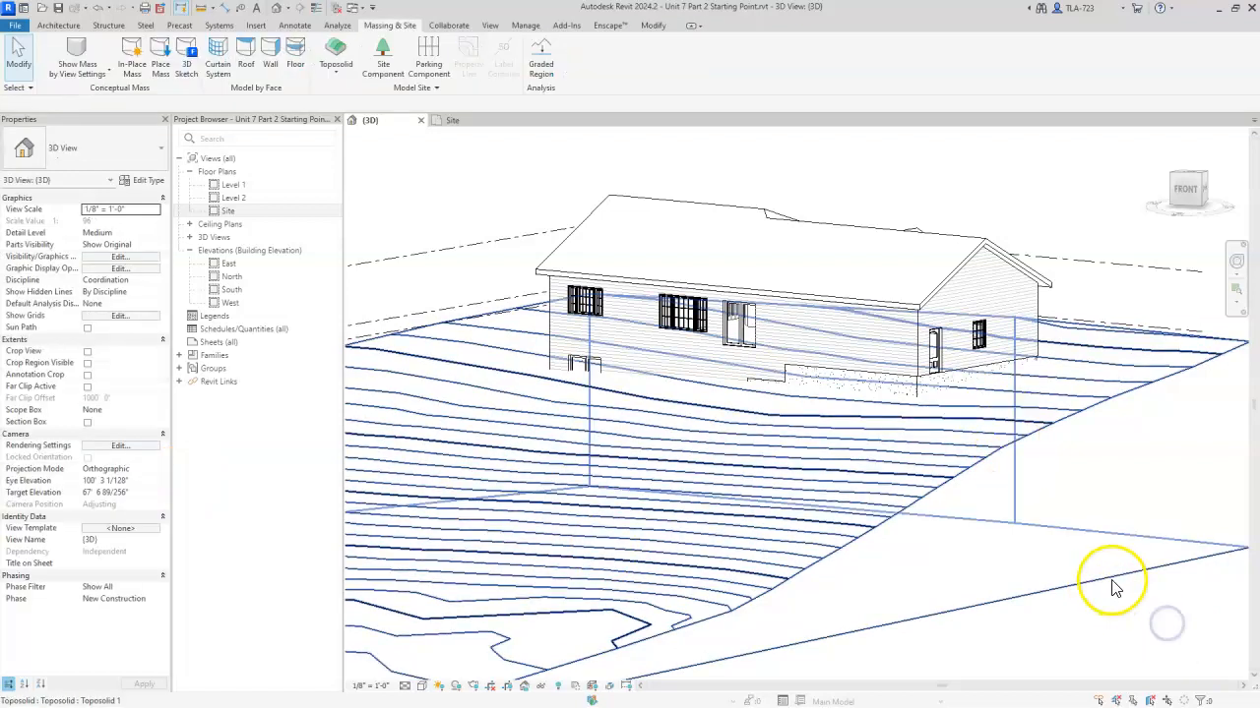
pyautogui.click(1113, 585)
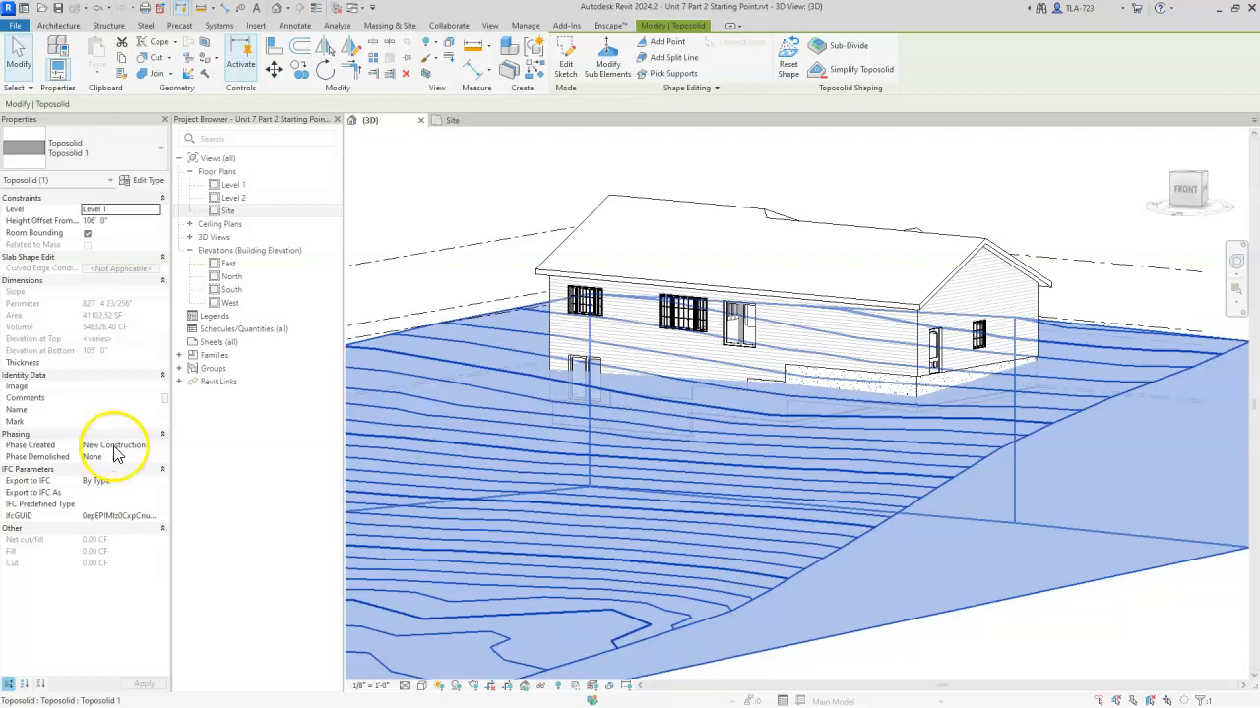
pyautogui.click(1020, 620)
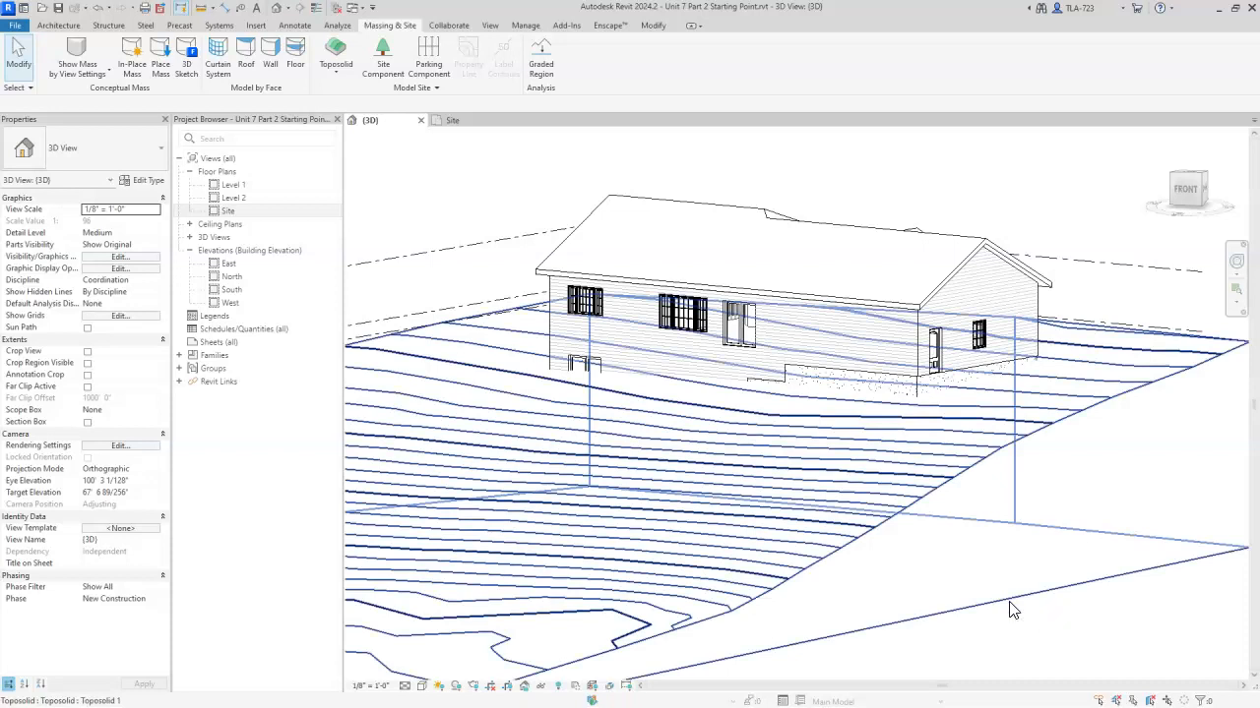
# - Set Phase Created to Existing for the toposolid demolished in New Construction, and recheck the phasing of both toposolids
pyautogui.click(1009, 600)
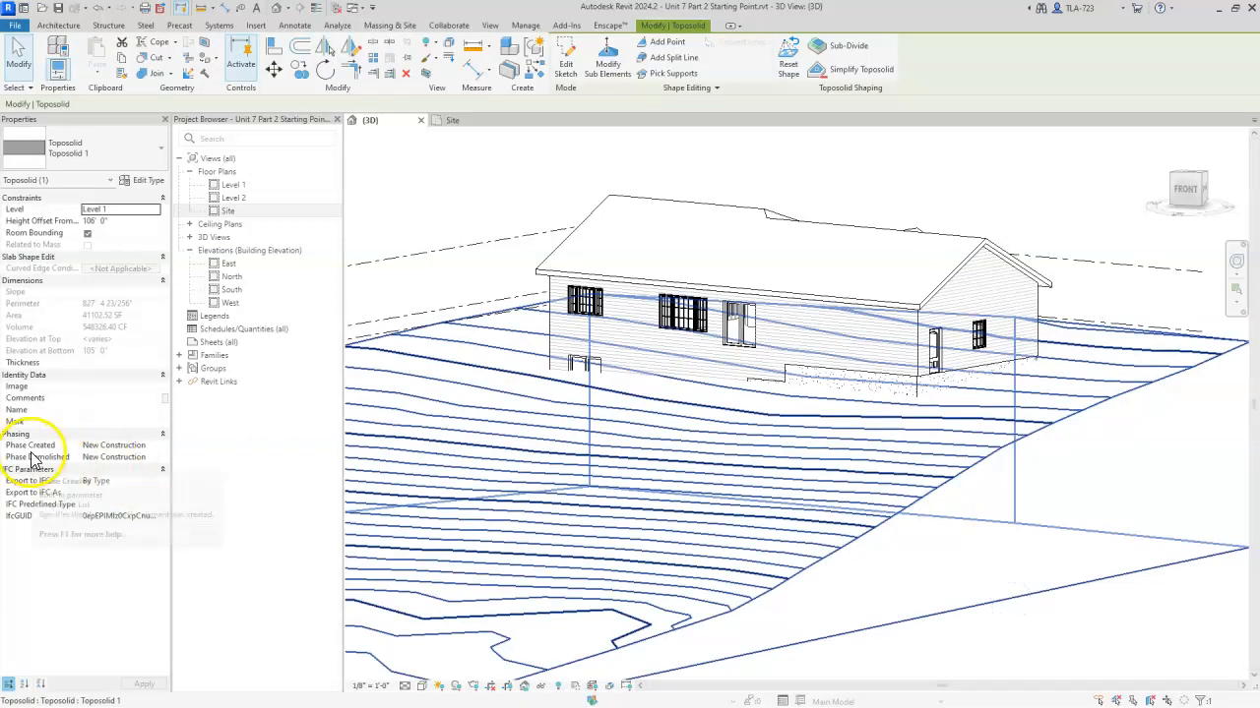
pyautogui.click(158, 446)
pyautogui.click(97, 458)
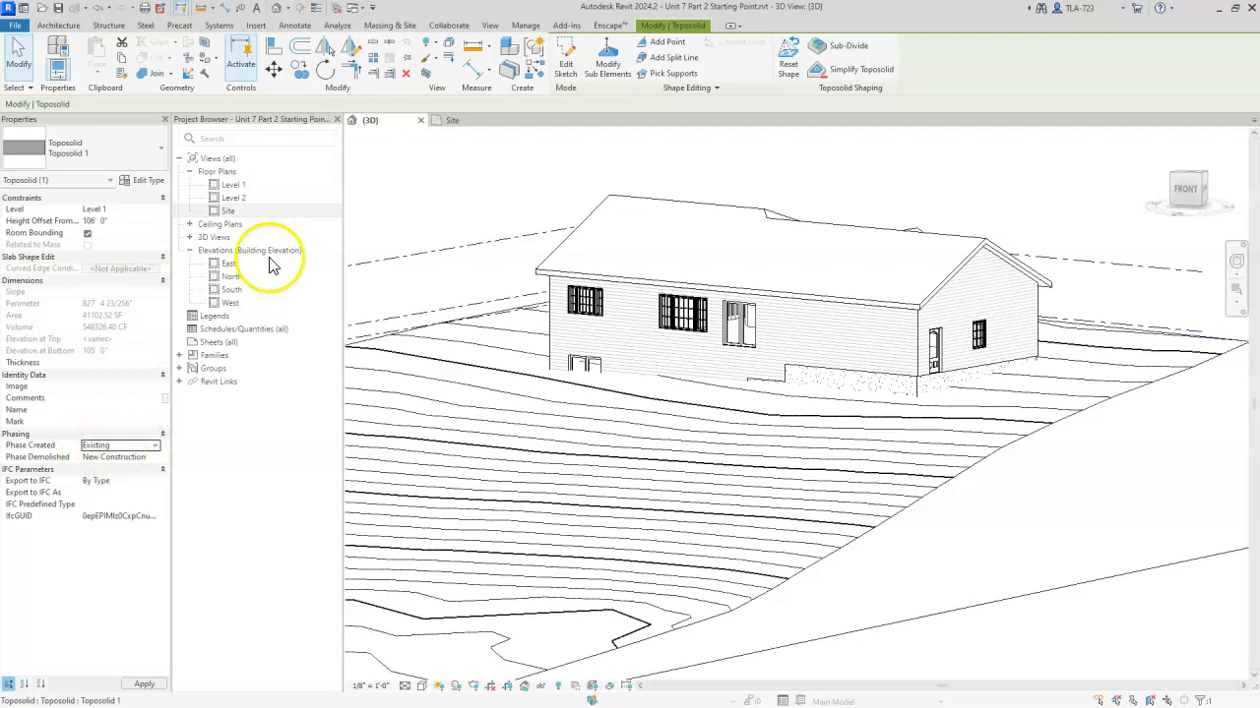
pyautogui.click(1125, 613)
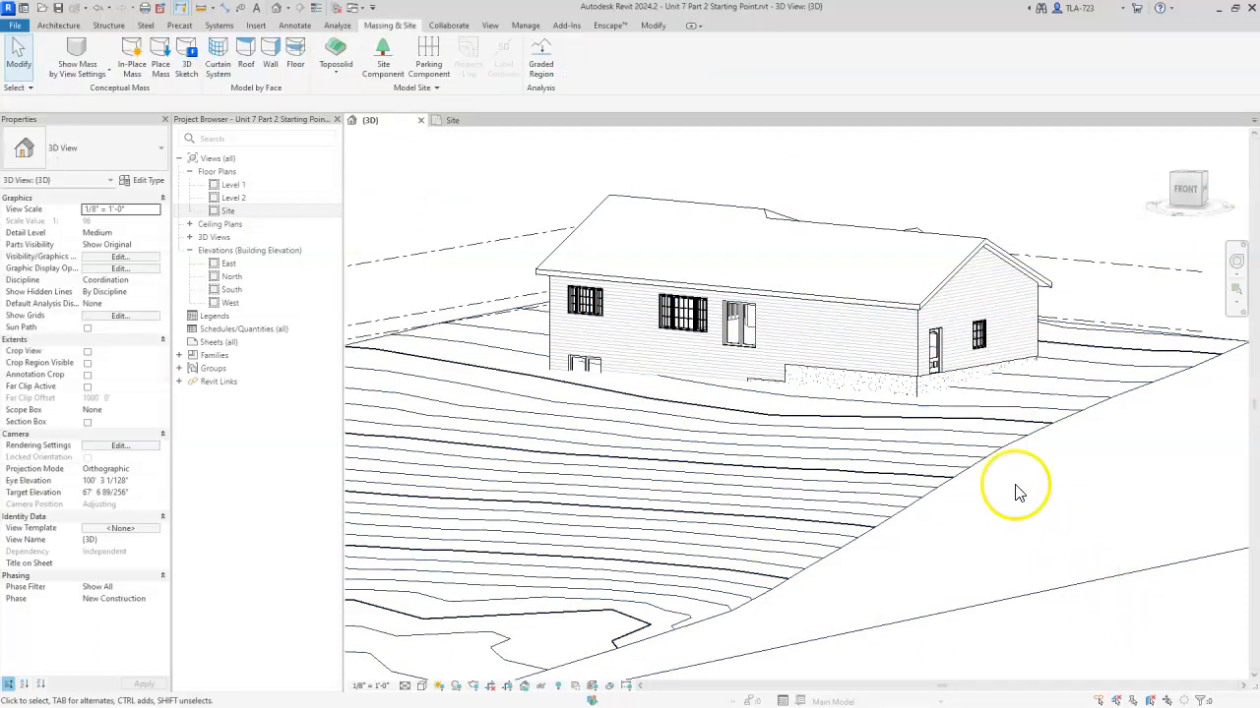
pyautogui.click(1043, 436)
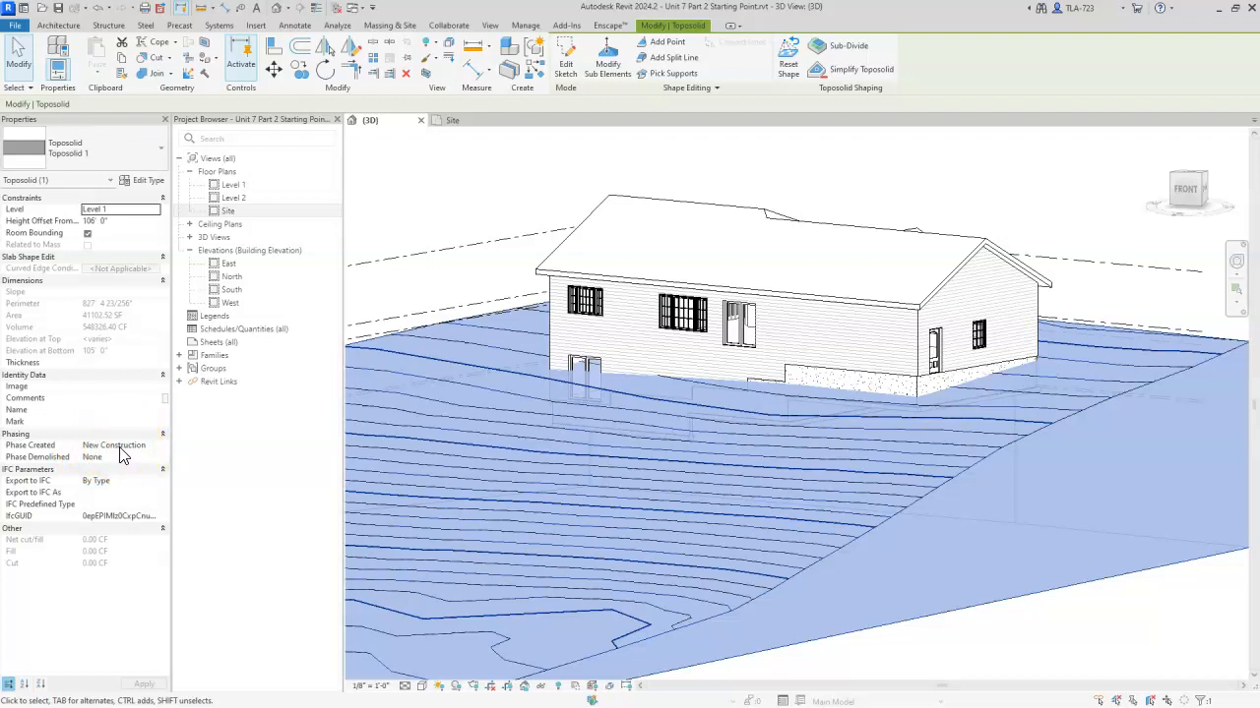
pyautogui.click(1036, 670)
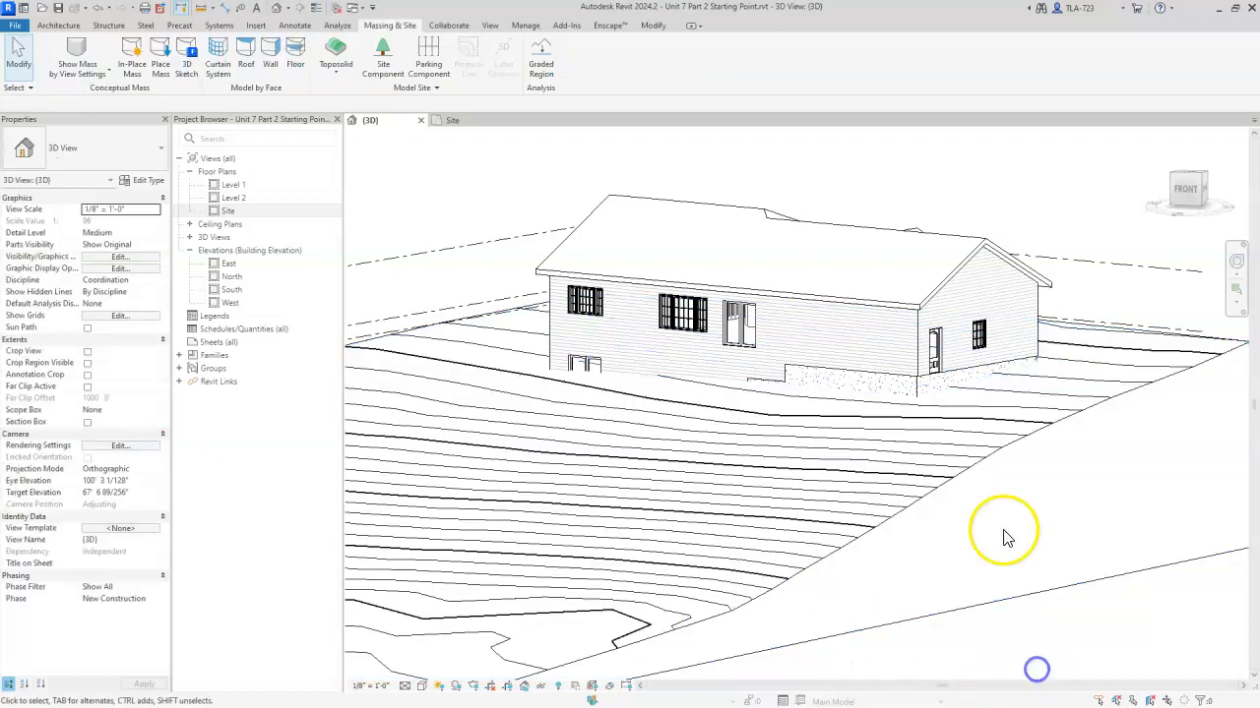
pyautogui.click(973, 470)
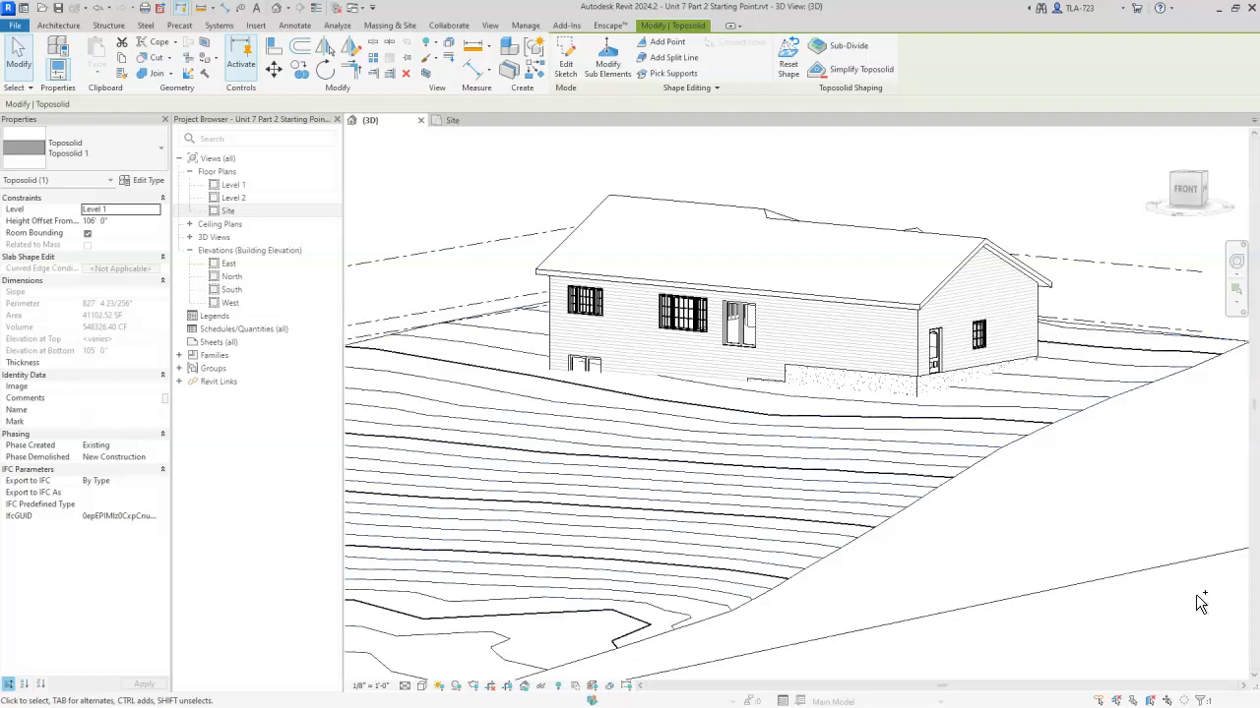
pyautogui.press('Escape')
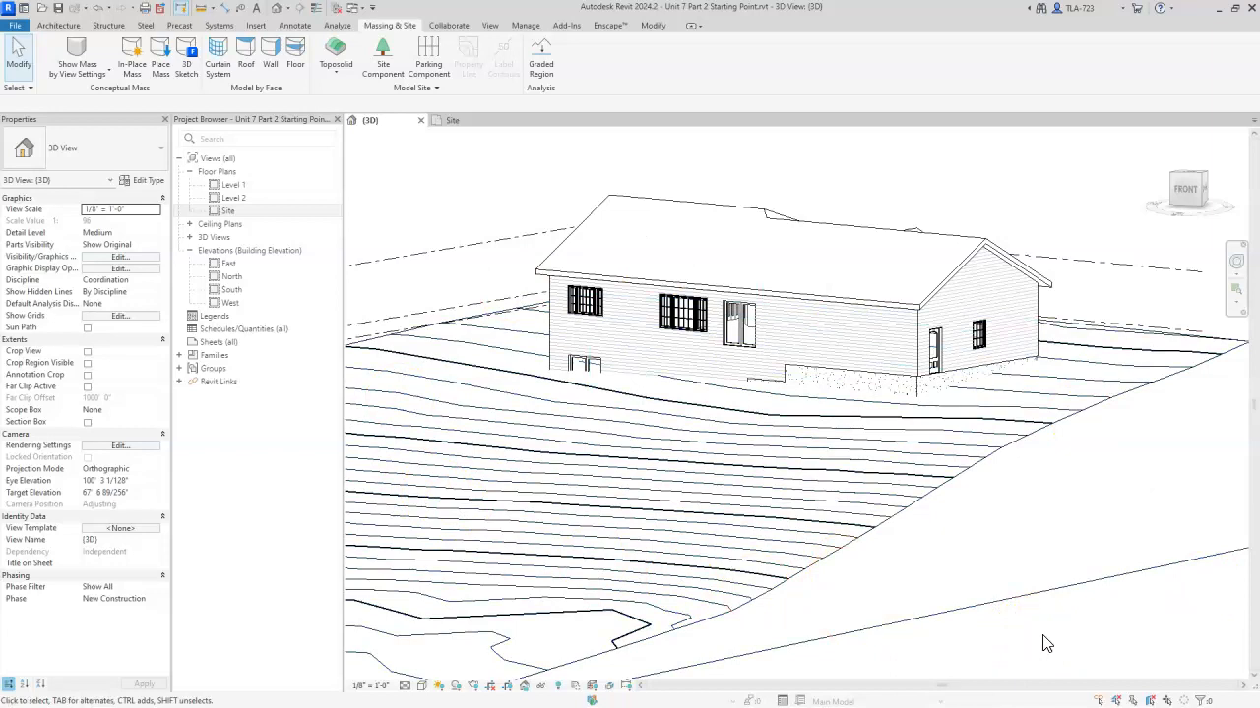
# - Hide only the toposolid created in Existing and demolished in New Construction in the 3D view, and check the remaining toposolid's phasing
pyautogui.click(1022, 439)
pyautogui.click(1137, 639)
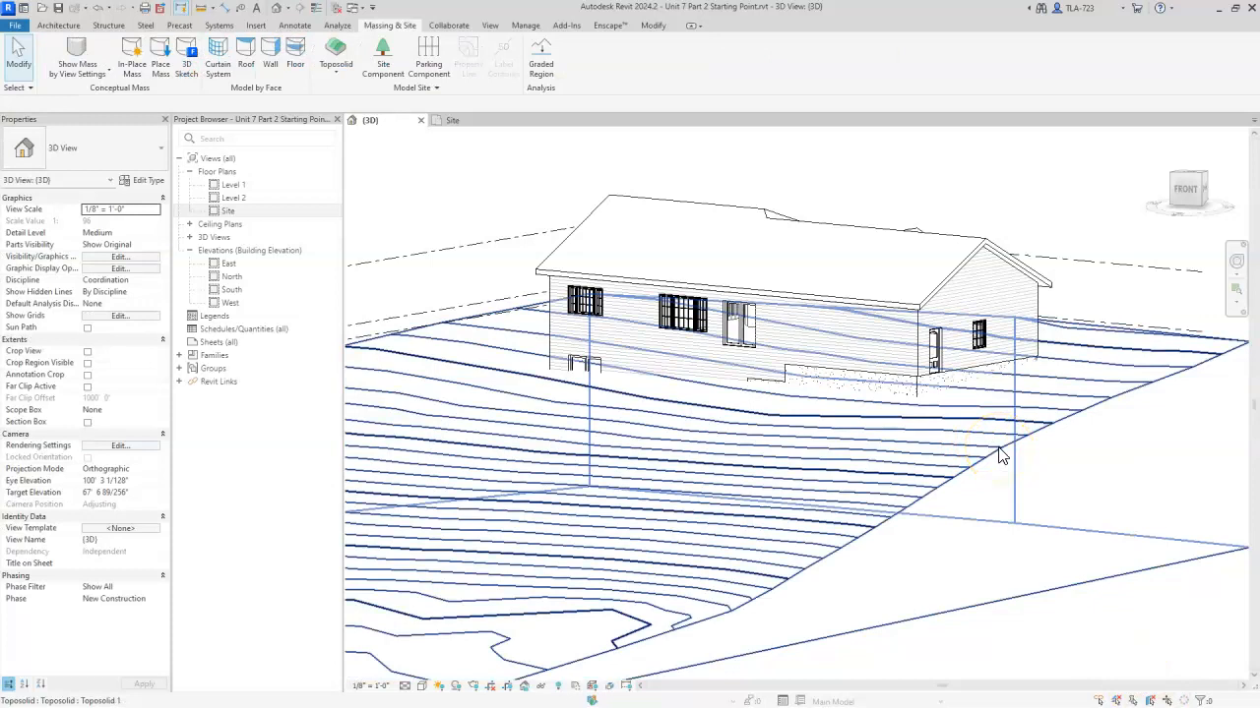
pyautogui.click(999, 452)
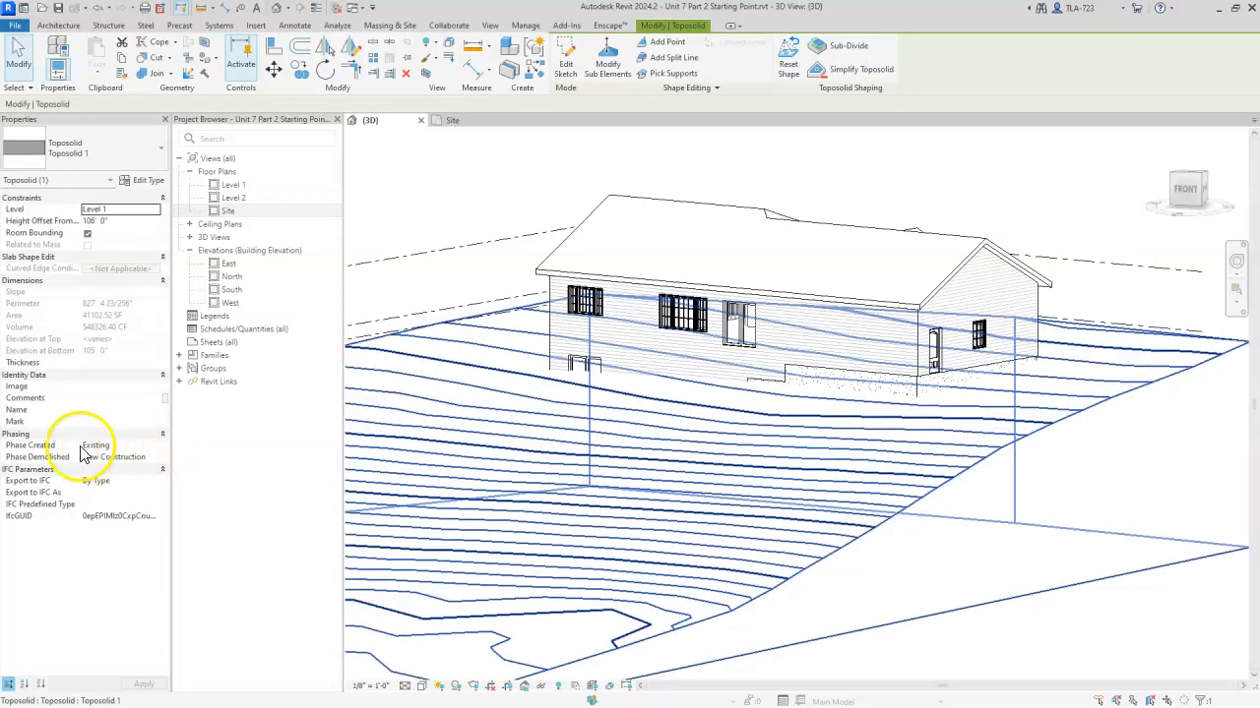
pyautogui.rightClick(1069, 422)
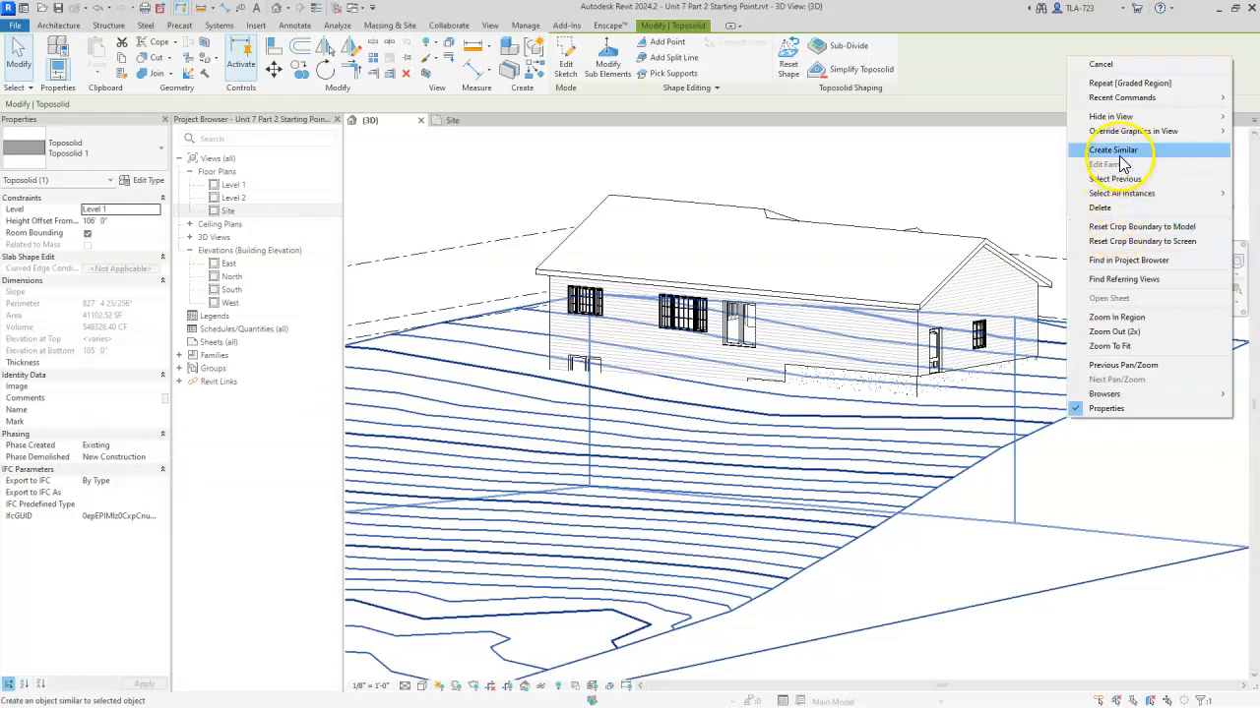
pyautogui.moveTo(1118, 118)
pyautogui.click(1021, 116)
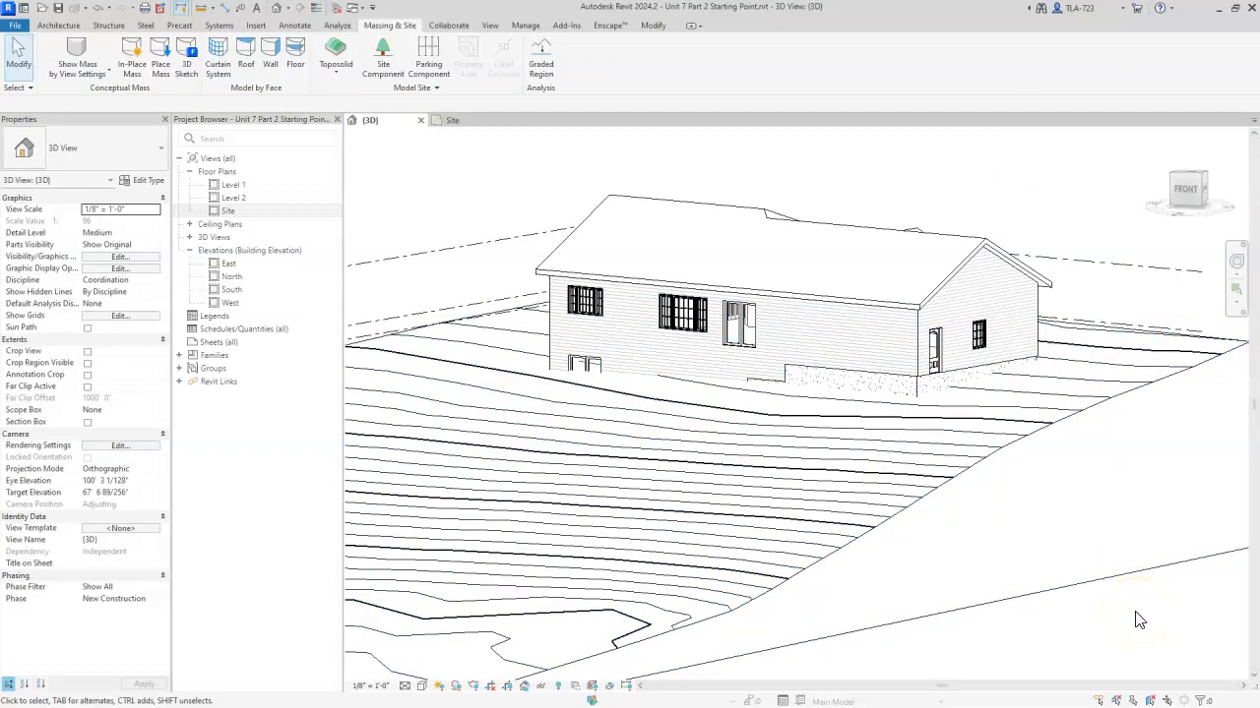
pyautogui.click(1008, 415)
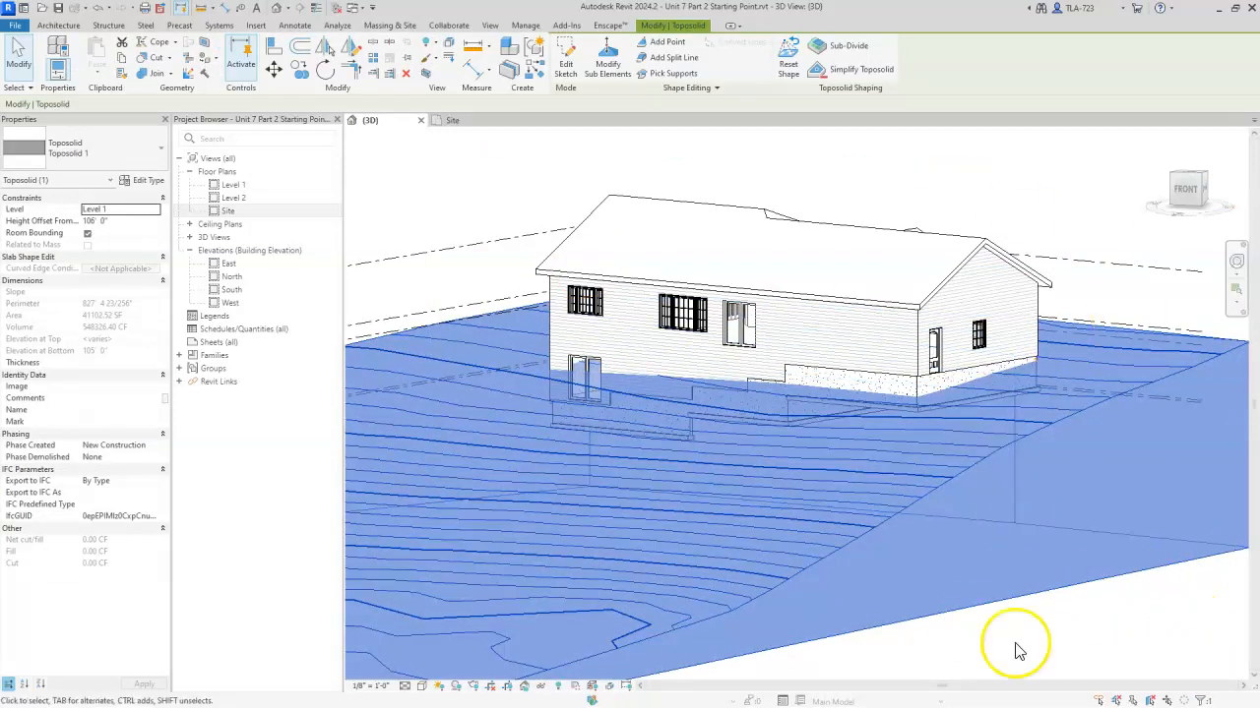
pyautogui.click(1145, 629)
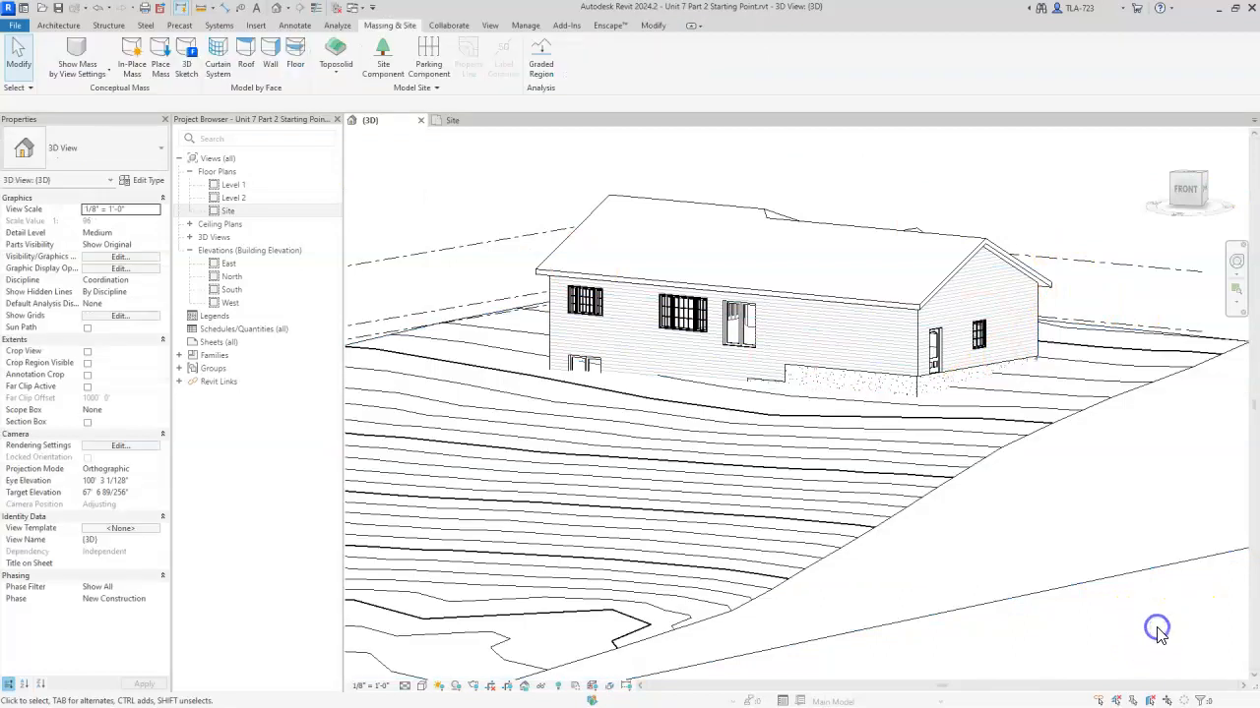
# - In the Site floor plan, check both toposolids' phases and hide the one created in the Existing phase
pyautogui.doubleClick(227, 210)
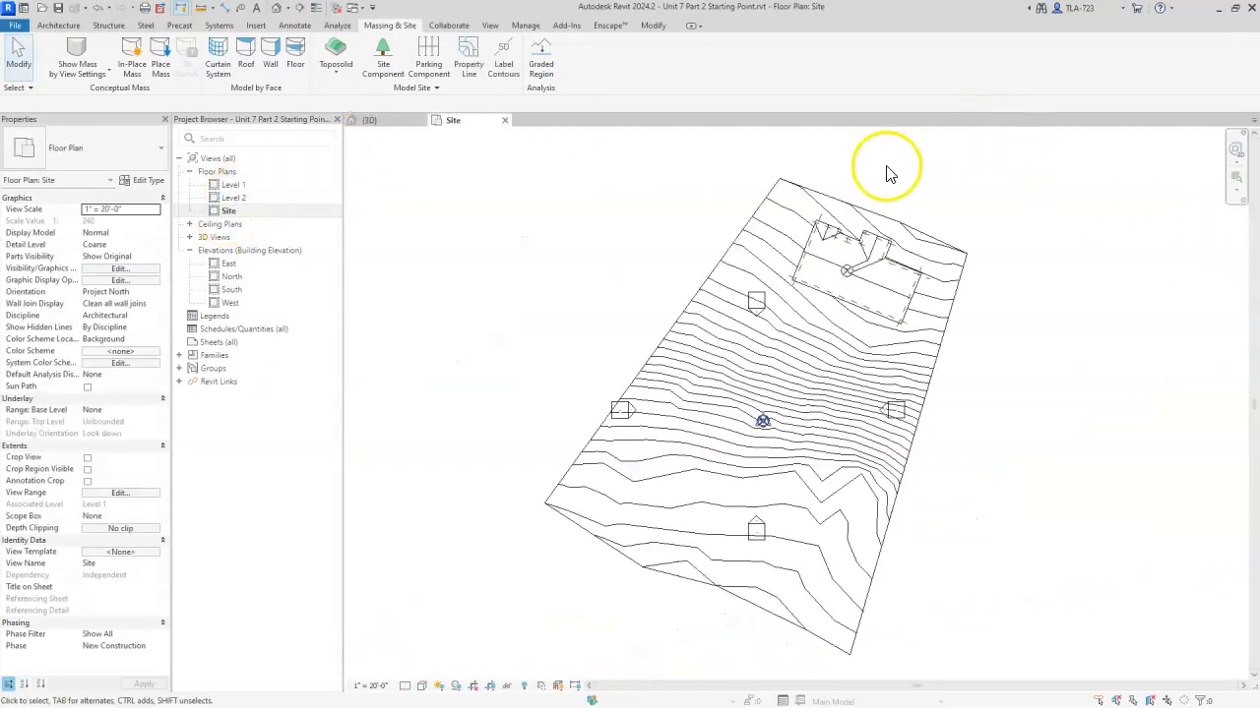
pyautogui.scroll(5, 890, 177)
pyautogui.scroll(-2, 859, 203)
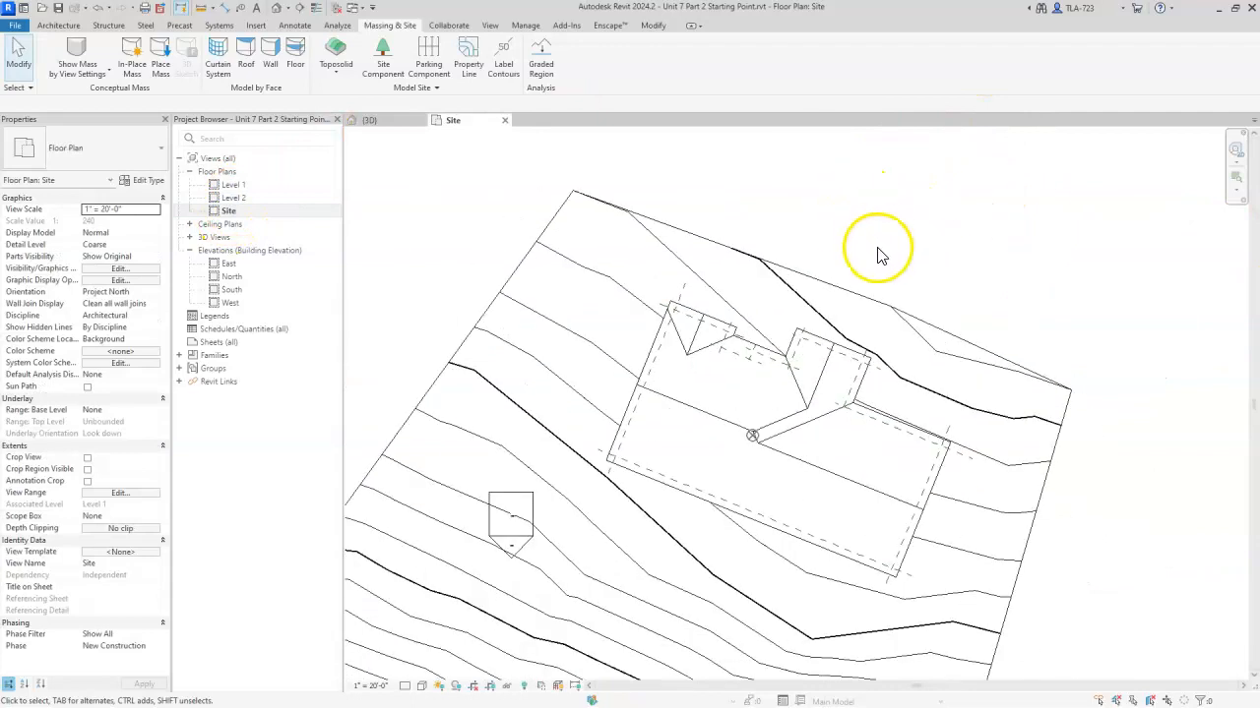
pyautogui.click(881, 312)
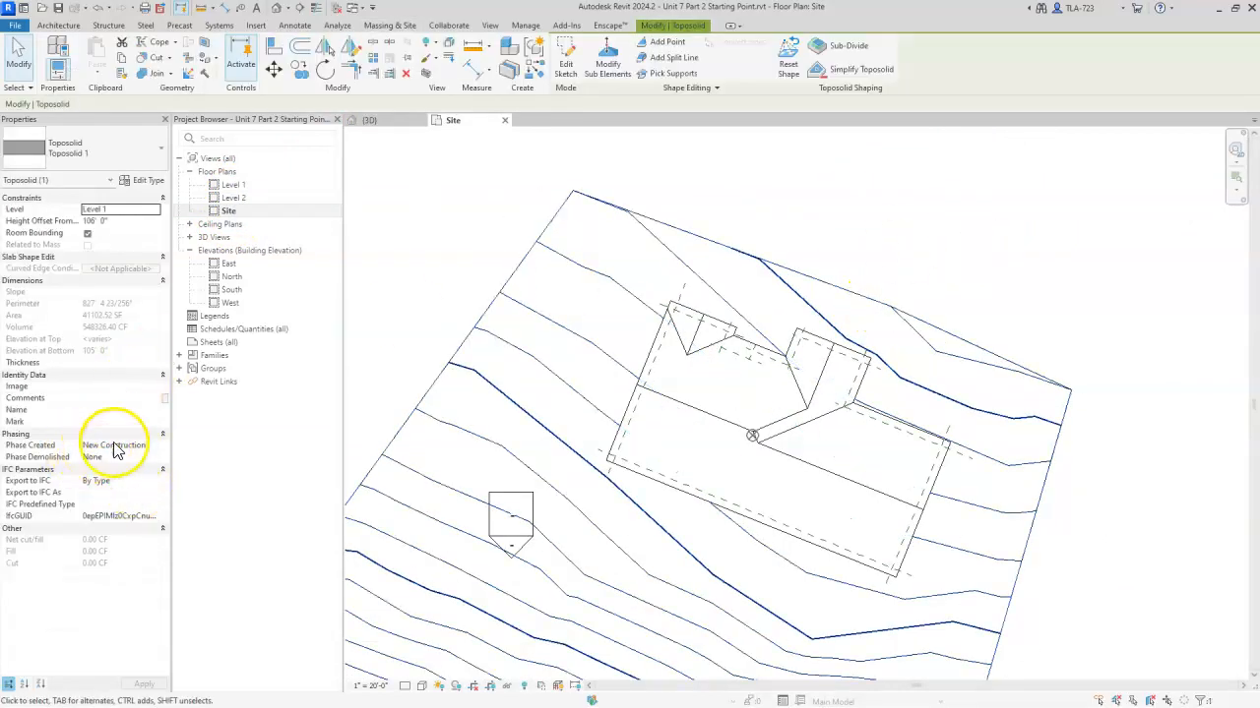
pyautogui.click(925, 234)
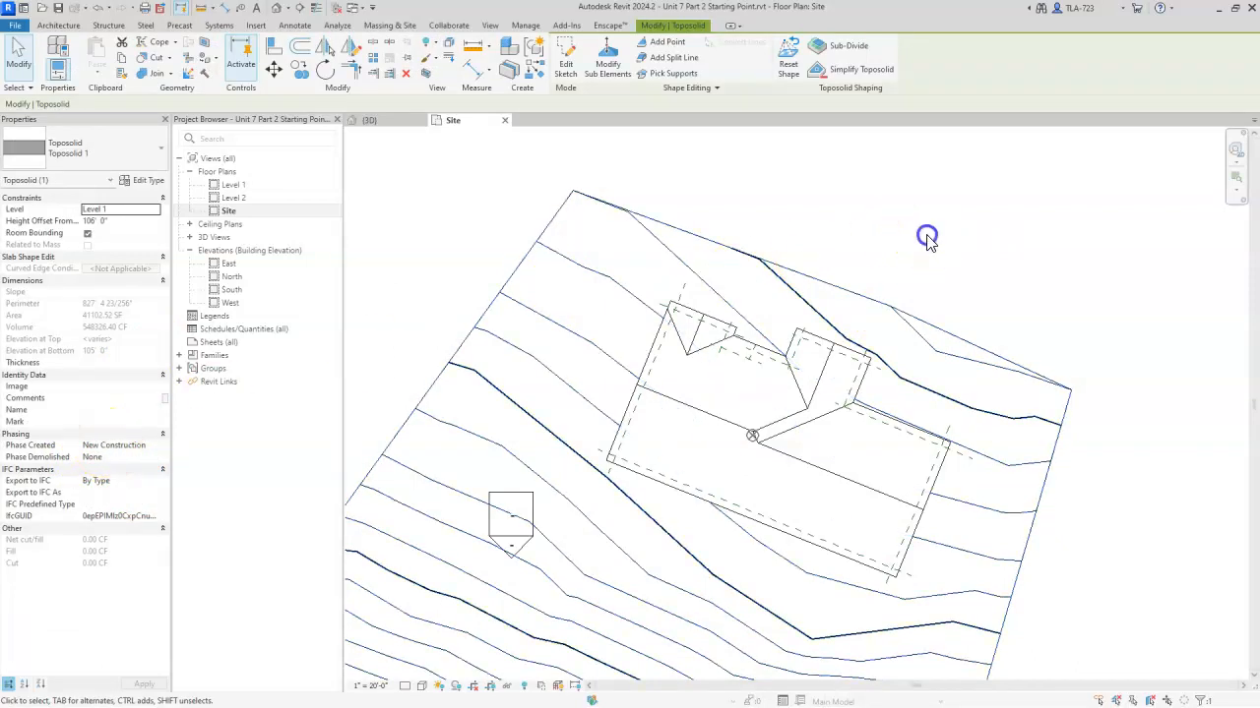
pyautogui.click(884, 312)
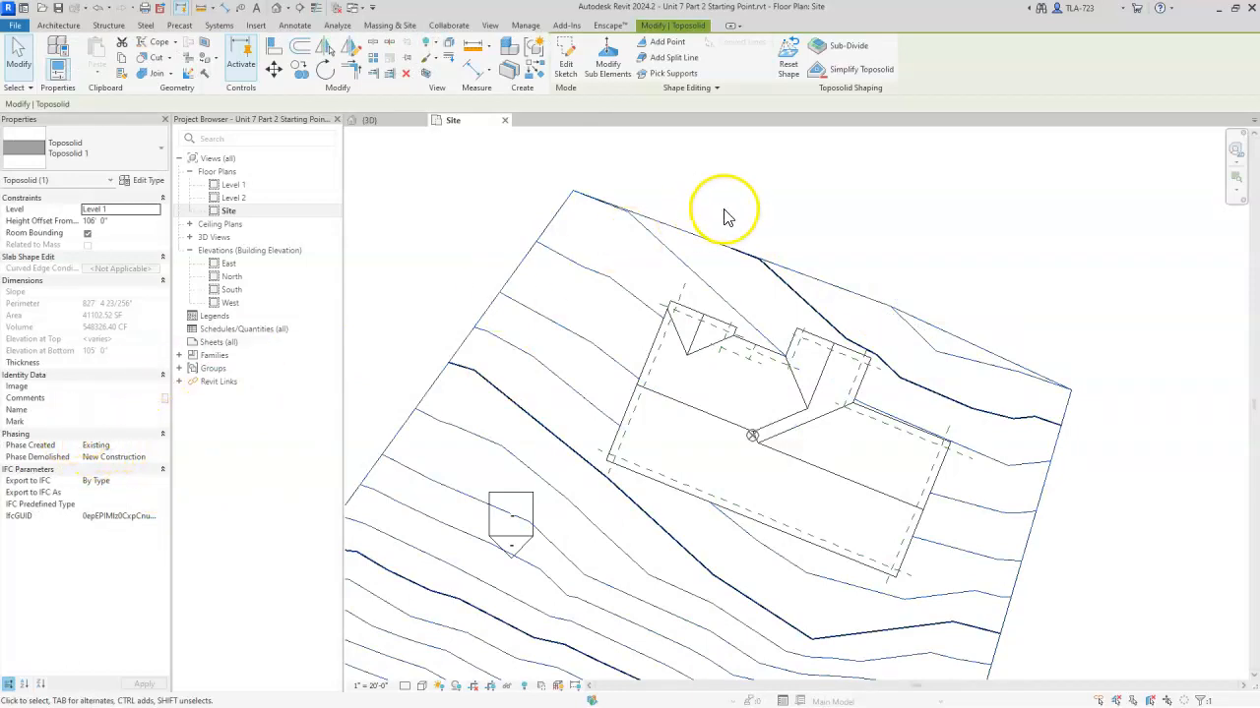
pyautogui.rightClick(703, 239)
pyautogui.click(746, 301)
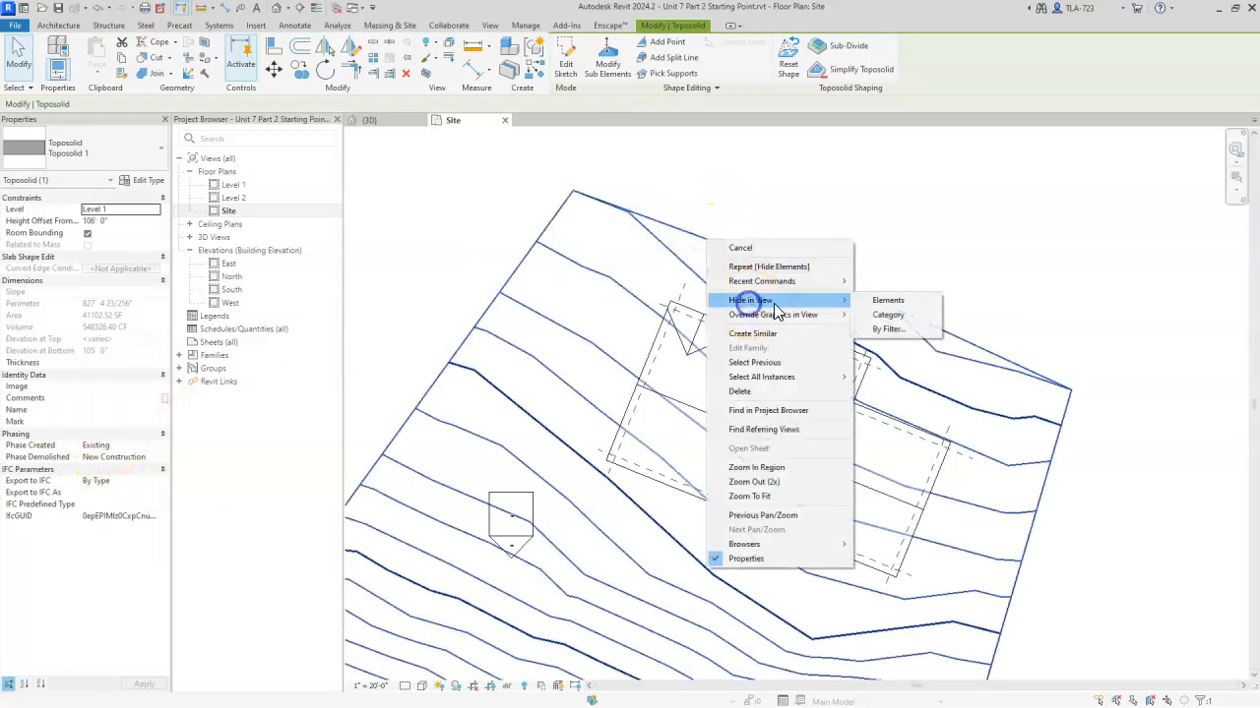
pyautogui.click(888, 302)
pyautogui.click(967, 244)
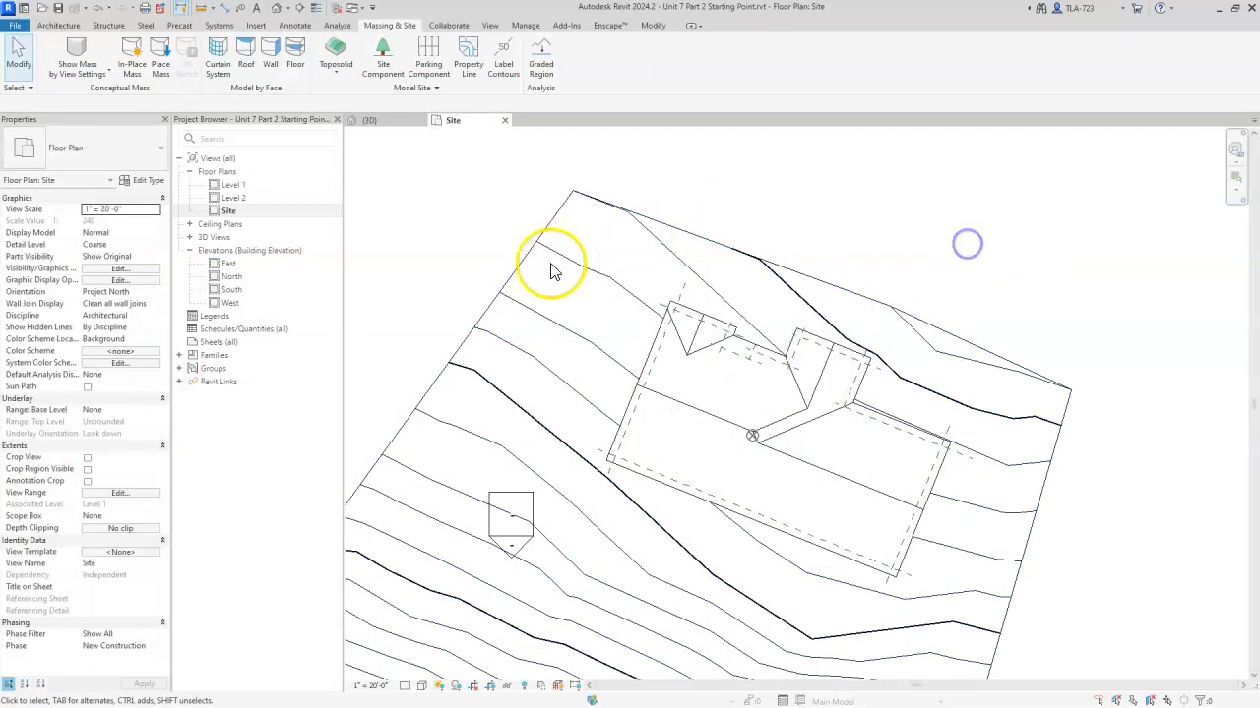
pyautogui.scroll(-3, 551, 272)
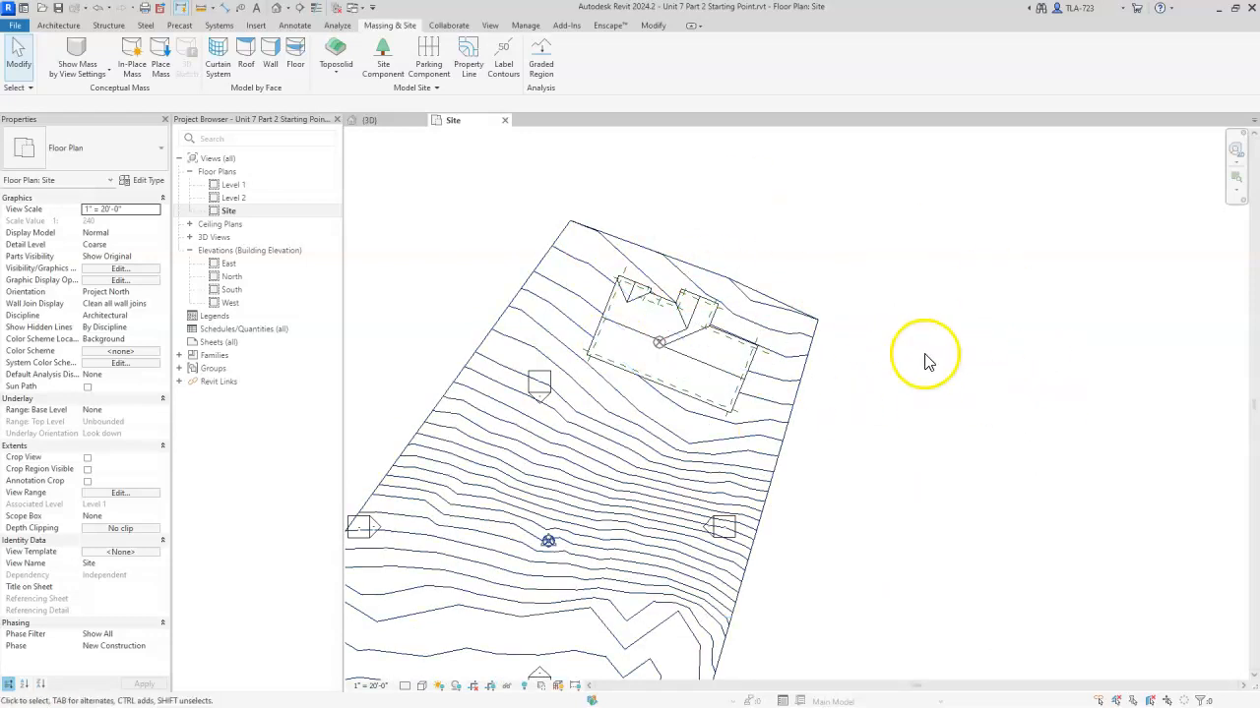
pyautogui.scroll(3, 708, 245)
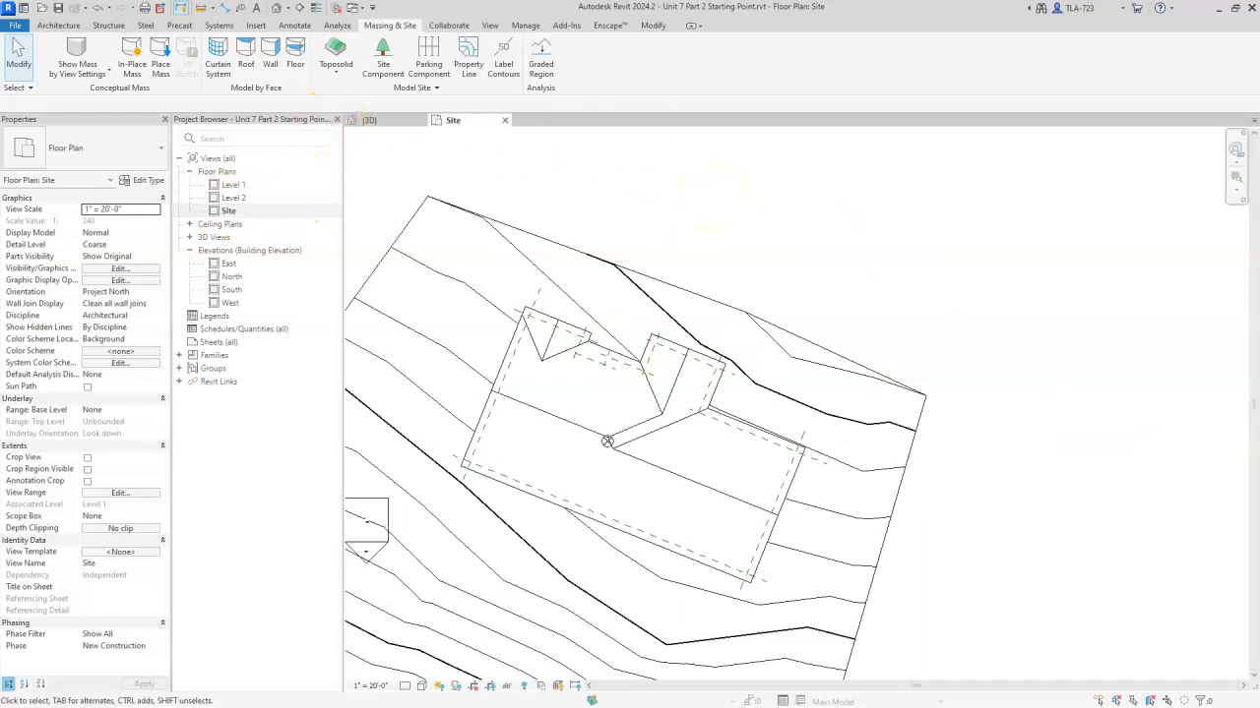
# - Set the 3D view's visual style to Shaded and show the ground along the foundation below the garage door
pyautogui.click(389, 126)
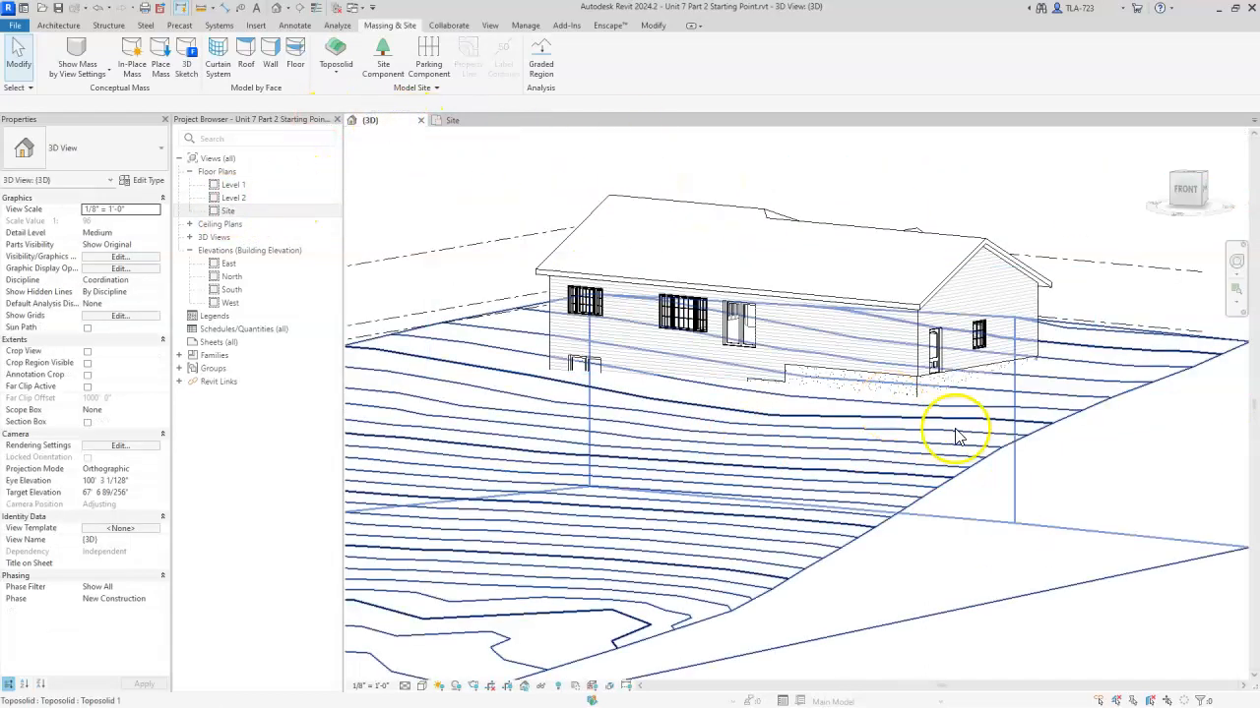
pyautogui.keyDown('shift'); pyautogui.moveTo(984, 627); pyautogui.dragTo(728, 445, button='middle'); pyautogui.keyUp('shift')
pyautogui.moveTo(775, 515); pyautogui.dragTo(777, 354, button='middle')
pyautogui.scroll(2, 773, 295)
pyautogui.scroll(2, 725, 351)
pyautogui.scroll(2, 478, 403)
pyautogui.scroll(2, 549, 459)
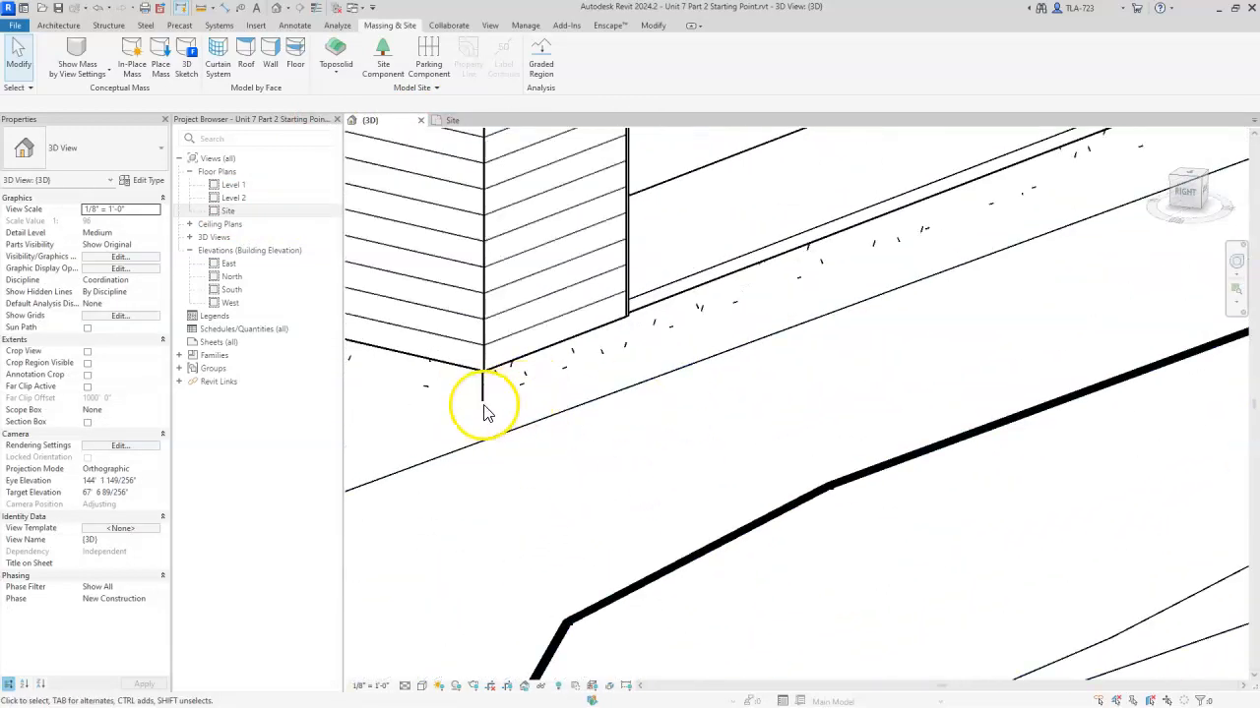
pyautogui.click(421, 686)
pyautogui.click(452, 631)
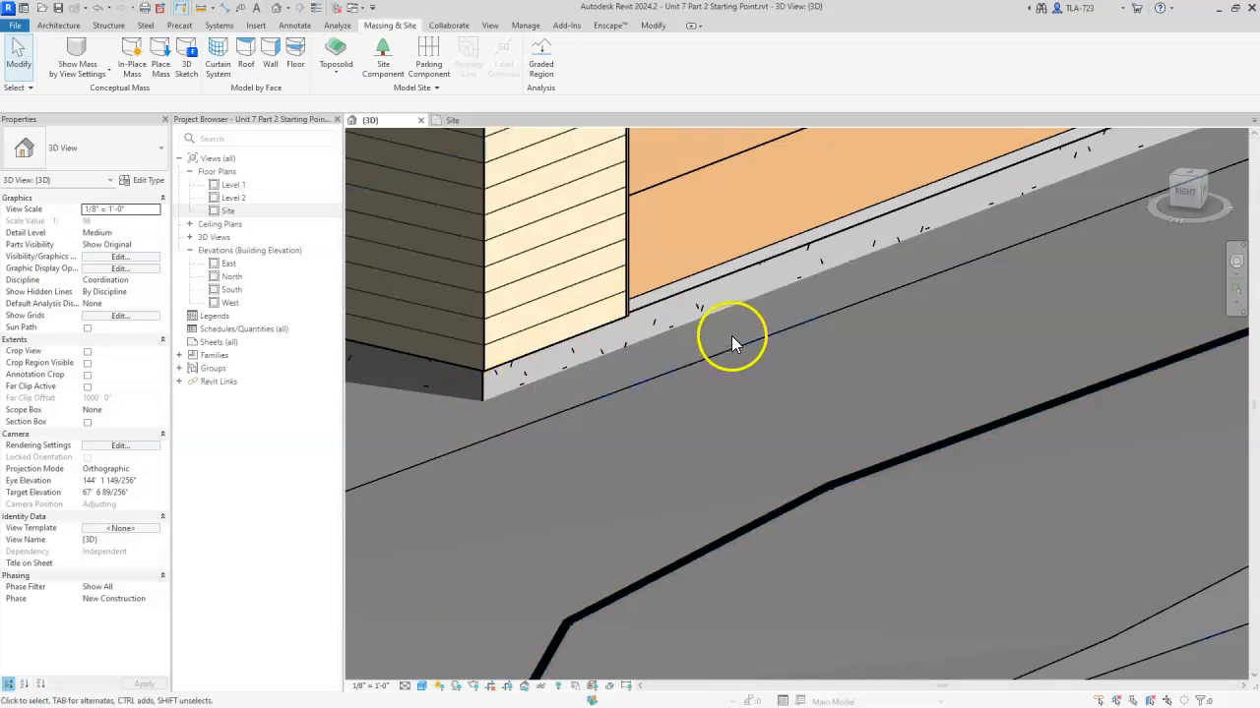
pyautogui.scroll(-3, 649, 369)
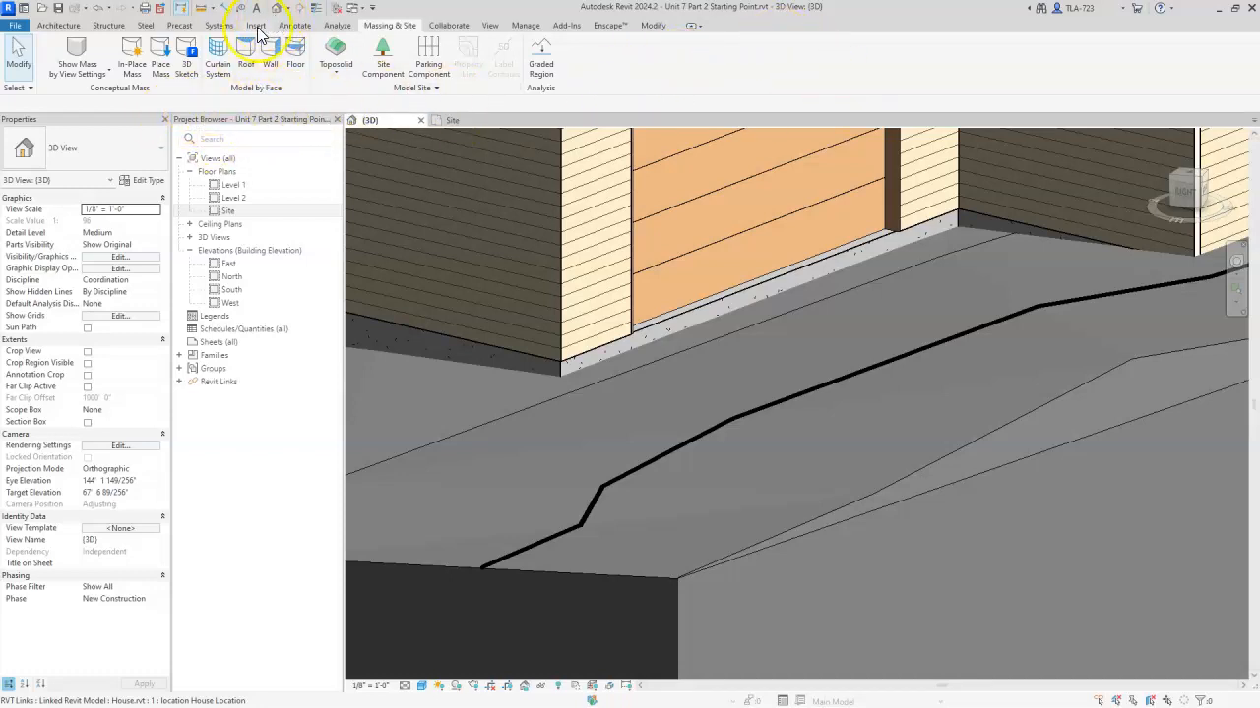
# - Check the elevation of the foundation wall at the garage door with Spot Elevation, and inspect the grade at the adjoining house corner
pyautogui.click(296, 26)
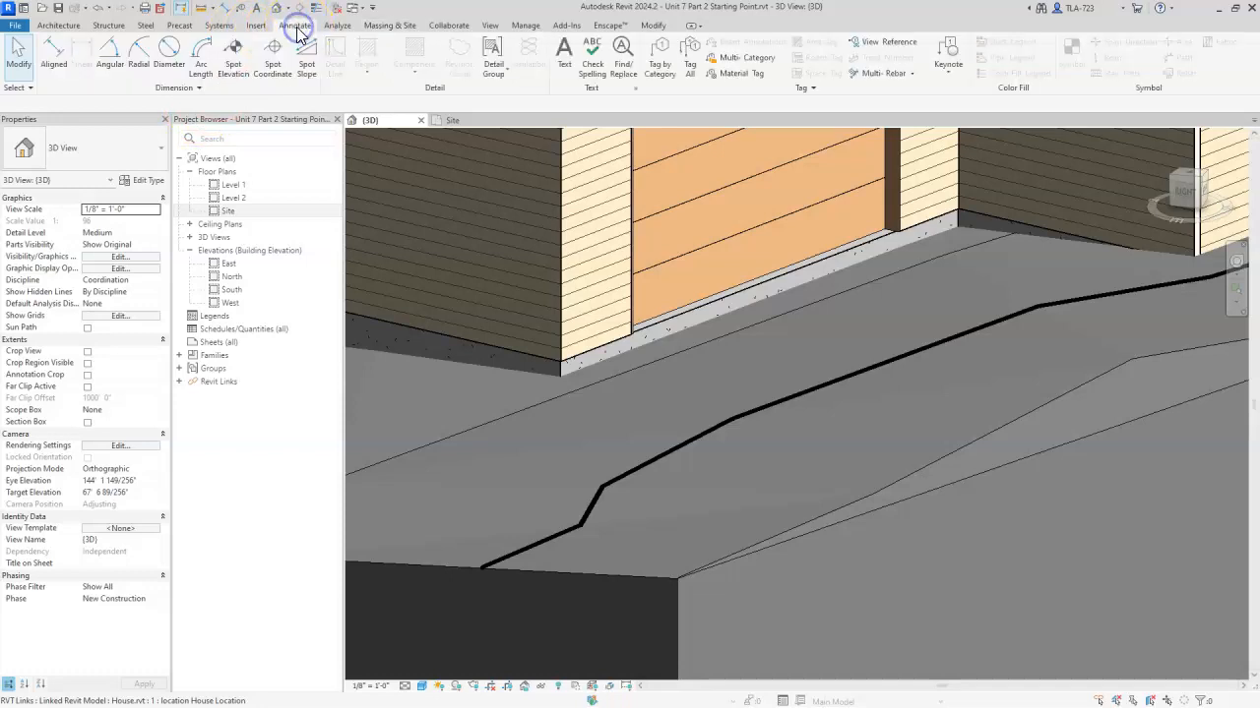
pyautogui.click(233, 59)
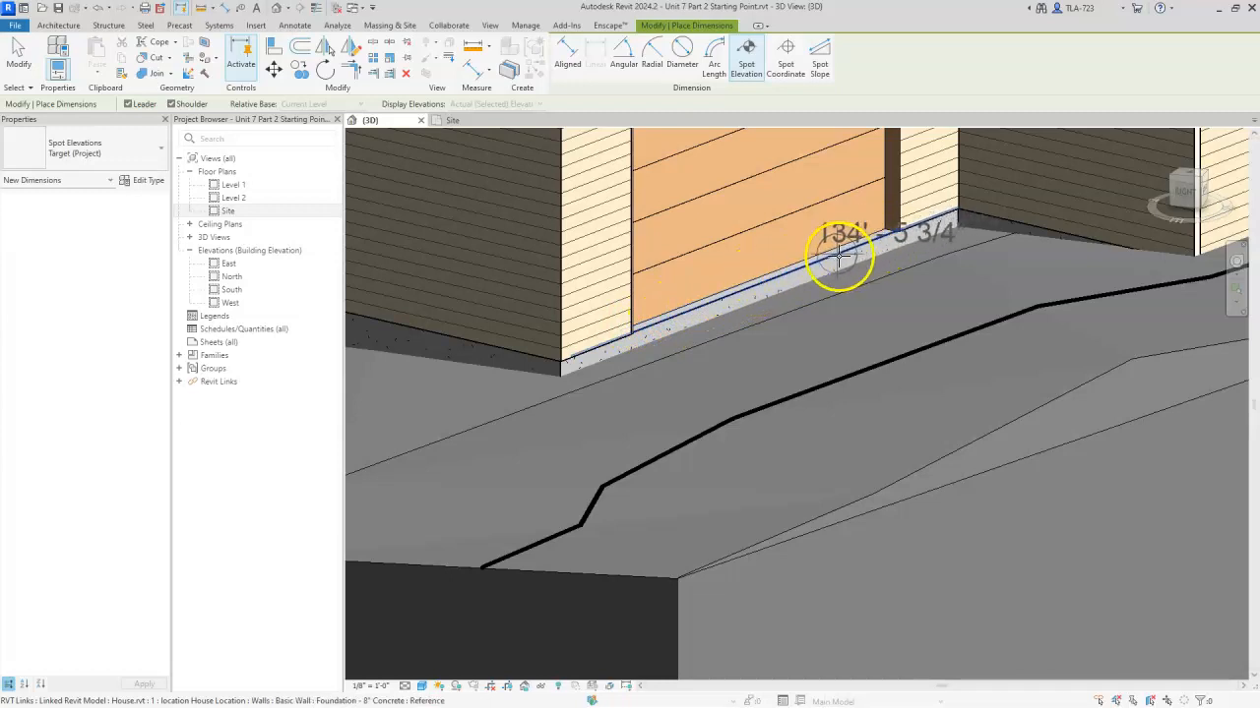
pyautogui.click(712, 305)
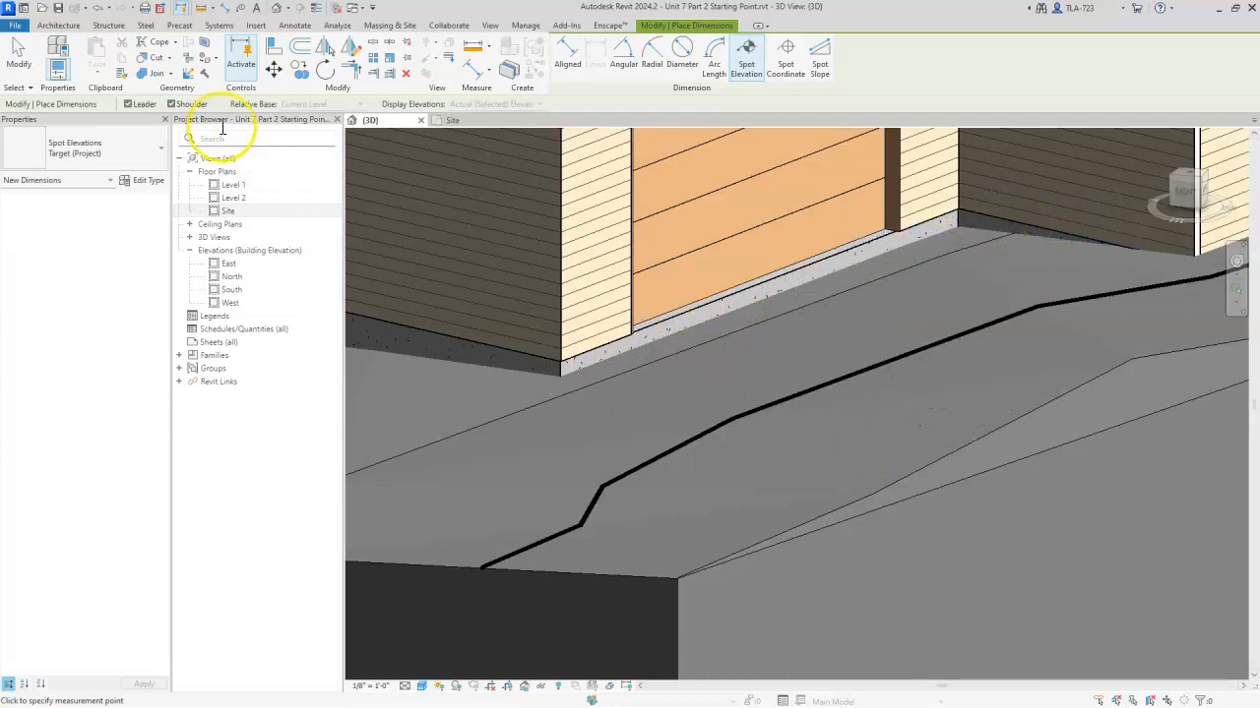
pyautogui.click(18, 54)
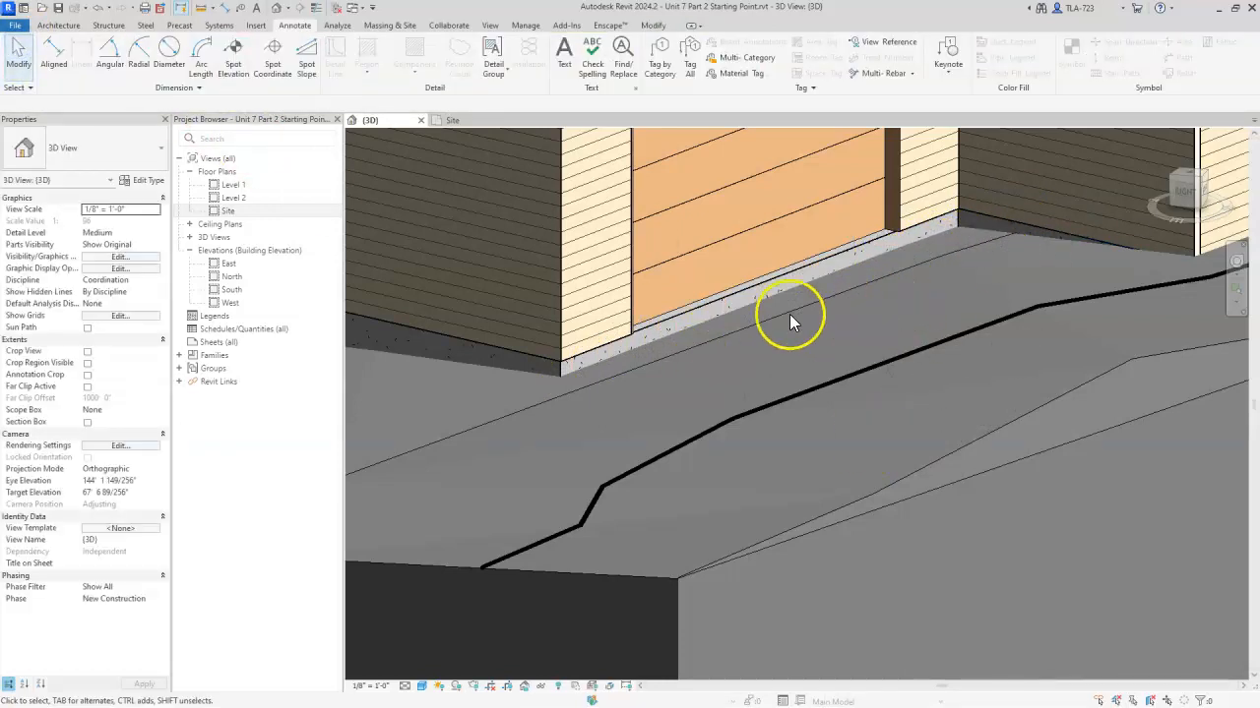
pyautogui.scroll(4, 1178, 273)
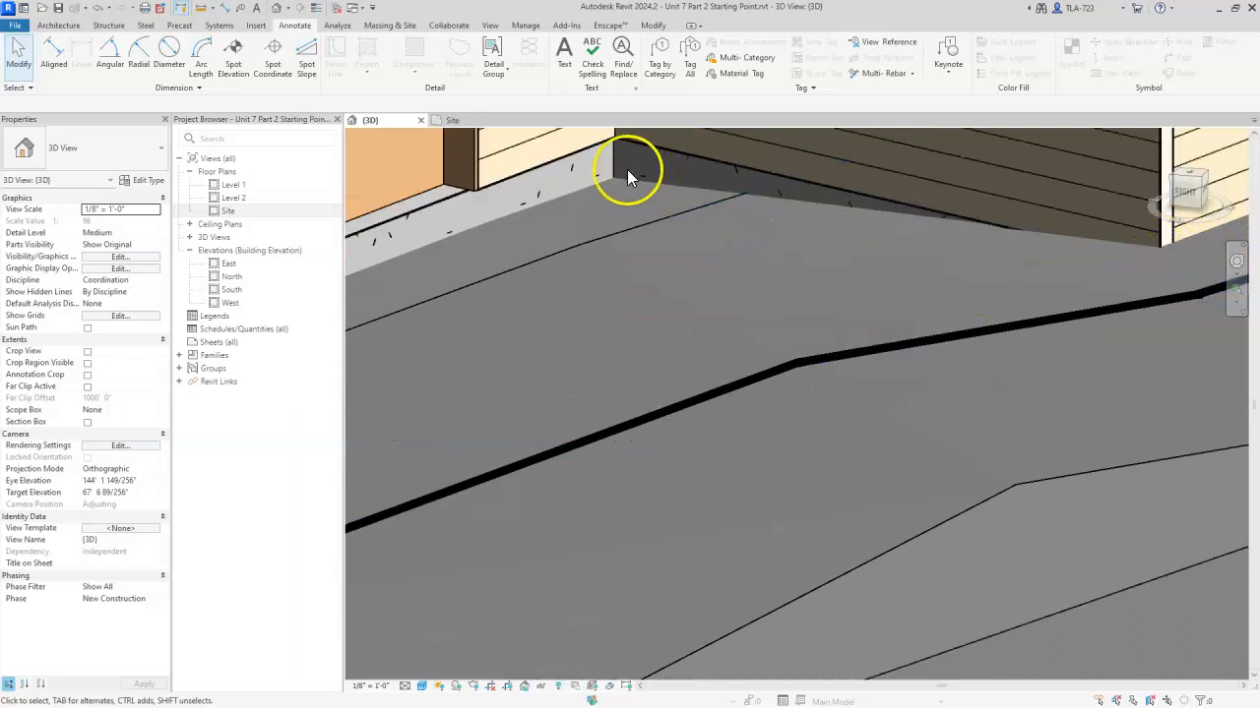
pyautogui.keyDown('shift'); pyautogui.moveTo(1001, 257); pyautogui.dragTo(851, 229, button='middle'); pyautogui.keyUp('shift')
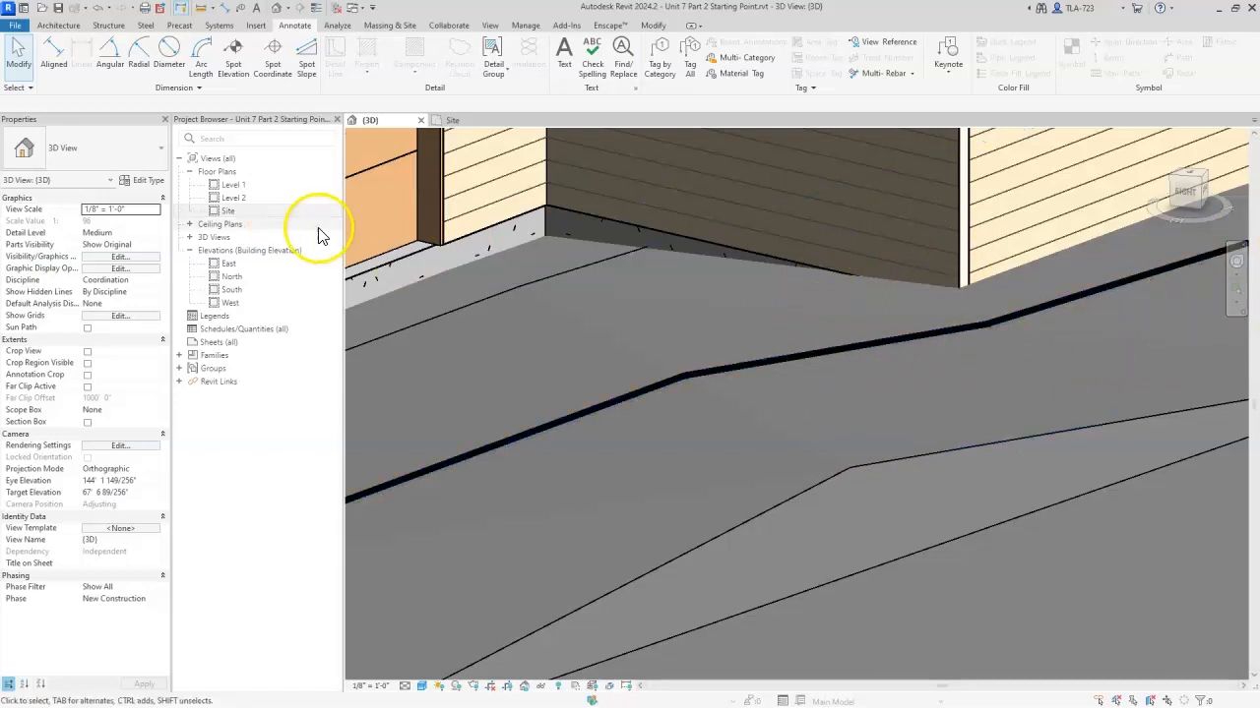
# - In the Site plan, inspect the elevation of a New Construction toposolid point northwest of the house, and leave point editing
pyautogui.doubleClick(228, 211)
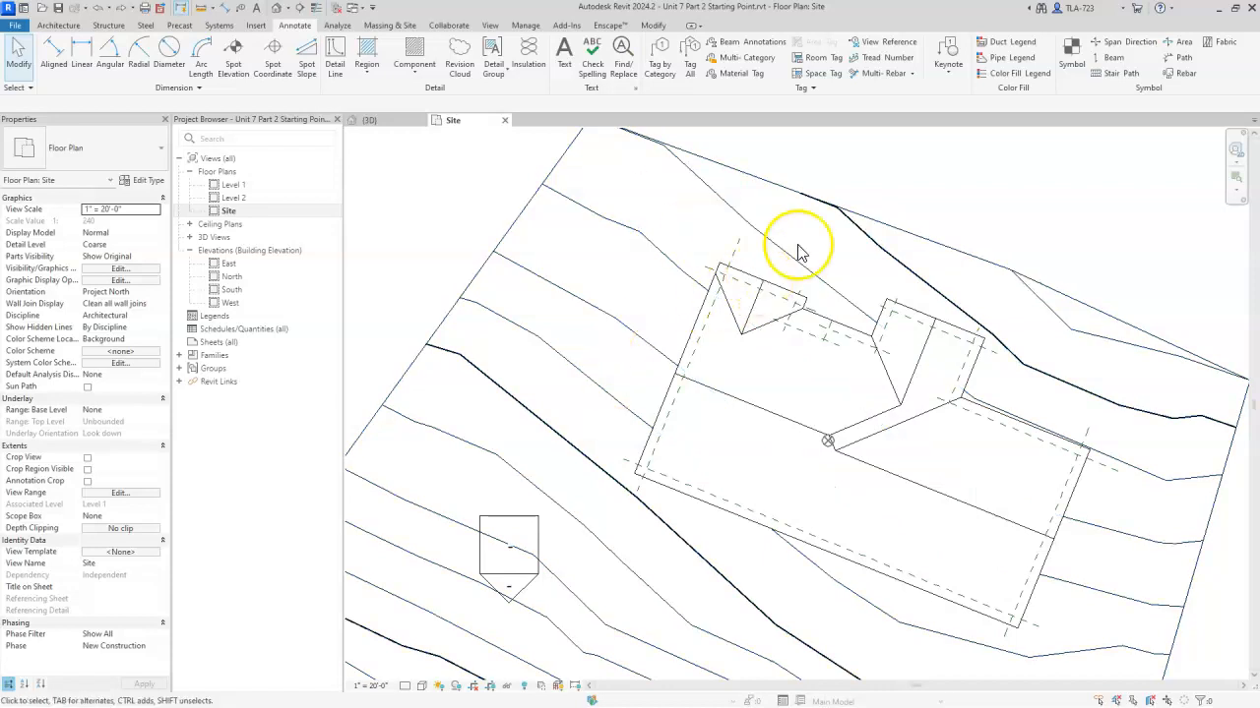
pyautogui.click(752, 229)
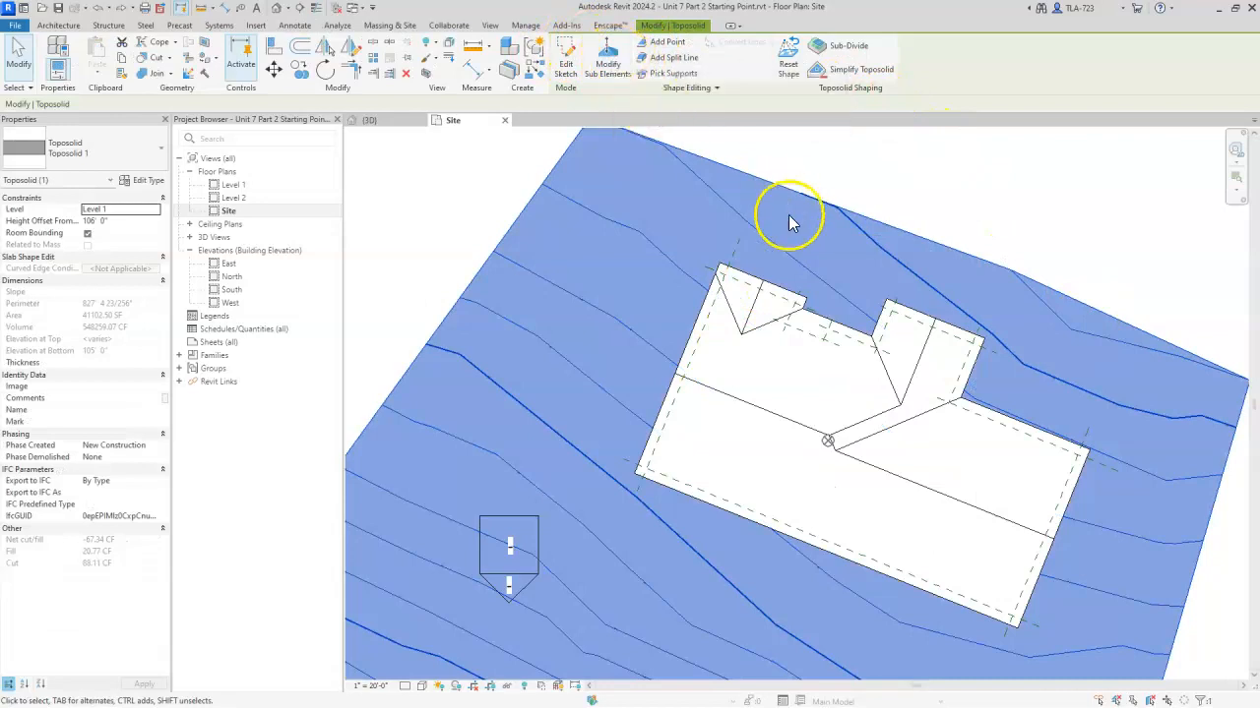
pyautogui.click(609, 67)
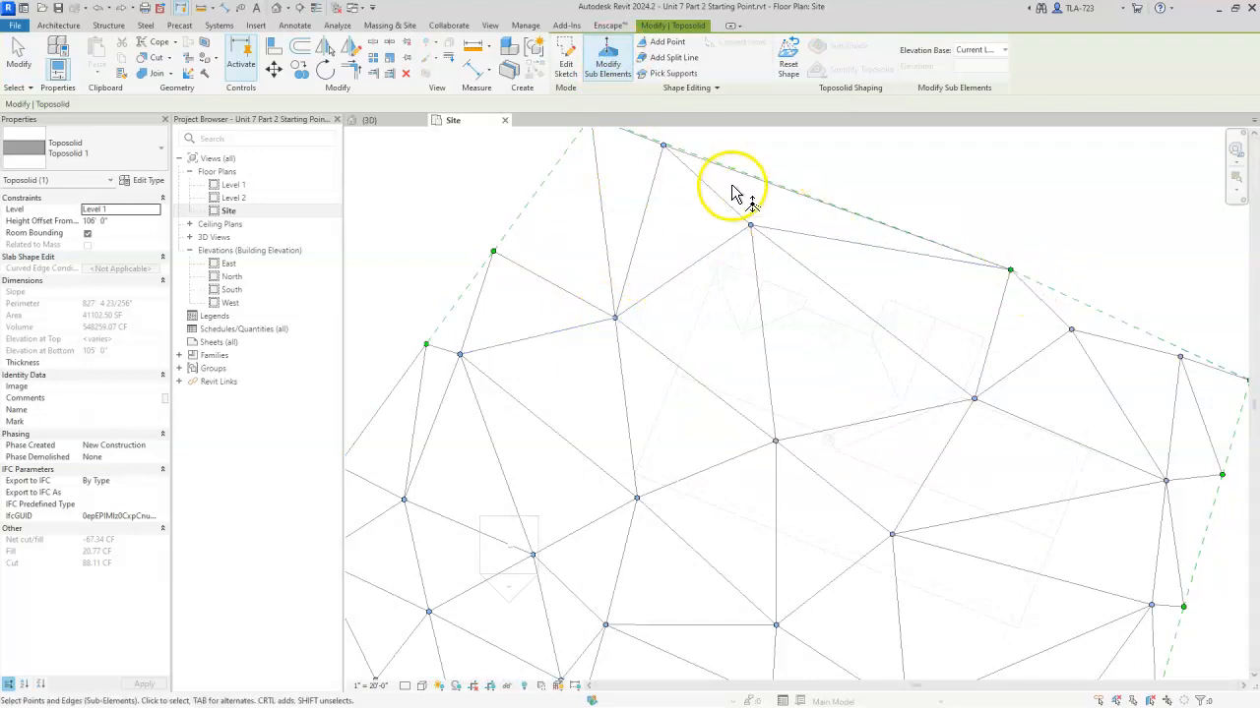
pyautogui.click(614, 319)
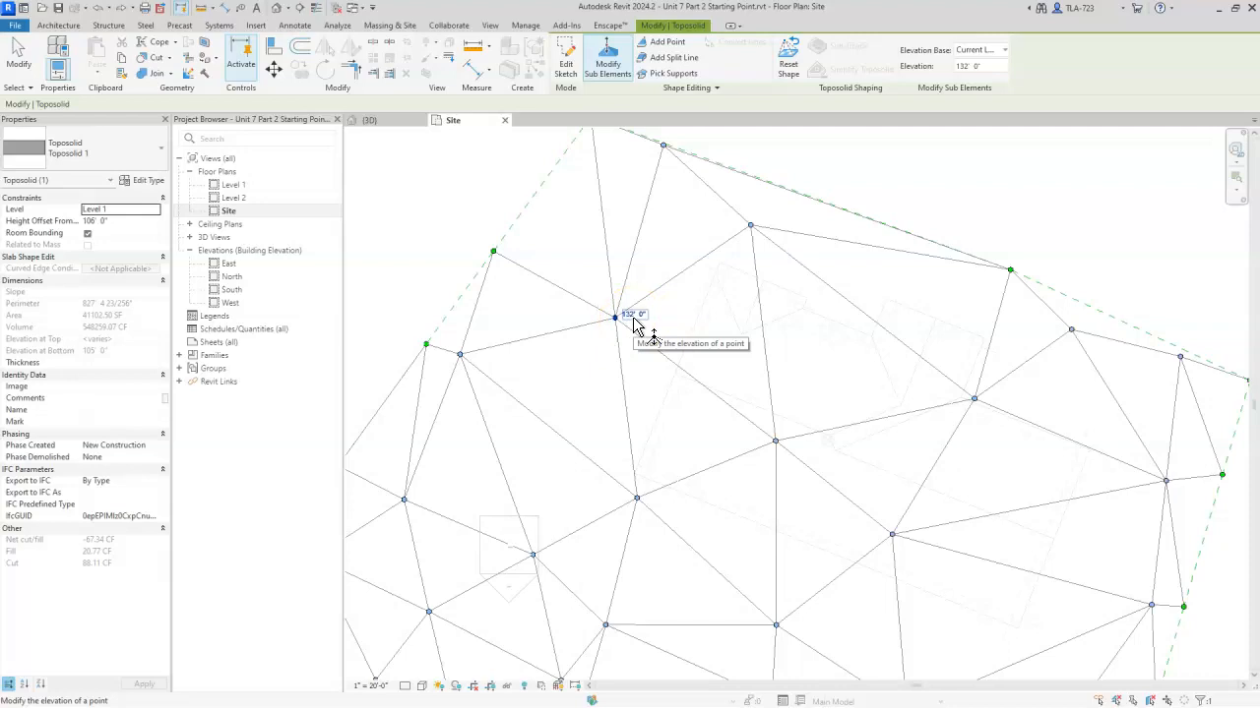
pyautogui.click(612, 320)
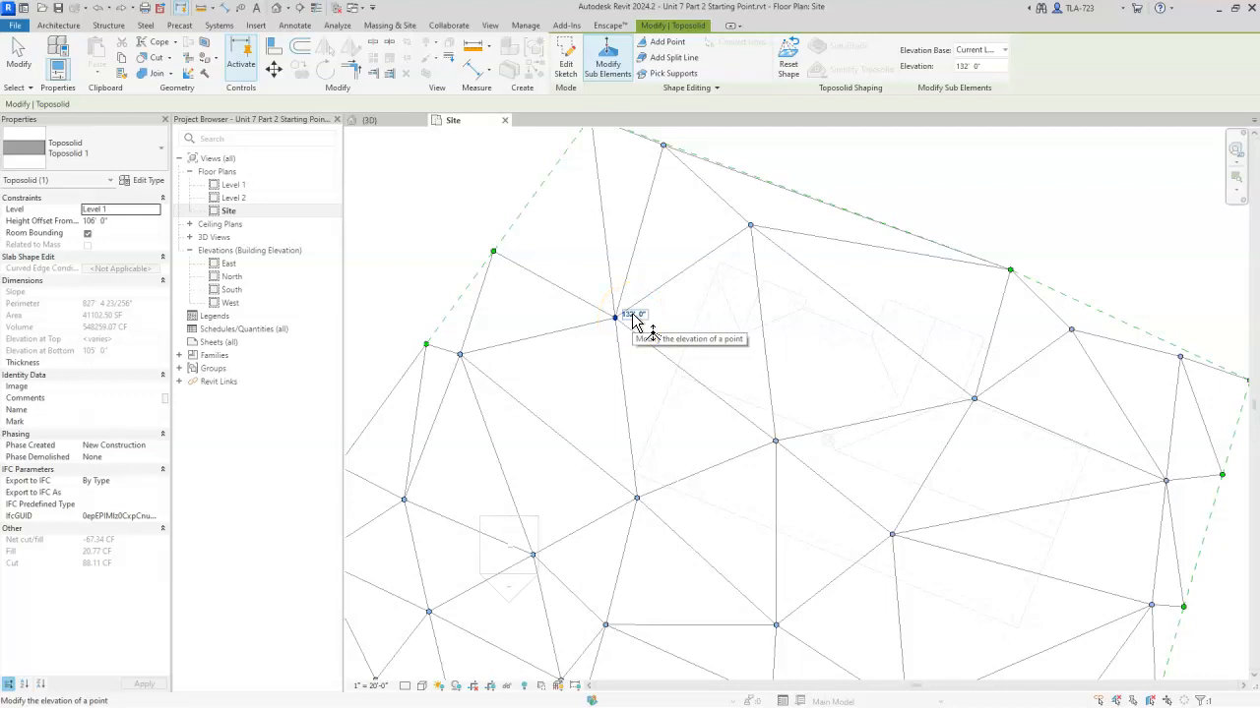
pyautogui.click(973, 189)
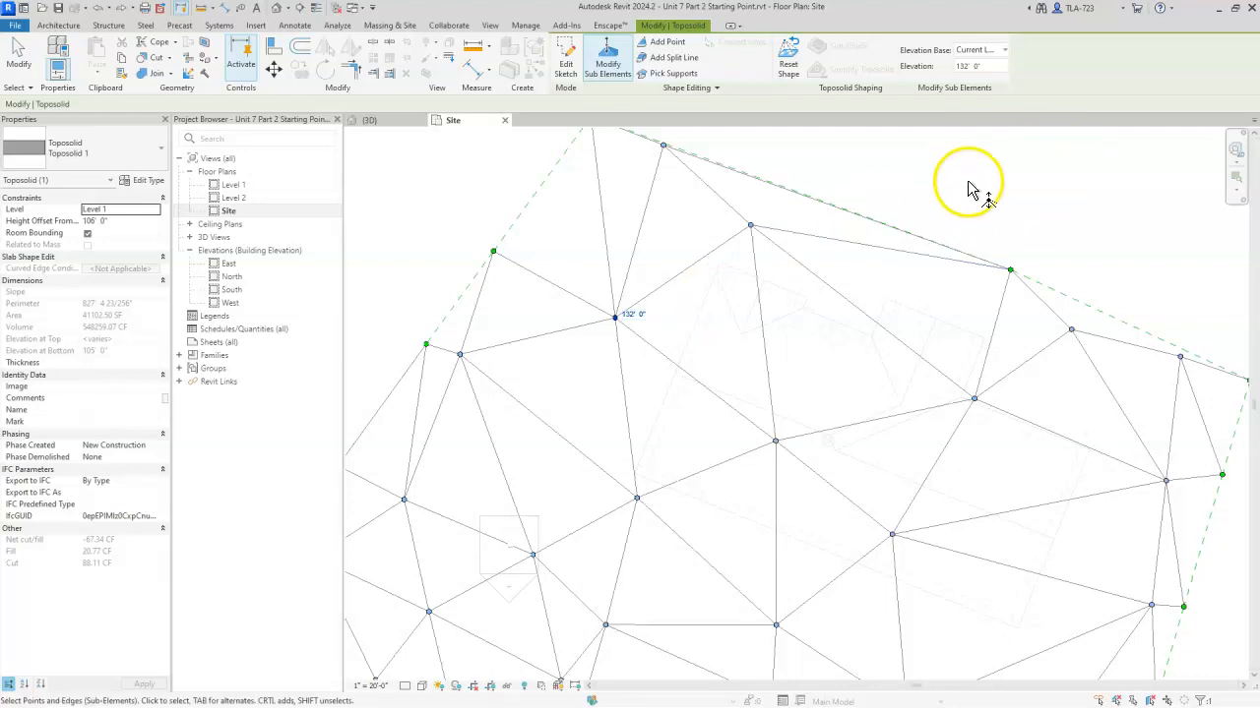
pyautogui.click(18, 57)
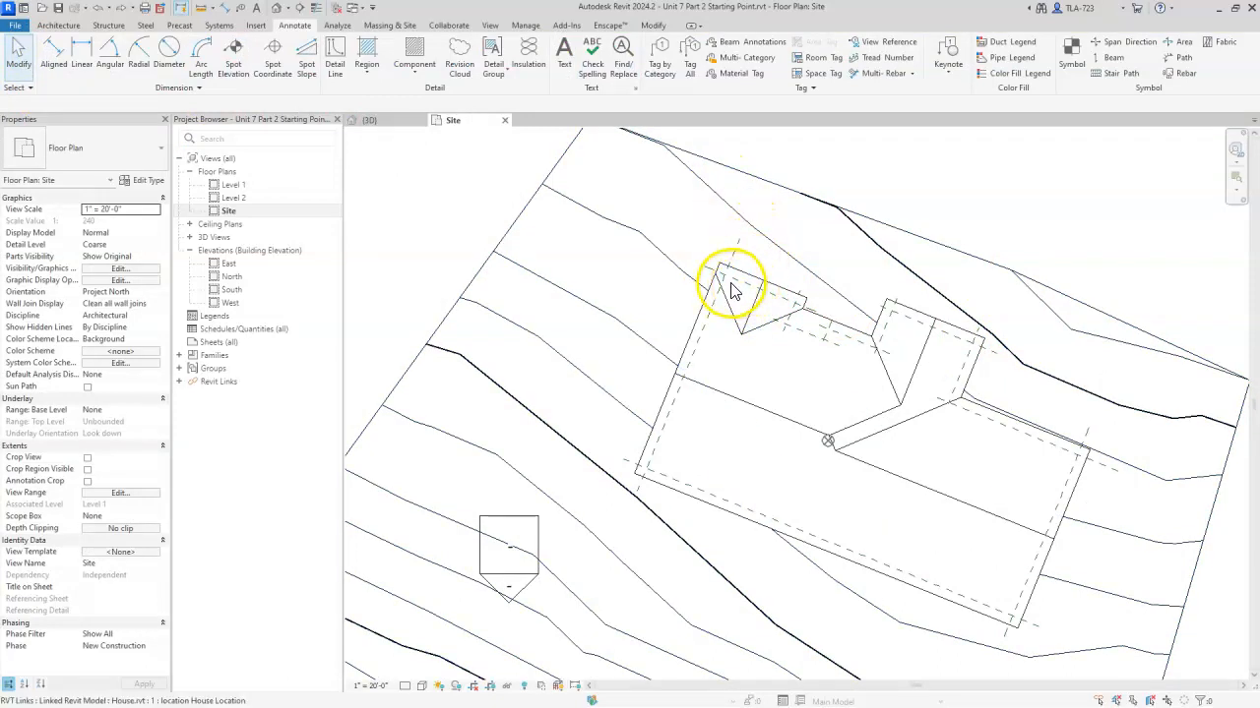
pyautogui.scroll(3, 731, 281)
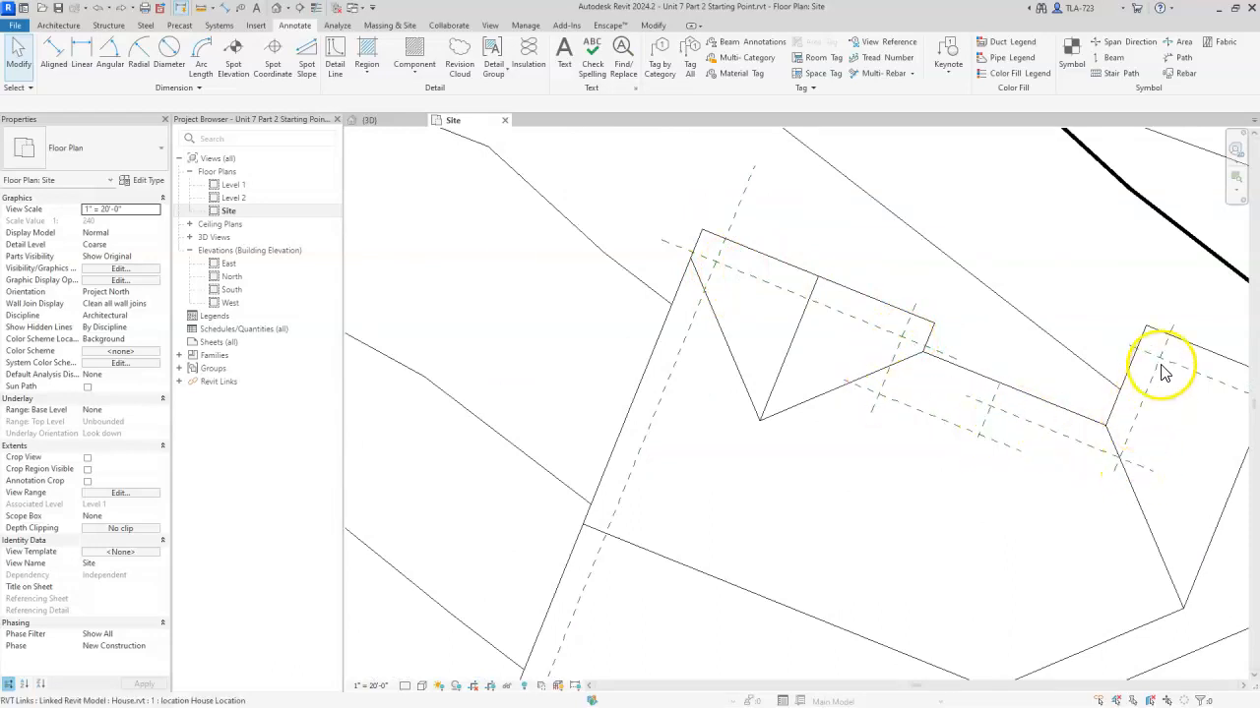
pyautogui.moveTo(1187, 427); pyautogui.dragTo(726, 272, button='middle')
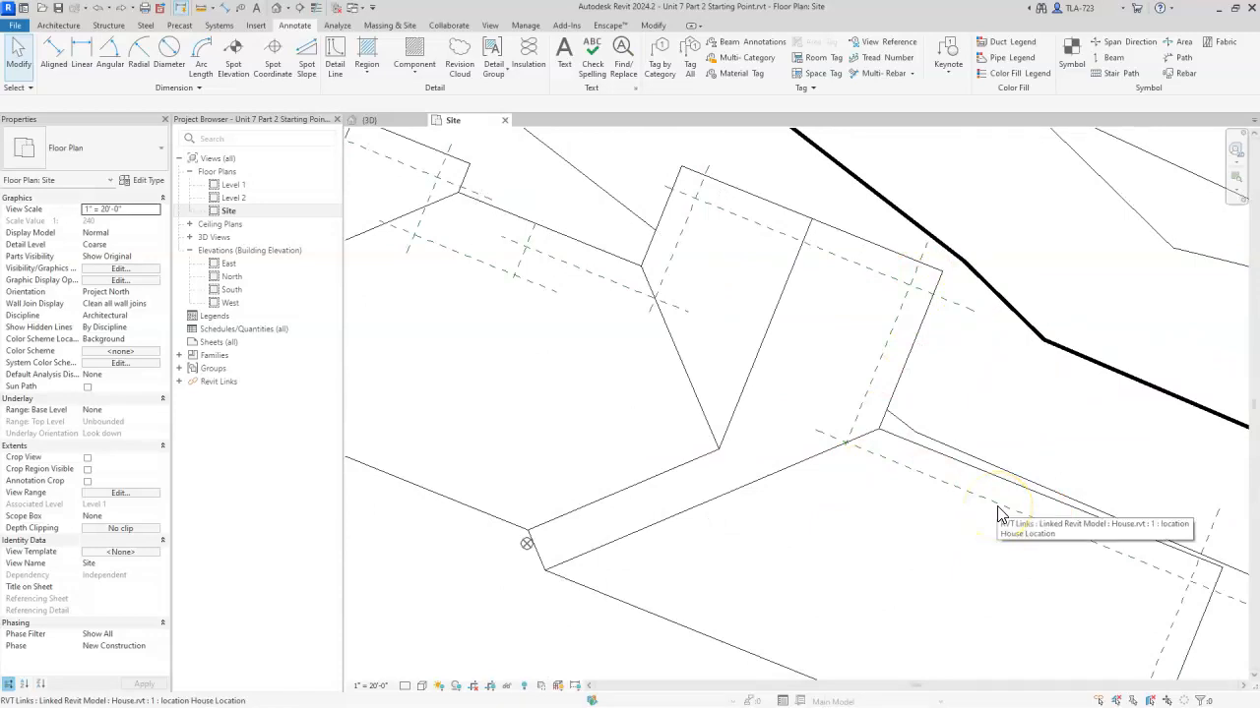
pyautogui.moveTo(762, 295); pyautogui.dragTo(1053, 462, button='middle')
pyautogui.scroll(-1, 967, 458)
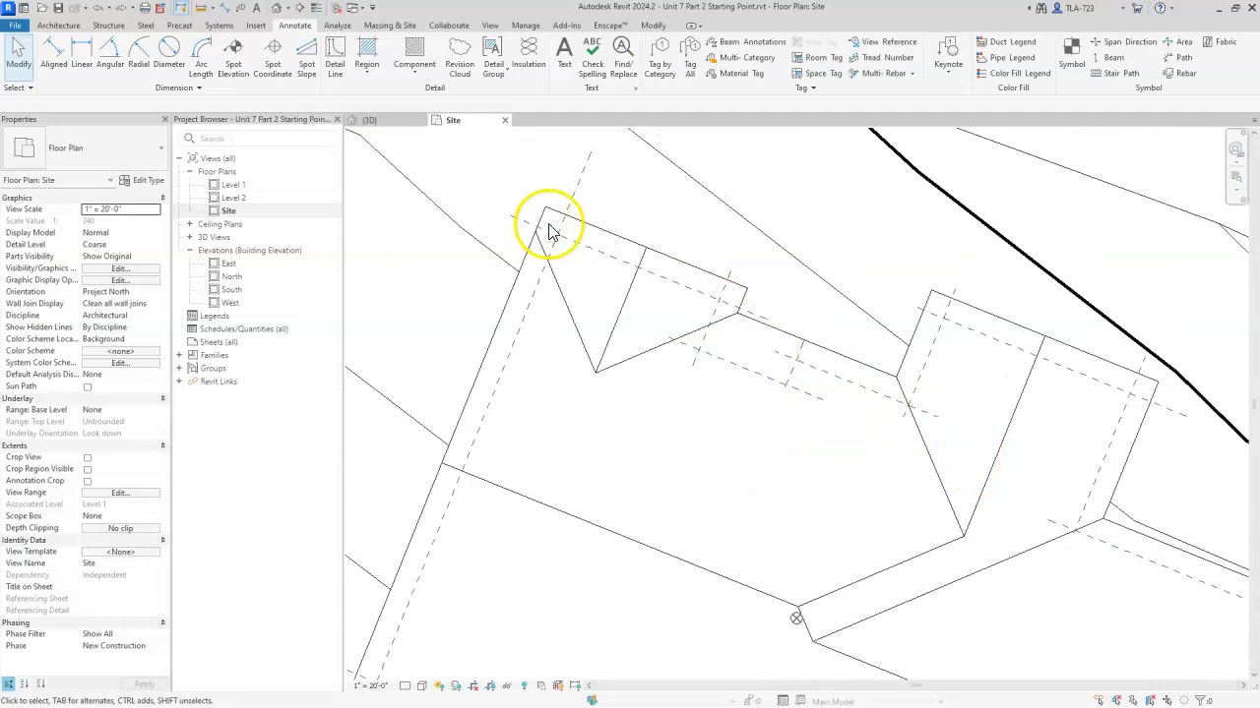
pyautogui.click(831, 389)
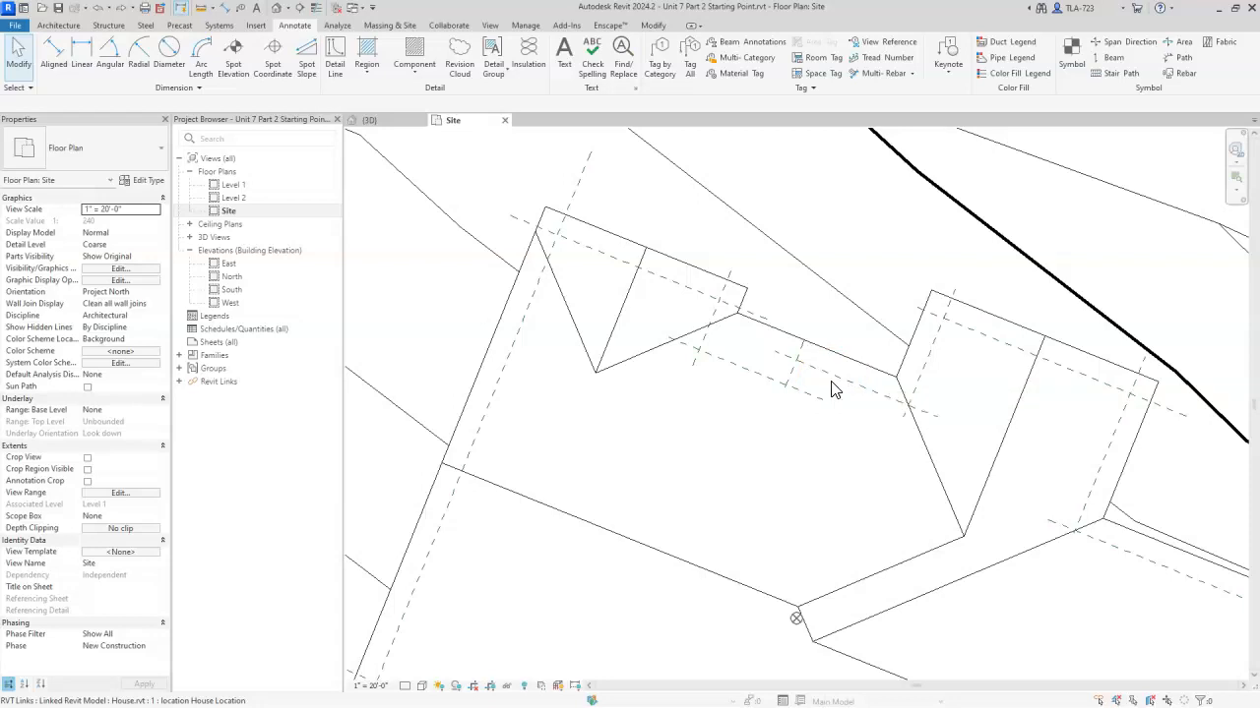
pyautogui.moveTo(1071, 660); pyautogui.dragTo(454, 356, button='middle')
pyautogui.scroll(-2, 1023, 559)
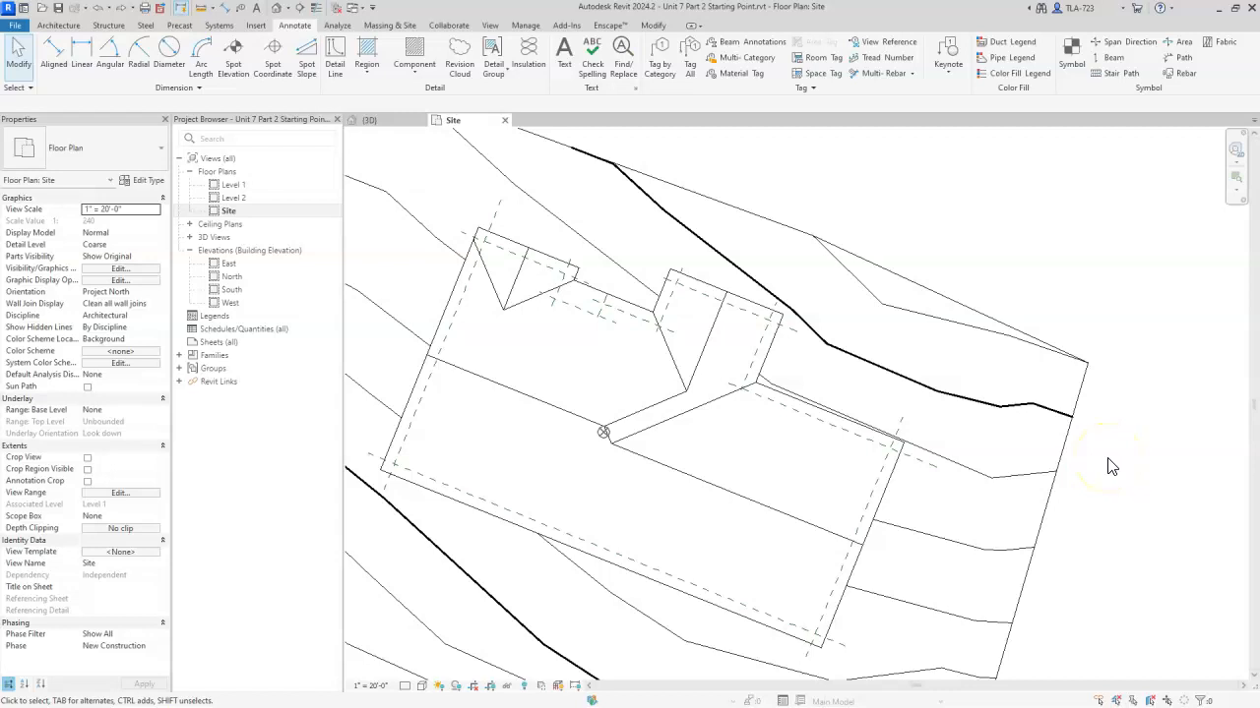
pyautogui.scroll(4, 473, 247)
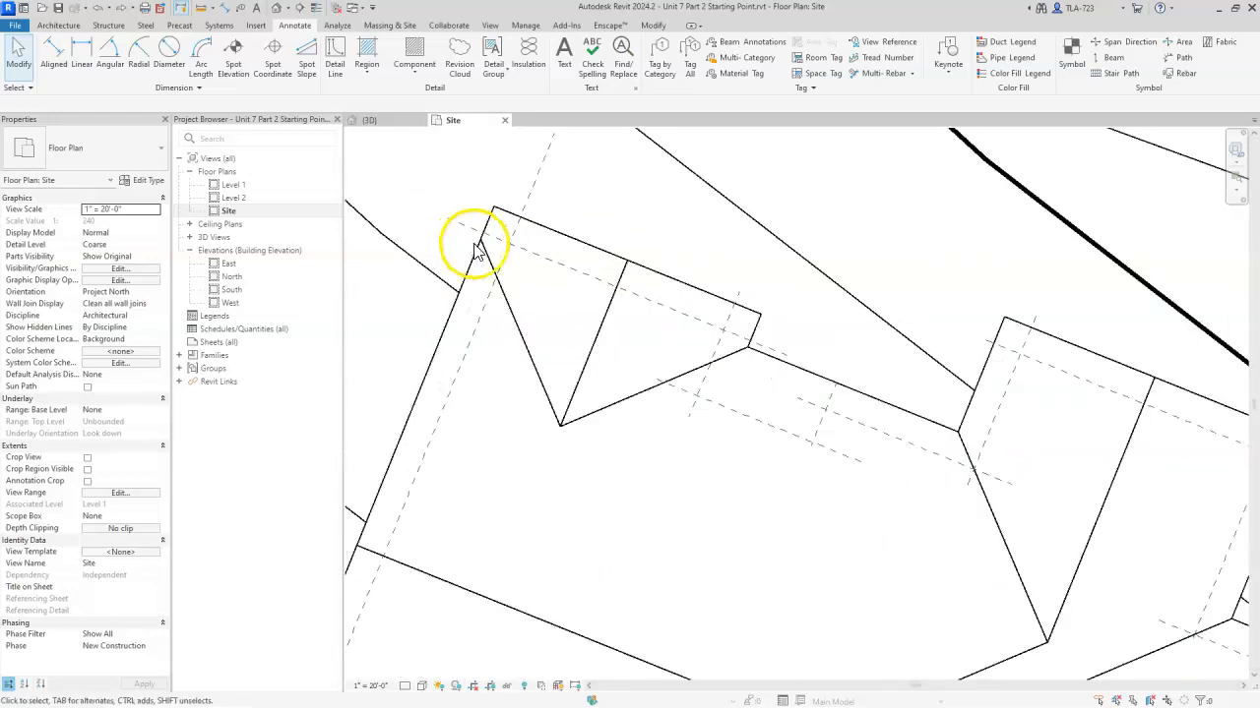
pyautogui.scroll(-3, 787, 423)
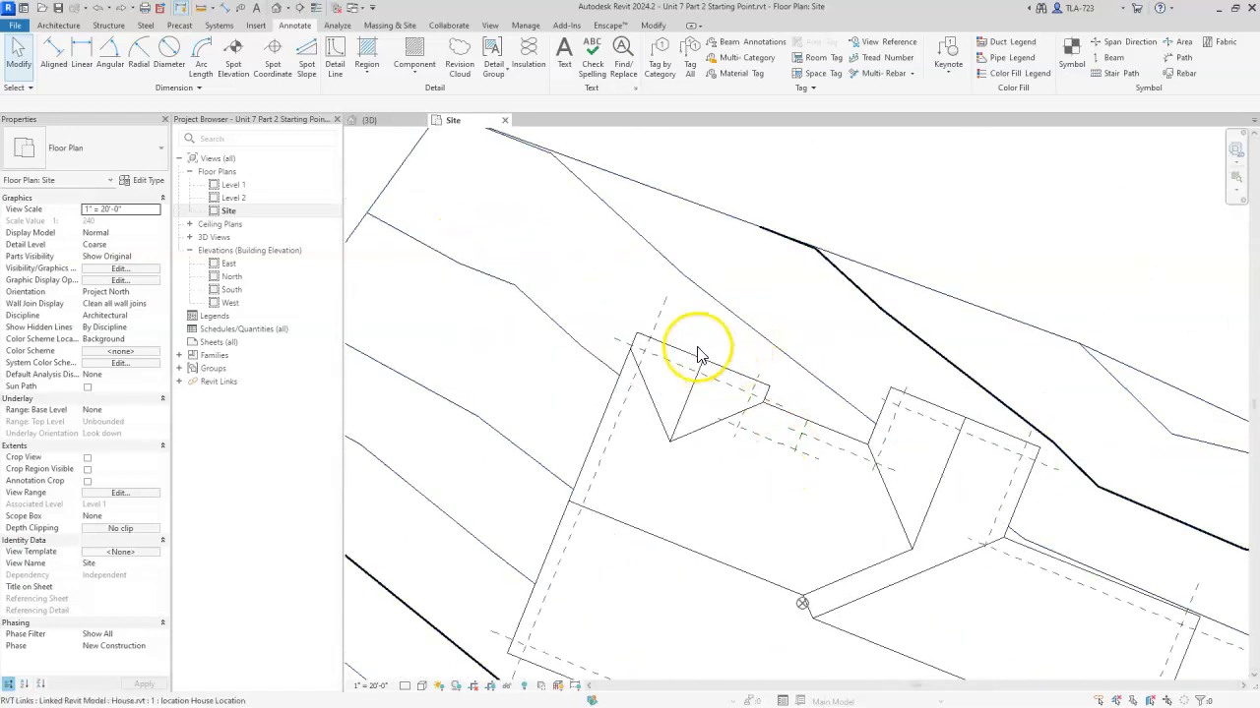
pyautogui.click(718, 309)
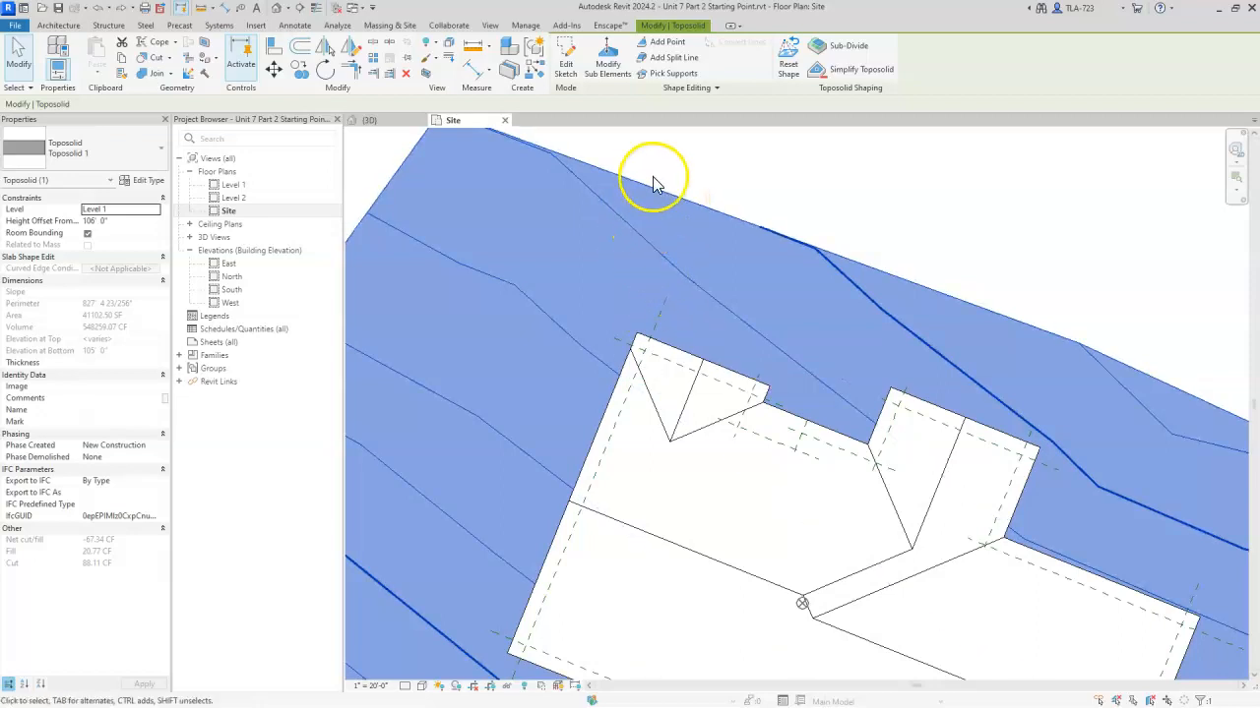
pyautogui.click(825, 192)
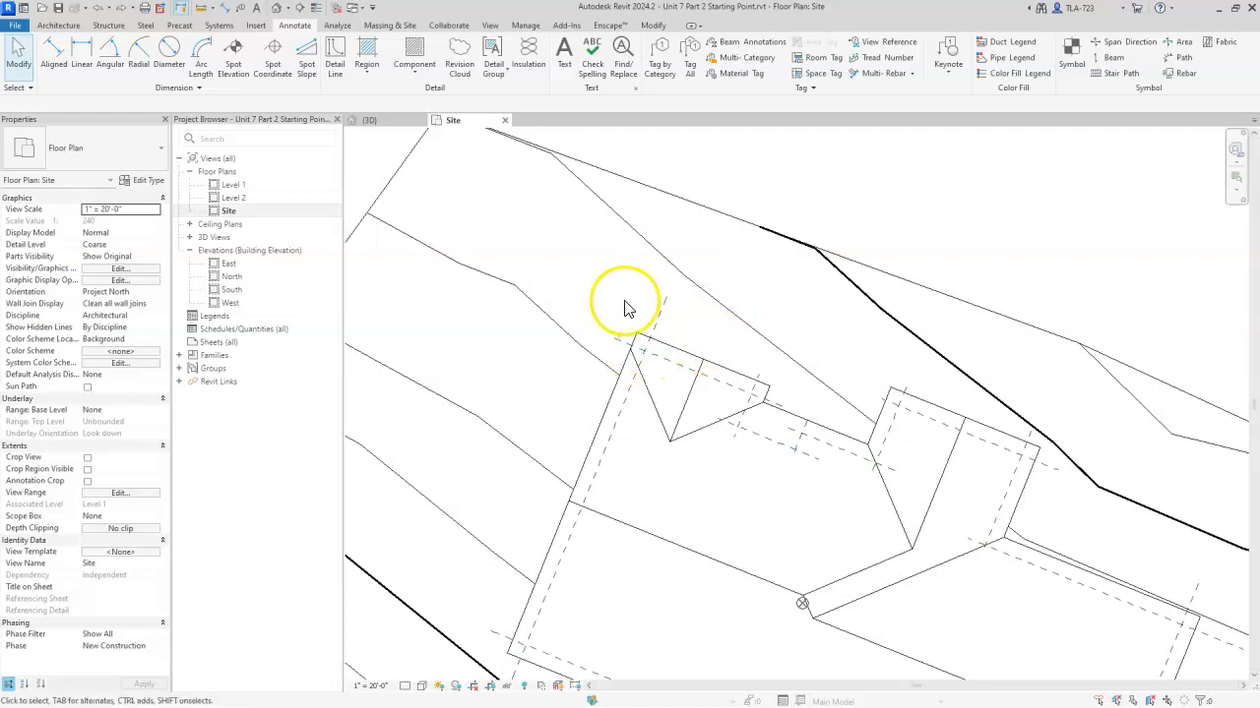
# - Draw a thin detail line about 13' long along the house's front reference line, from the northwest corner to the next reference intersection
pyautogui.click(335, 54)
pyautogui.scroll(3, 644, 347)
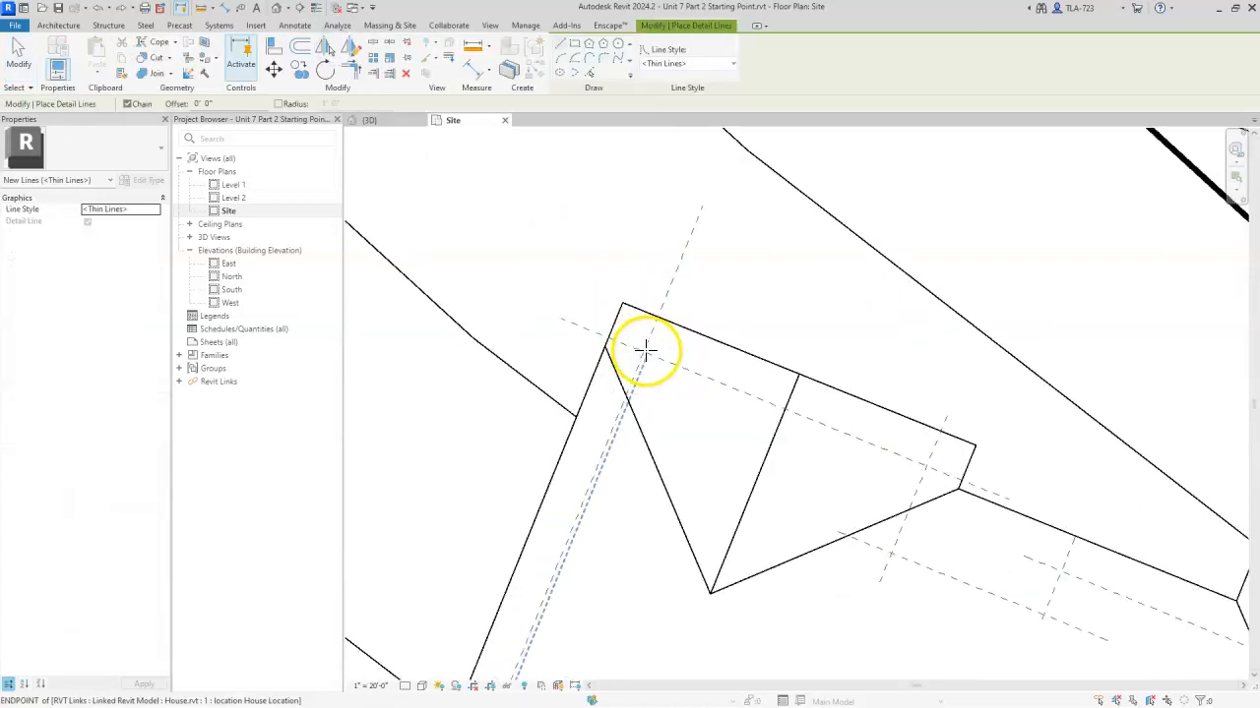
pyautogui.scroll(2, 644, 349)
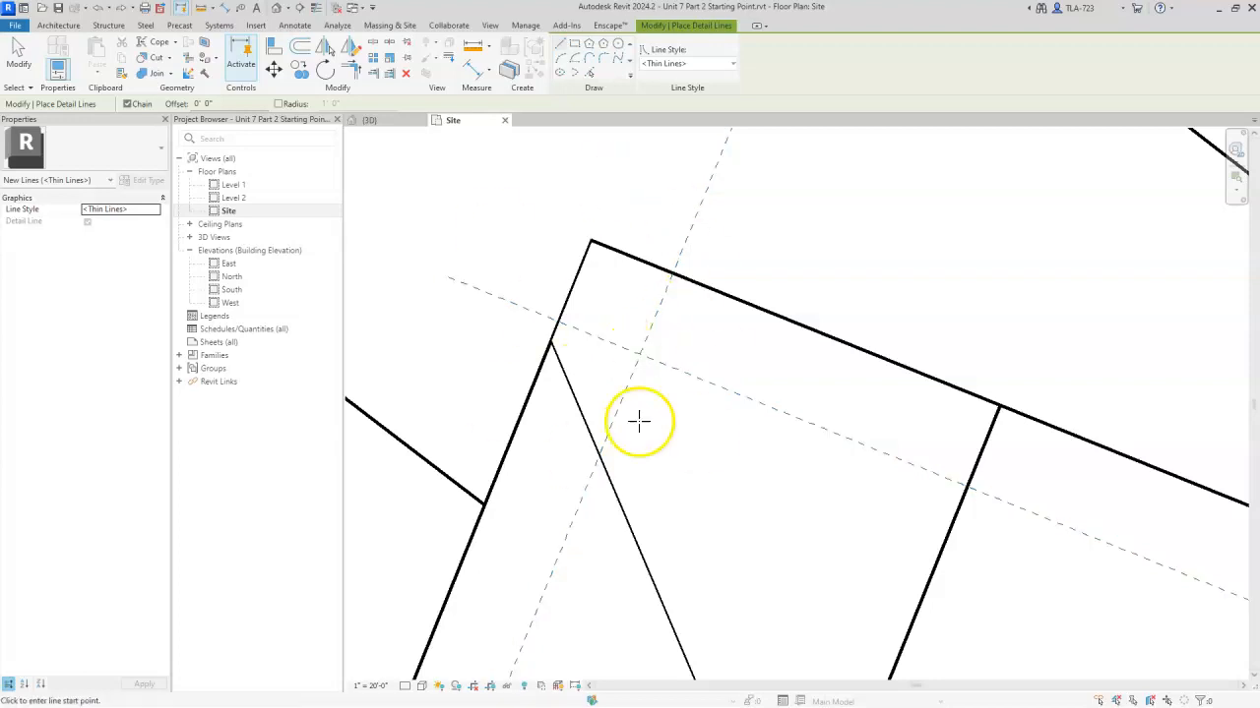
pyautogui.scroll(3, 634, 383)
pyautogui.click(590, 337)
pyautogui.scroll(-2, 528, 266)
pyautogui.scroll(-3, 529, 265)
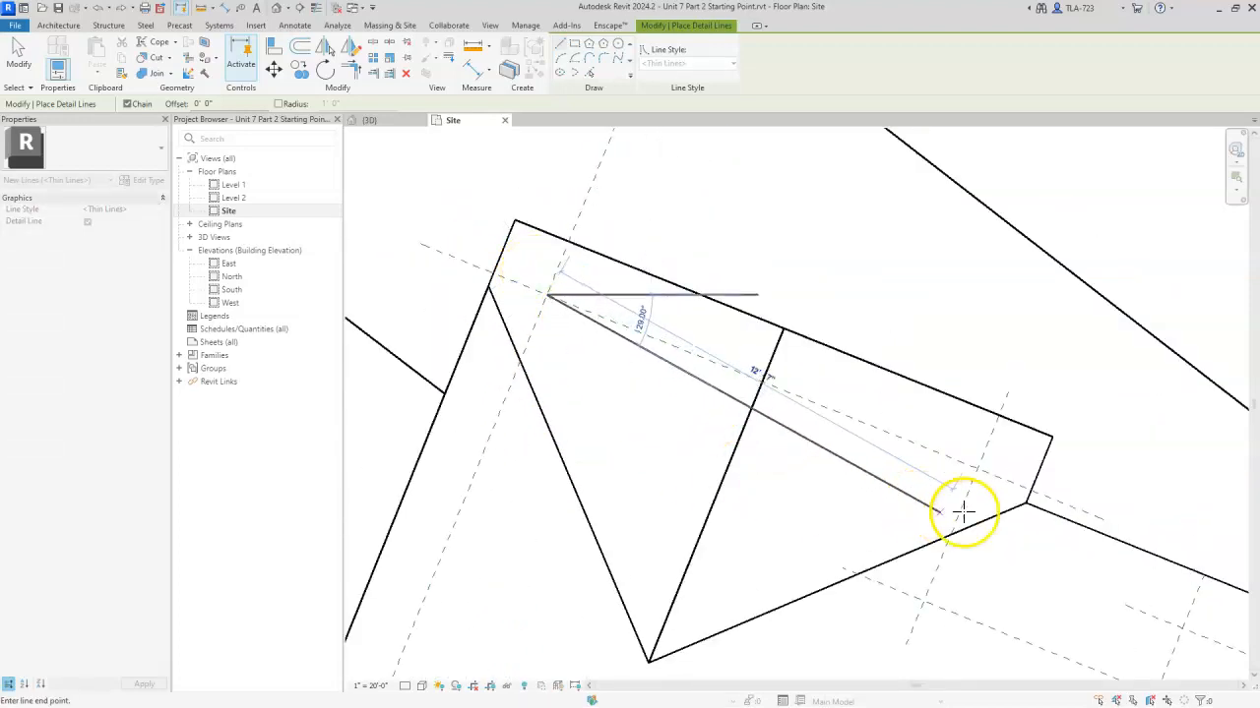
pyautogui.scroll(3, 993, 482)
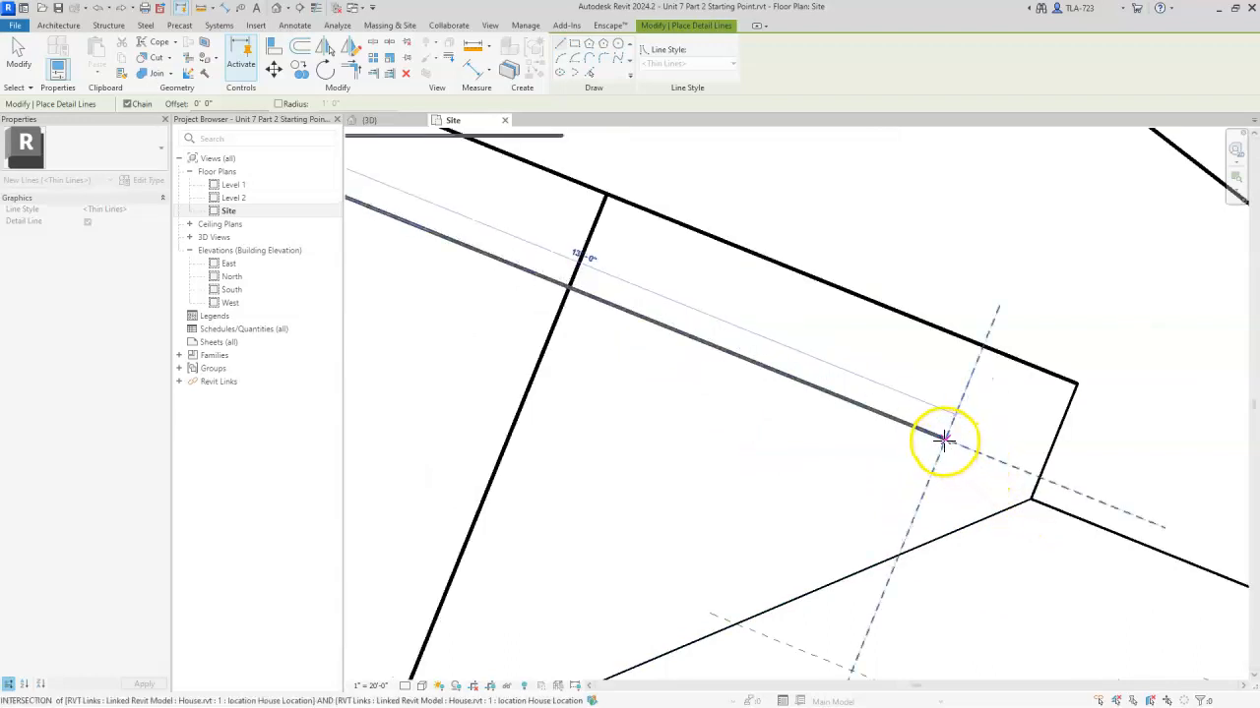
pyautogui.click(945, 437)
# - Continue the detail lines around the entry recess with segments of 4', about 7' and 2', and trace the rest of the house outline
pyautogui.scroll(-2, 999, 313)
pyautogui.scroll(-1, 999, 313)
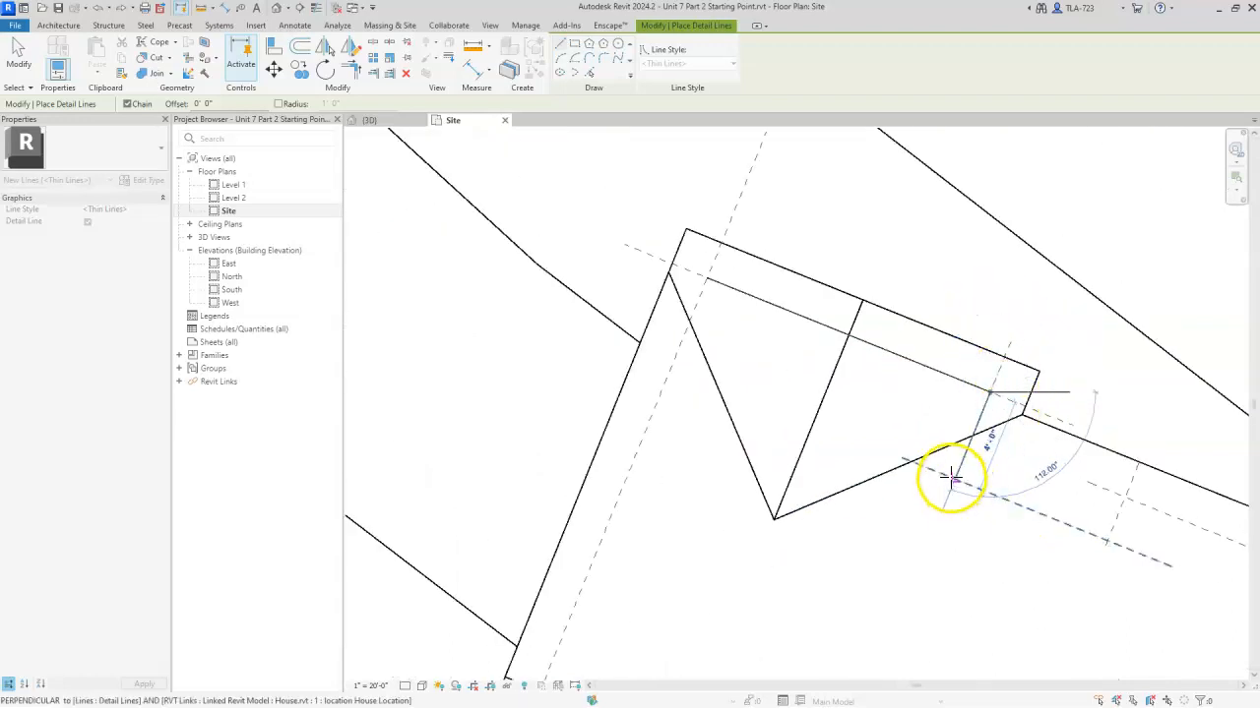
pyautogui.click(954, 479)
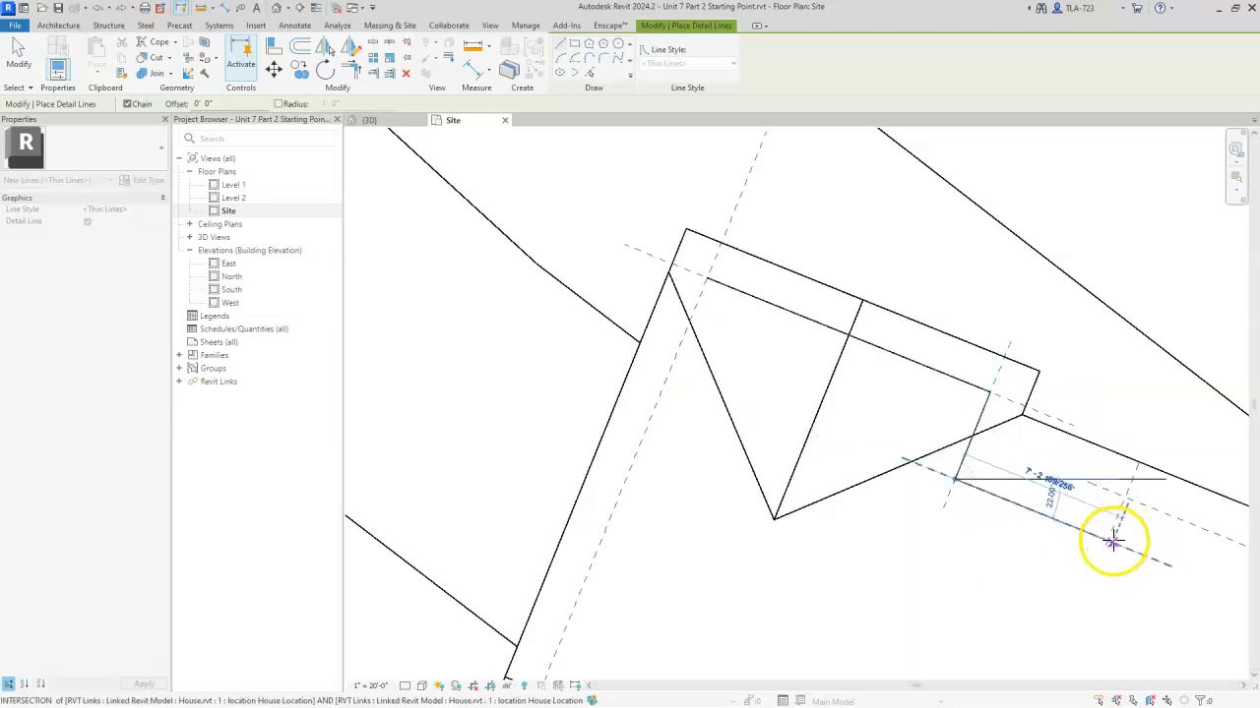
pyautogui.click(1107, 540)
pyautogui.click(1125, 501)
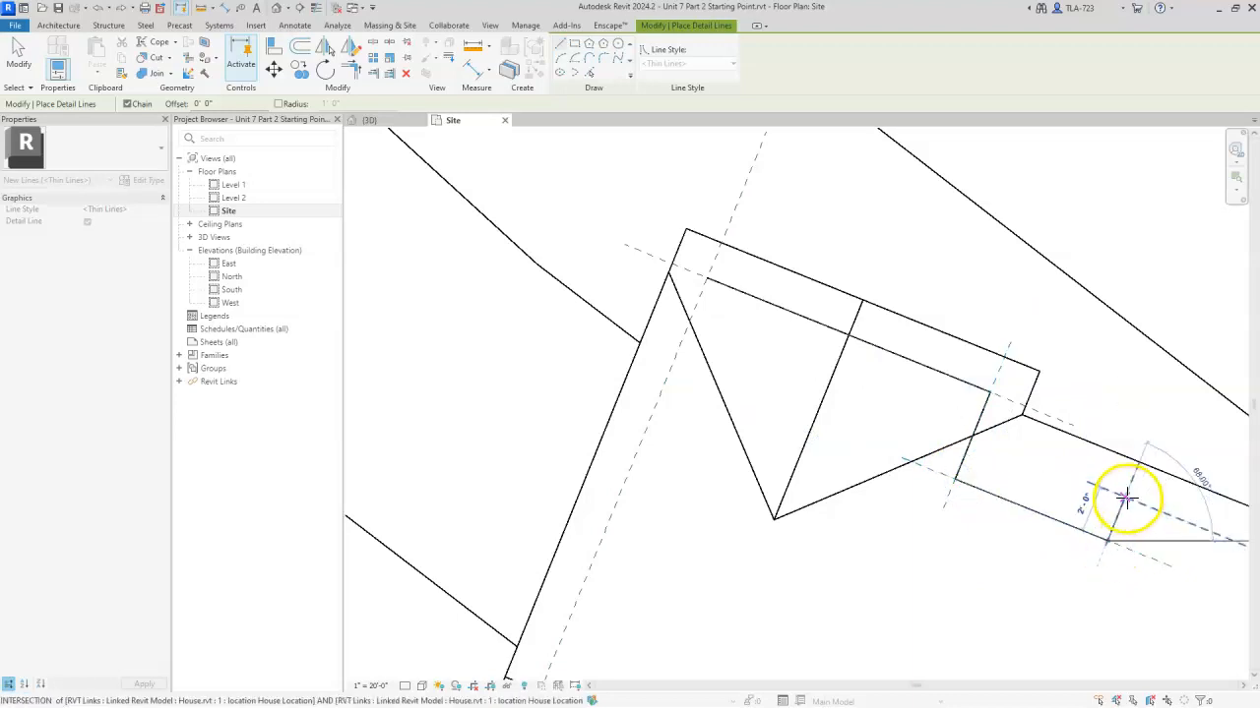
pyautogui.scroll(-2, 643, 359)
pyautogui.scroll(2, 1004, 484)
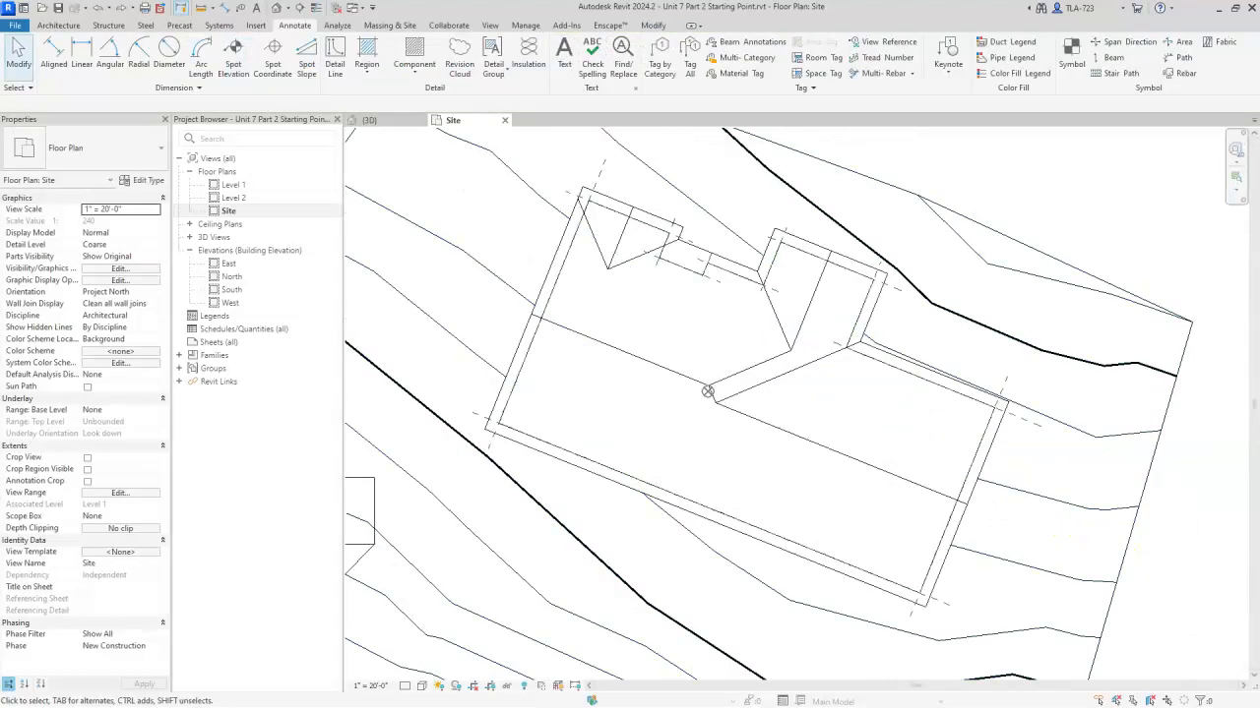
pyautogui.scroll(3, 675, 220)
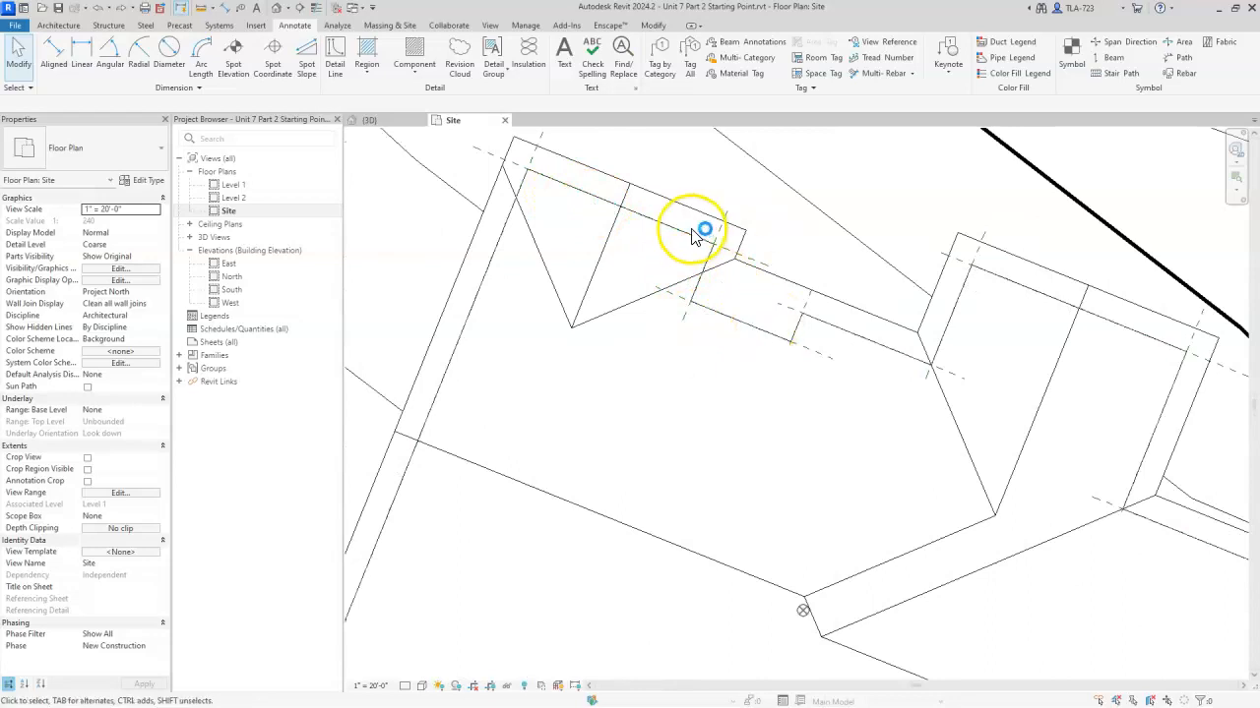
pyautogui.scroll(-3, 694, 236)
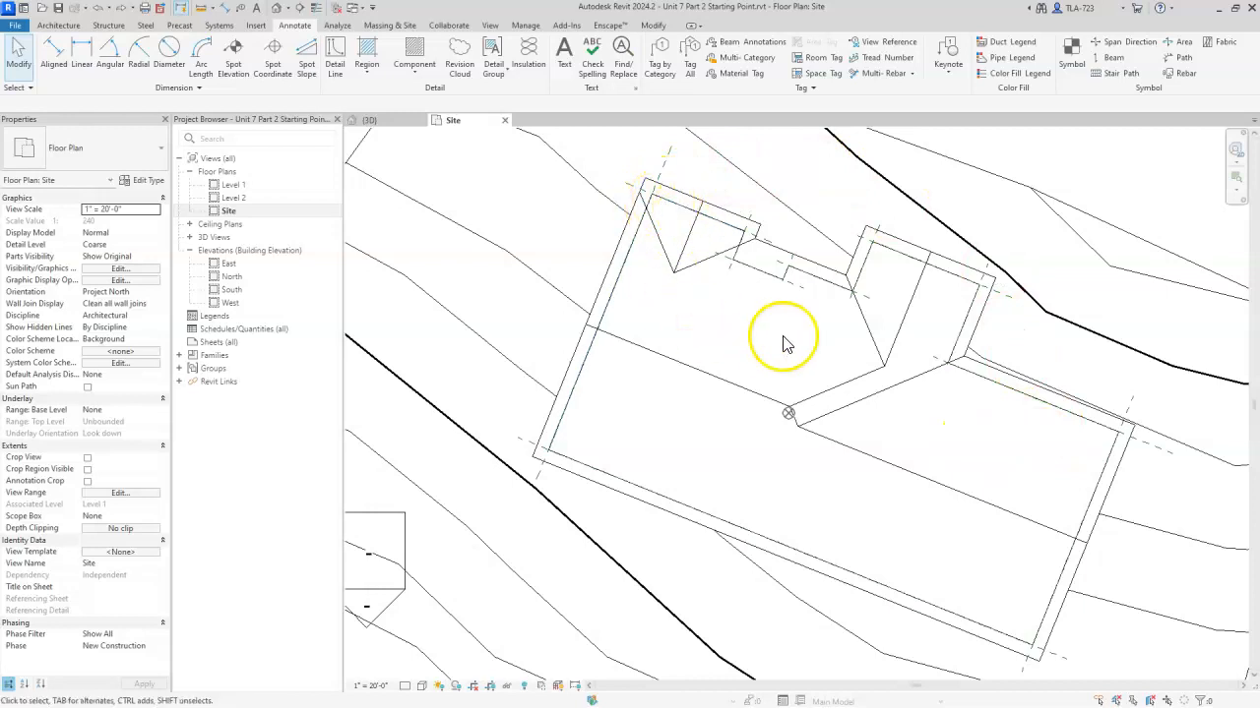
# - Temporarily hide the linked house in the Site plan
pyautogui.click(1095, 152)
pyautogui.scroll(-2, 895, 338)
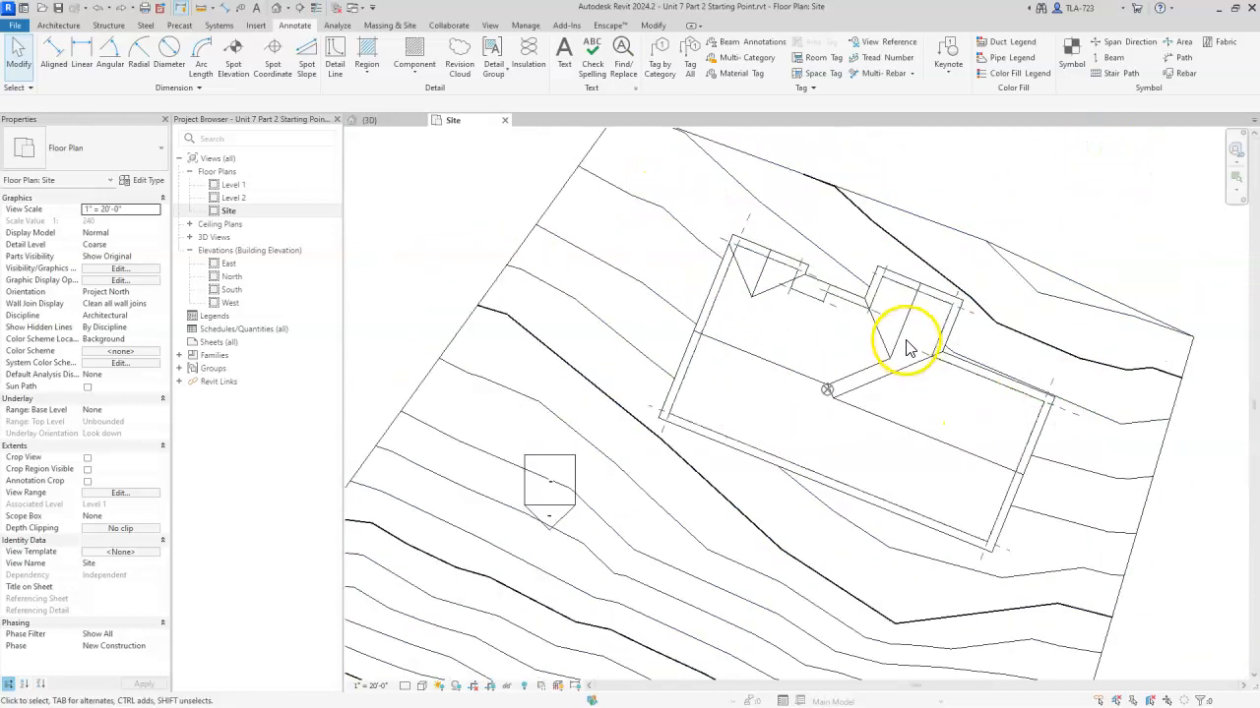
pyautogui.rightClick(909, 287)
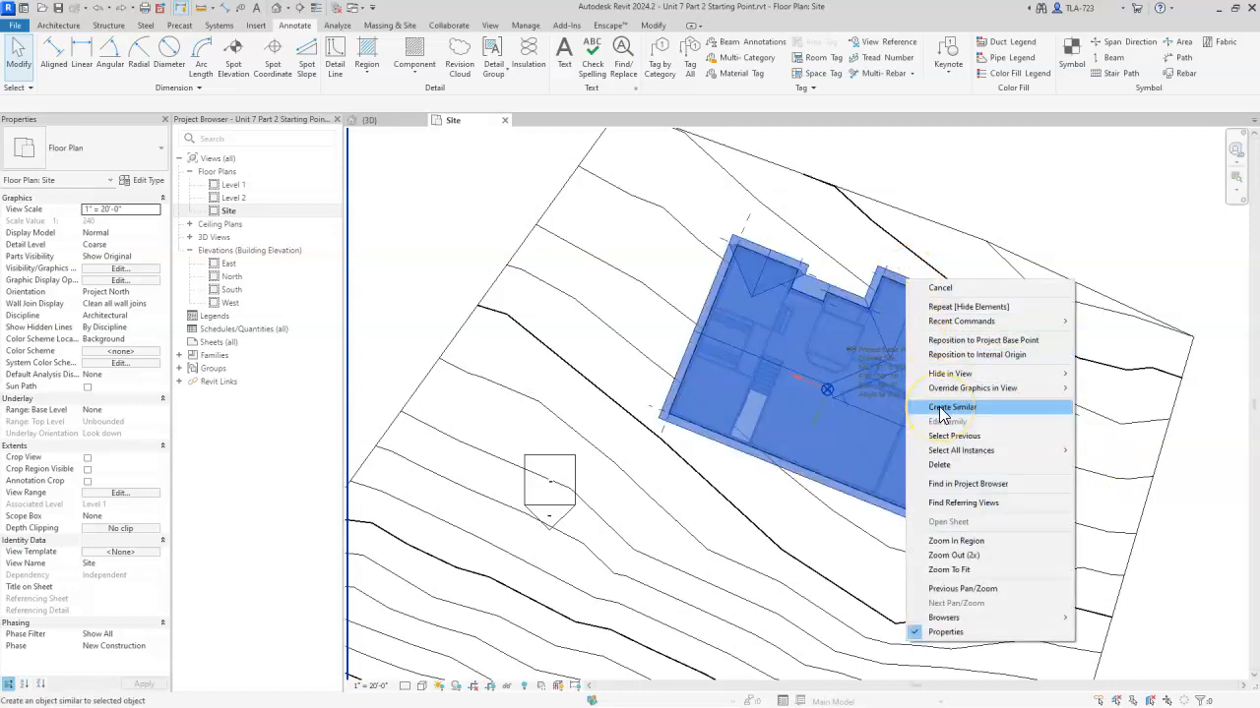
pyautogui.moveTo(984, 374)
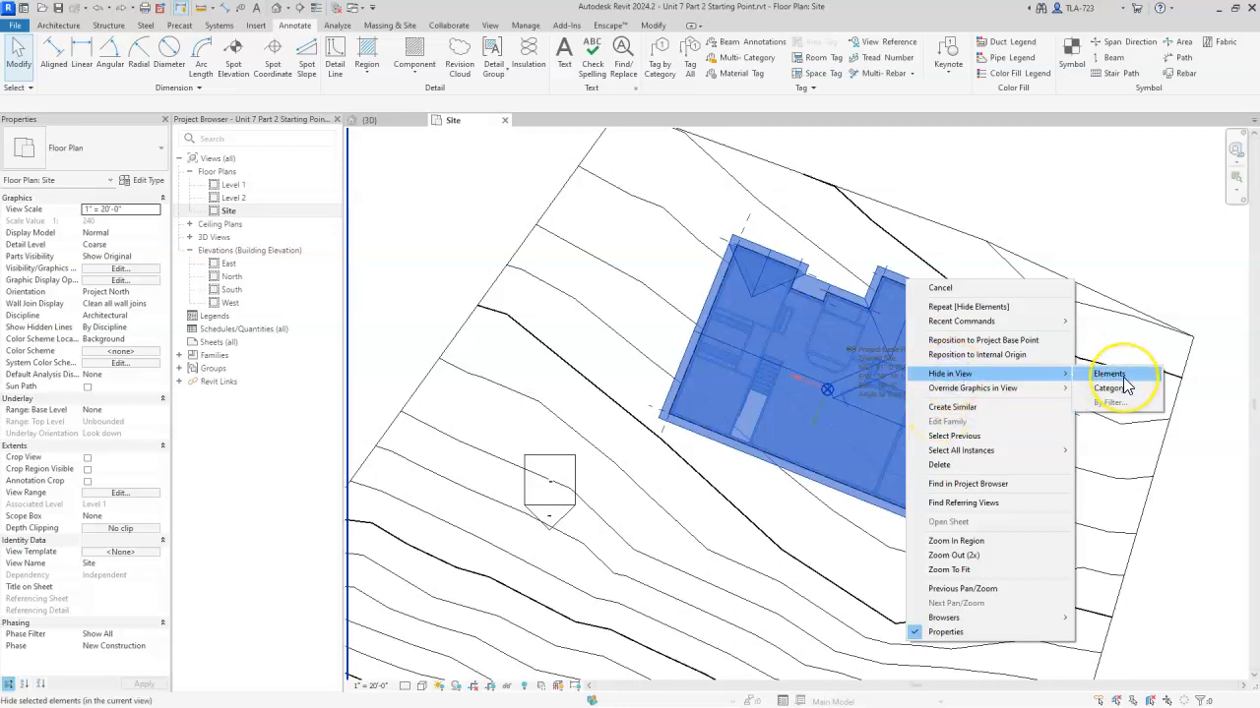
pyautogui.click(507, 686)
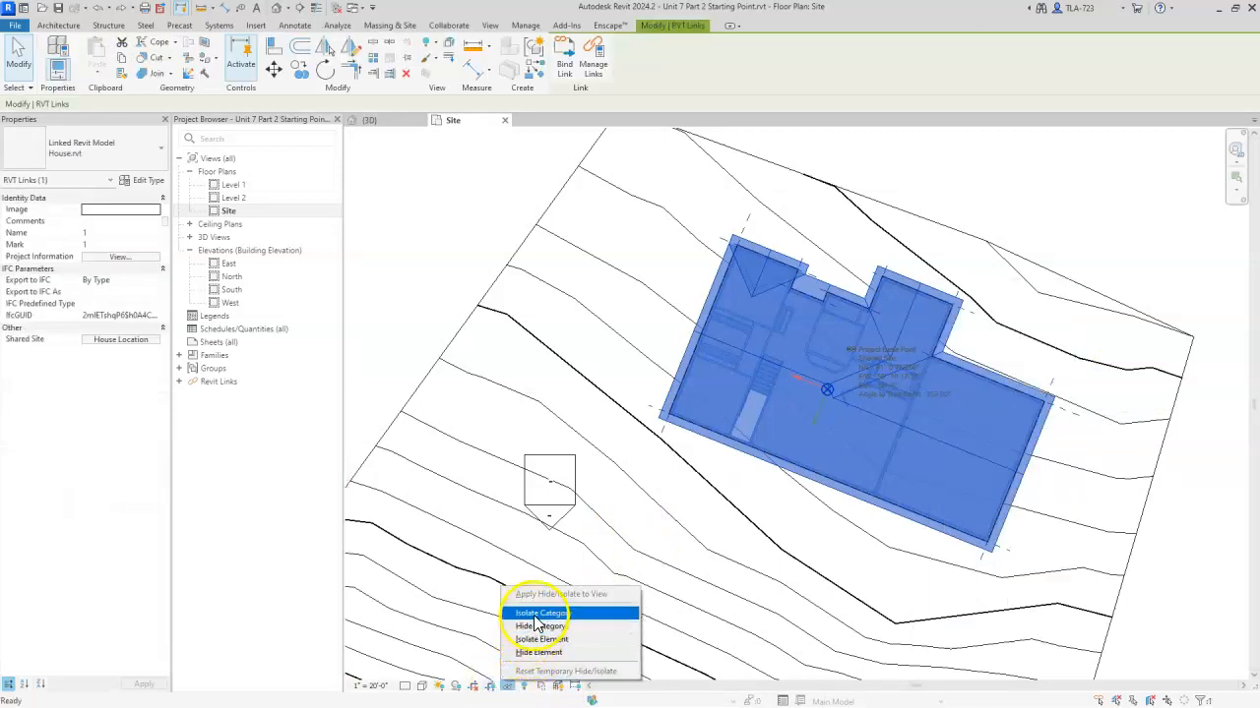
pyautogui.click(539, 653)
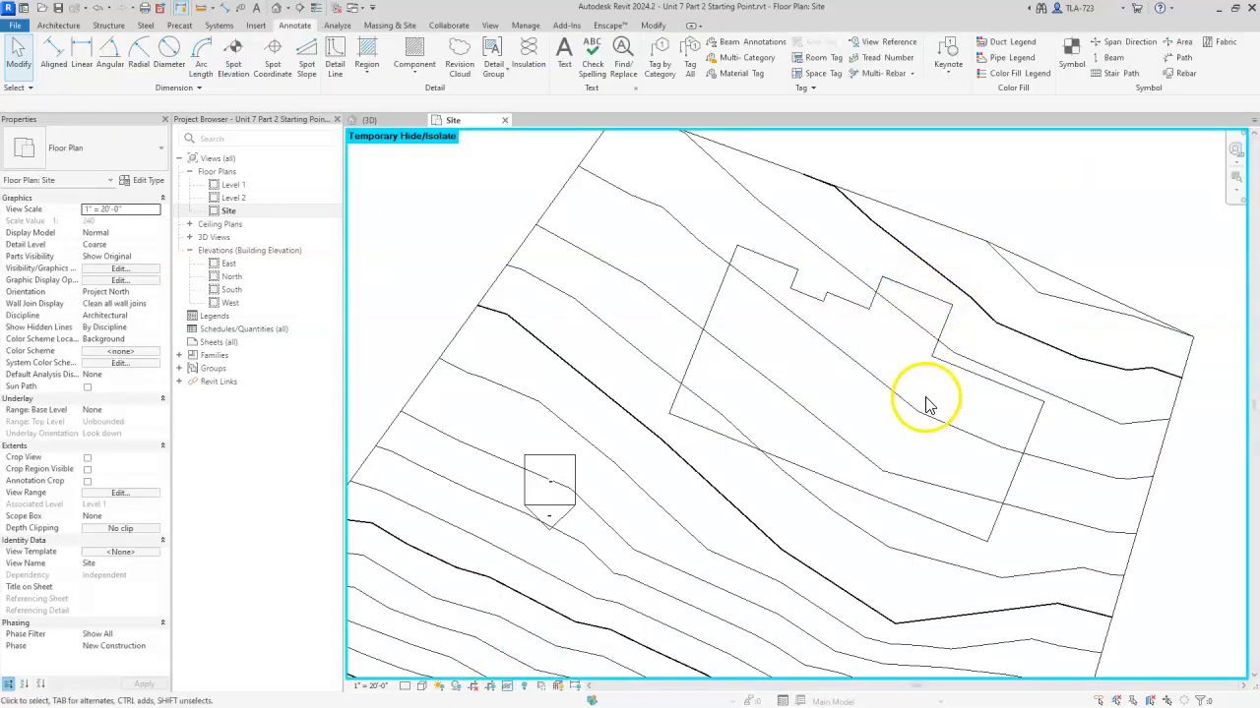
# - Add points to the New Construction toposolid at the northwest corner of the house outline and at each corner of the entry recess
pyautogui.click(822, 255)
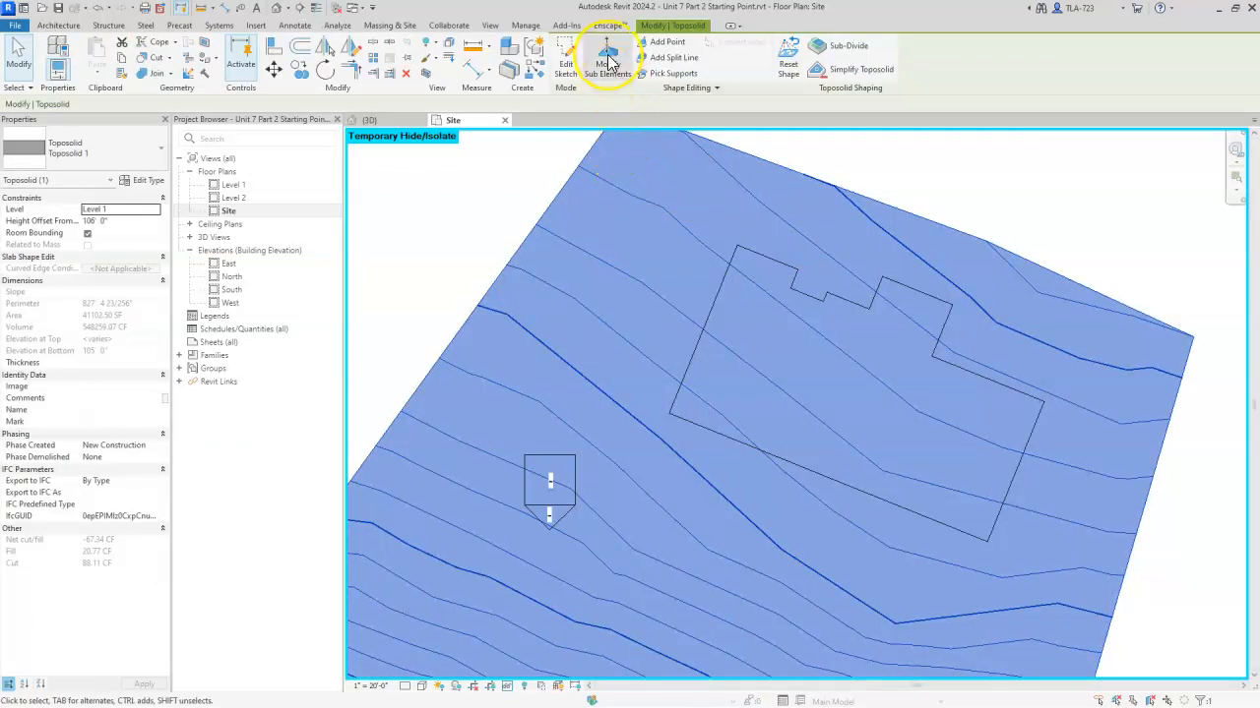
pyautogui.click(667, 44)
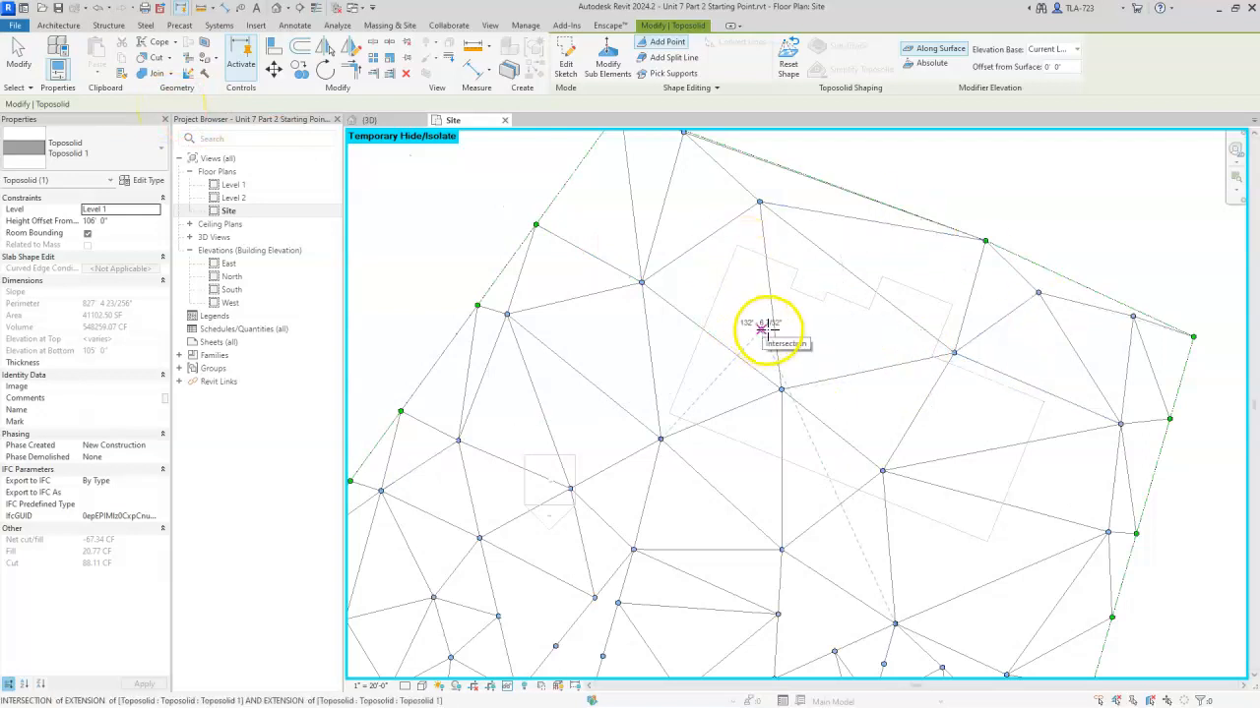
pyautogui.scroll(3, 844, 247)
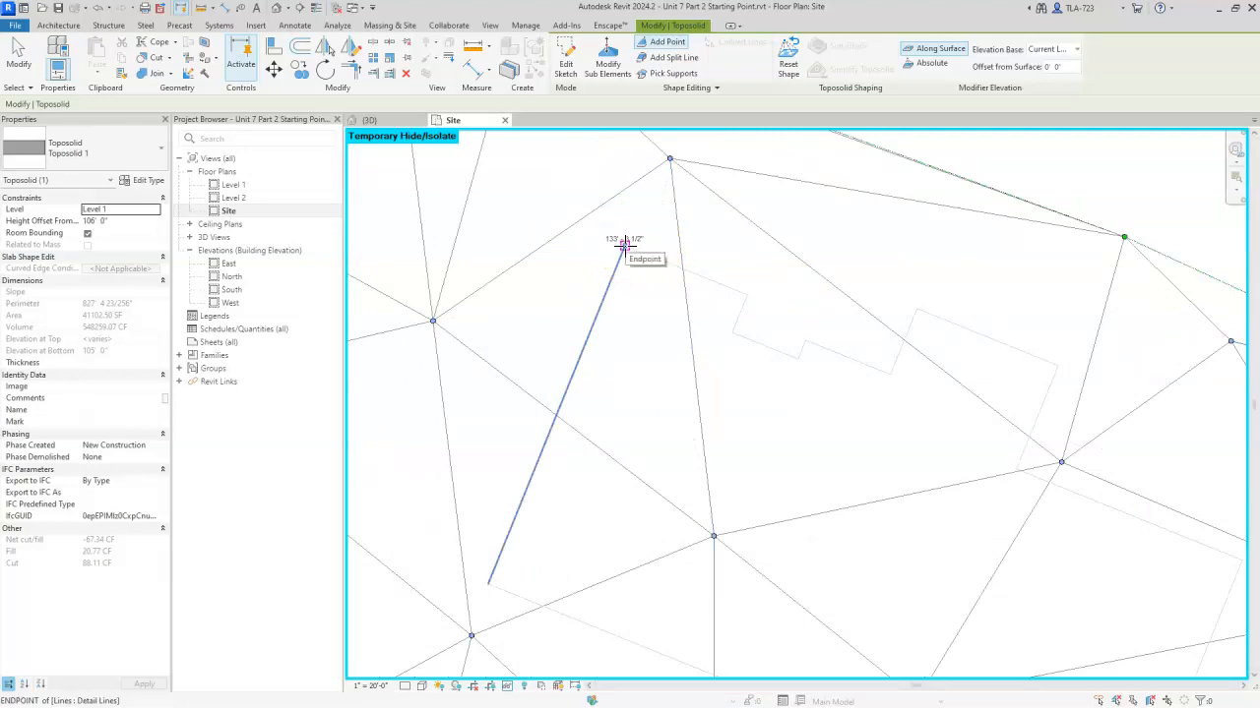
pyautogui.click(623, 245)
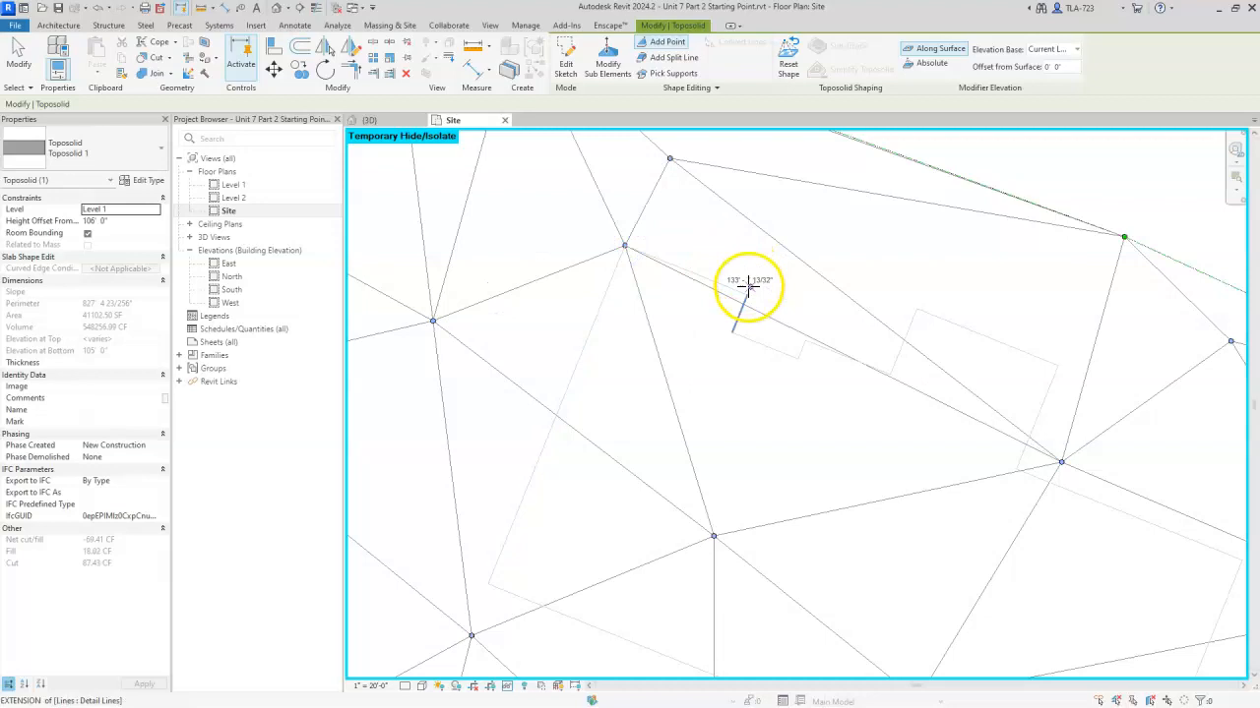
pyautogui.click(745, 295)
pyautogui.click(731, 333)
pyautogui.click(797, 357)
pyautogui.click(805, 341)
pyautogui.click(892, 372)
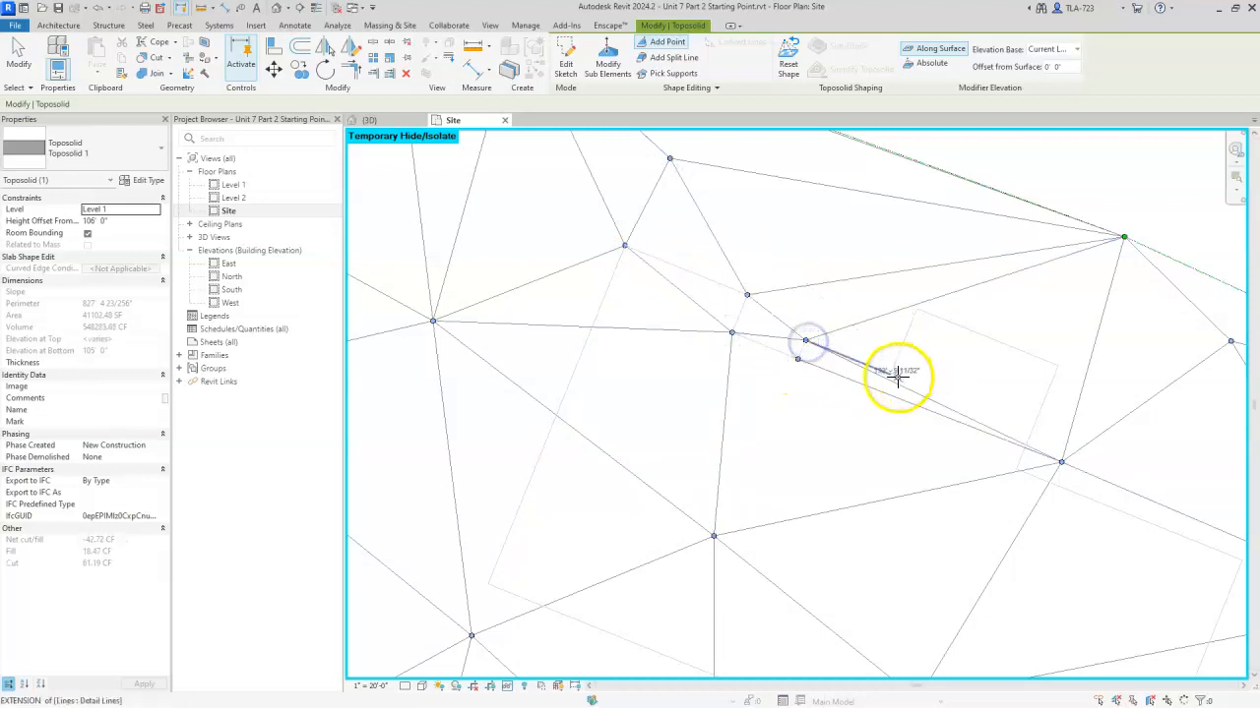
# - Add toposolid points at the corners of the projecting bay and the northeast corner of the house outline, and finish adding points
pyautogui.click(917, 309)
pyautogui.click(1057, 366)
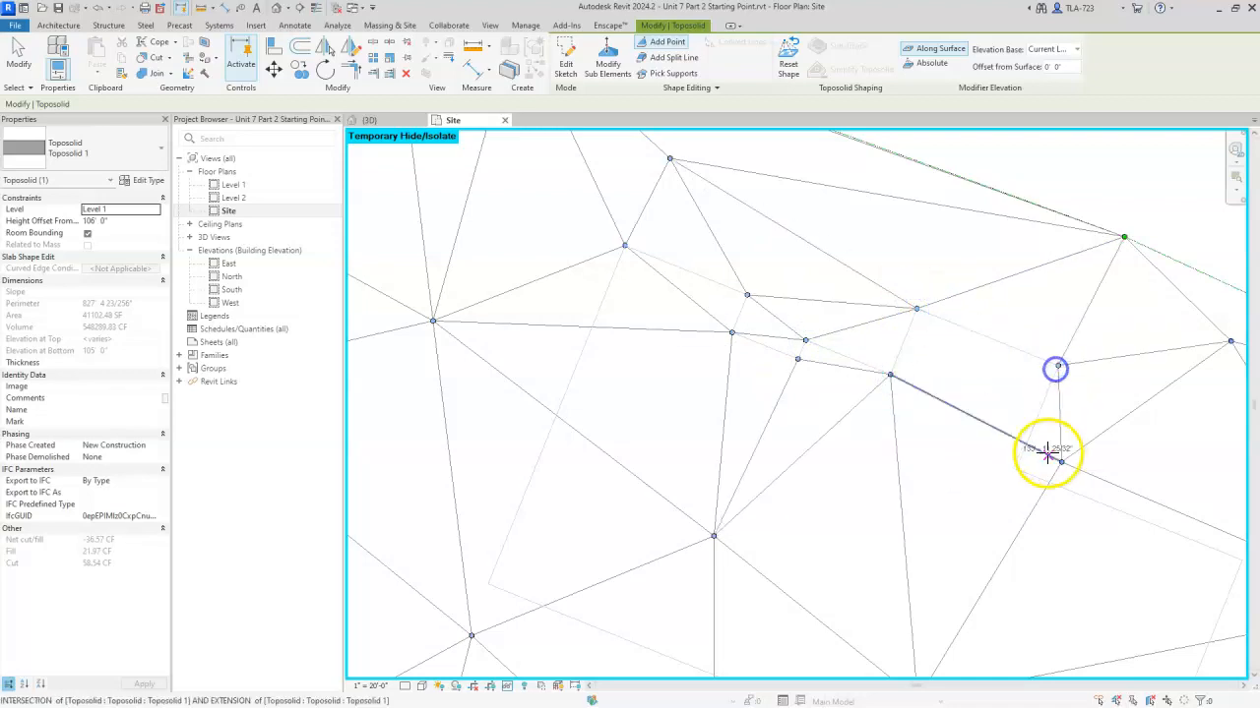
pyautogui.click(1017, 468)
pyautogui.scroll(-1, 780, 330)
pyautogui.scroll(-1, 780, 329)
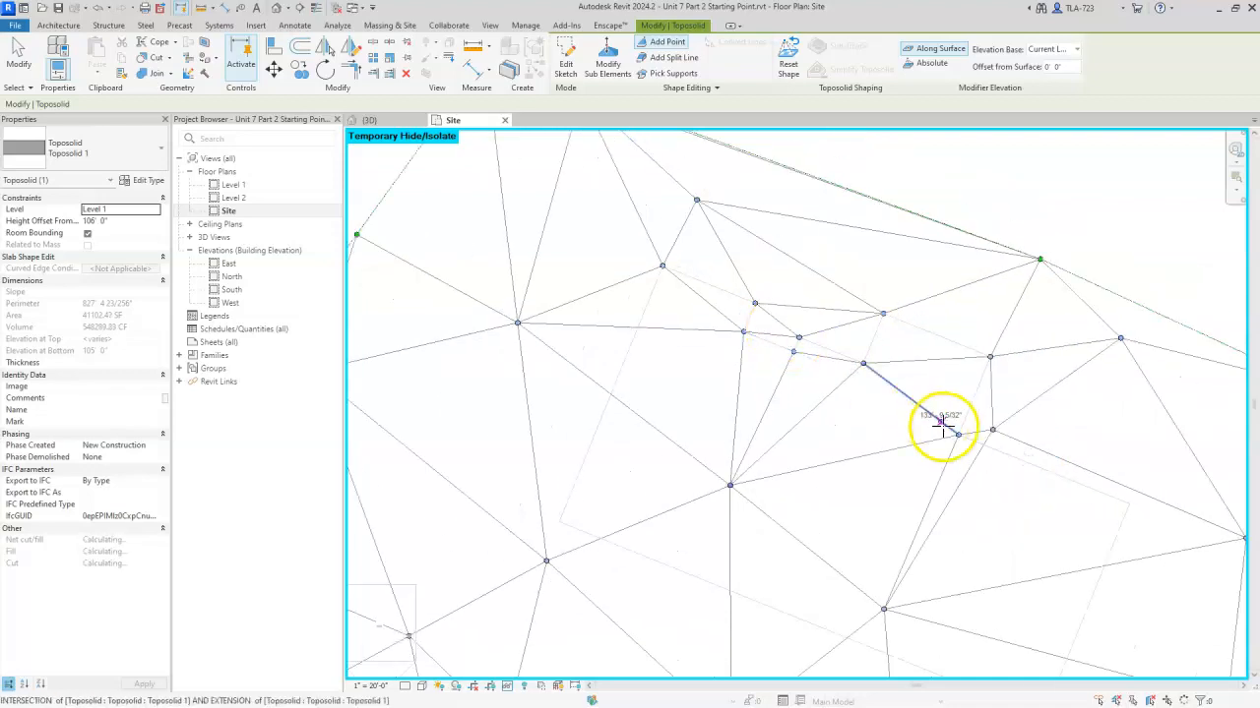
pyautogui.click(1128, 503)
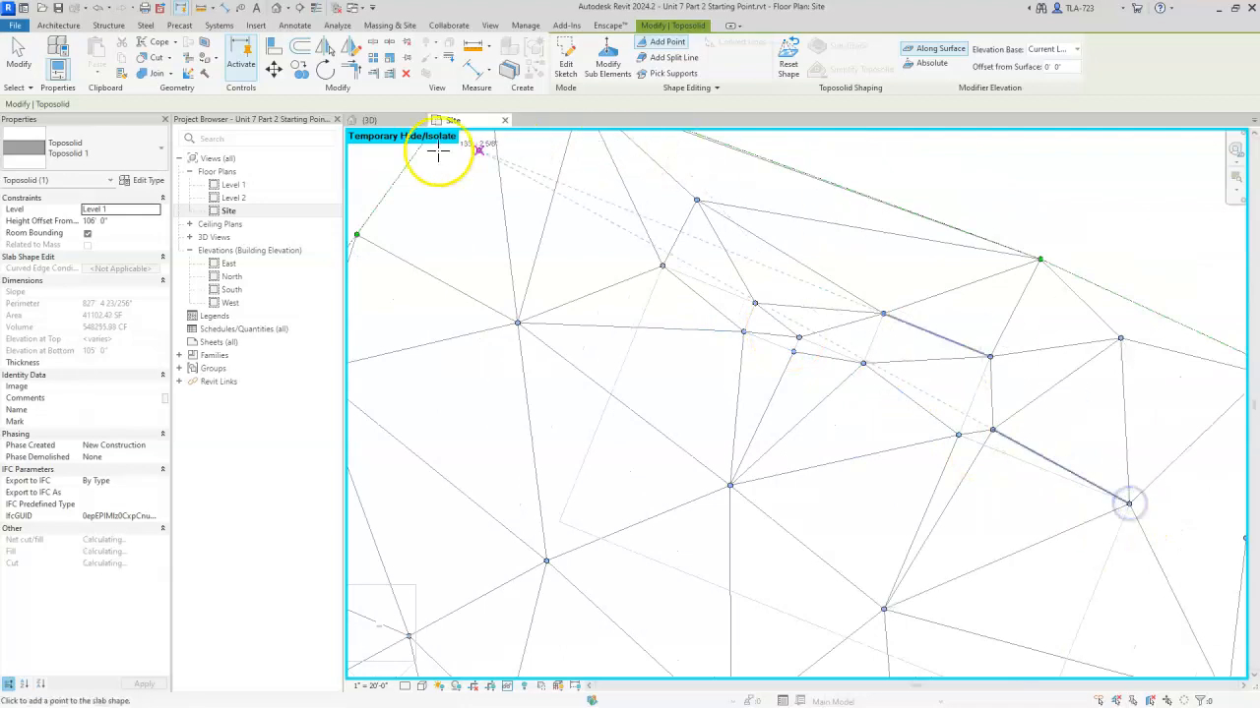
pyautogui.click(18, 57)
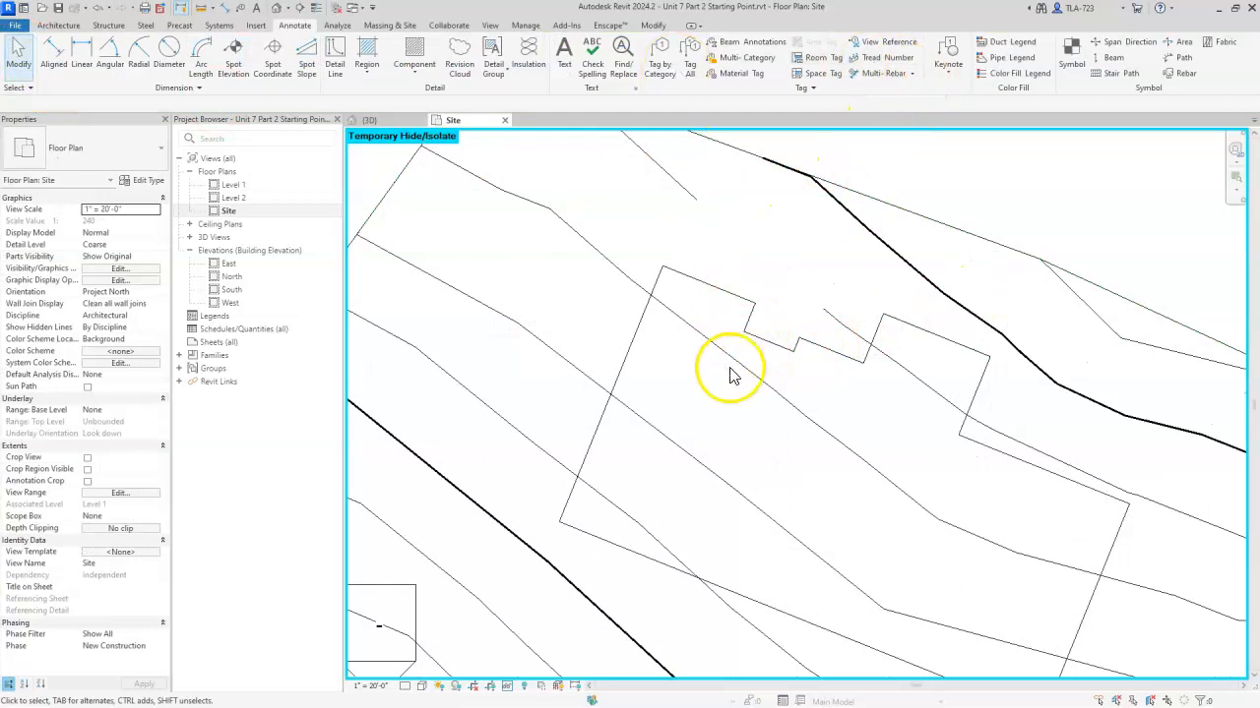
# - Open the New Construction toposolid's points for editing and select the northwest house corner together with the two west-side corners of the entry recess
pyautogui.click(776, 172)
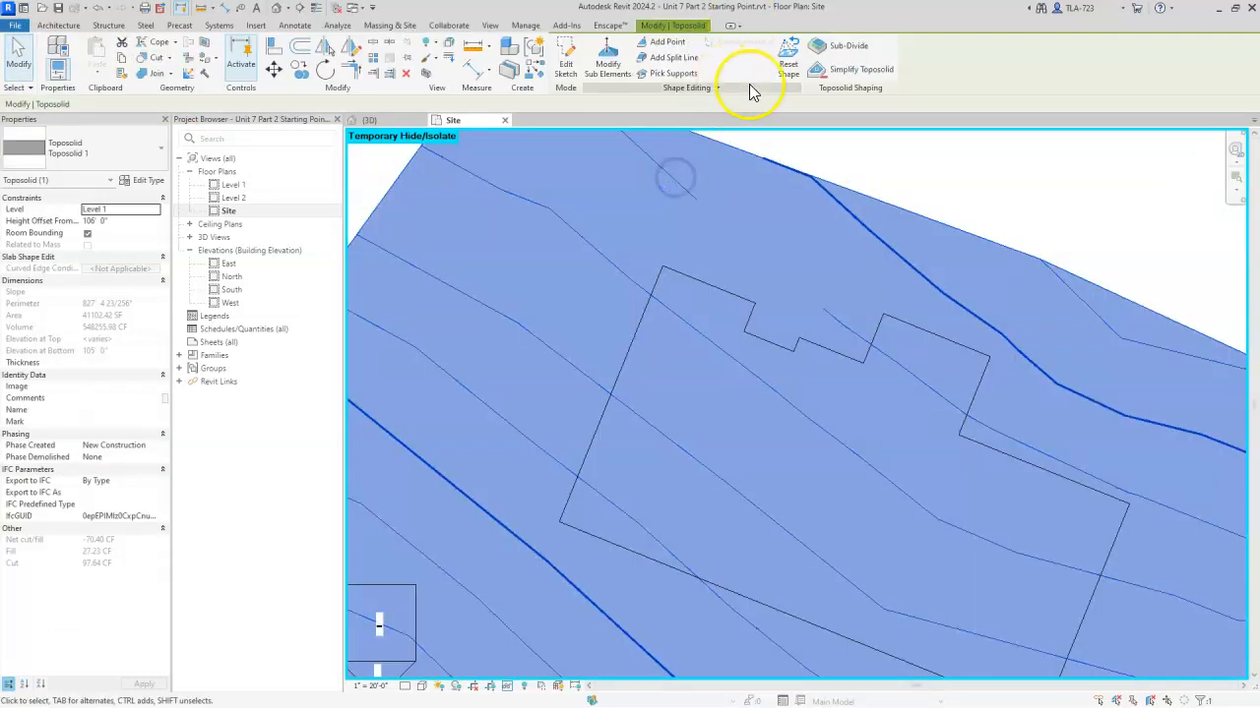
pyautogui.click(608, 61)
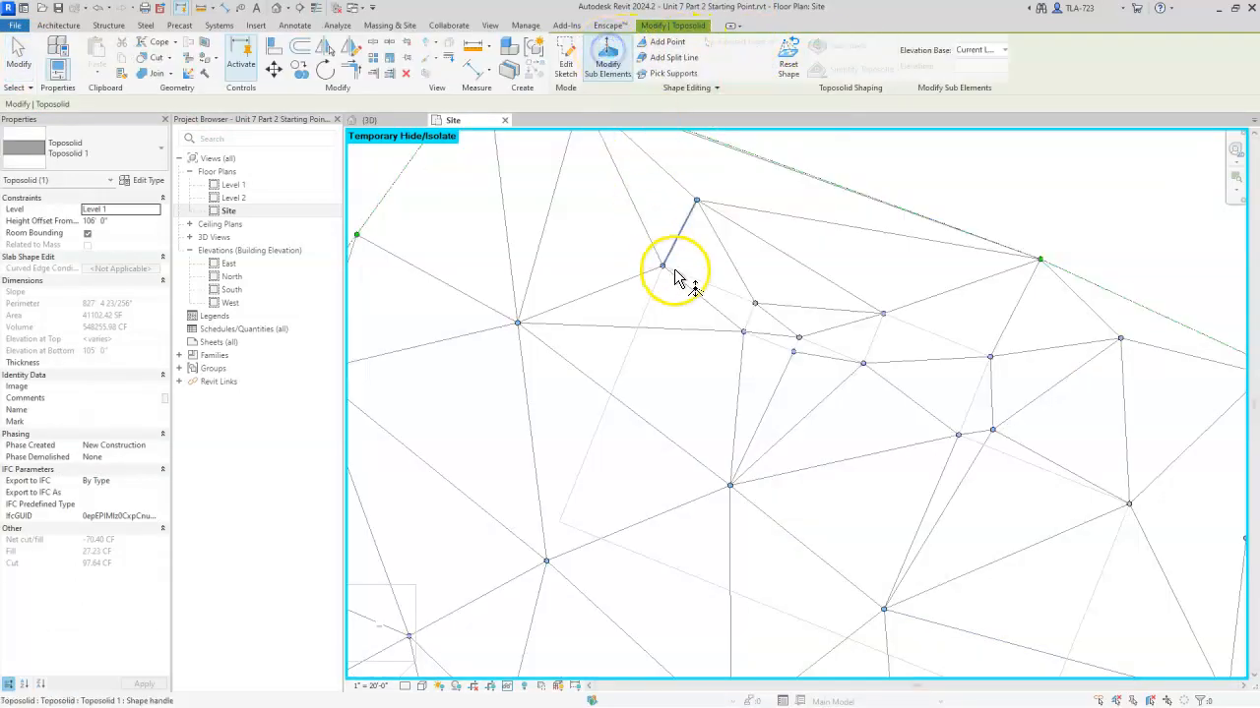
pyautogui.click(663, 268)
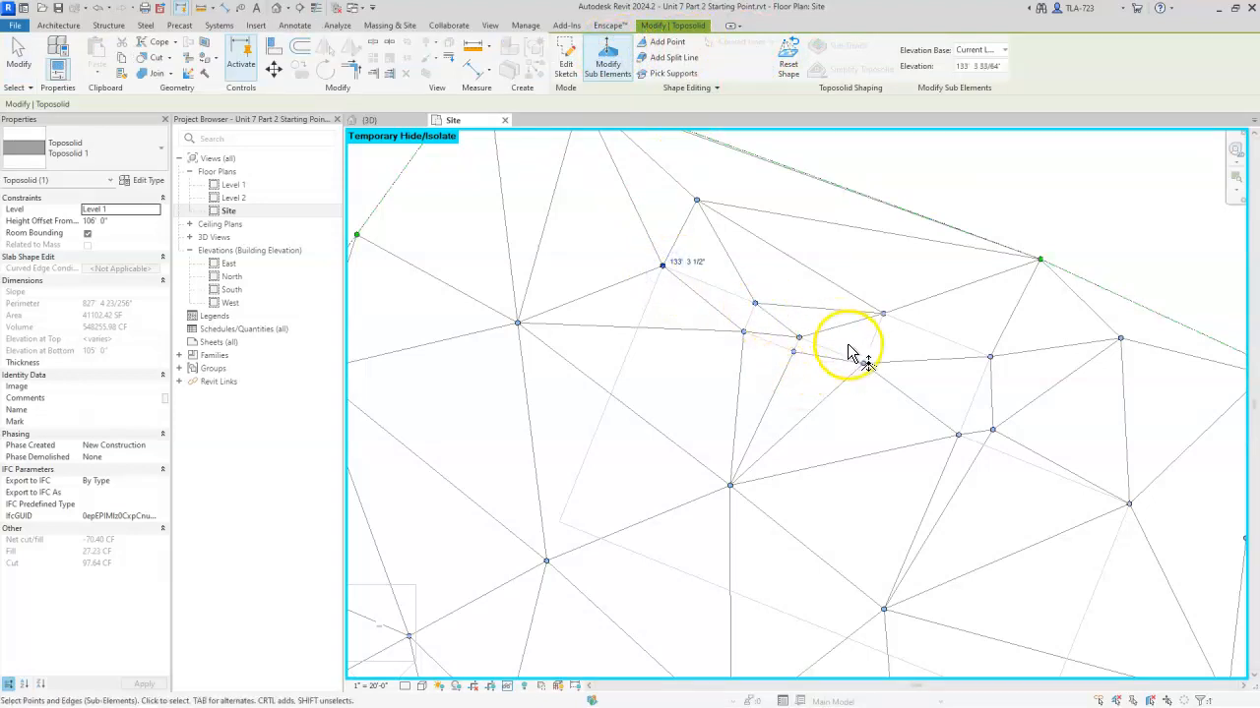
pyautogui.scroll(3, 748, 314)
pyautogui.keyDown('ctrl'); pyautogui.click(762, 297); pyautogui.keyUp('ctrl')
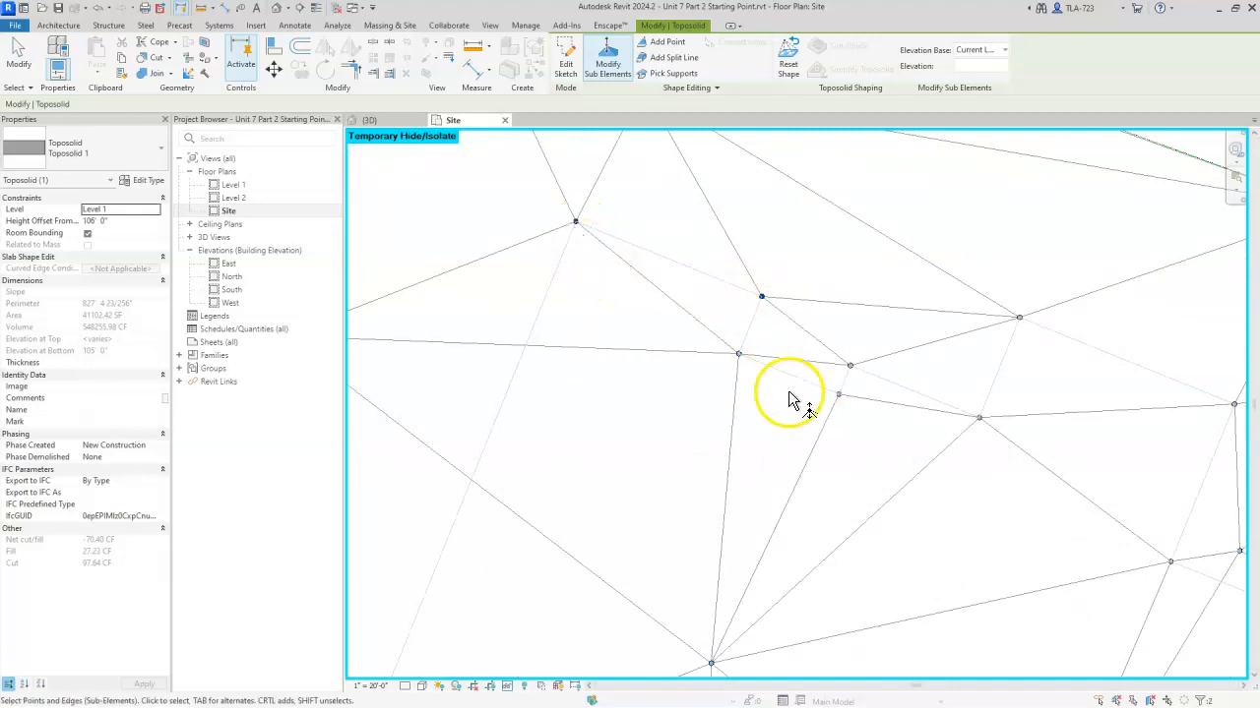
pyautogui.keyDown('ctrl'); pyautogui.click(738, 355); pyautogui.keyUp('ctrl')
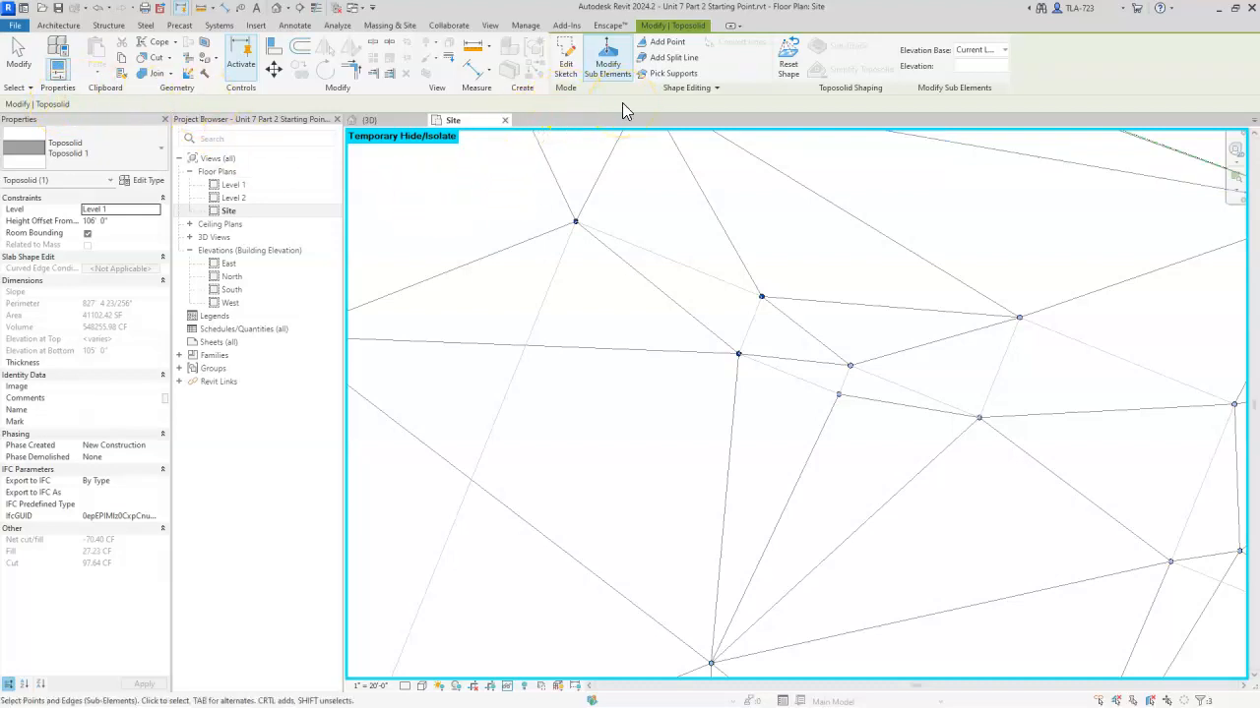
# - Set the elevations of the northwest house corner point and the two west-side entry recess corner points to 128'
pyautogui.click(575, 221)
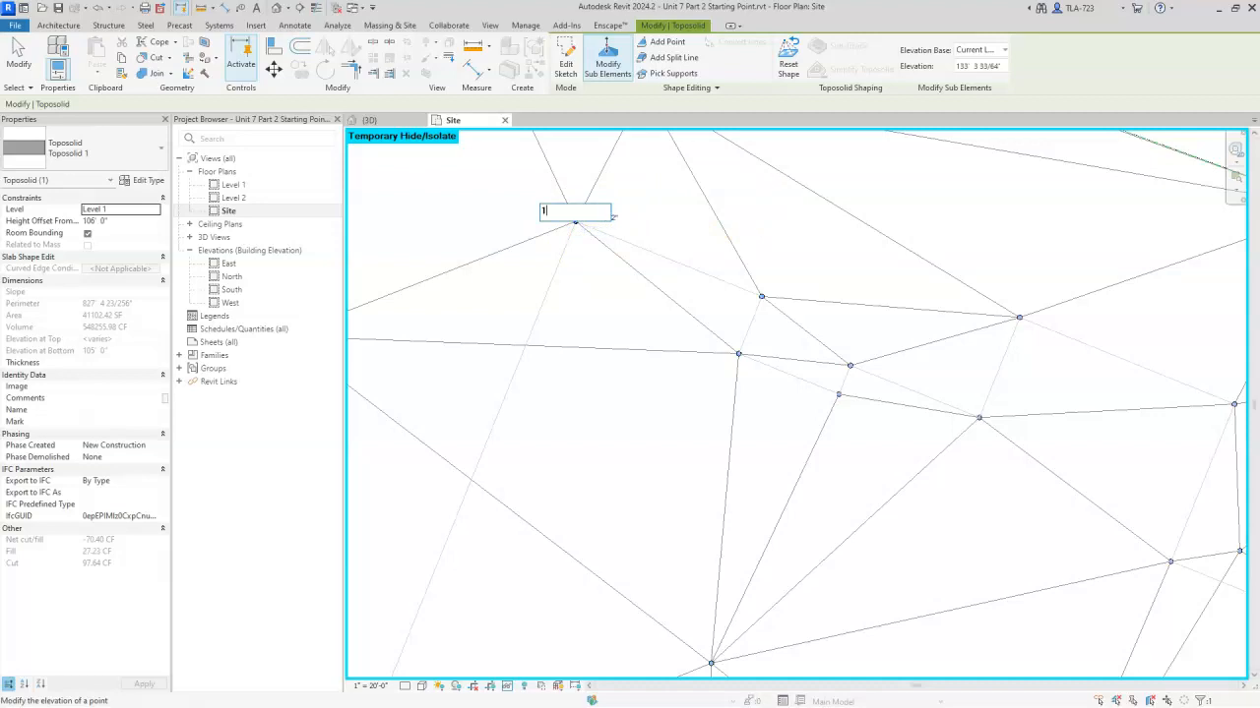
pyautogui.press('Return')
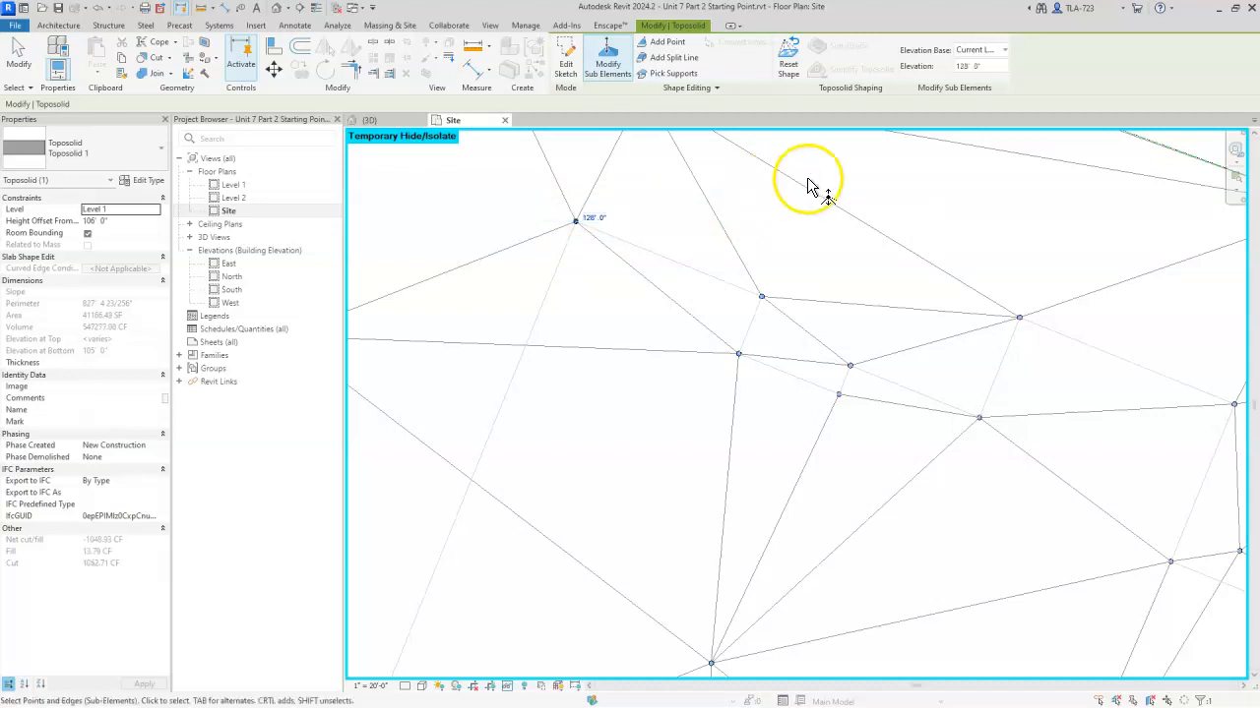
pyautogui.click(761, 298)
pyautogui.click(780, 289)
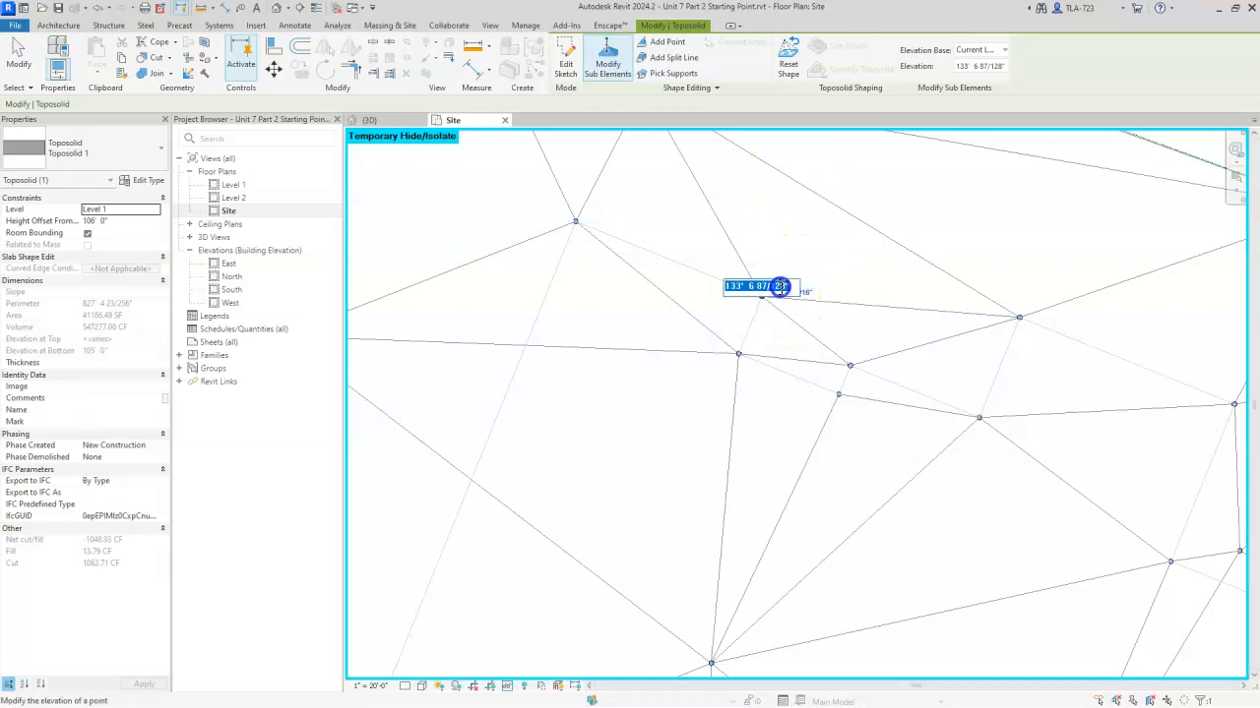
pyautogui.write('128')
pyautogui.press('Return')
pyautogui.click(739, 355)
pyautogui.click(756, 349)
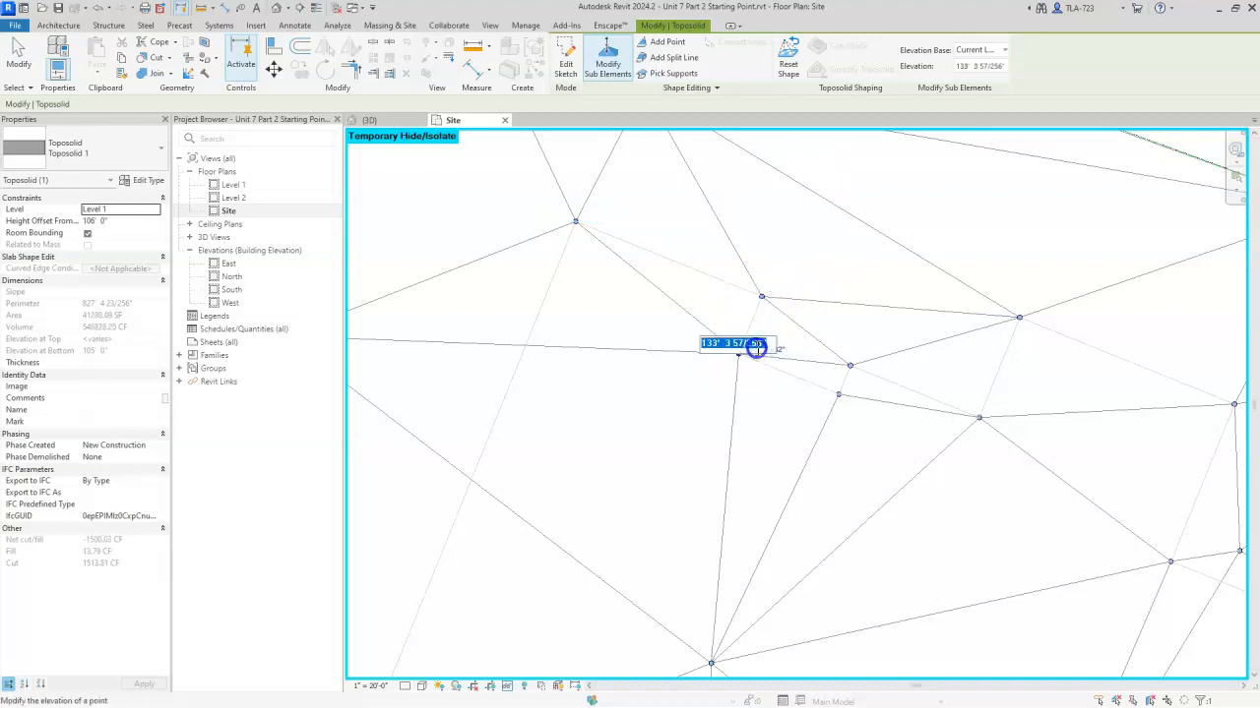
pyautogui.write("128' 0")
pyautogui.press('Return')
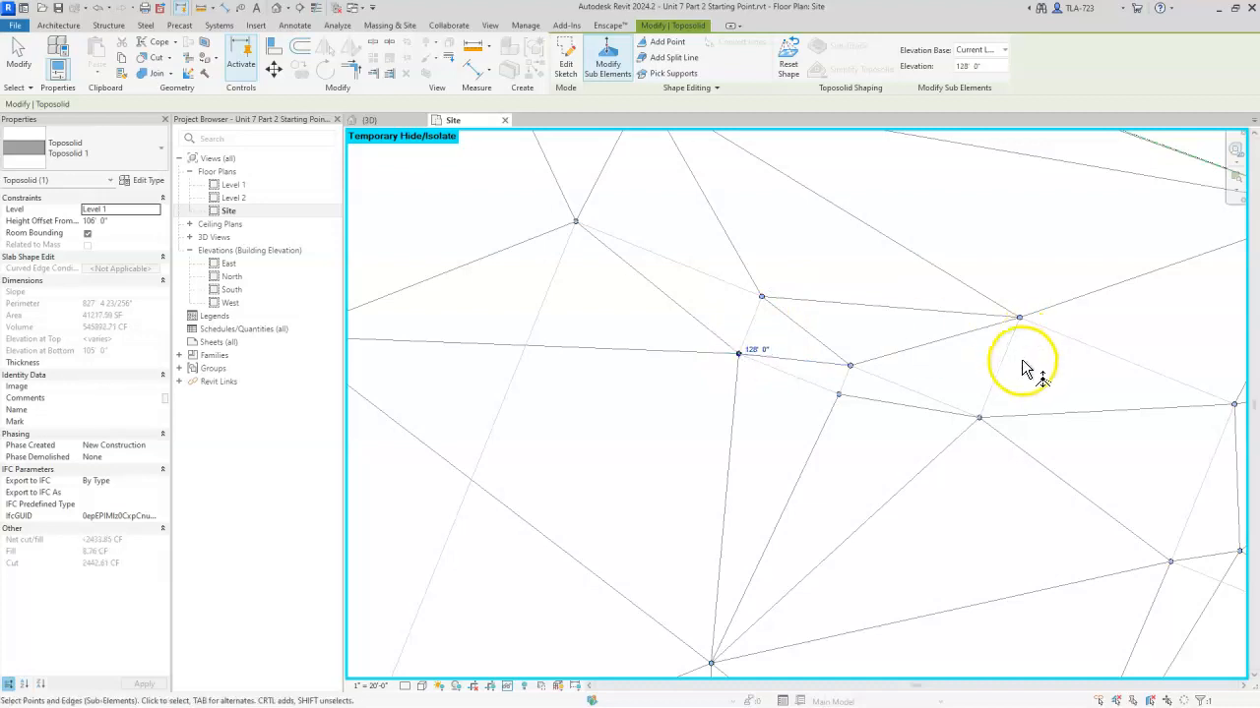
# - Set the elevations of the remaining entry recess corner points, up to the base of the projecting bay, to 128'
pyautogui.click(837, 394)
pyautogui.click(854, 388)
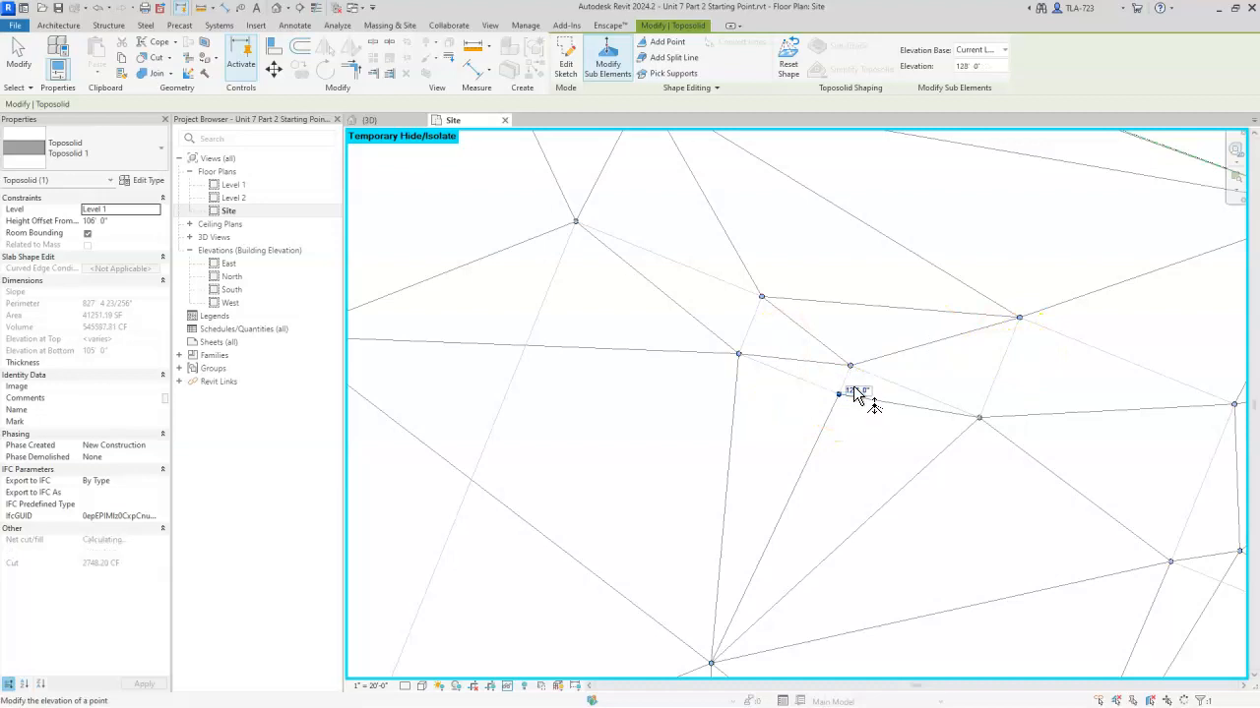
pyautogui.click(852, 368)
pyautogui.click(870, 363)
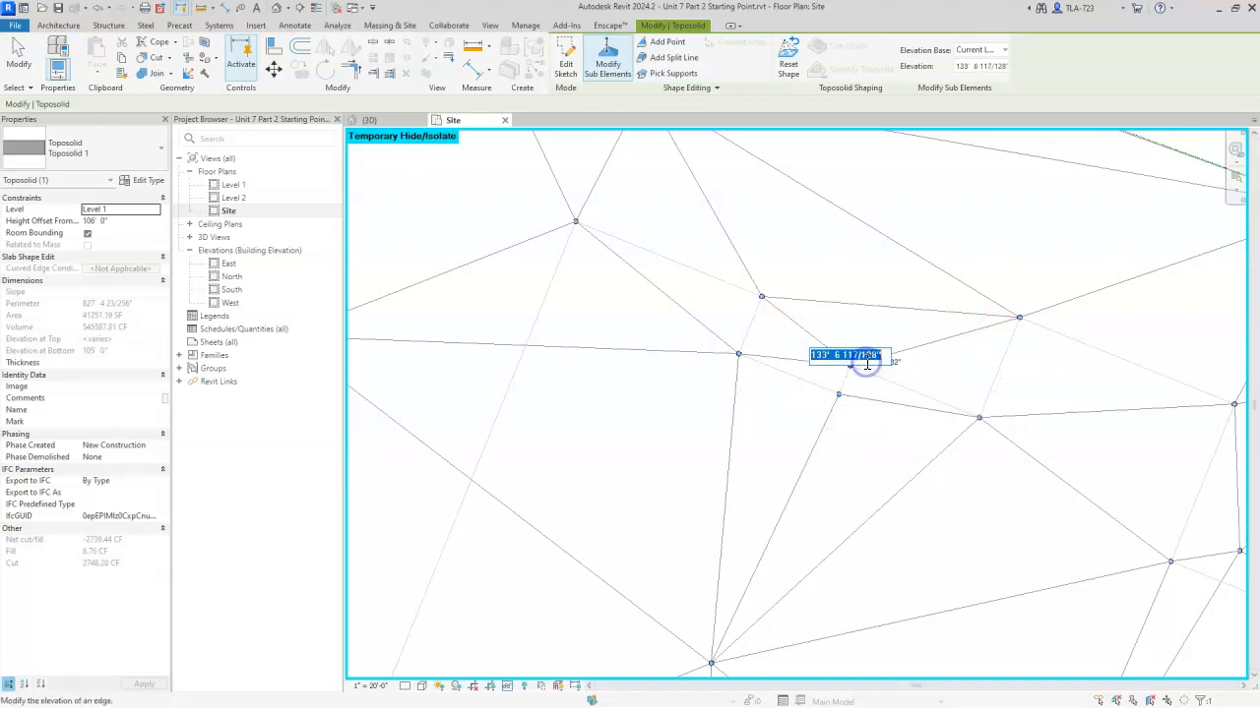
pyautogui.write('128')
pyautogui.press('Return')
pyautogui.click(980, 419)
pyautogui.click(1002, 415)
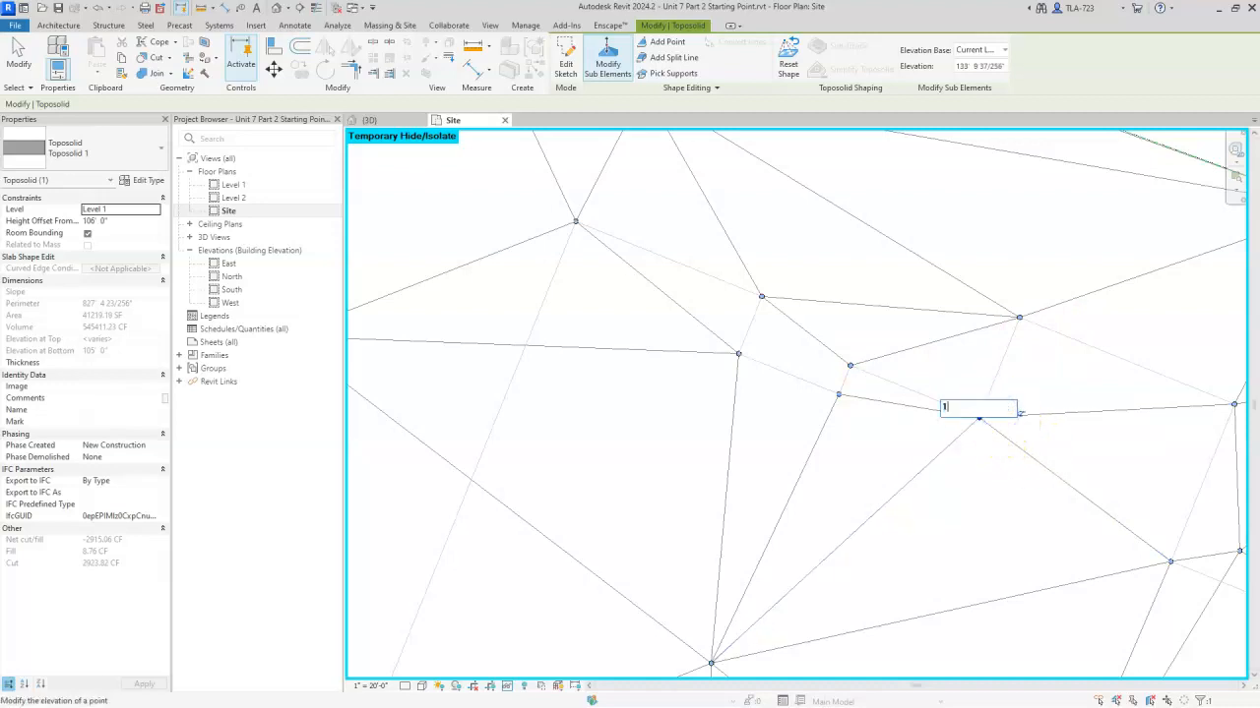
pyautogui.press('Return')
# - Set the elevations of the projecting bay's two outer corner points to 128'
pyautogui.scroll(-2, 725, 273)
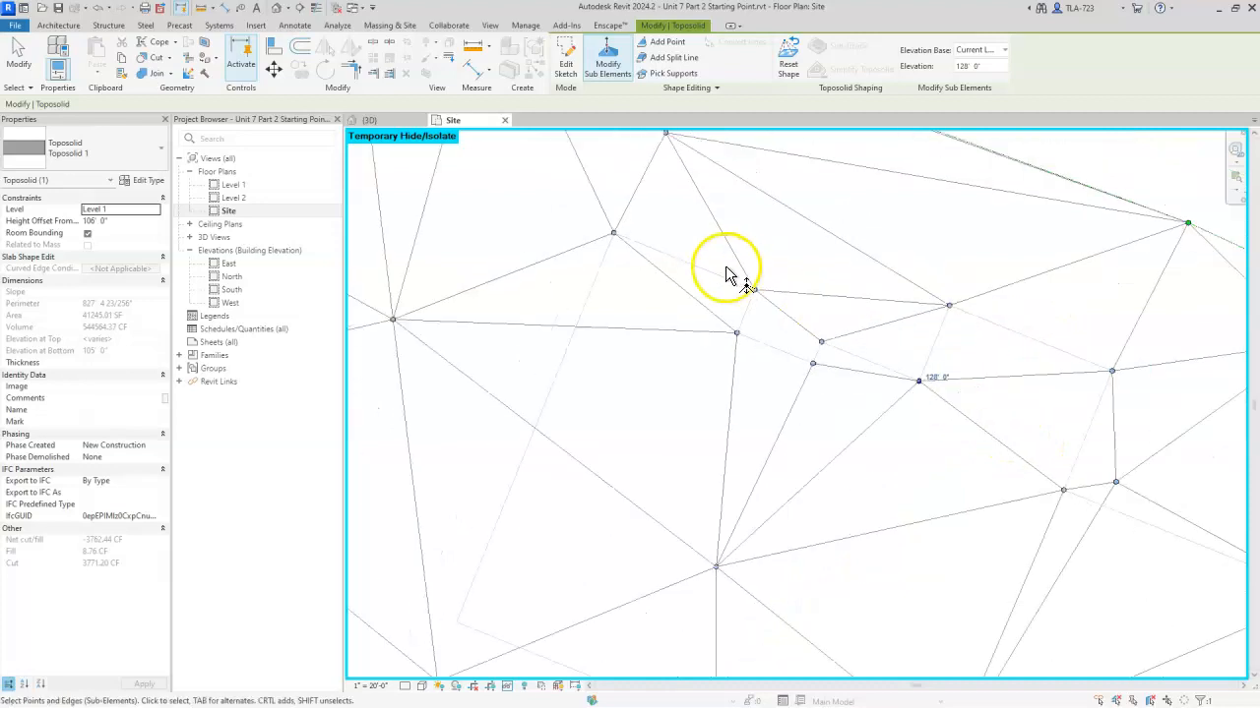
pyautogui.click(950, 296)
pyautogui.write('1')
pyautogui.press('Return')
pyautogui.click(1063, 357)
pyautogui.click(1078, 356)
pyautogui.write('128')
pyautogui.press('Return')
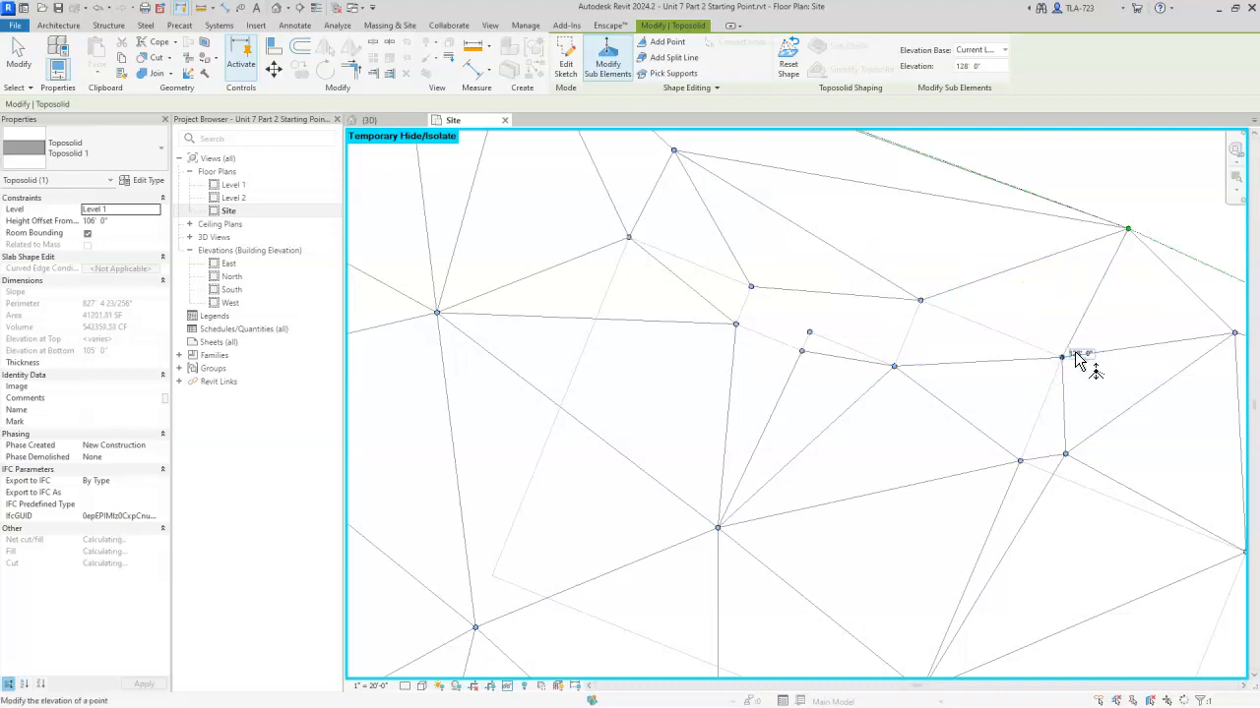
# - Set the points at the bay's inner garage-side corner and the northeast house corner to 132.5', and finish editing the points
pyautogui.scroll(-3, 840, 413)
pyautogui.scroll(4, 1105, 489)
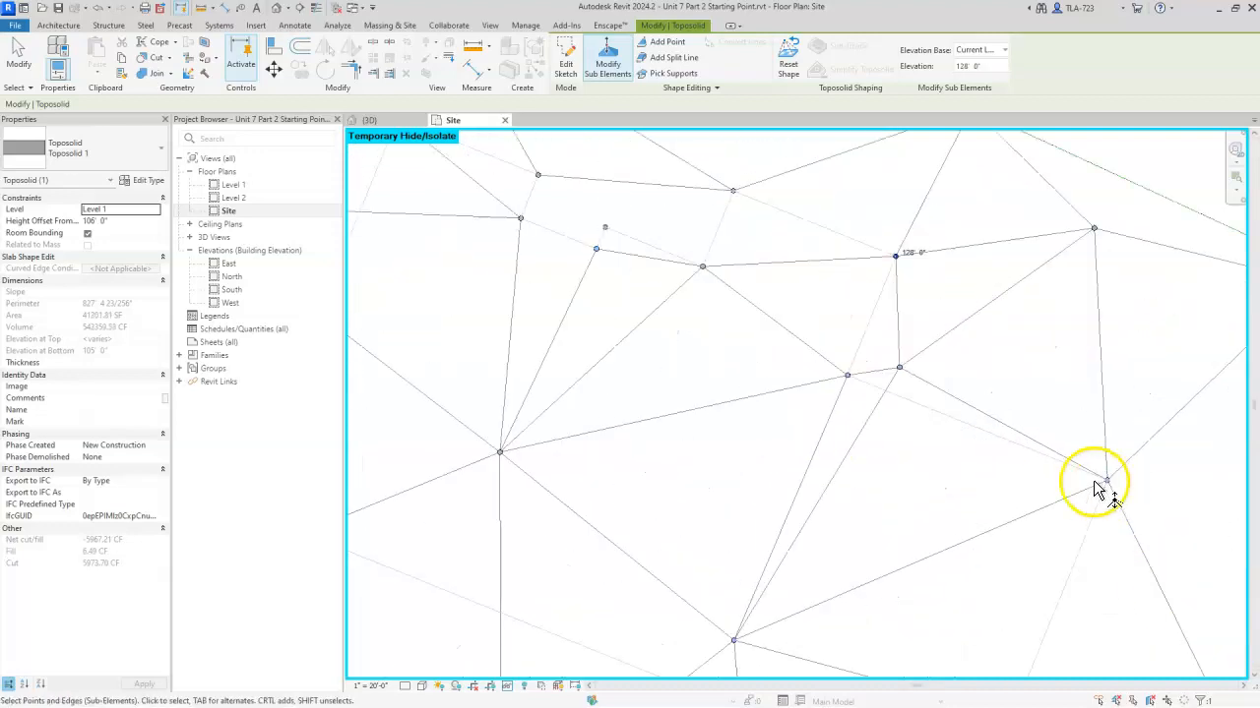
pyautogui.click(848, 376)
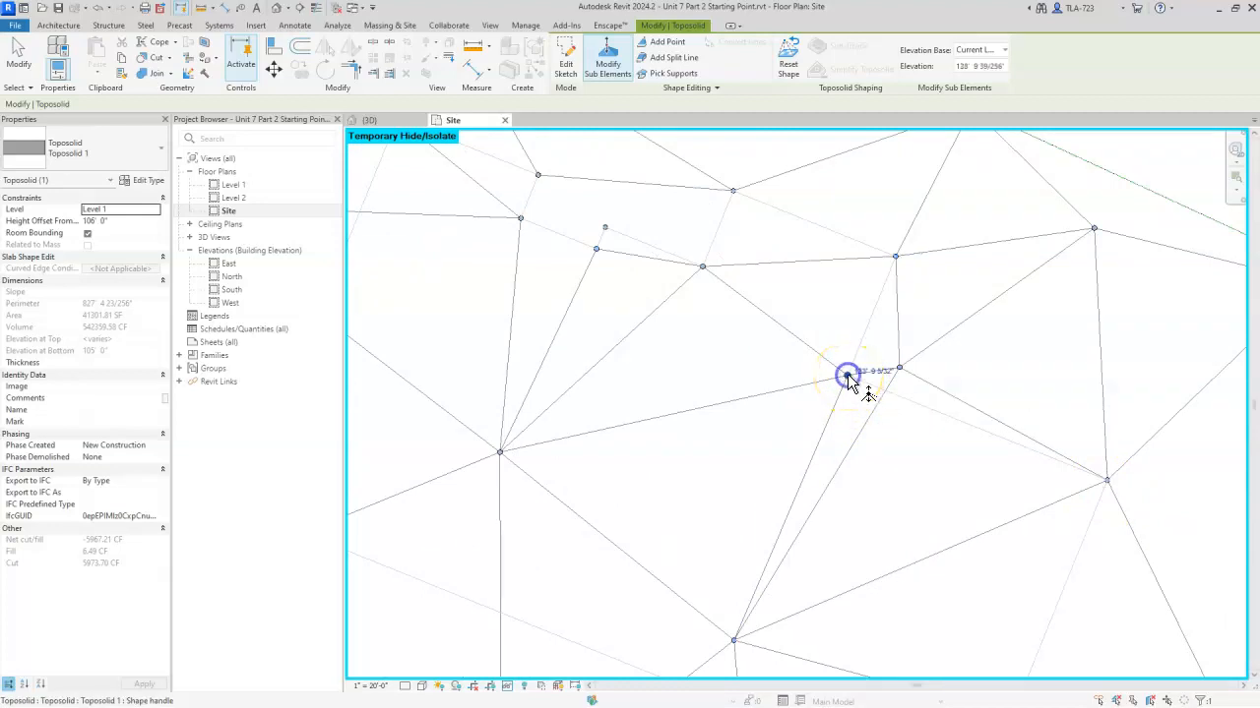
pyautogui.click(871, 371)
pyautogui.write('132')
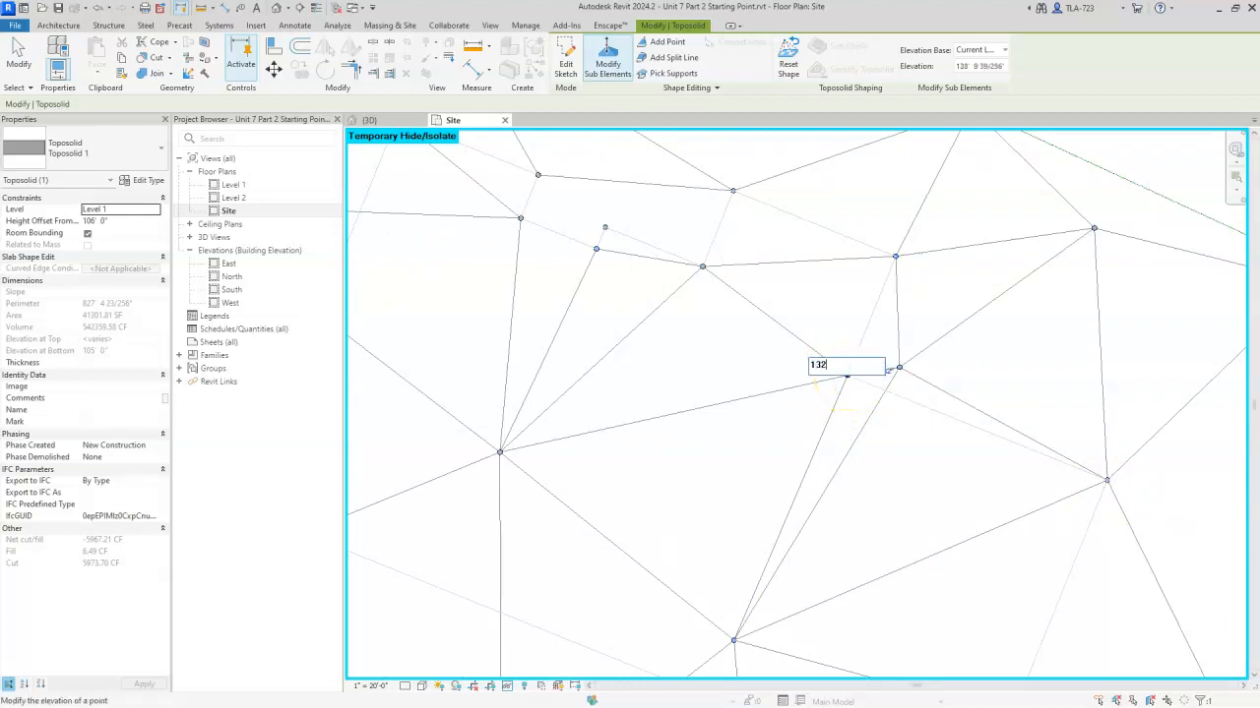
pyautogui.write('.5')
pyautogui.press('Return')
pyautogui.click(1108, 481)
pyautogui.click(1120, 477)
pyautogui.write('132')
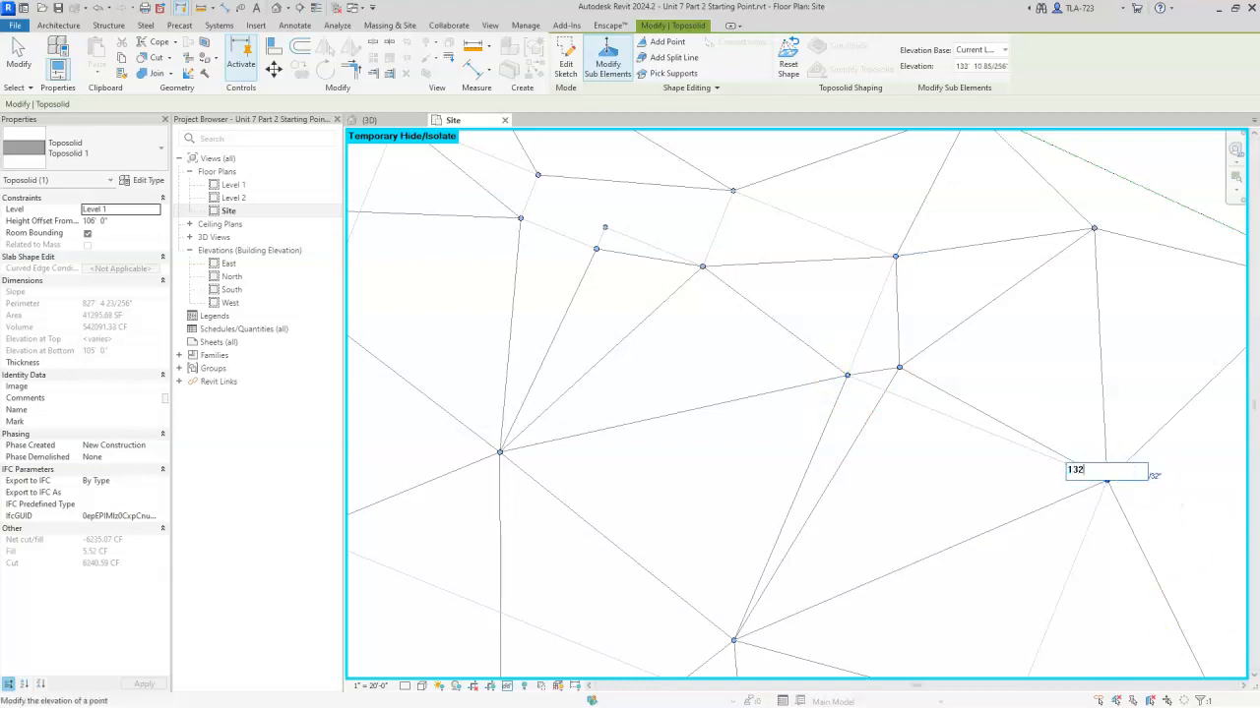
pyautogui.write('.5')
pyautogui.press('Return')
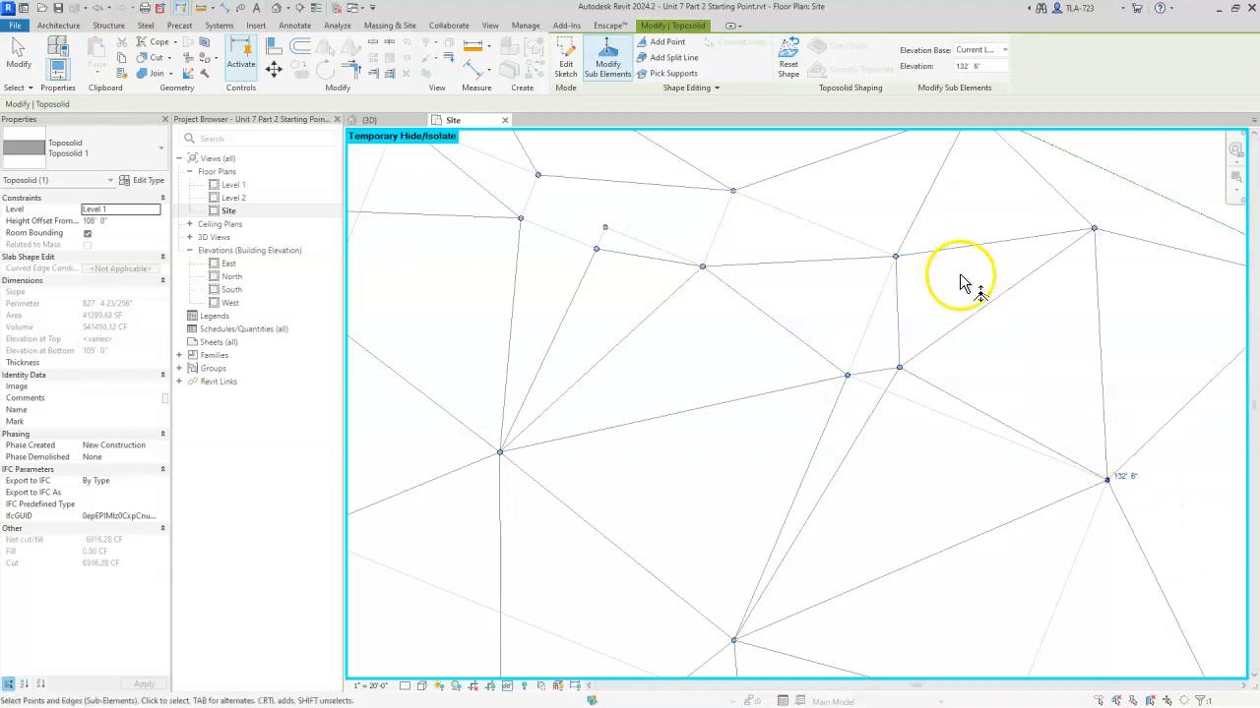
pyautogui.click(19, 56)
# - Examine the graded toposolid around the house foundation and garage front in the 3D view
pyautogui.scroll(-5, 833, 386)
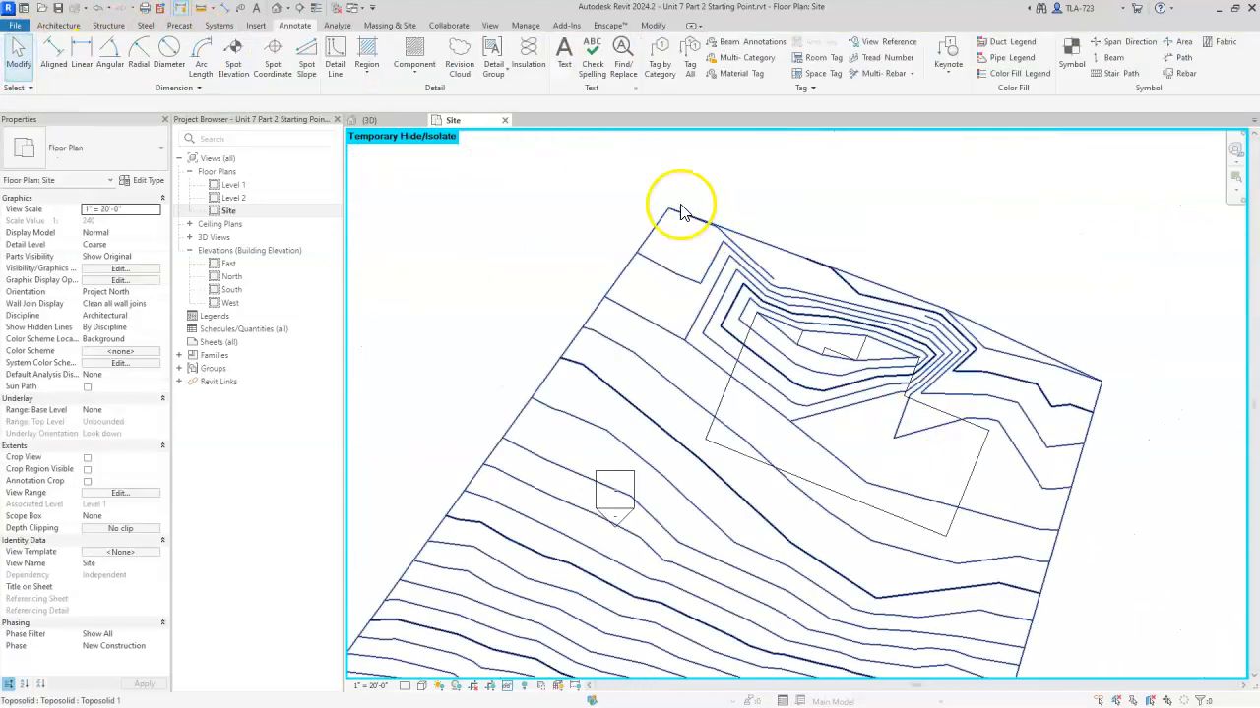
pyautogui.click(275, 8)
pyautogui.scroll(-6, 893, 340)
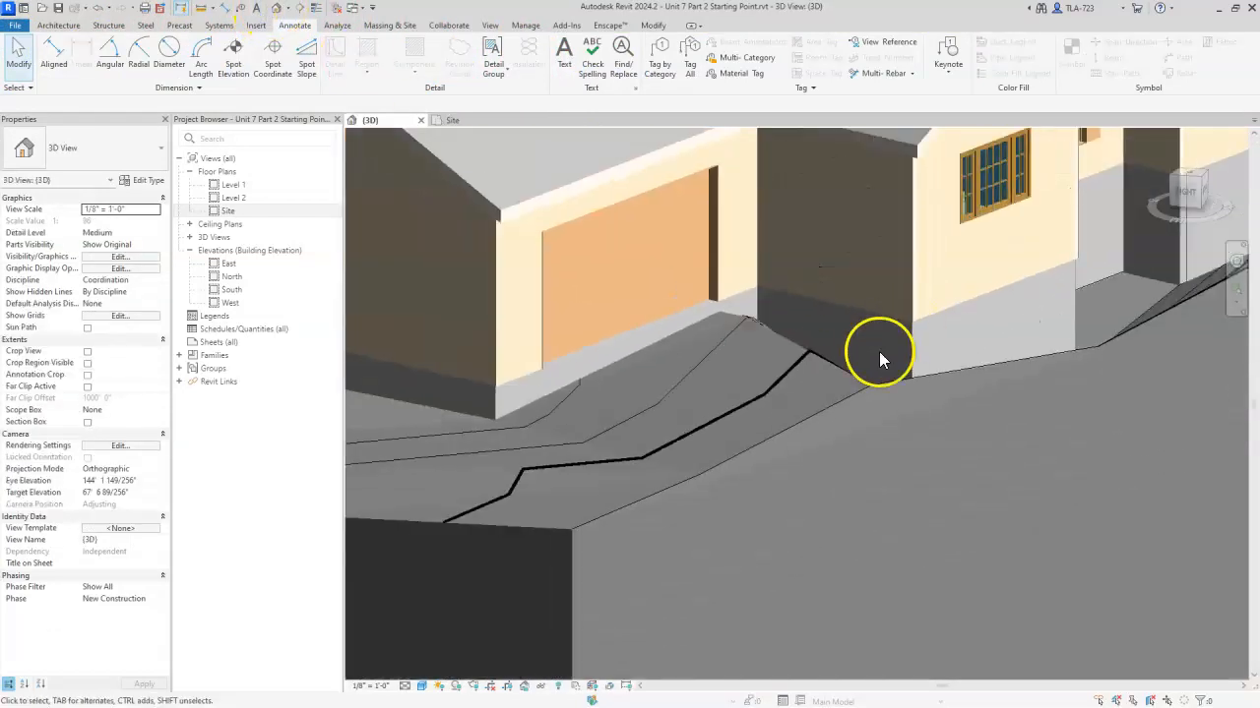
pyautogui.keyDown('shift'); pyautogui.moveTo(1015, 397); pyautogui.dragTo(591, 548, button='middle'); pyautogui.keyUp('shift')
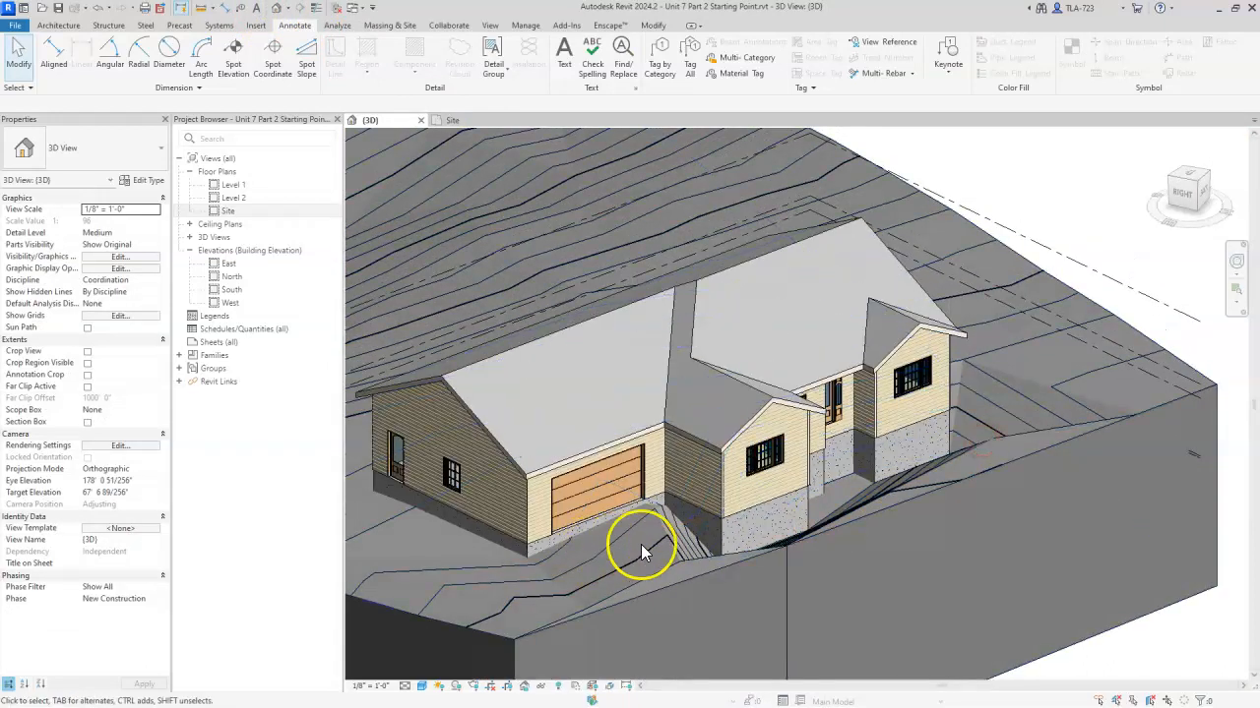
pyautogui.scroll(4, 640, 546)
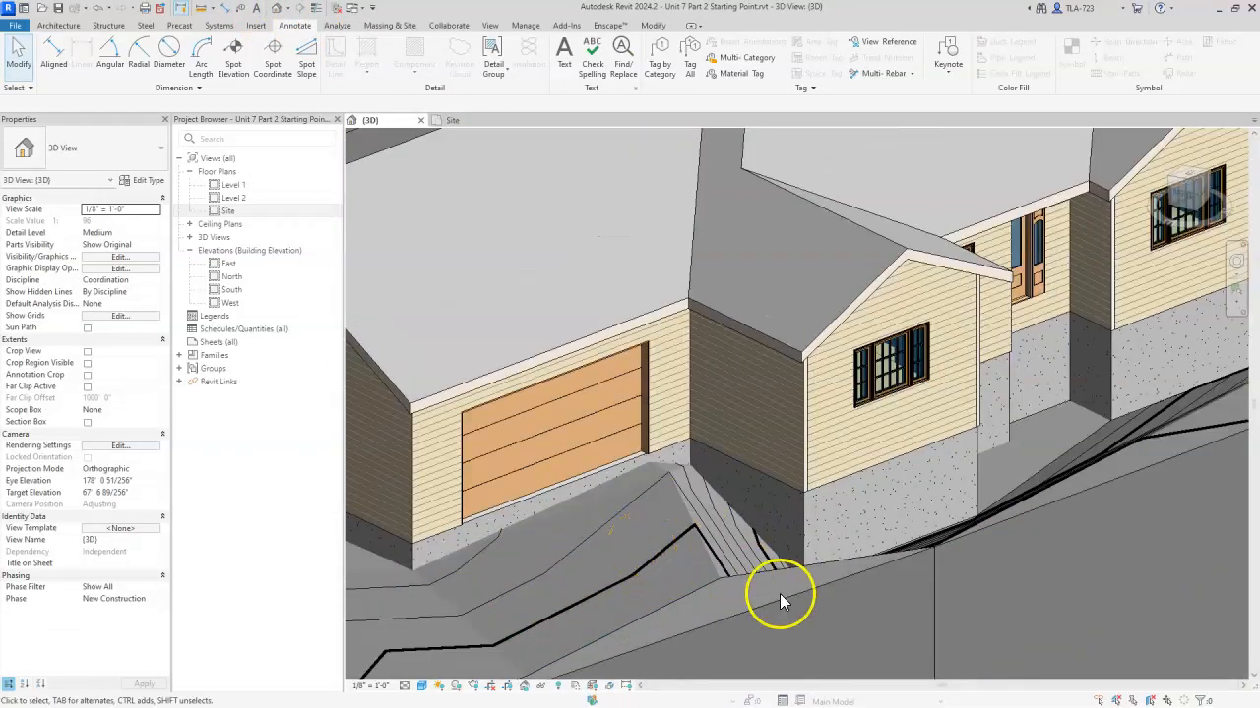
pyautogui.click(605, 558)
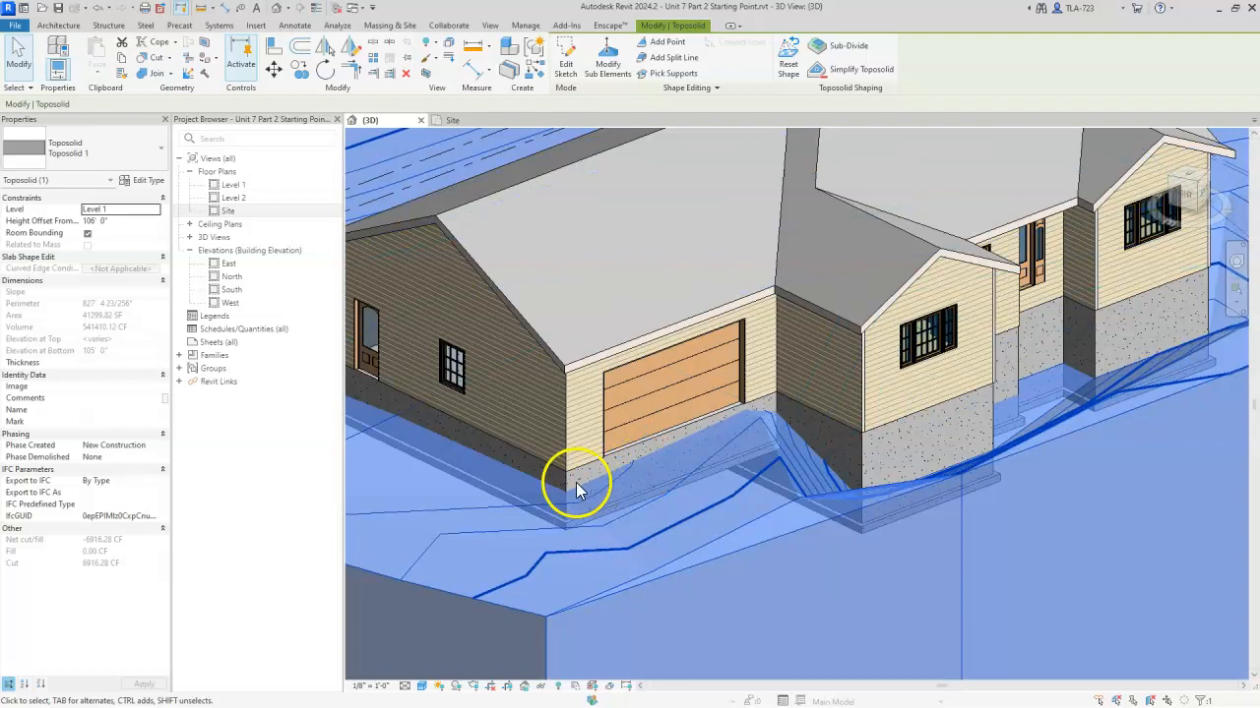
pyautogui.scroll(5, 560, 486)
pyautogui.scroll(-2, 587, 470)
pyautogui.scroll(-3, 593, 507)
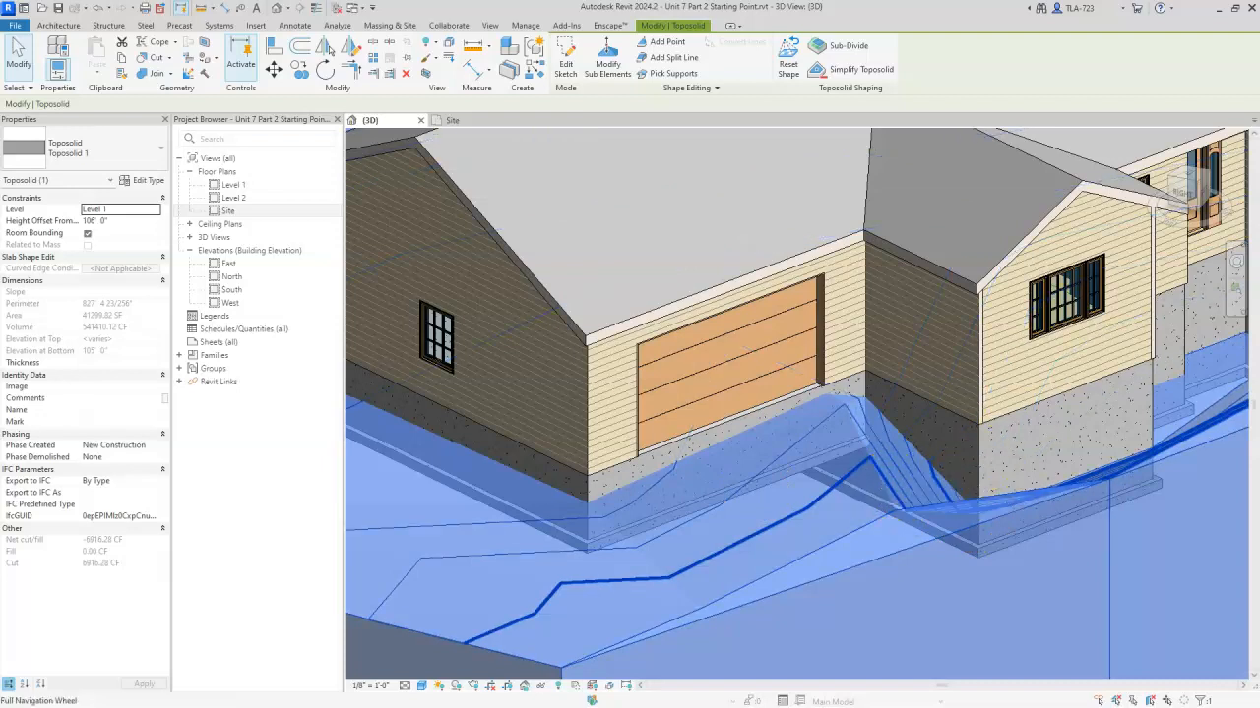
pyautogui.scroll(-4, 772, 406)
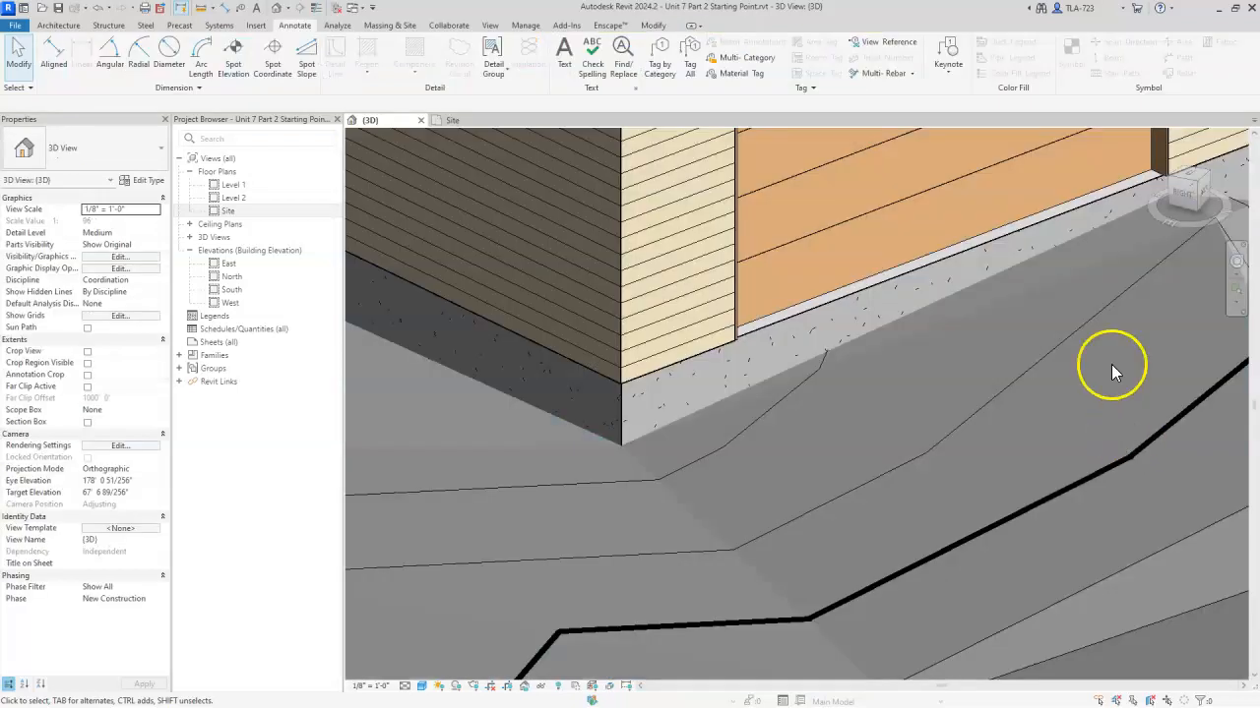
# - Check the spot elevations at the foundation and terrain by the outer garage corner in the 3D view
pyautogui.moveTo(1040, 365)
pyautogui.keyDown('shift'); pyautogui.mouseDown(button='middle')
pyautogui.moveTo(810, 416)
pyautogui.moveTo(782, 436)
pyautogui.mouseUp(button='middle'); pyautogui.keyUp('shift')
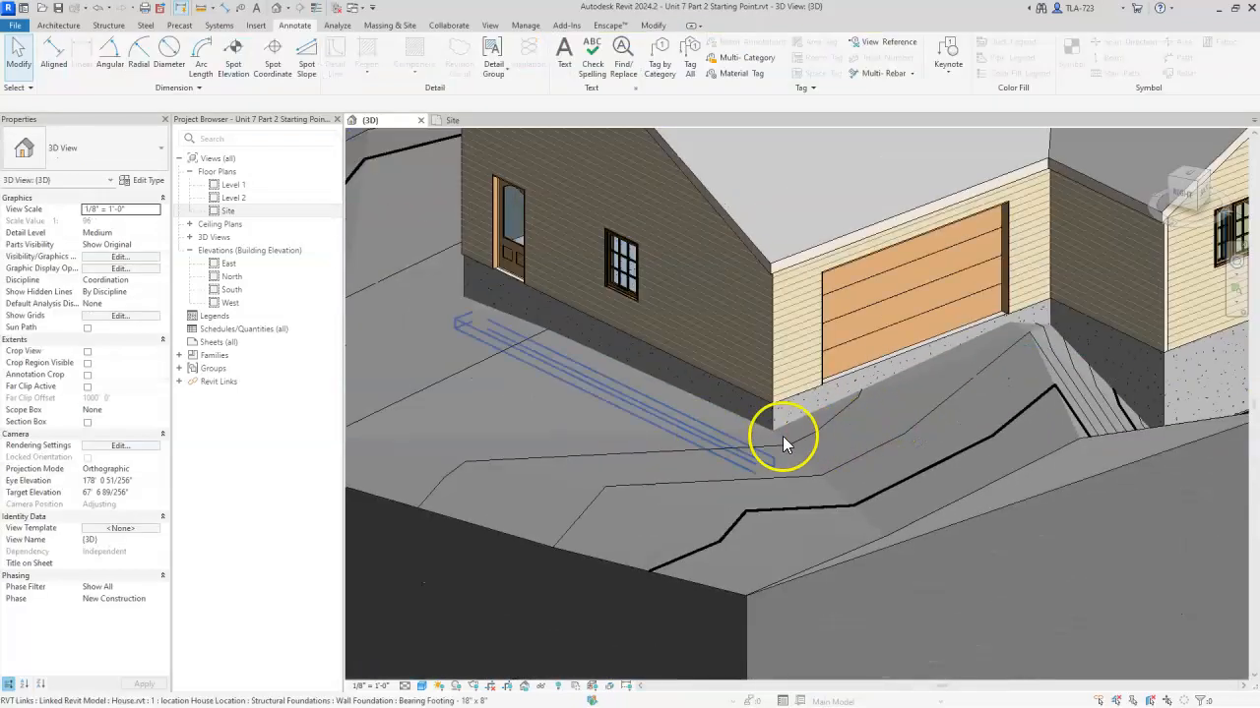
pyautogui.scroll(3, 851, 390)
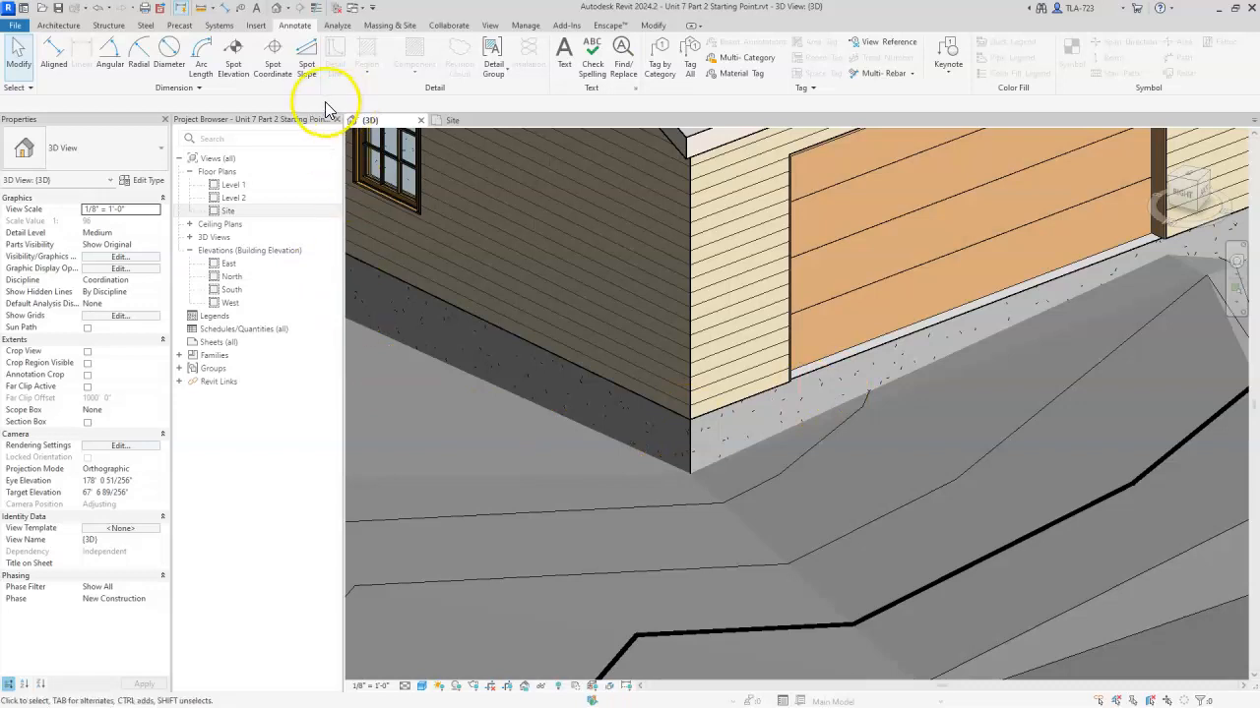
pyautogui.click(235, 56)
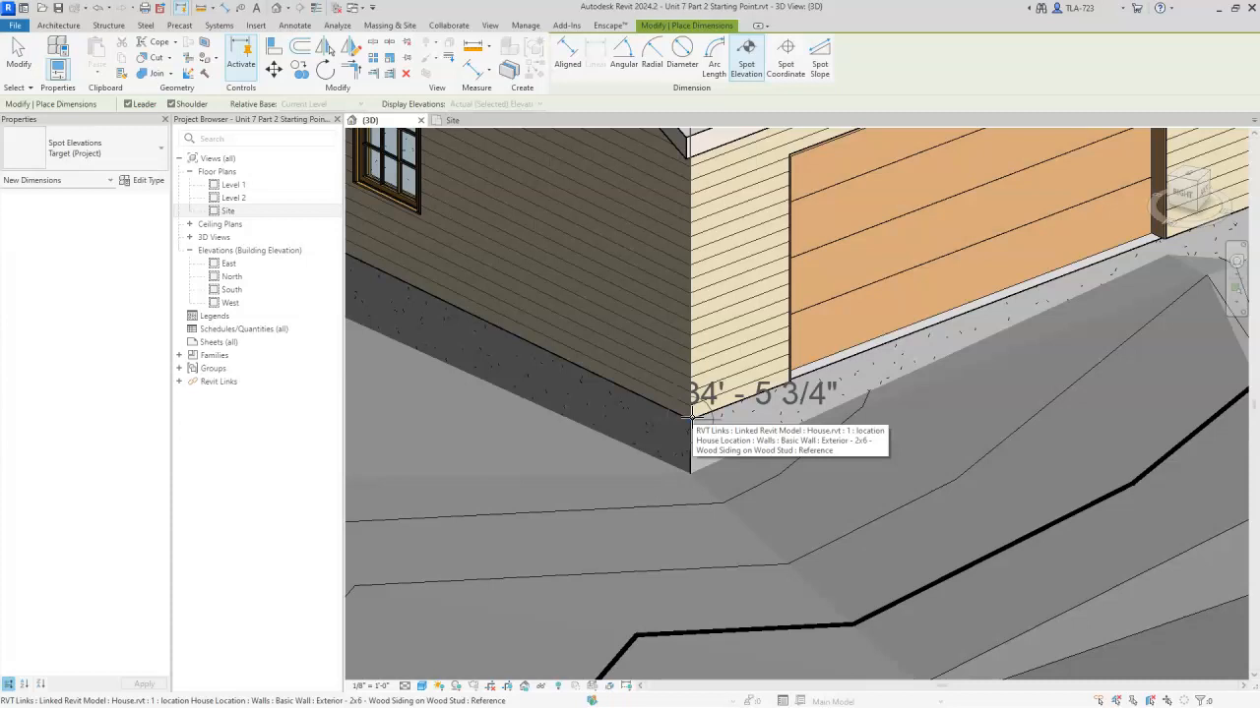
pyautogui.click(691, 417)
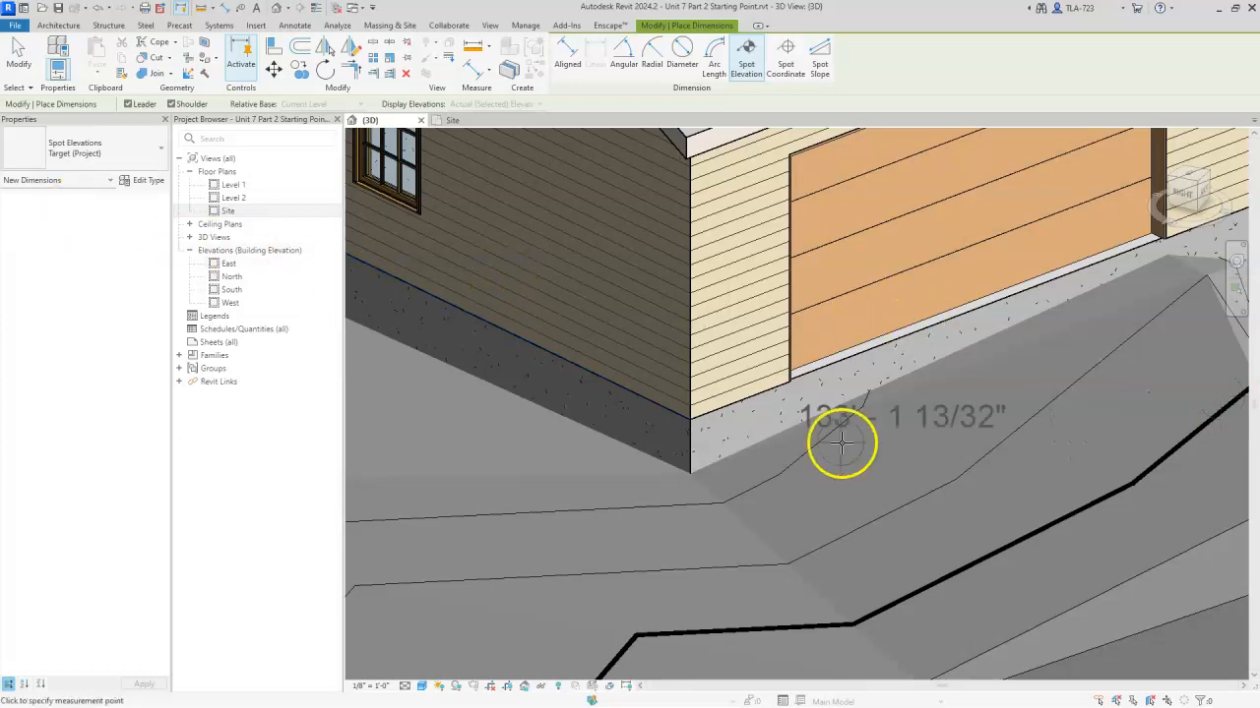
# - Reopen the New Construction toposolid's points in the Site plan, adjust the elevations around the house corners, and finish editing
pyautogui.click(232, 201)
pyautogui.click(225, 211)
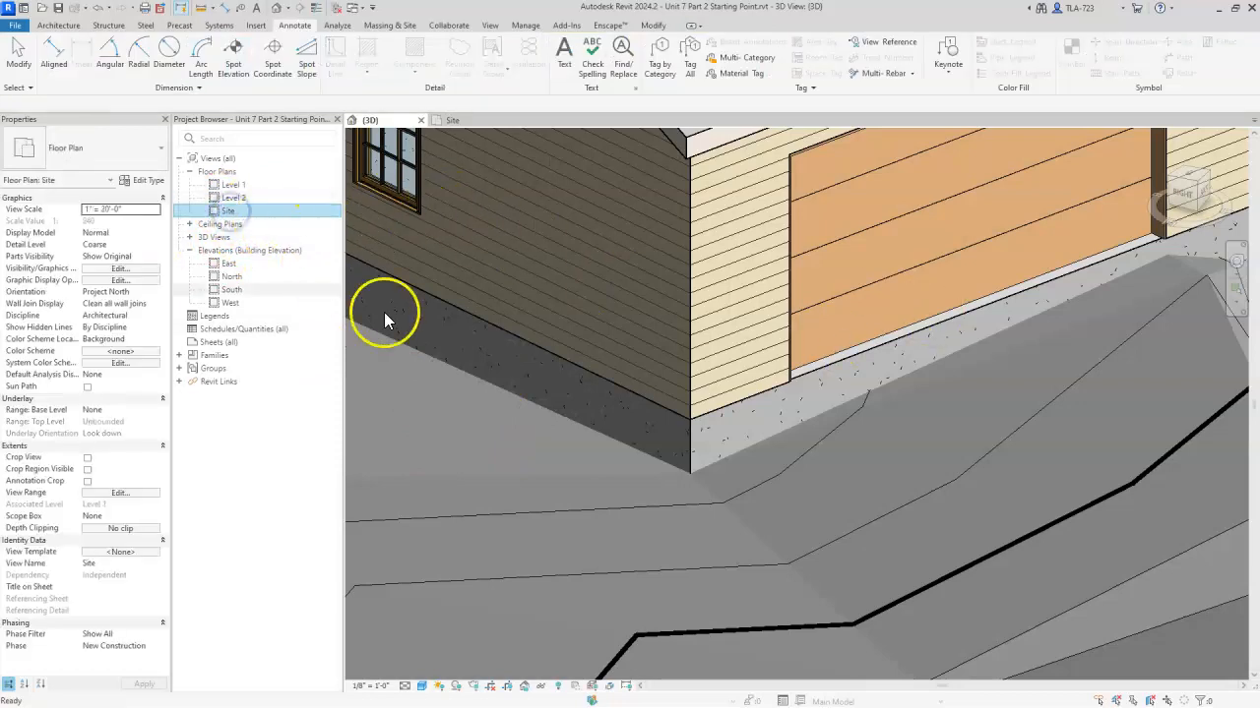
pyautogui.doubleClick(227, 210)
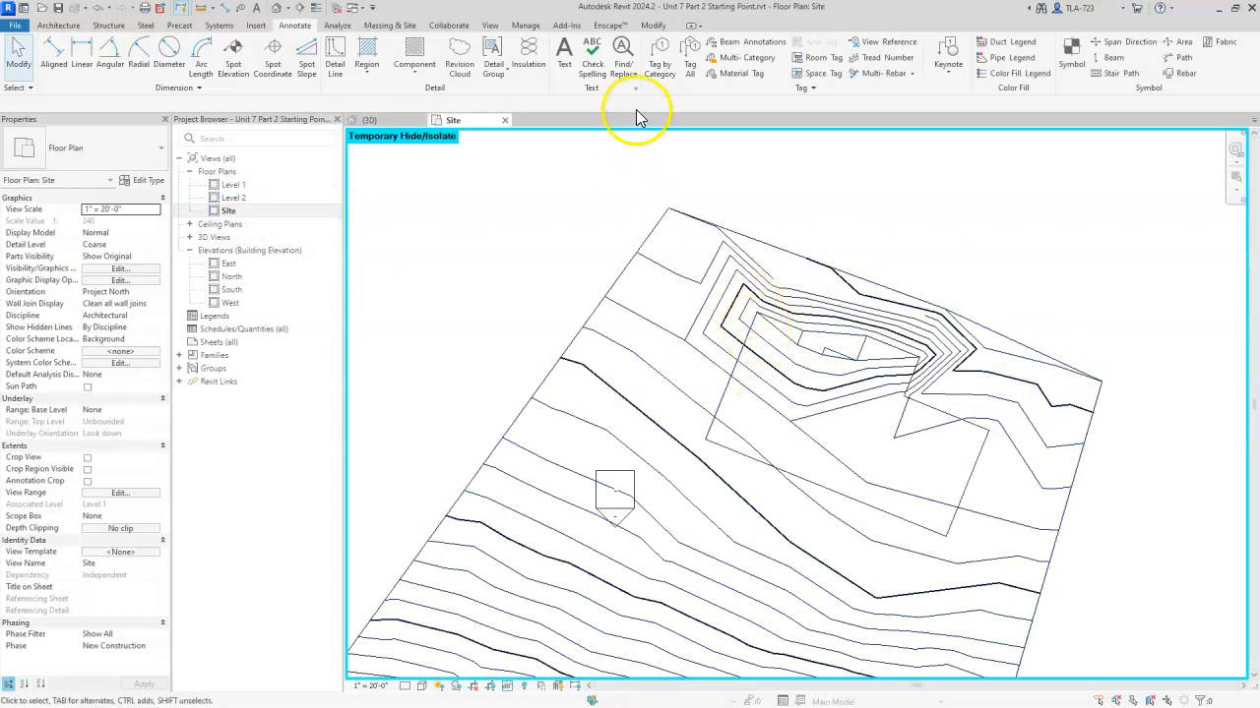
pyautogui.click(667, 267)
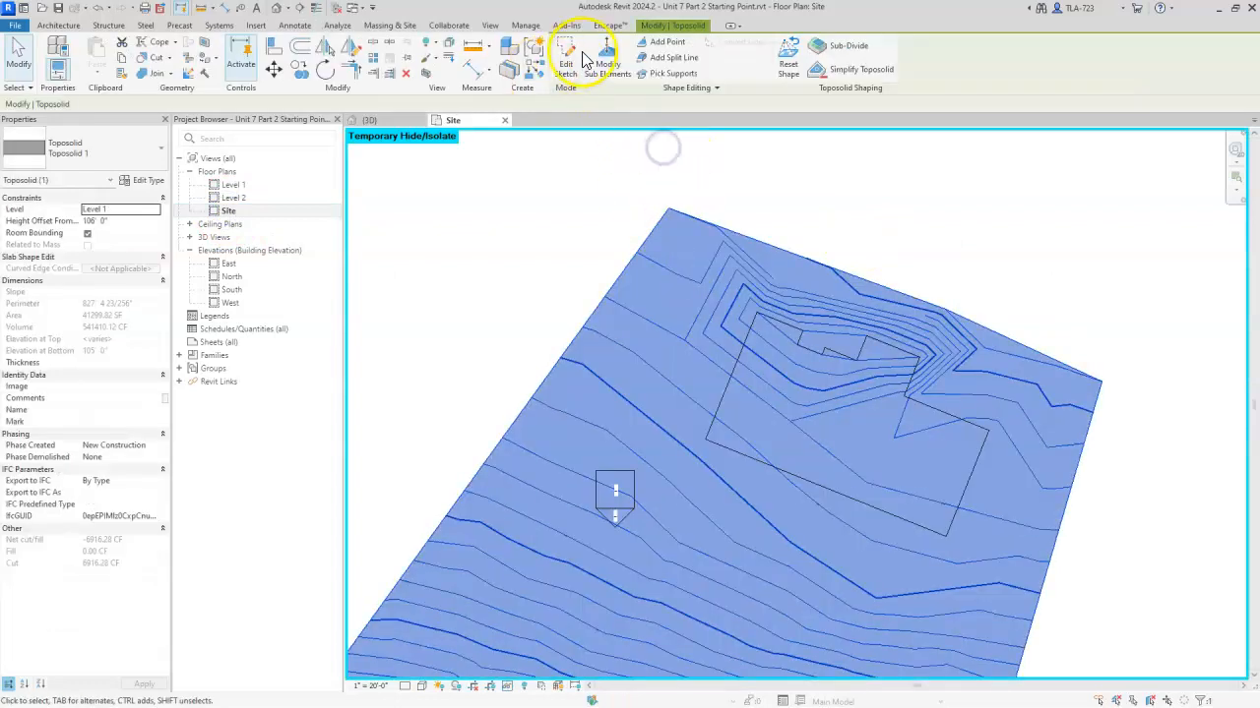
pyautogui.click(604, 51)
pyautogui.scroll(4, 781, 331)
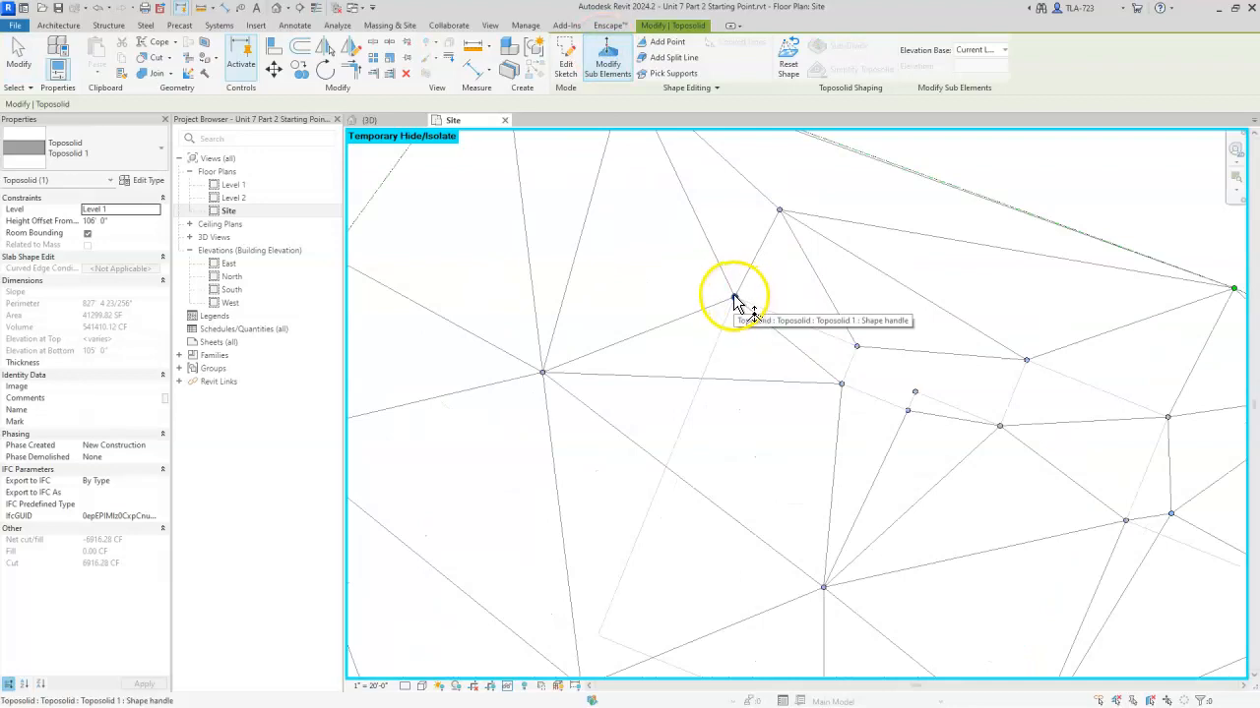
pyautogui.press('Escape')
pyautogui.press('Escape')
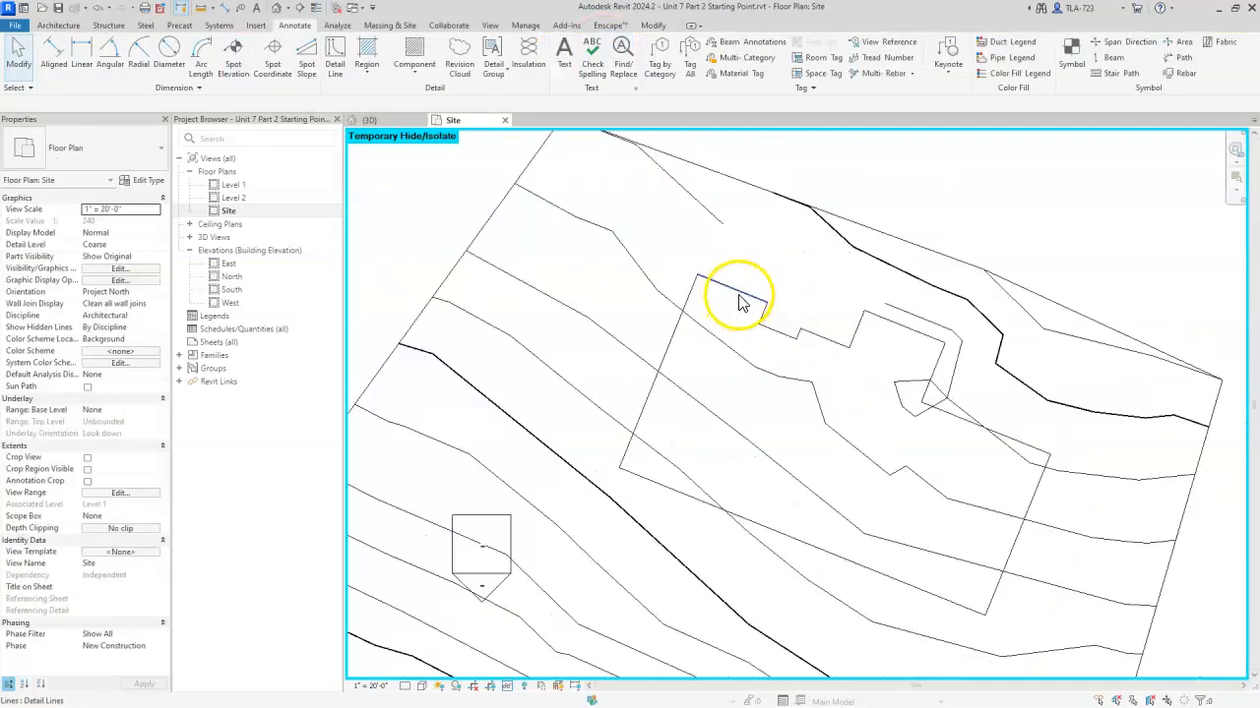
# - Examine the regraded terrain along the garage, the front entrance side and the long rear wall of the house in the 3D view
pyautogui.click(276, 8)
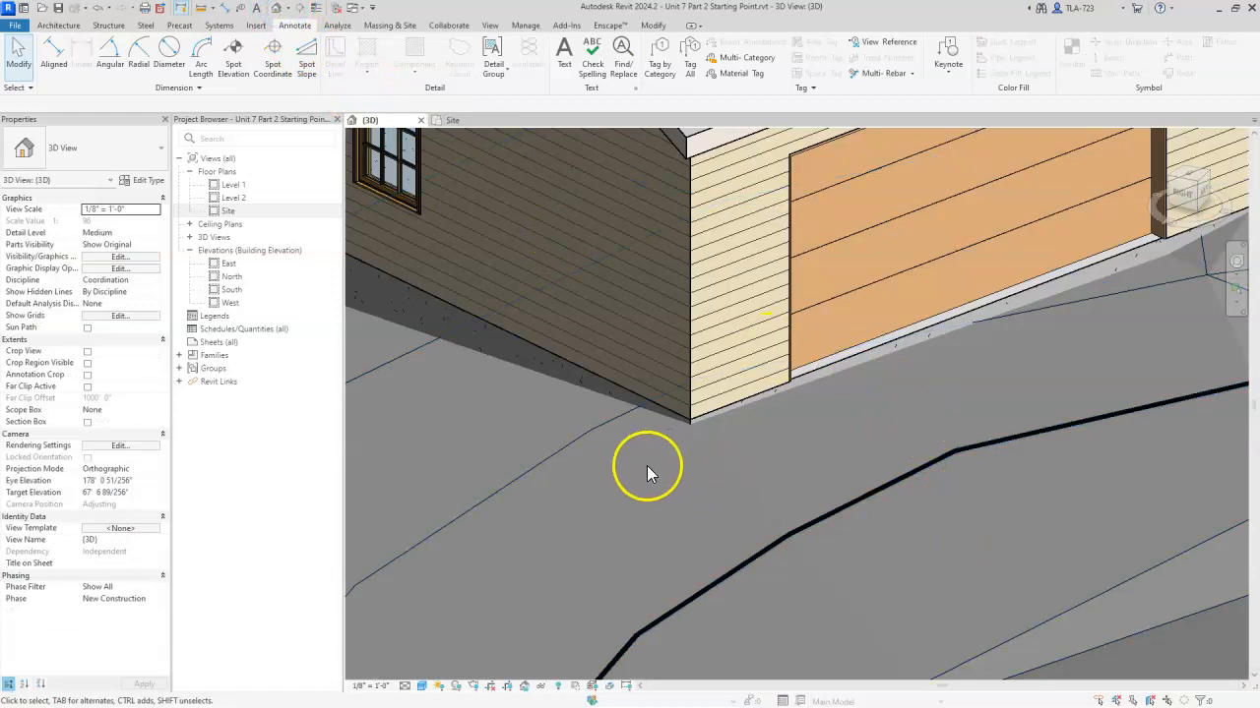
pyautogui.scroll(-2, 635, 466)
pyautogui.keyDown('shift'); pyautogui.moveTo(1040, 525); pyautogui.dragTo(993, 505, button='middle'); pyautogui.keyUp('shift')
pyautogui.moveTo(1173, 433); pyautogui.dragTo(1004, 457, button='middle')
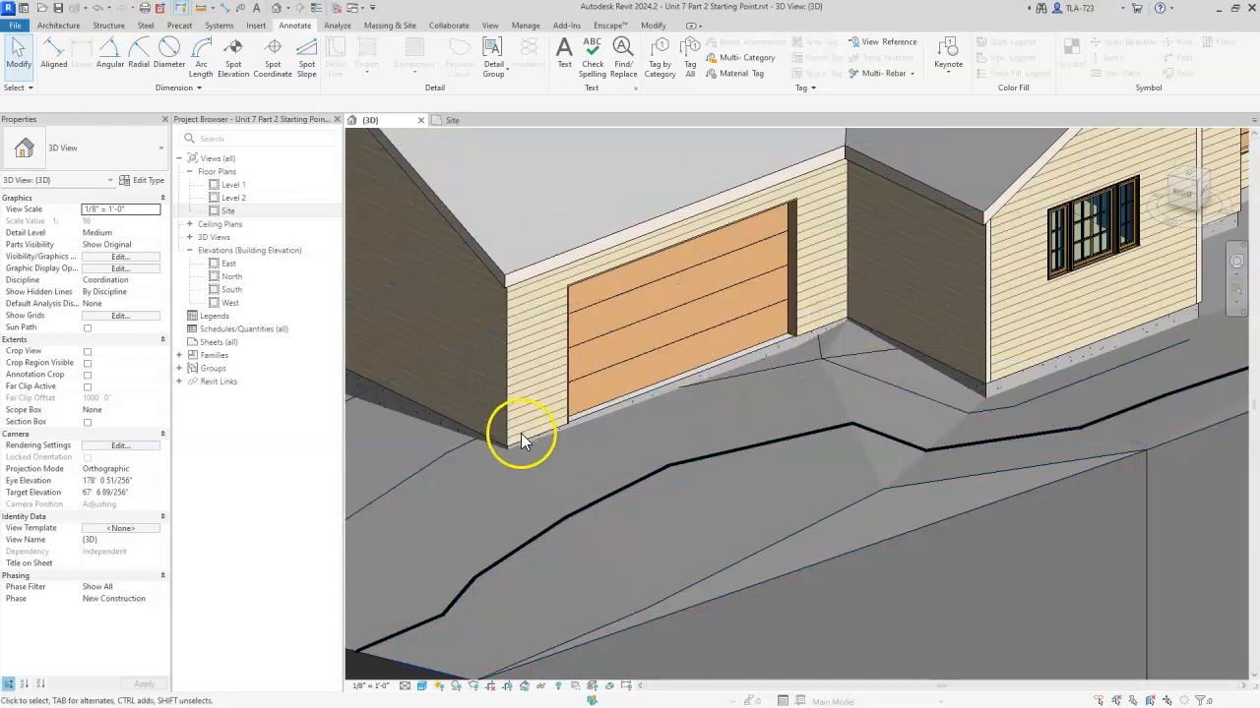
pyautogui.moveTo(1070, 507)
pyautogui.keyDown('shift'); pyautogui.mouseDown(button='middle')
pyautogui.moveTo(1096, 499)
pyautogui.moveTo(1049, 500)
pyautogui.mouseUp(button='middle'); pyautogui.keyUp('shift')
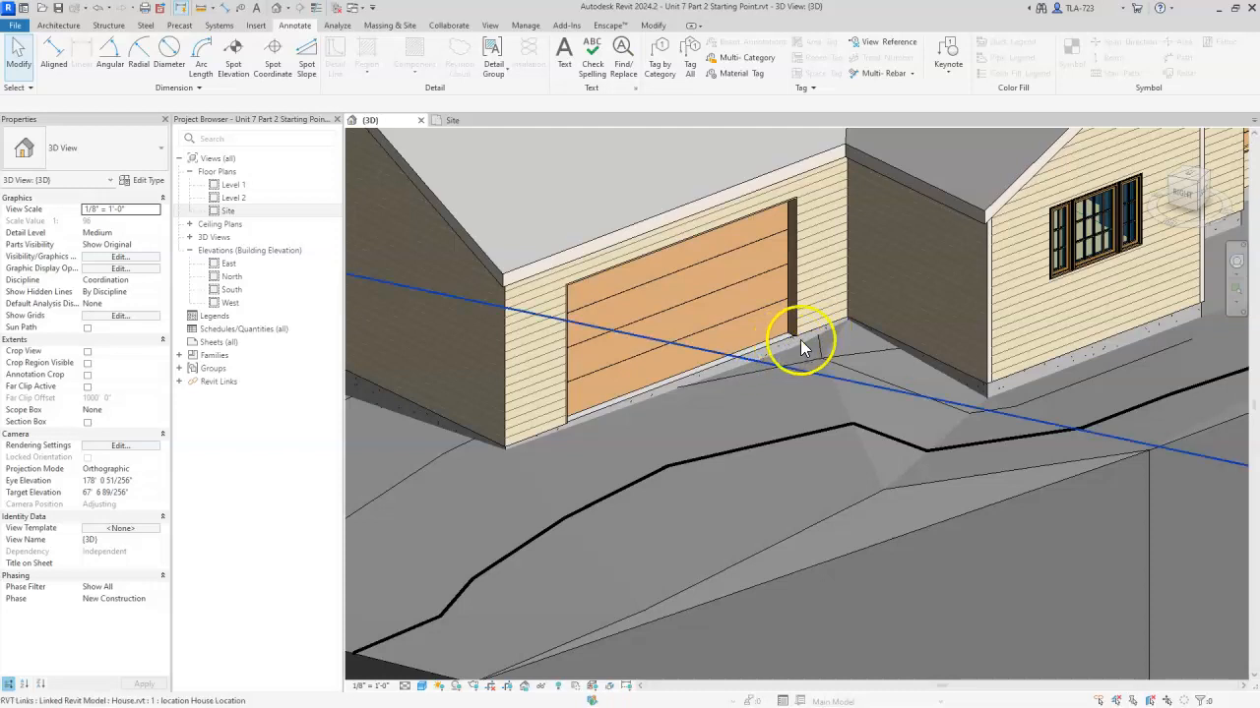
pyautogui.scroll(-2, 783, 431)
pyautogui.keyDown('ctrl'); pyautogui.moveTo(983, 436); pyautogui.dragTo(971, 448, button='middle'); pyautogui.keyUp('ctrl')
pyautogui.keyDown('shift'); pyautogui.moveTo(1078, 474); pyautogui.dragTo(993, 428, button='middle'); pyautogui.keyUp('shift')
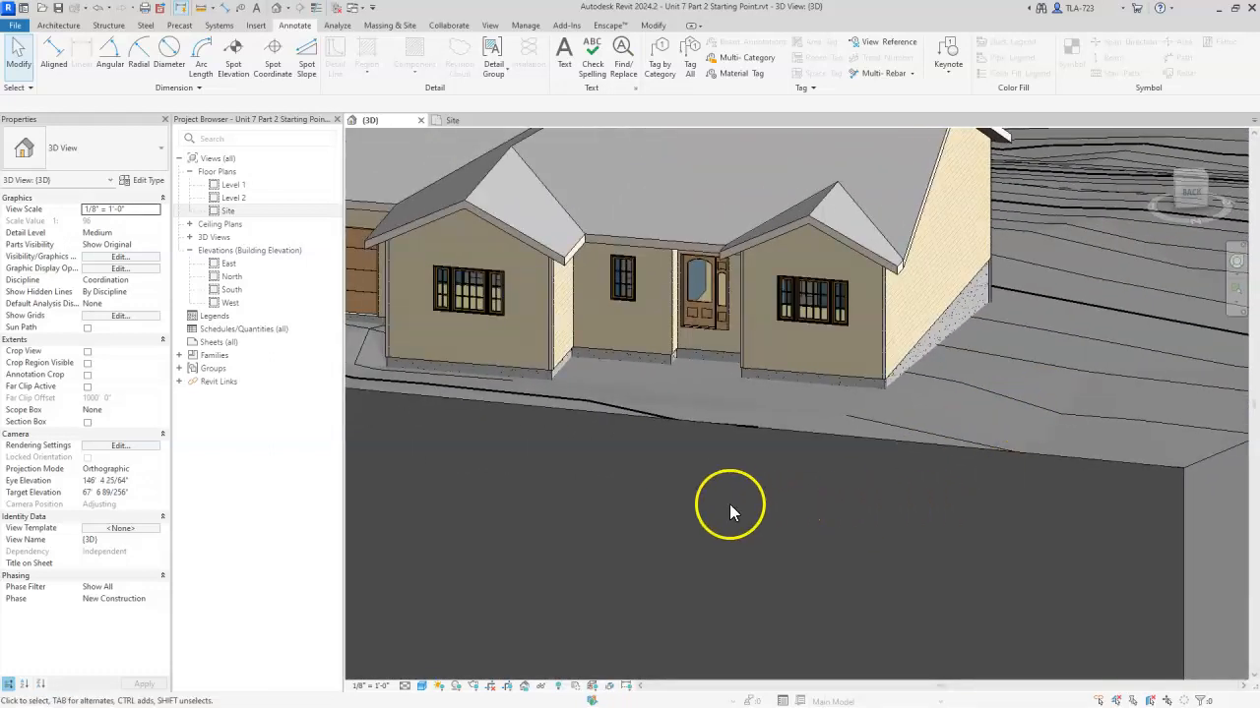
pyautogui.keyDown('shift'); pyautogui.moveTo(696, 452); pyautogui.dragTo(624, 618, button='middle'); pyautogui.keyUp('shift')
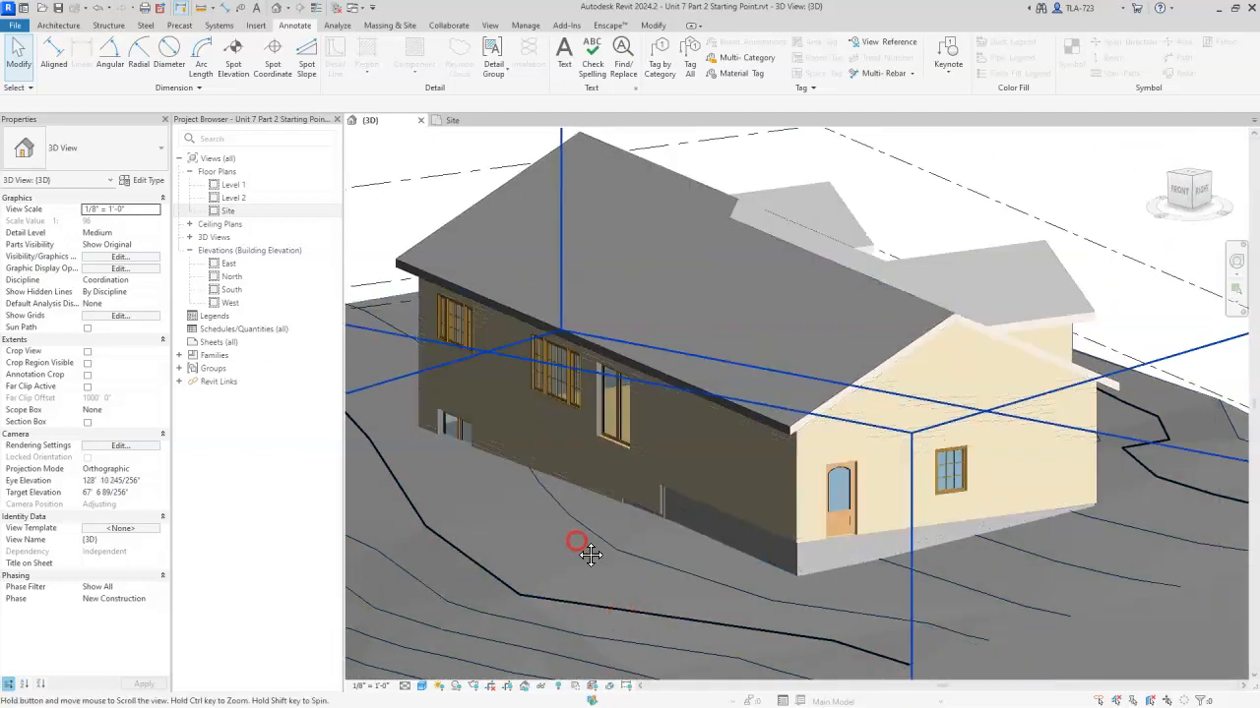
pyautogui.moveTo(590, 554); pyautogui.dragTo(907, 476, button='middle')
pyautogui.keyDown('shift'); pyautogui.moveTo(925, 551); pyautogui.dragTo(976, 535, button='middle'); pyautogui.keyUp('shift')
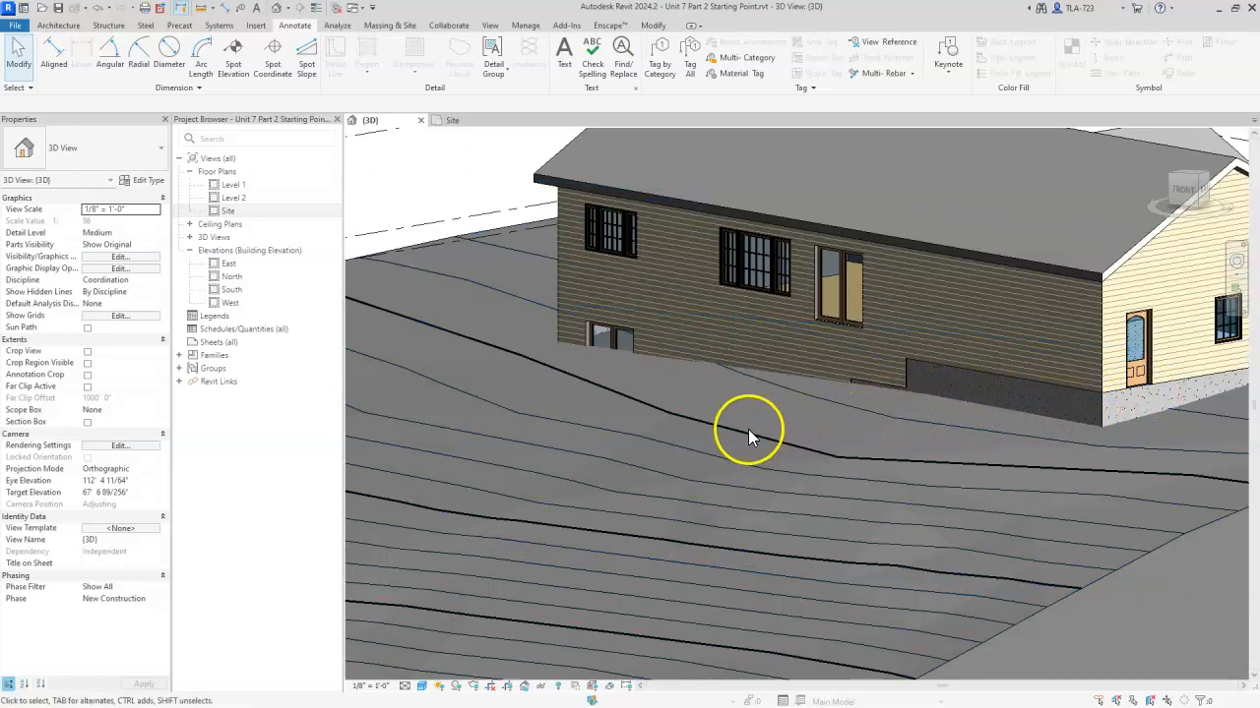
pyautogui.scroll(-3, 577, 332)
pyautogui.scroll(-2, 640, 319)
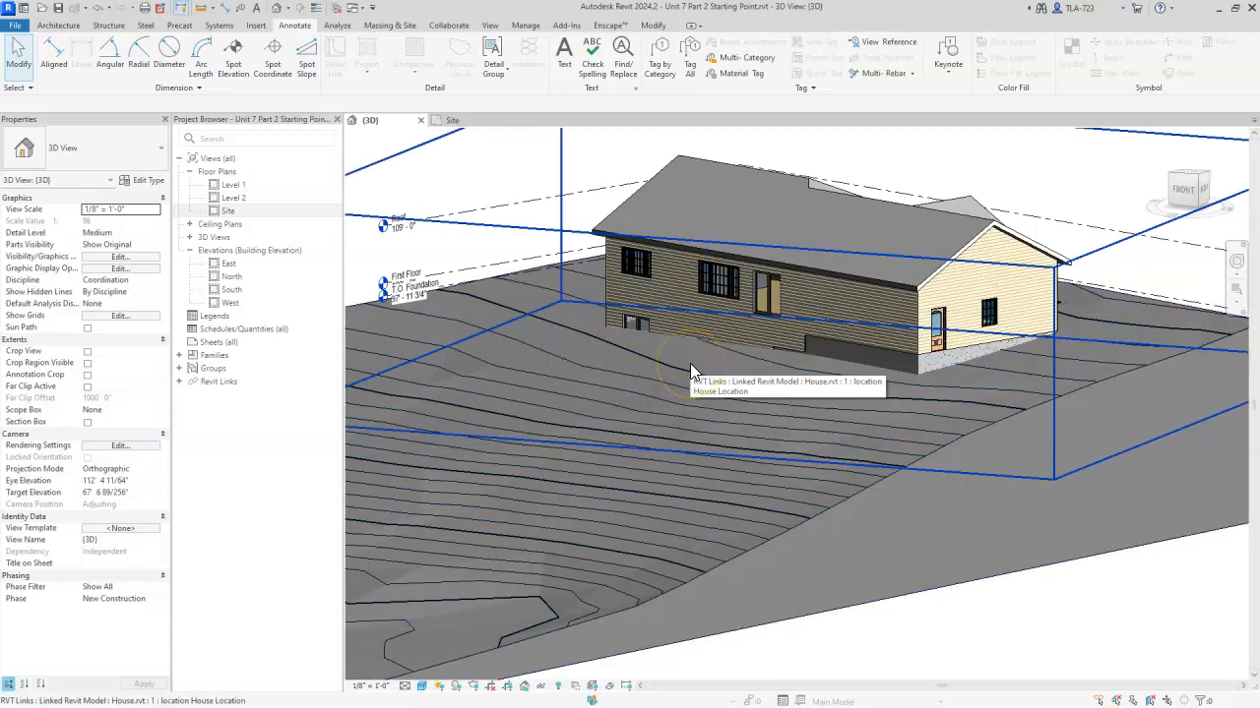
pyautogui.click(729, 372)
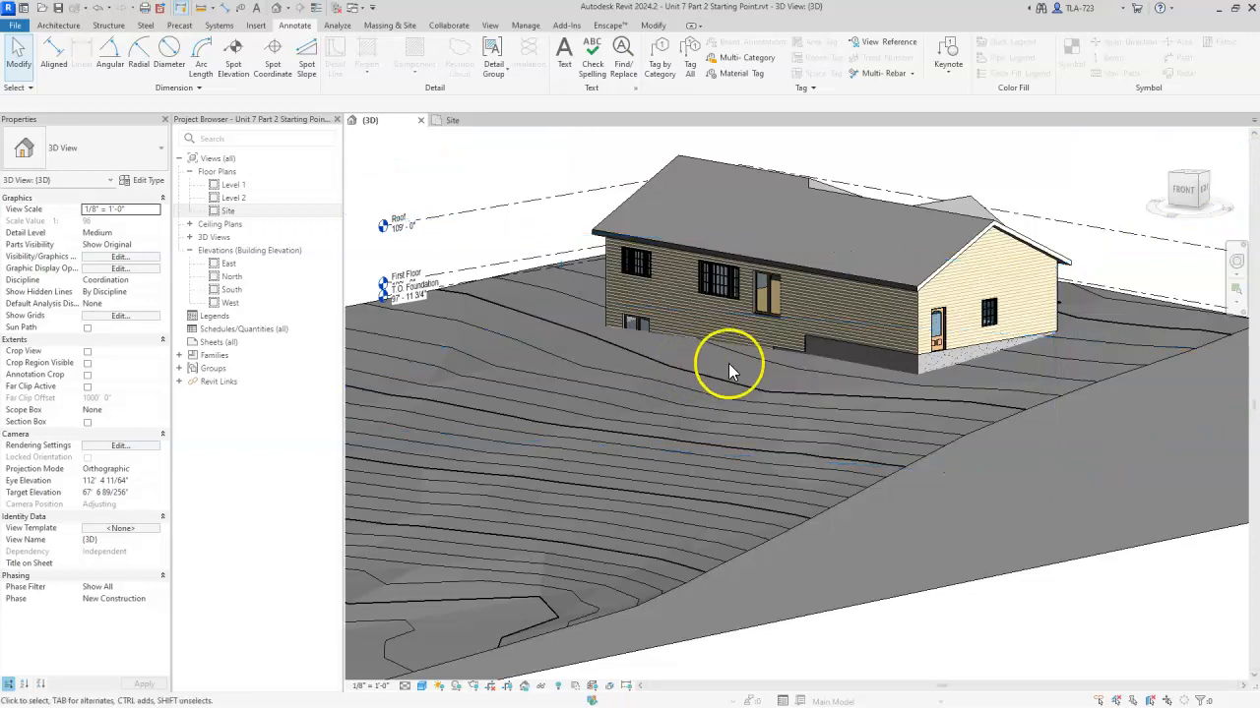
pyautogui.click(924, 457)
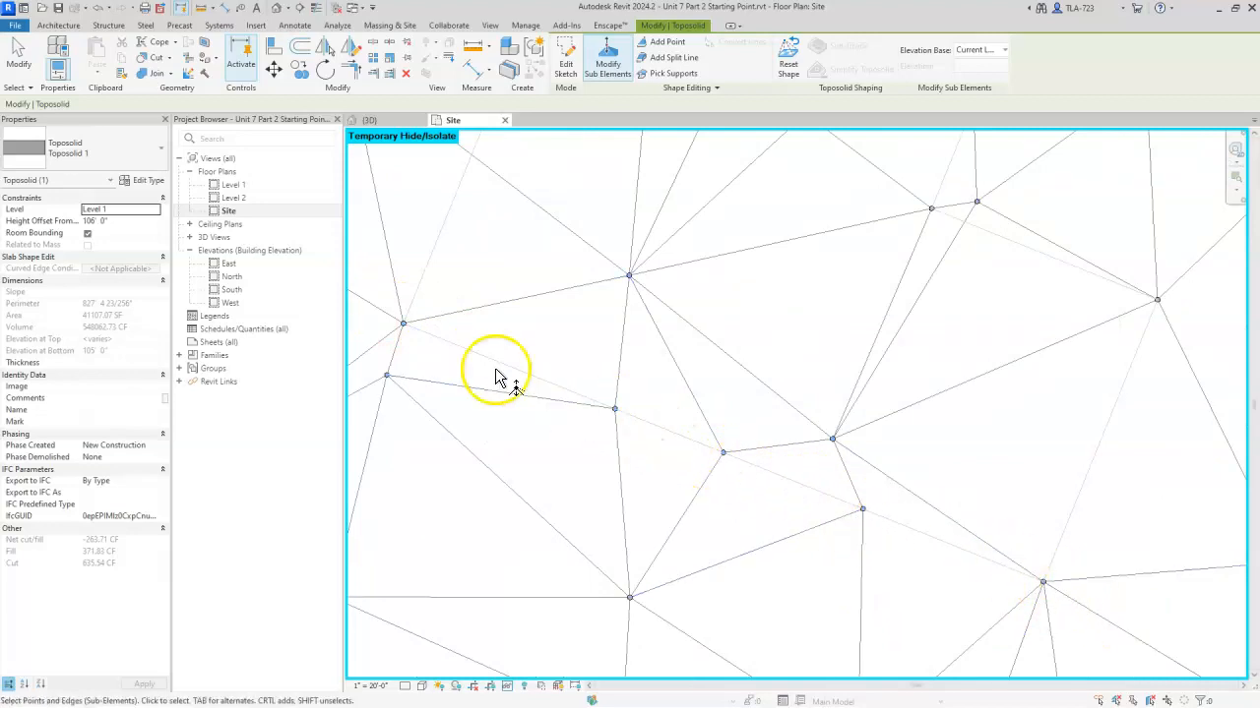
pyautogui.scroll(-2, 459, 333)
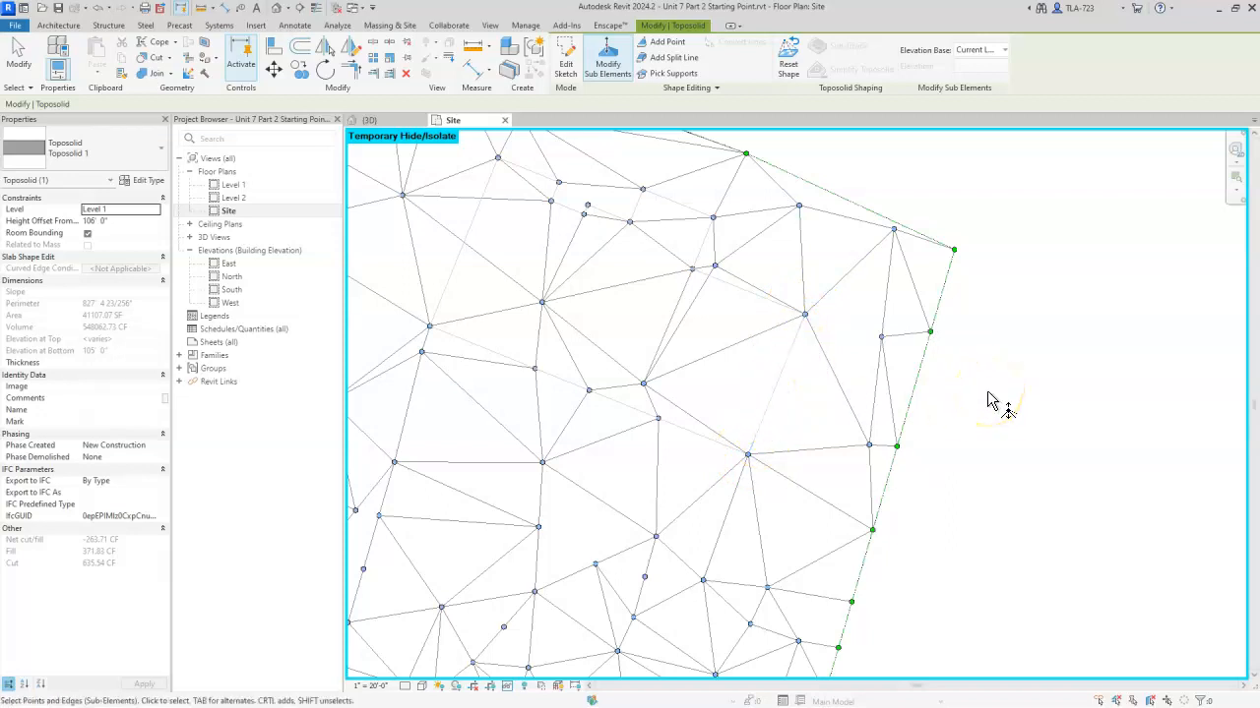
pyautogui.click(377, 121)
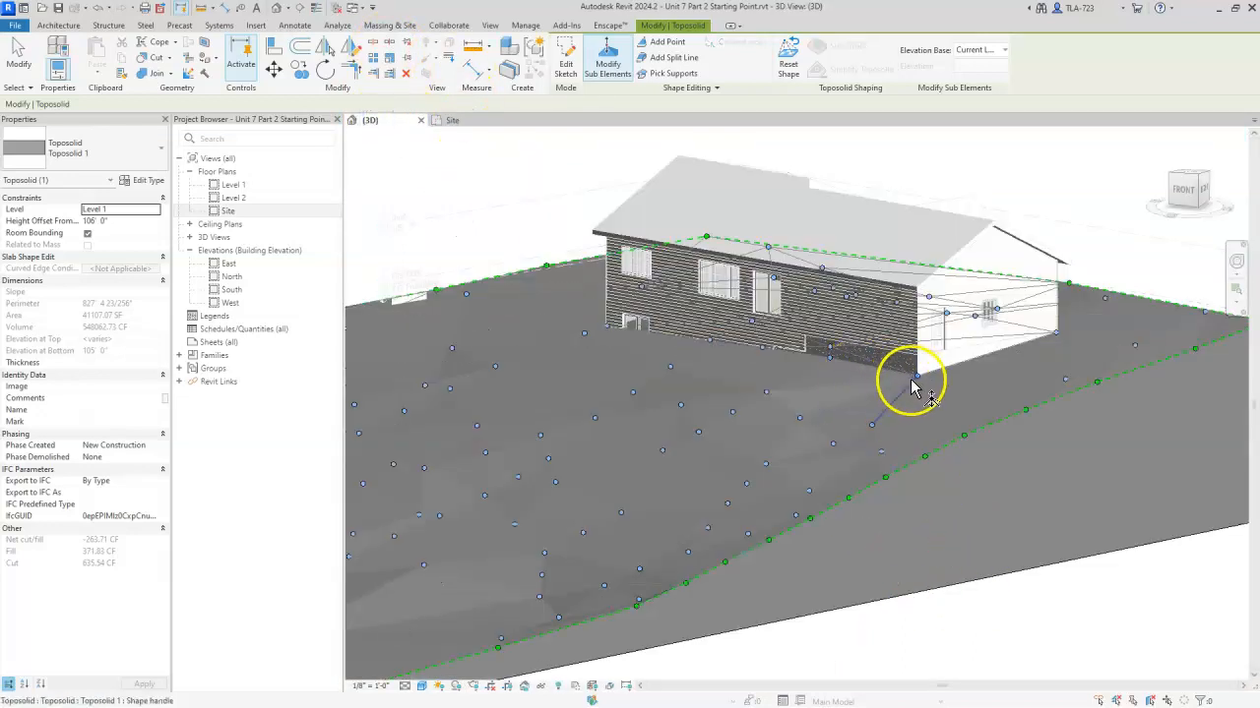
pyautogui.scroll(5, 905, 379)
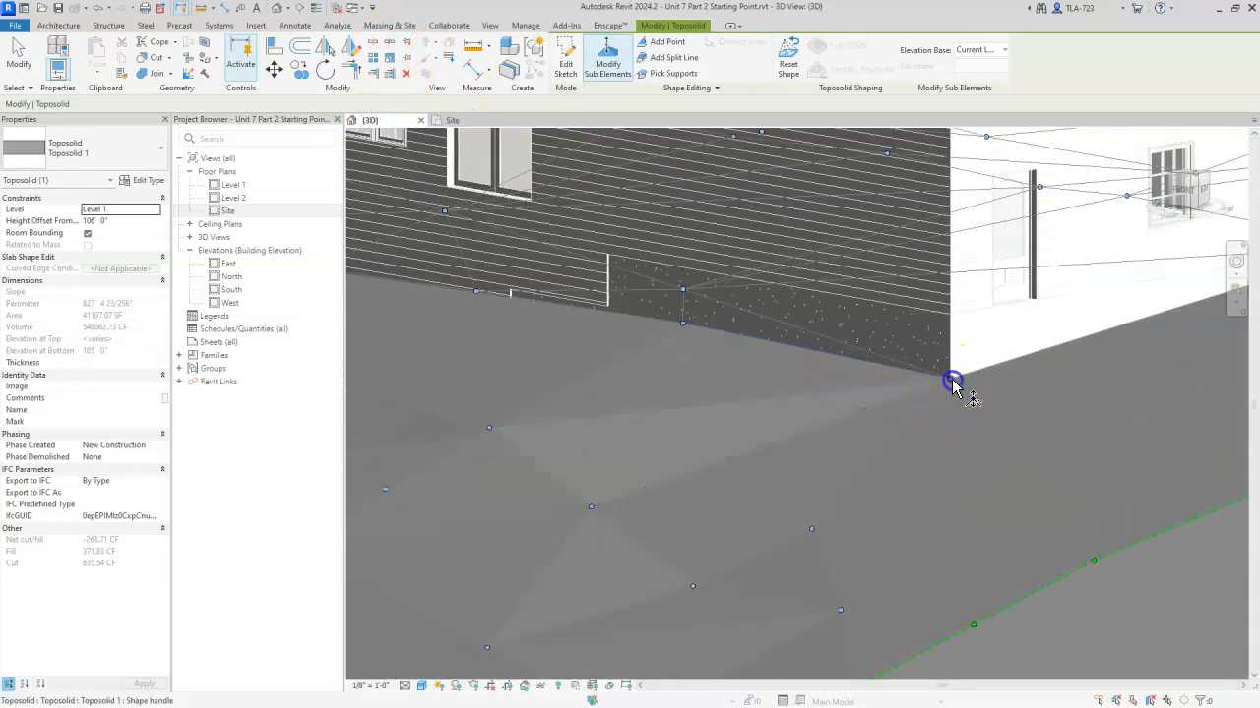
pyautogui.click(951, 382)
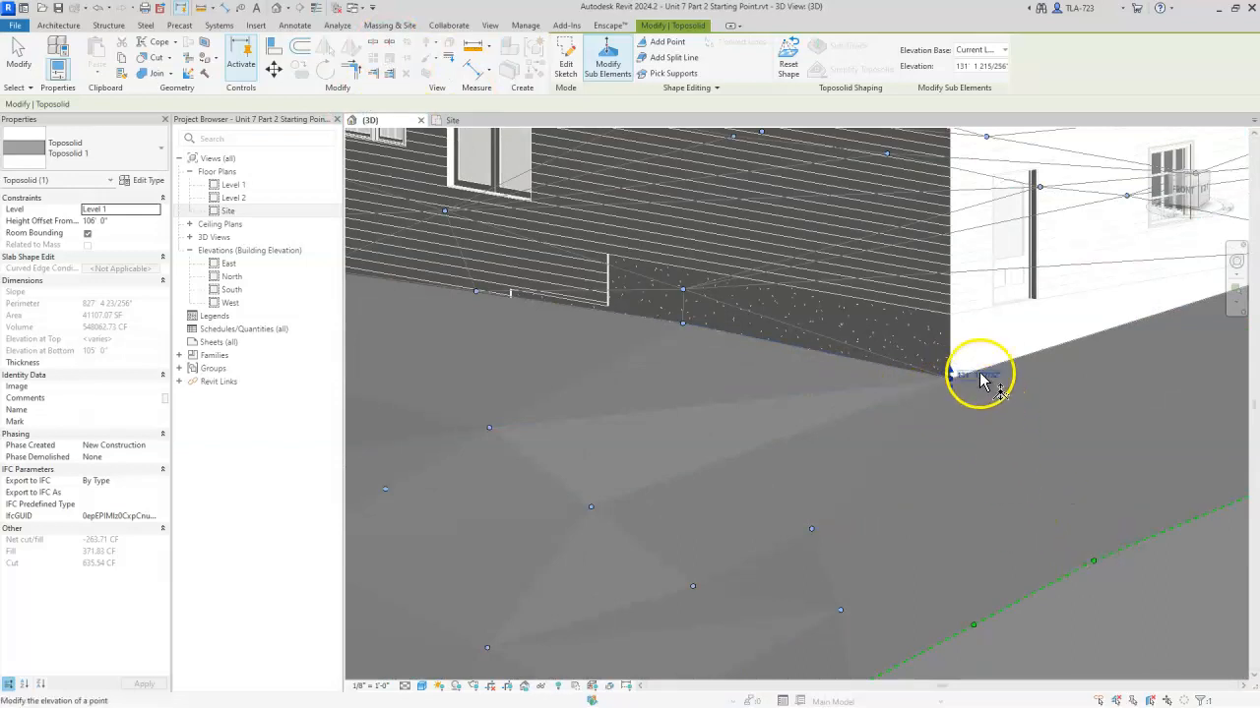
pyautogui.scroll(-4, 899, 416)
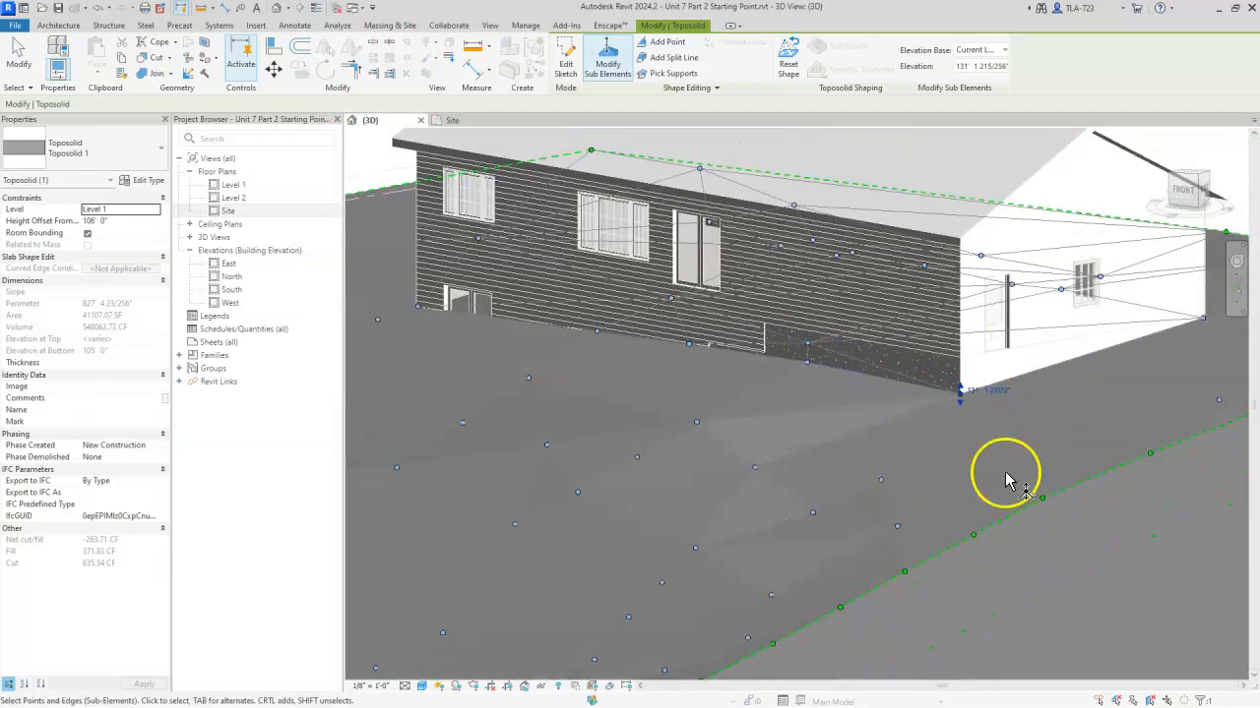
pyautogui.scroll(-5, 929, 337)
pyautogui.click(1069, 203)
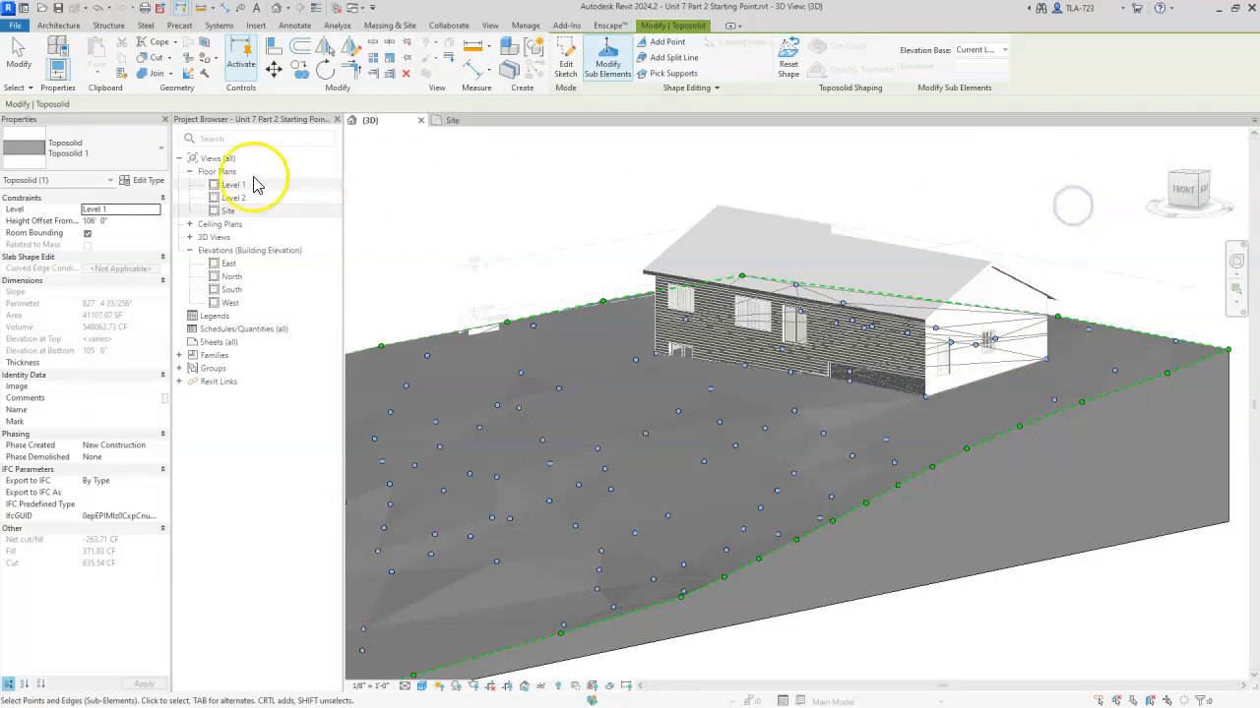
pyautogui.click(27, 67)
# - Edit the toposolid's points in the 3D view and set the house corner point nearest the side door to 133' 7"
pyautogui.click(1054, 424)
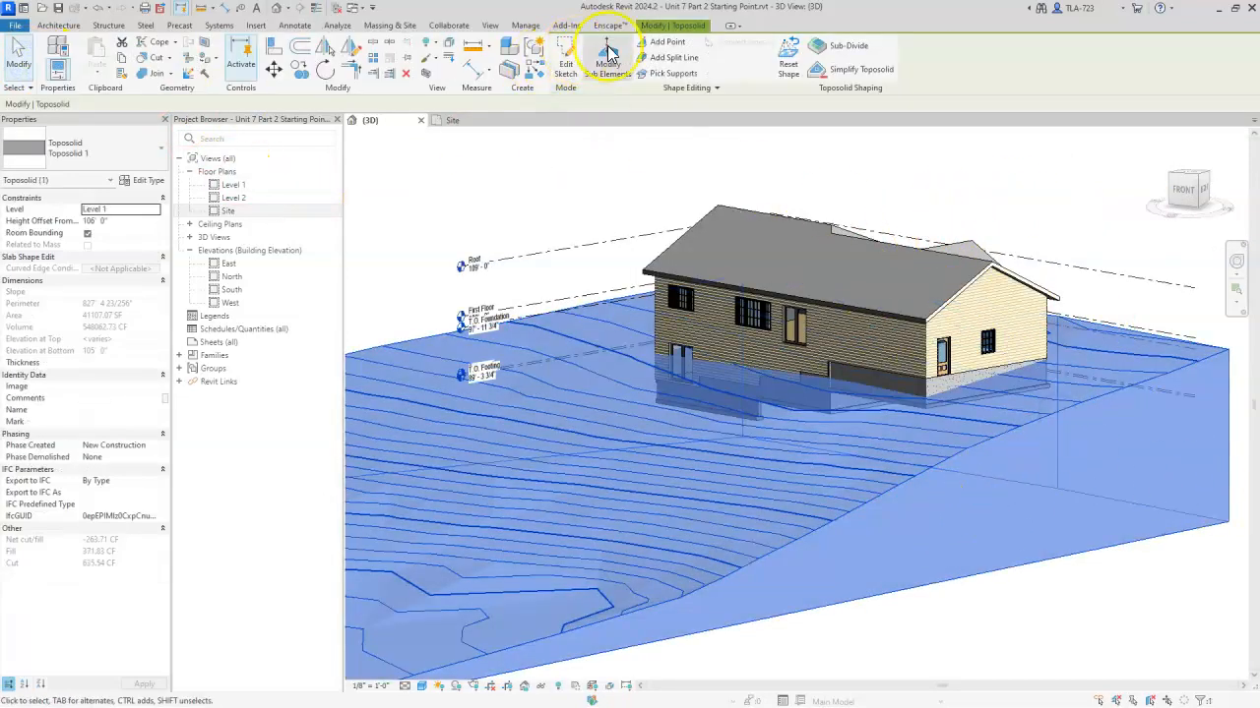
pyautogui.click(608, 61)
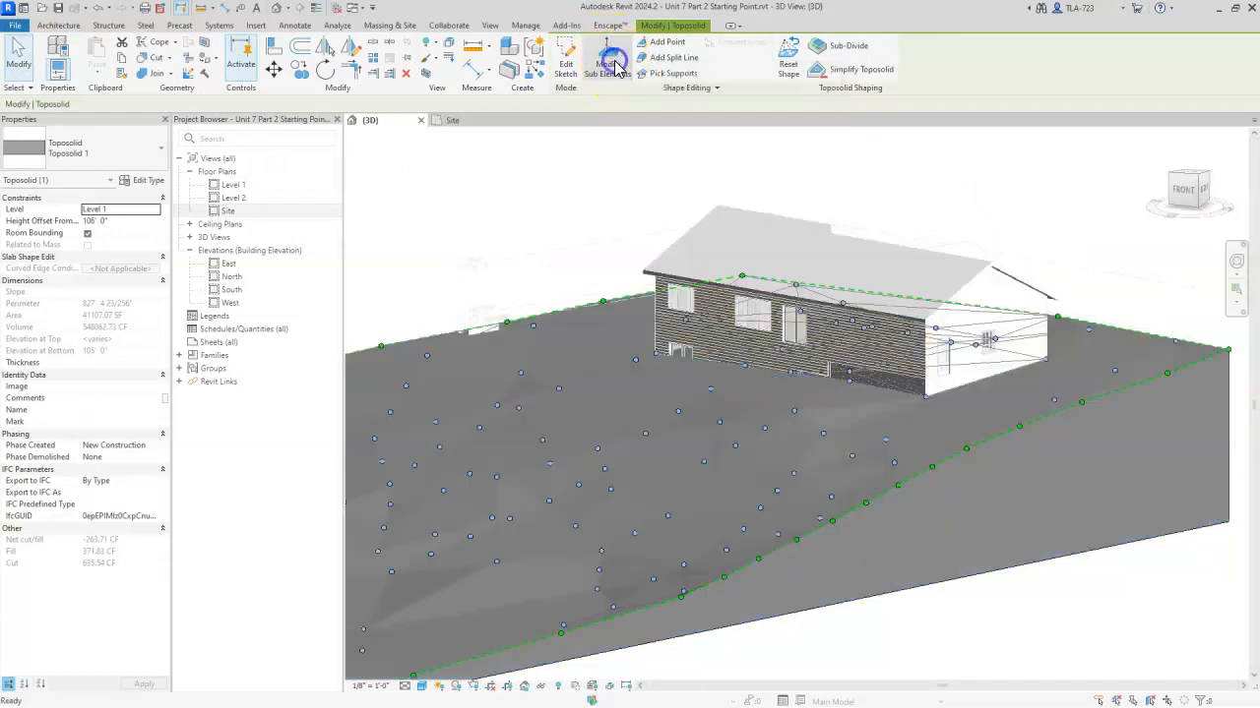
pyautogui.scroll(6, 919, 402)
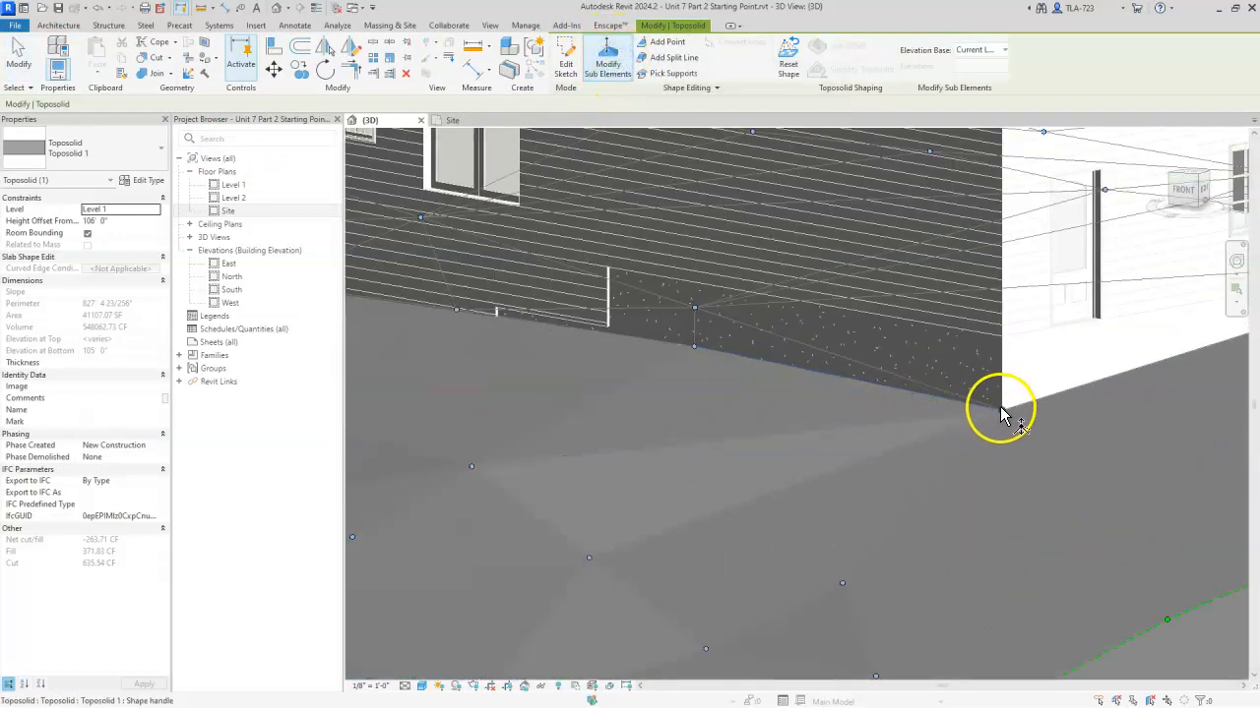
pyautogui.click(1002, 414)
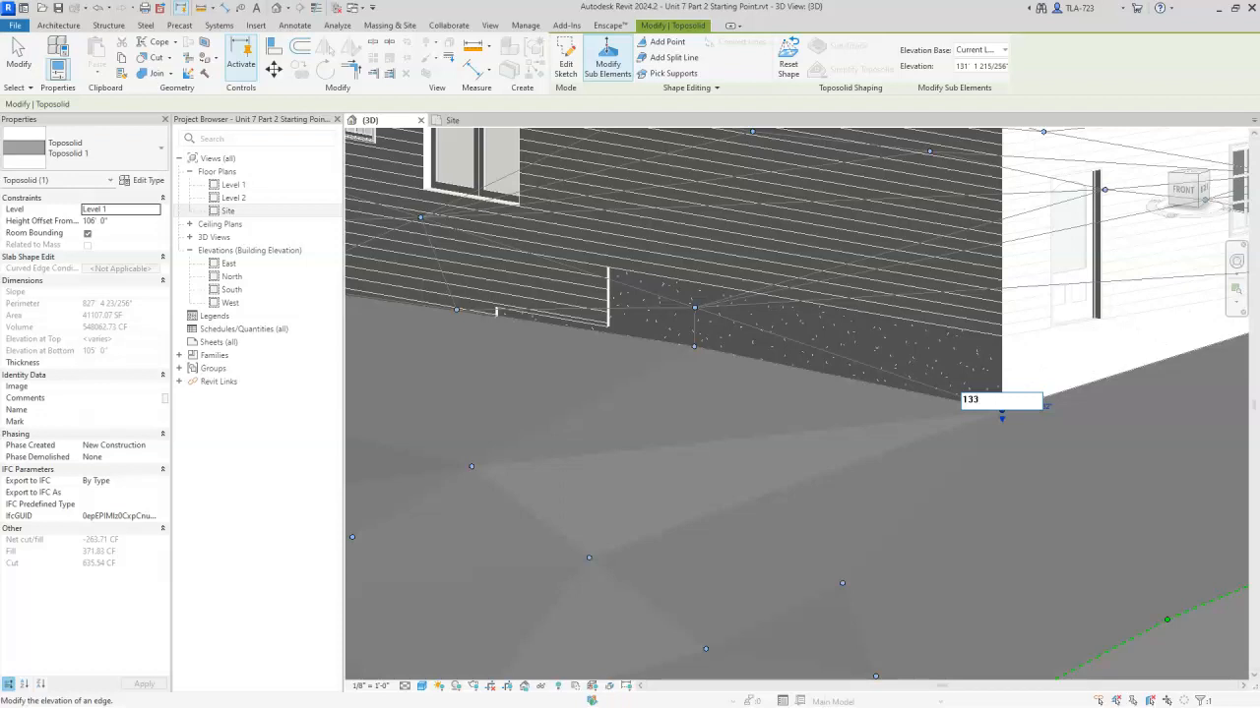
pyautogui.press('Return')
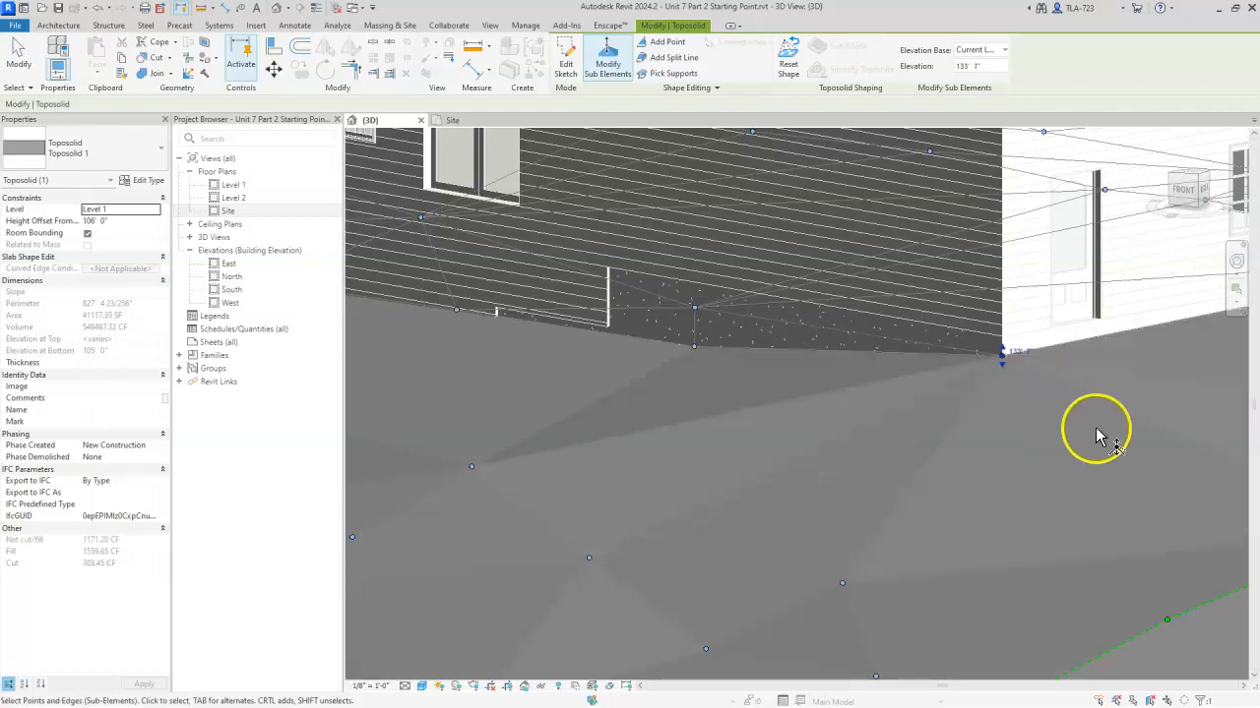
# - Set the point at the long wall's exposed foundation section to 132', and raise it further to 133'
pyautogui.scroll(-1, 758, 390)
pyautogui.moveTo(1165, 427); pyautogui.dragTo(1036, 440, button='middle')
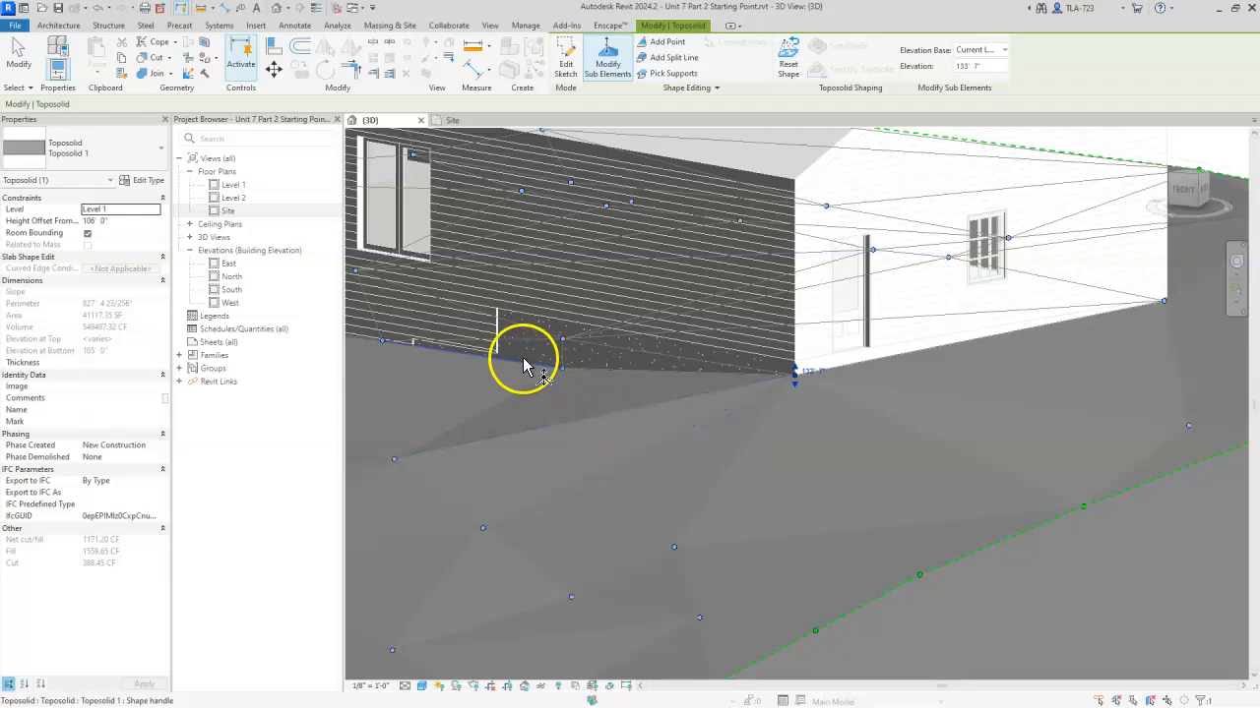
pyautogui.scroll(3, 539, 369)
pyautogui.click(613, 380)
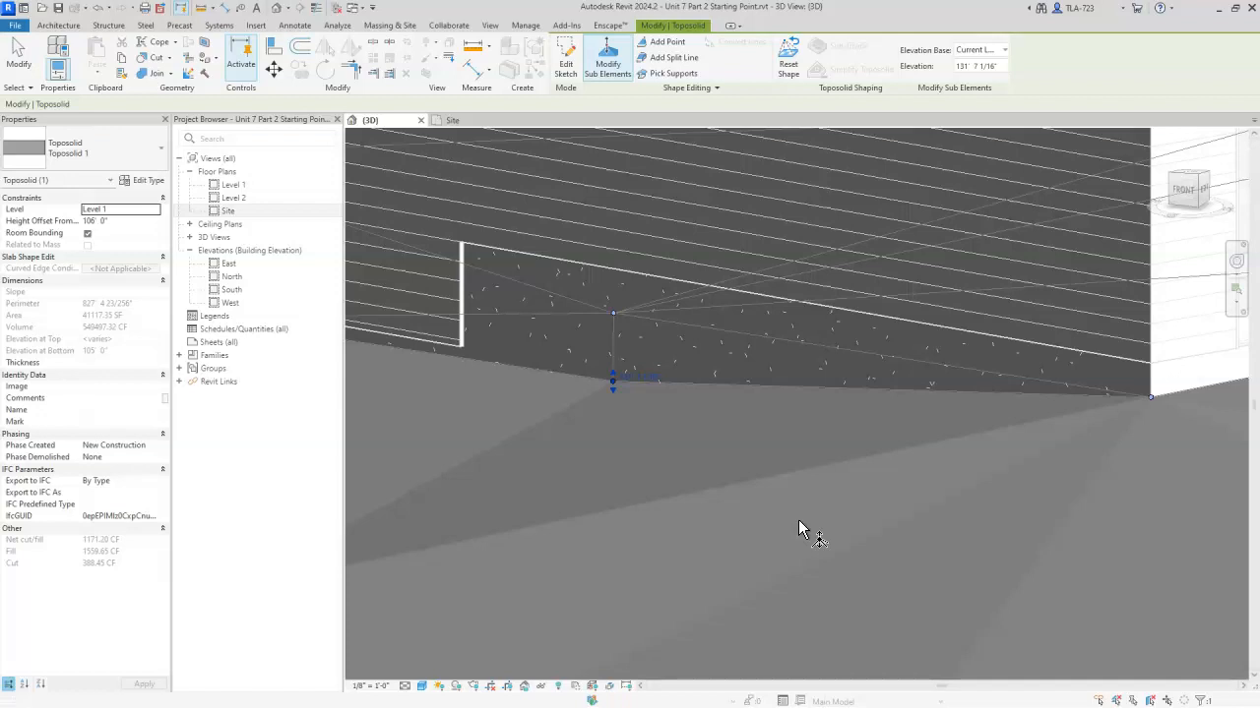
pyautogui.click(653, 380)
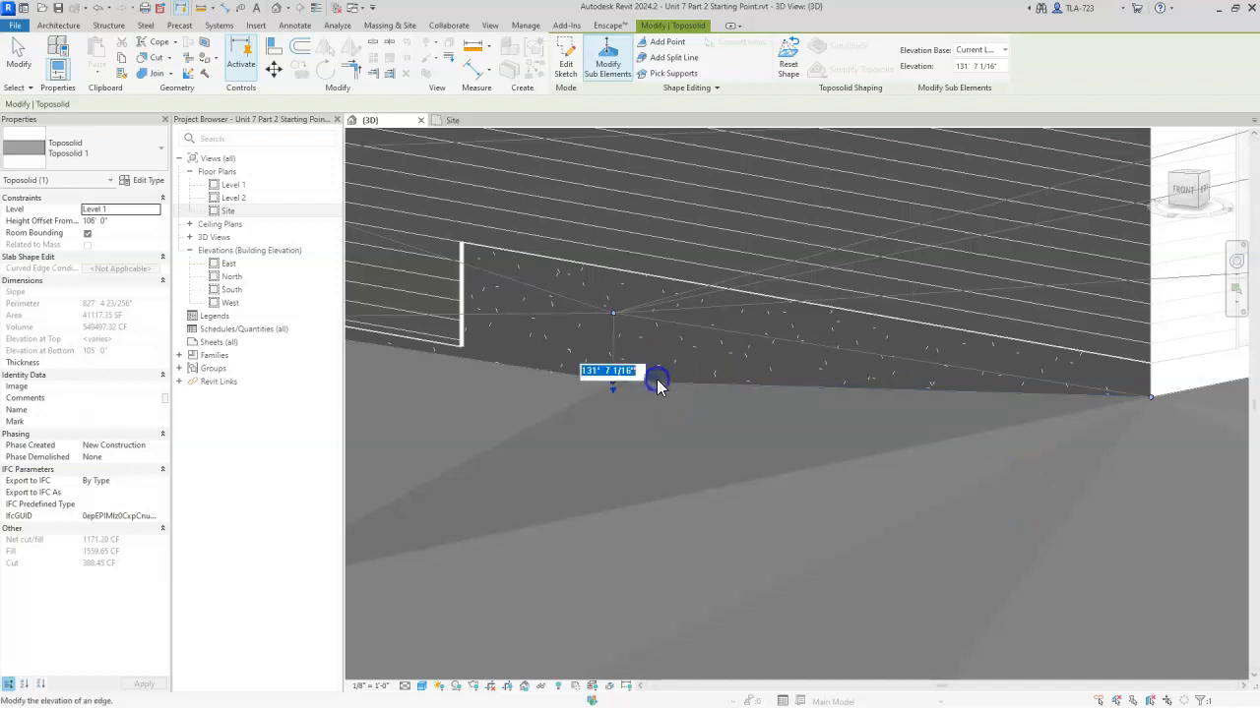
pyautogui.write('132')
pyautogui.press('Return')
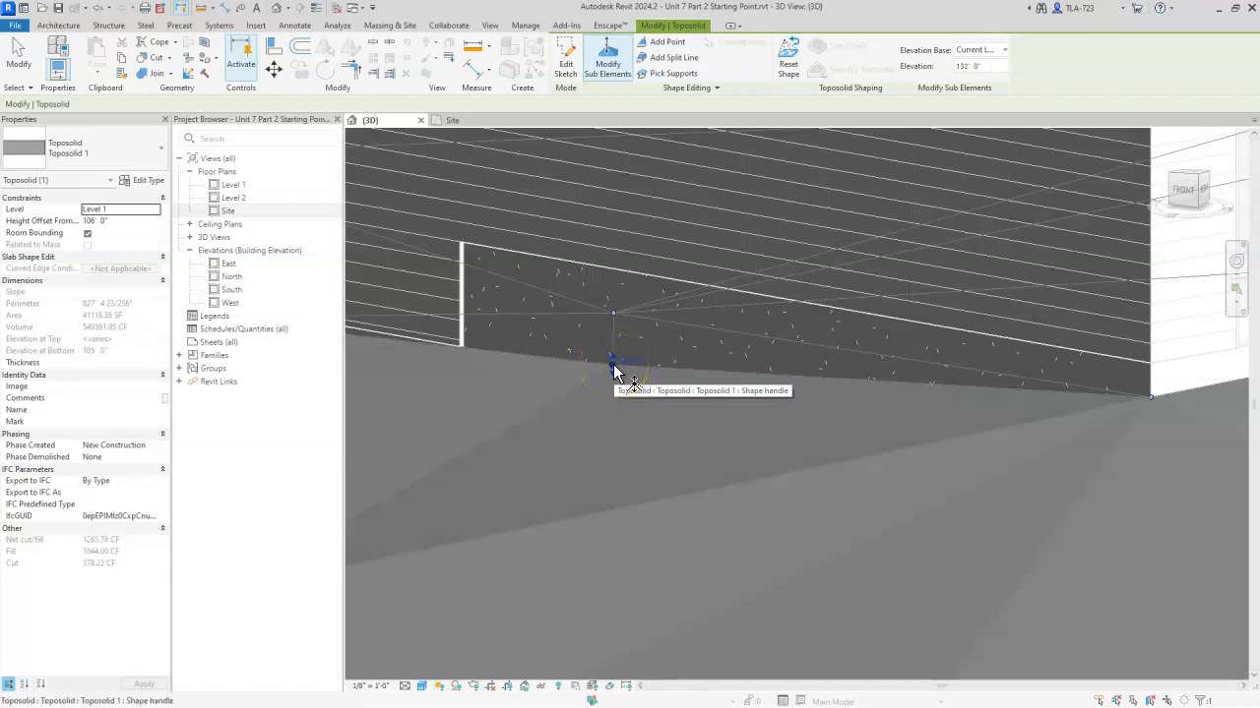
pyautogui.click(630, 367)
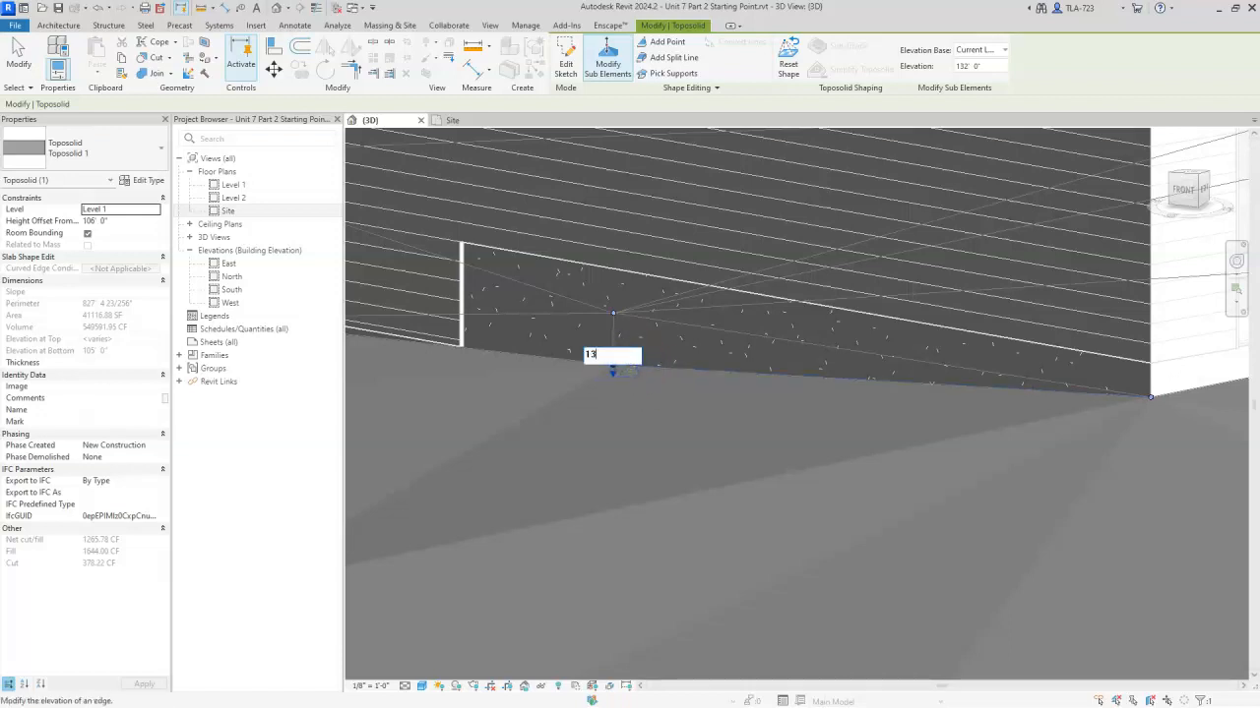
pyautogui.write('3')
pyautogui.press('Return')
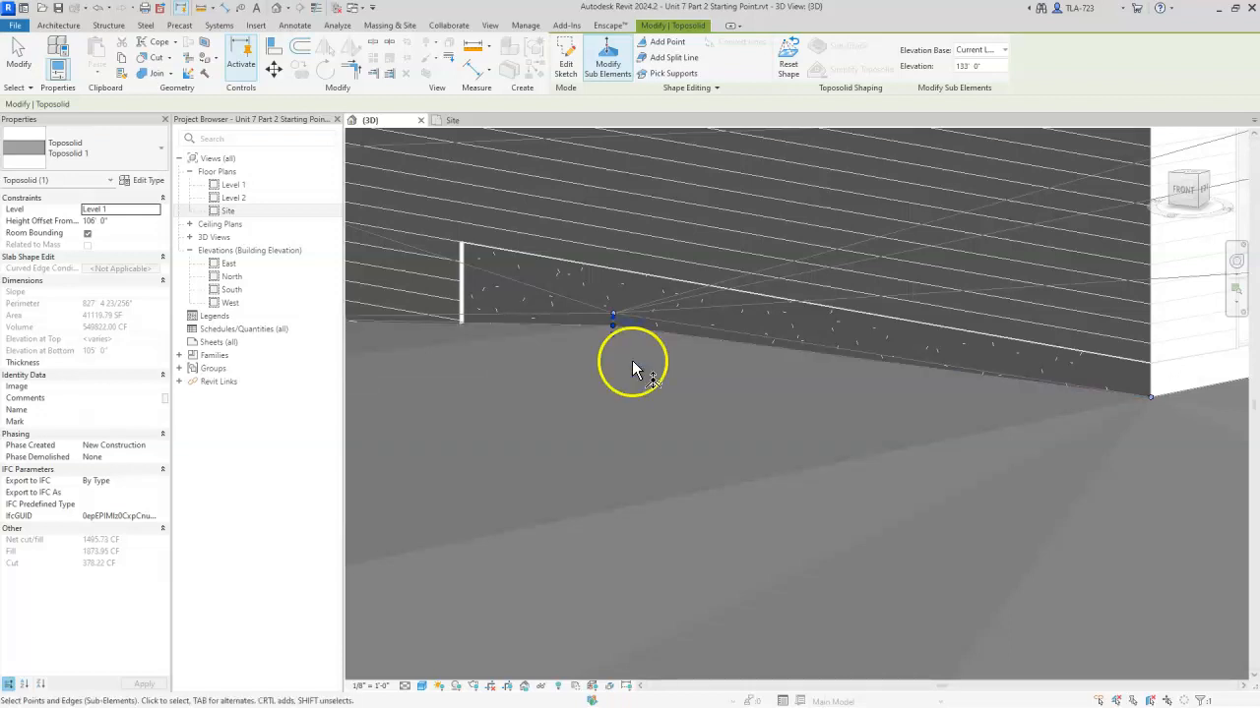
# - Set the next point along the long wall, below the tall glass door, to 130' and adjust its elevation once more
pyautogui.keyDown('shift'); pyautogui.moveTo(857, 361); pyautogui.dragTo(538, 351, button='middle'); pyautogui.keyUp('shift')
pyautogui.click(535, 341)
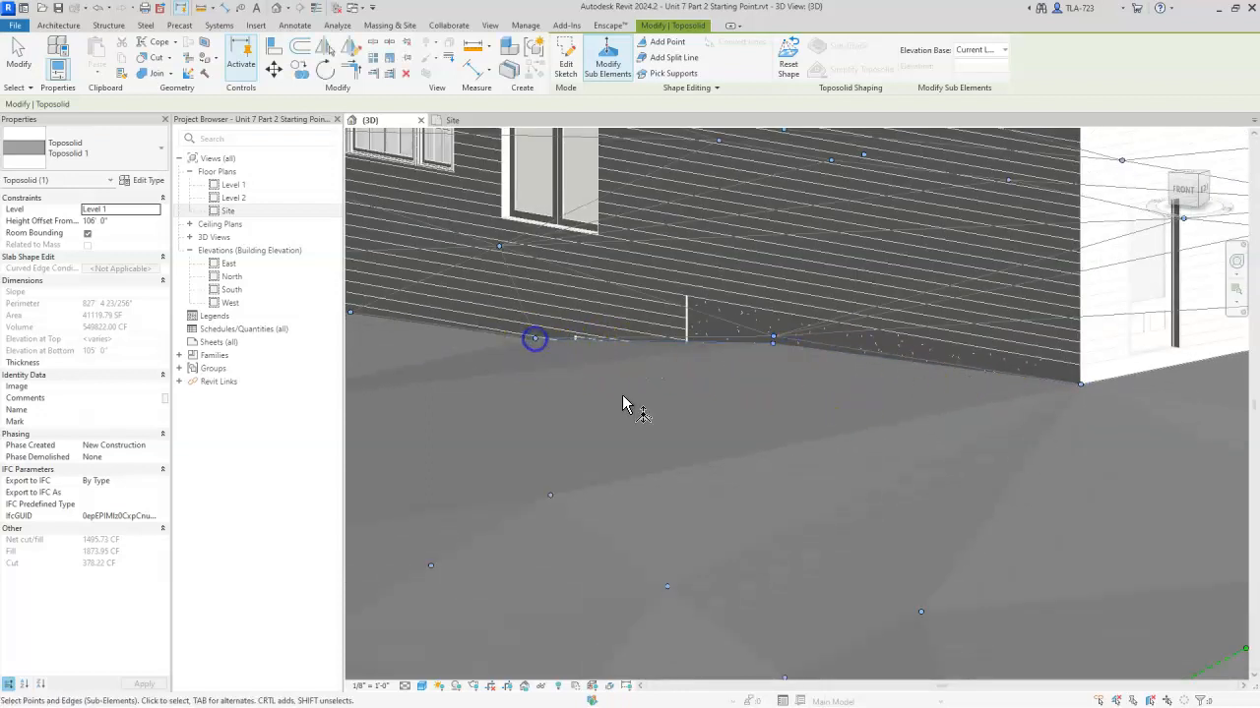
pyautogui.click(535, 340)
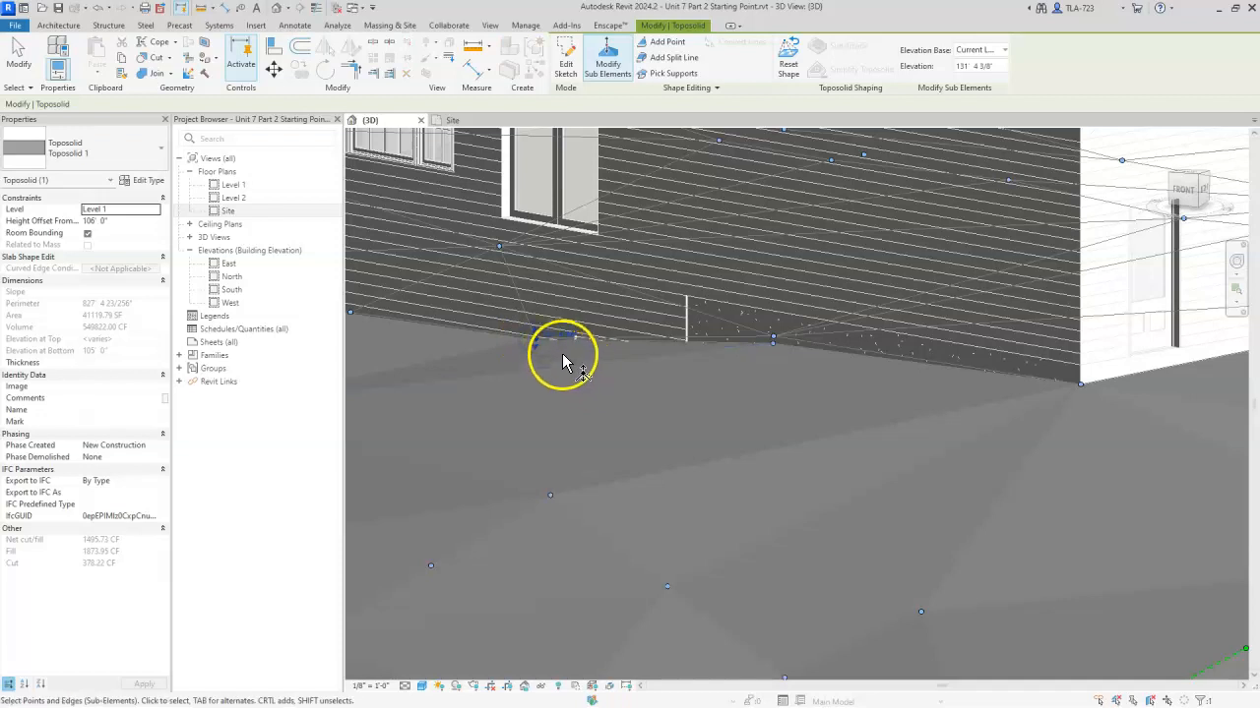
pyautogui.click(558, 332)
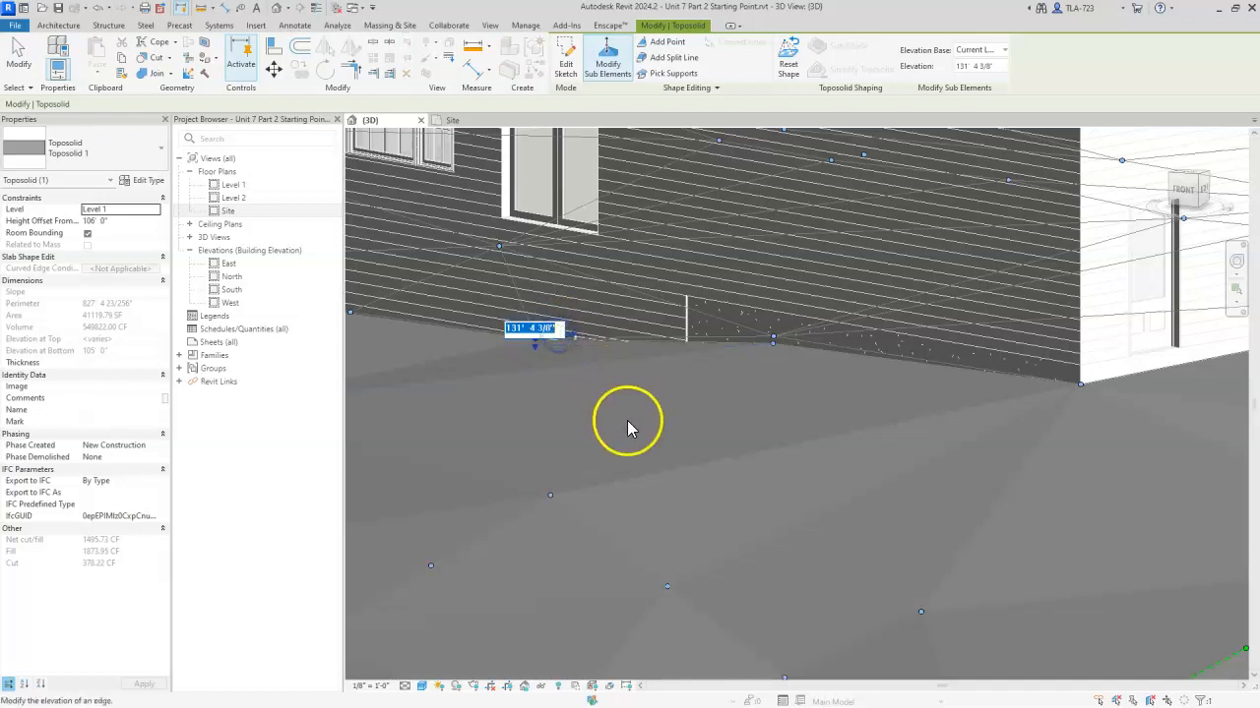
pyautogui.write('130')
pyautogui.press('Return')
pyautogui.click(552, 360)
pyautogui.press('Return')
# - Lower the next toposolid point along the long rear wall, before the lower glass door, to 120', and adjust it up to about 127' 4"
pyautogui.scroll(-2, 953, 344)
pyautogui.keyDown('shift'); pyautogui.moveTo(610, 418); pyautogui.dragTo(1220, 472, button='middle'); pyautogui.keyUp('shift')
pyautogui.moveTo(622, 444); pyautogui.dragTo(818, 460, button='middle')
pyautogui.click(706, 264)
pyautogui.click(722, 260)
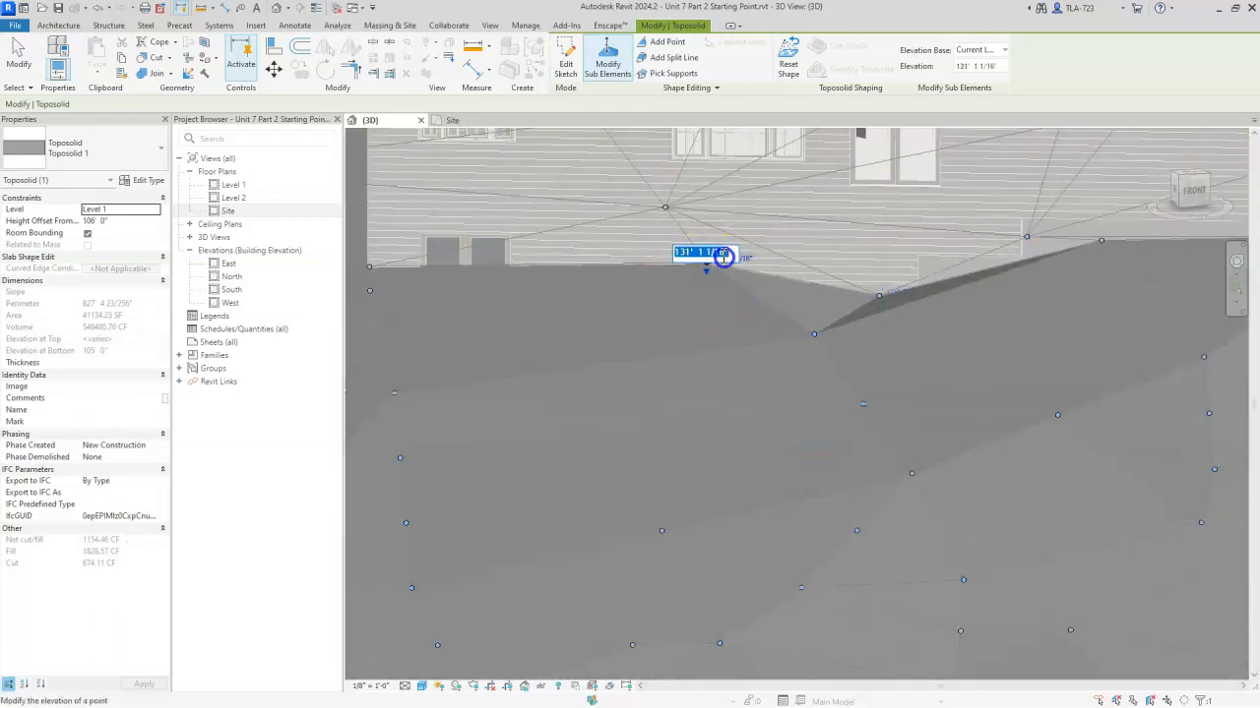
pyautogui.write('120')
pyautogui.press('Return')
pyautogui.moveTo(706, 427); pyautogui.dragTo(706, 424)
pyautogui.click(724, 311)
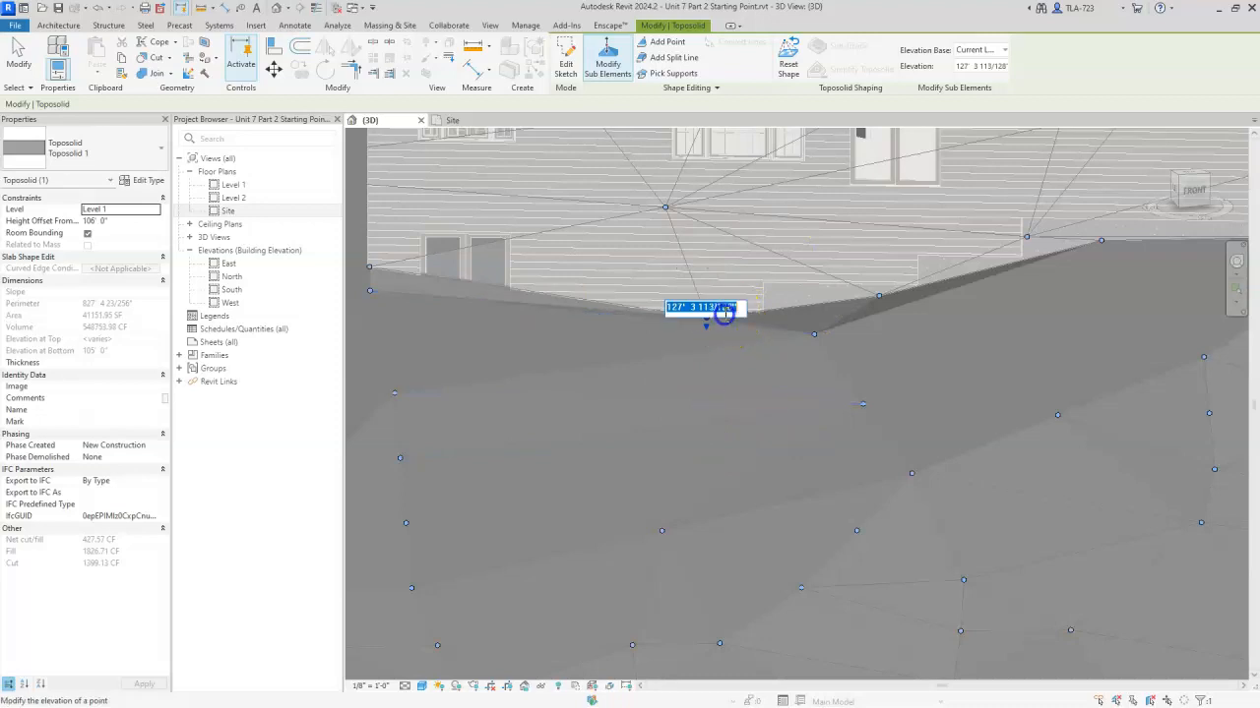
pyautogui.keyDown('shift'); pyautogui.moveTo(694, 383); pyautogui.dragTo(787, 606, button='middle'); pyautogui.keyUp('shift')
pyautogui.click(707, 284)
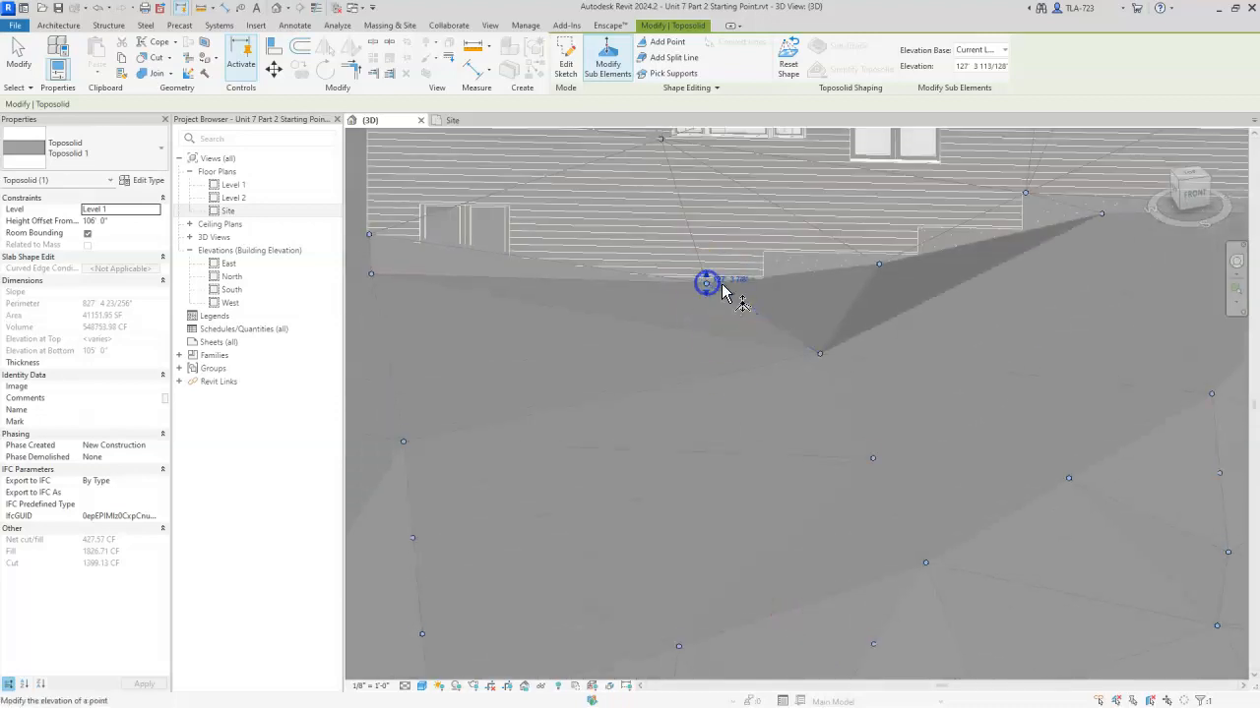
pyautogui.press('Return')
# - Set the toposolid point at the house corner beside the lower glass door to 130', and lower it further to 124'
pyautogui.click(370, 236)
pyautogui.keyDown('shift'); pyautogui.moveTo(590, 527); pyautogui.dragTo(1096, 542, button='middle'); pyautogui.keyUp('shift')
pyautogui.click(689, 339)
pyautogui.write('130')
pyautogui.press('Return')
pyautogui.click(748, 368)
pyautogui.write('124')
pyautogui.press('Return')
# - Examine the regraded slope around the lower glass door corner and along the long rear wall from several sides
pyautogui.keyDown('shift'); pyautogui.moveTo(866, 511); pyautogui.dragTo(889, 483, button='middle'); pyautogui.keyUp('shift')
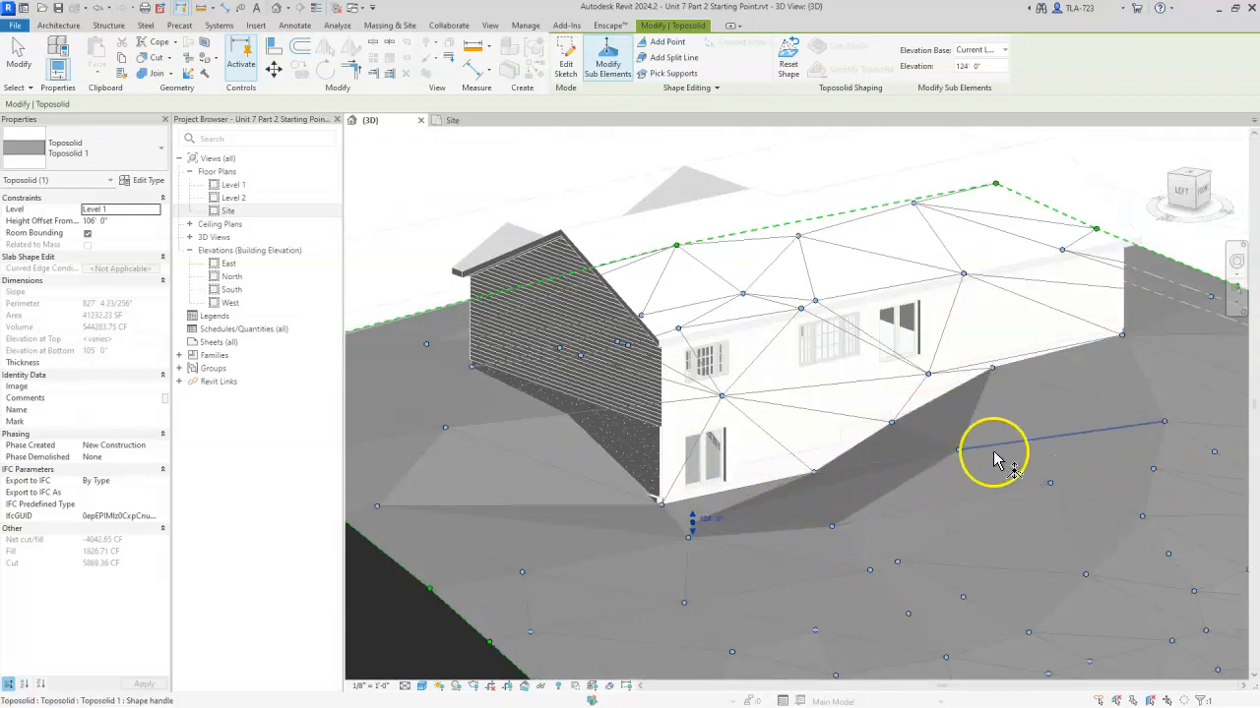
pyautogui.keyDown('shift'); pyautogui.moveTo(887, 505); pyautogui.dragTo(974, 441, button='middle'); pyautogui.keyUp('shift')
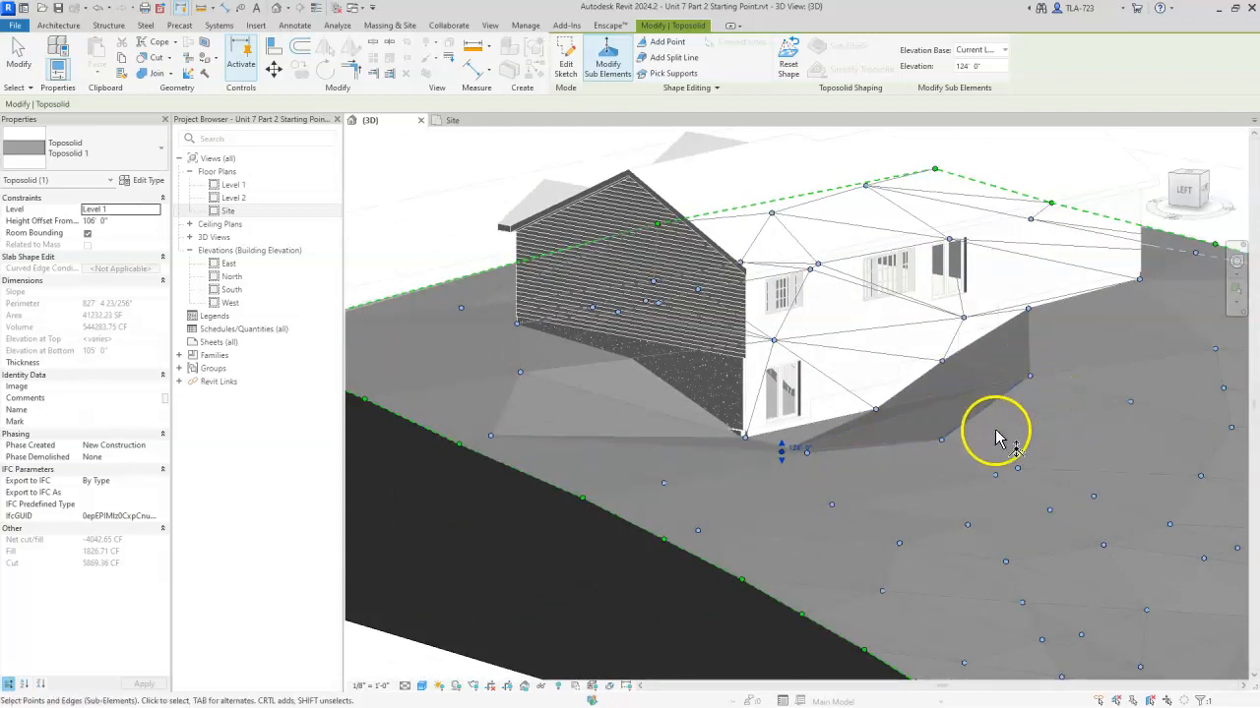
pyautogui.keyDown('shift'); pyautogui.moveTo(860, 499); pyautogui.dragTo(886, 470, button='middle'); pyautogui.keyUp('shift')
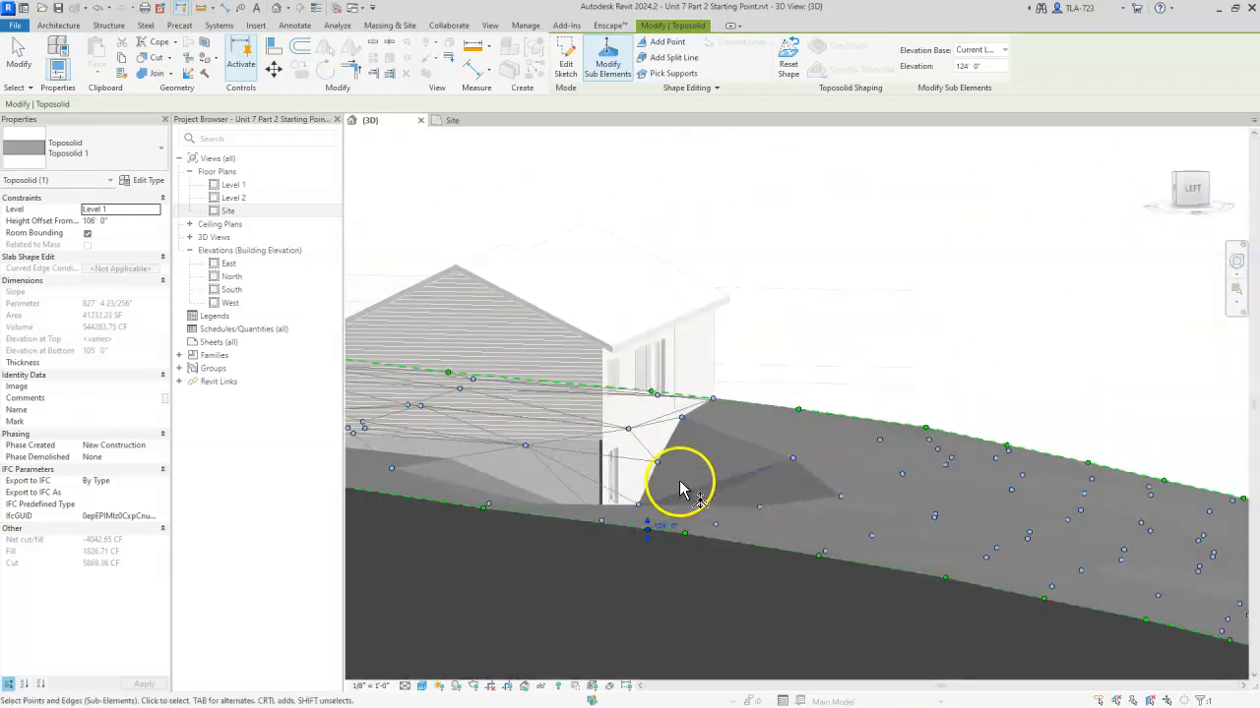
pyautogui.keyDown('shift'); pyautogui.moveTo(823, 475); pyautogui.dragTo(833, 533, button='middle'); pyautogui.keyUp('shift')
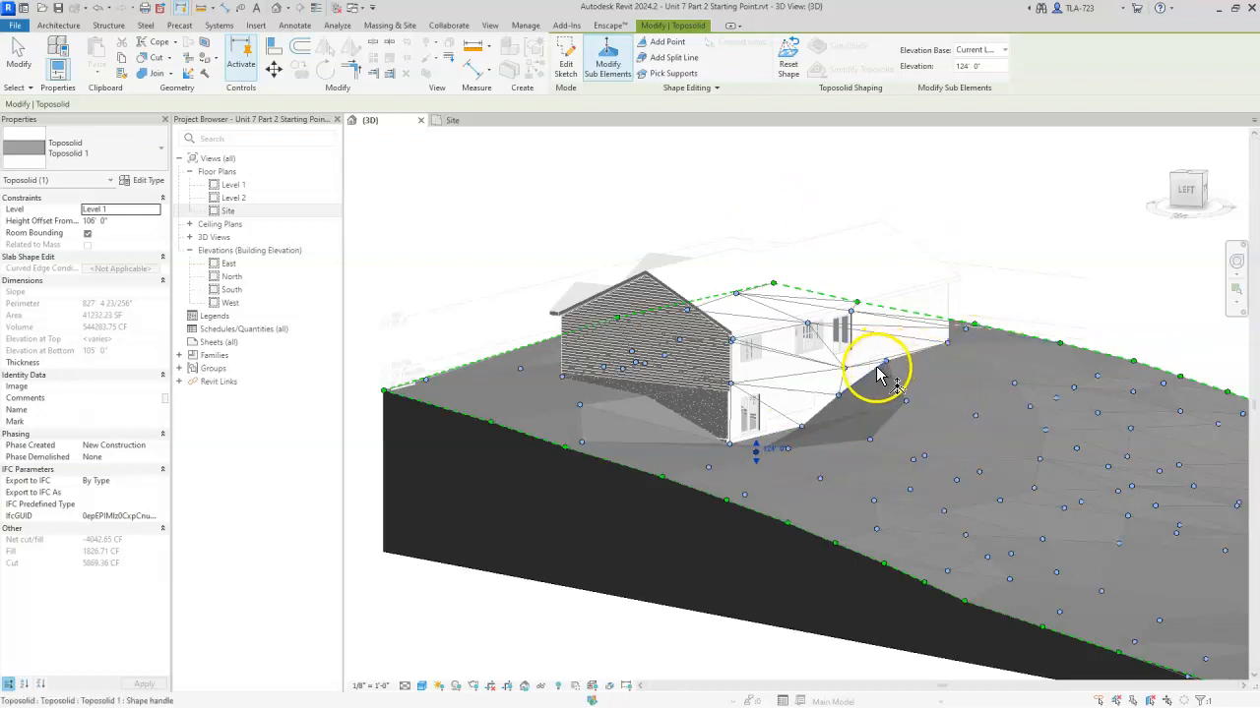
pyautogui.moveTo(1083, 389)
pyautogui.keyDown('shift'); pyautogui.mouseDown(button='middle')
pyautogui.moveTo(1063, 400)
pyautogui.moveTo(1030, 385)
pyautogui.moveTo(1089, 433)
pyautogui.moveTo(821, 483)
pyautogui.moveTo(889, 459)
pyautogui.moveTo(764, 545)
pyautogui.moveTo(1039, 551)
pyautogui.moveTo(725, 482)
pyautogui.mouseUp(button='middle'); pyautogui.keyUp('shift')
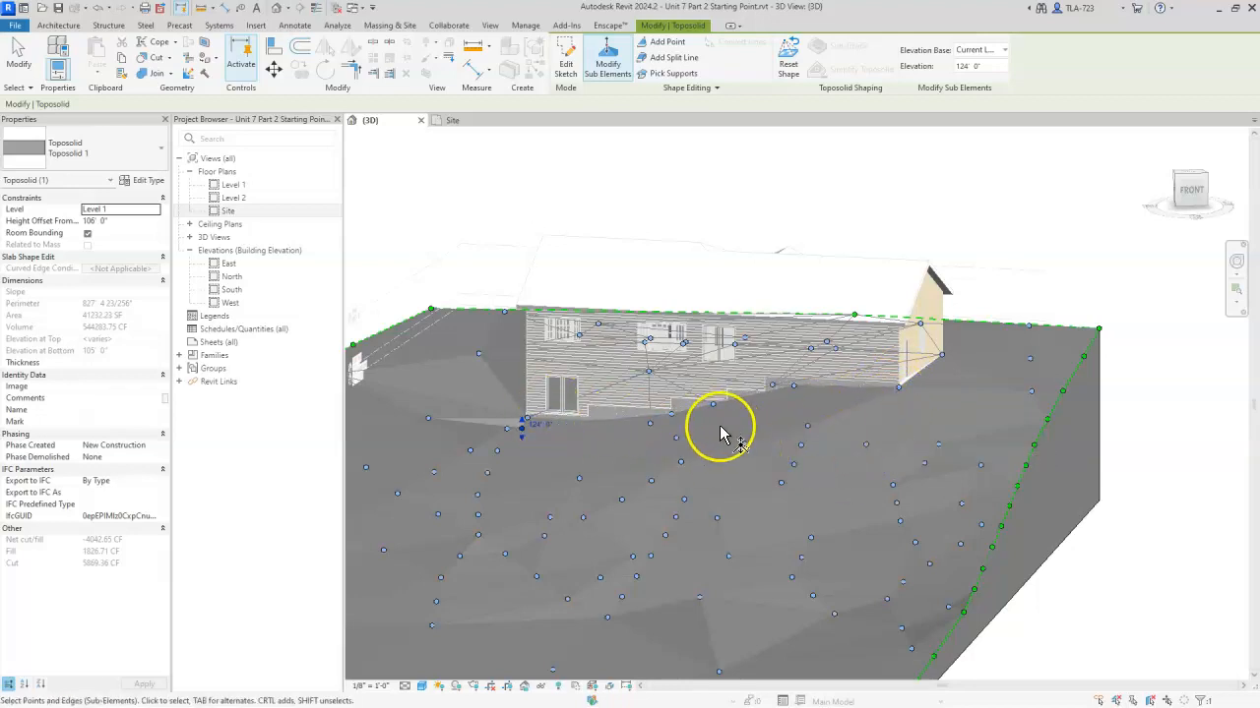
pyautogui.keyDown('shift'); pyautogui.moveTo(644, 504); pyautogui.dragTo(679, 492, button='middle'); pyautogui.keyUp('shift')
pyautogui.click(424, 454)
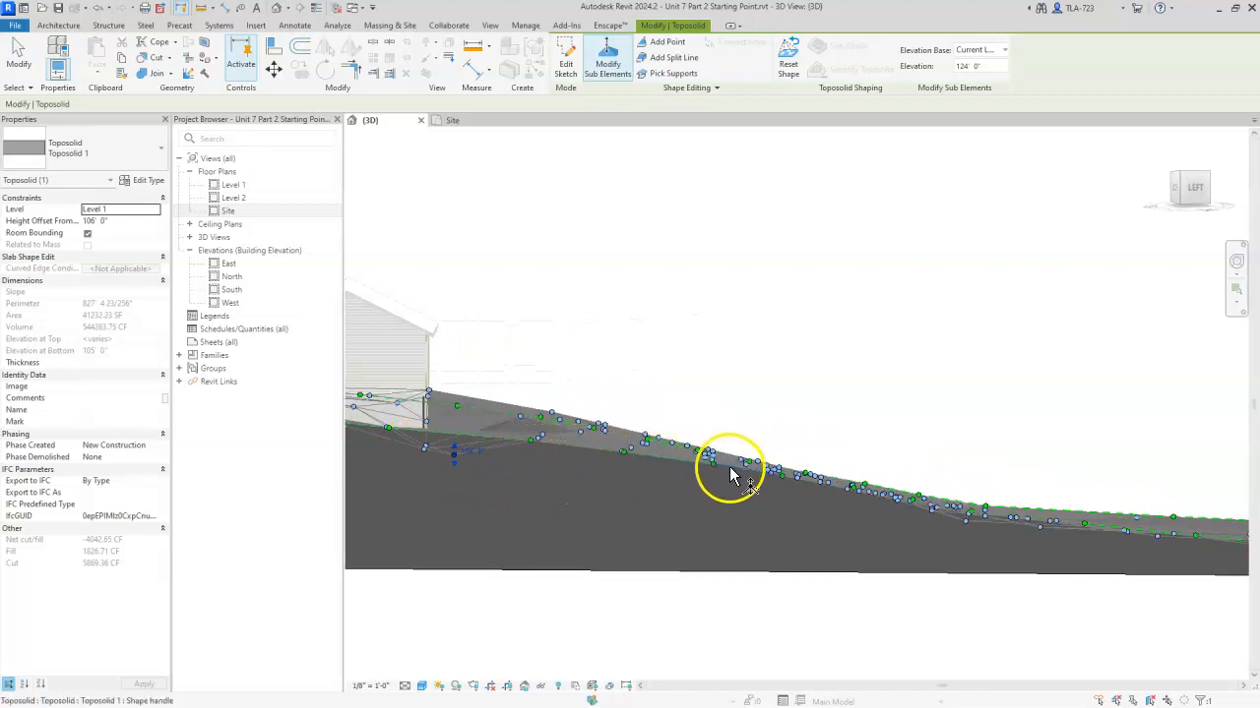
pyautogui.keyDown('shift'); pyautogui.moveTo(981, 436); pyautogui.dragTo(761, 505, button='middle'); pyautogui.keyUp('shift')
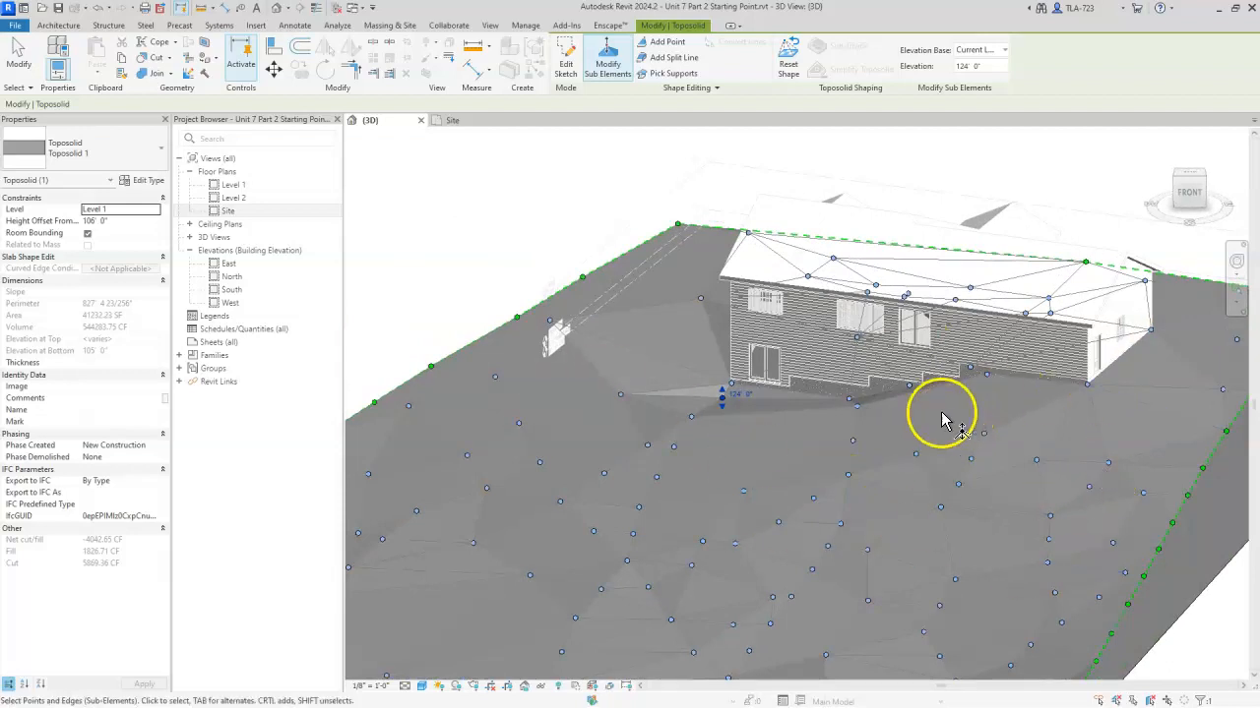
pyautogui.keyDown('shift'); pyautogui.moveTo(955, 510); pyautogui.dragTo(953, 370, button='middle'); pyautogui.keyUp('shift')
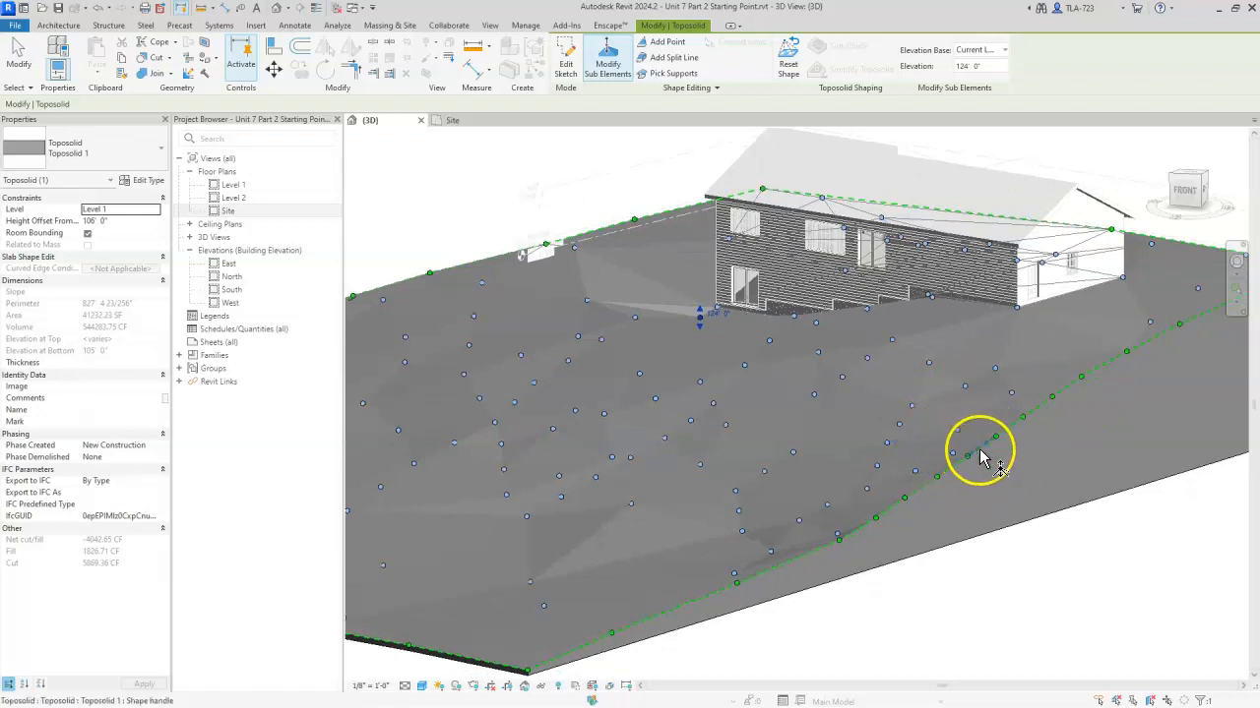
# - Examine how the terrain meets the gable end and the front of the house near the site's edge
pyautogui.moveTo(895, 440)
pyautogui.keyDown('shift'); pyautogui.mouseDown(button='middle')
pyautogui.moveTo(889, 391)
pyautogui.moveTo(1006, 374)
pyautogui.moveTo(852, 436)
pyautogui.moveTo(875, 436)
pyautogui.moveTo(876, 413)
pyautogui.mouseUp(button='middle'); pyautogui.keyUp('shift')
pyautogui.scroll(5, 916, 318)
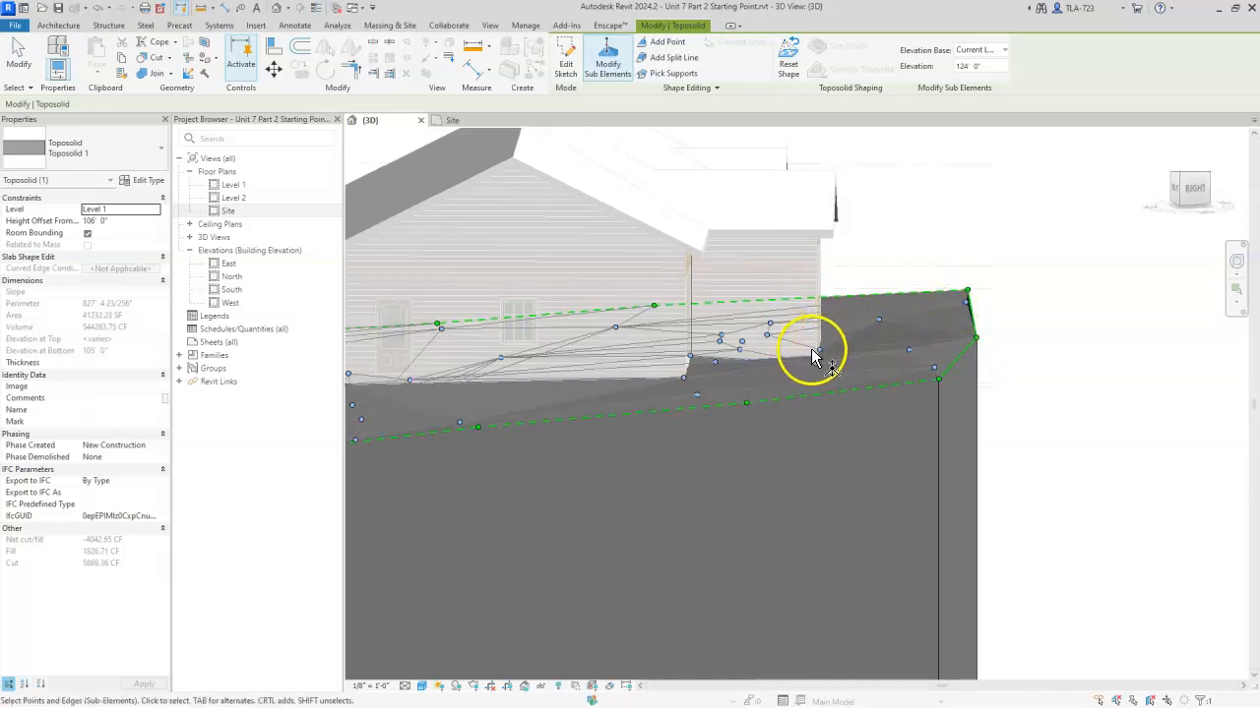
pyautogui.keyDown('shift'); pyautogui.moveTo(893, 379); pyautogui.dragTo(909, 392, button='middle'); pyautogui.keyUp('shift')
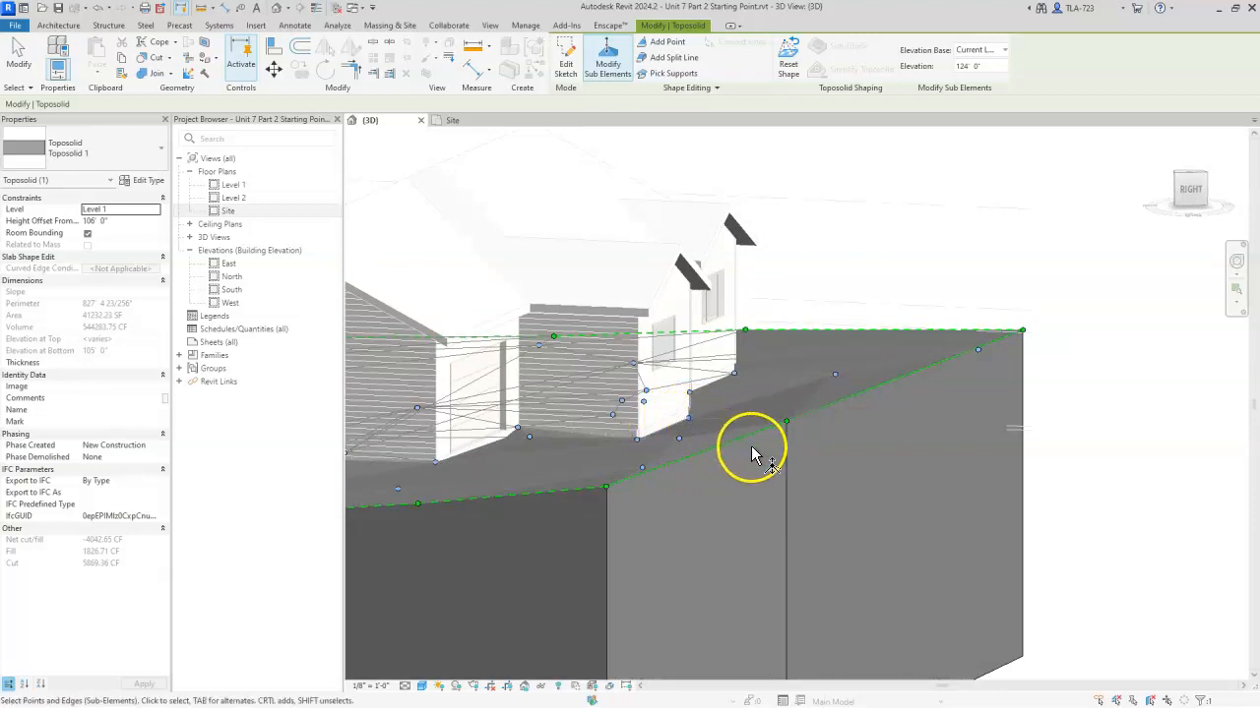
pyautogui.keyDown('shift'); pyautogui.moveTo(923, 437); pyautogui.dragTo(964, 459, button='middle'); pyautogui.keyUp('shift')
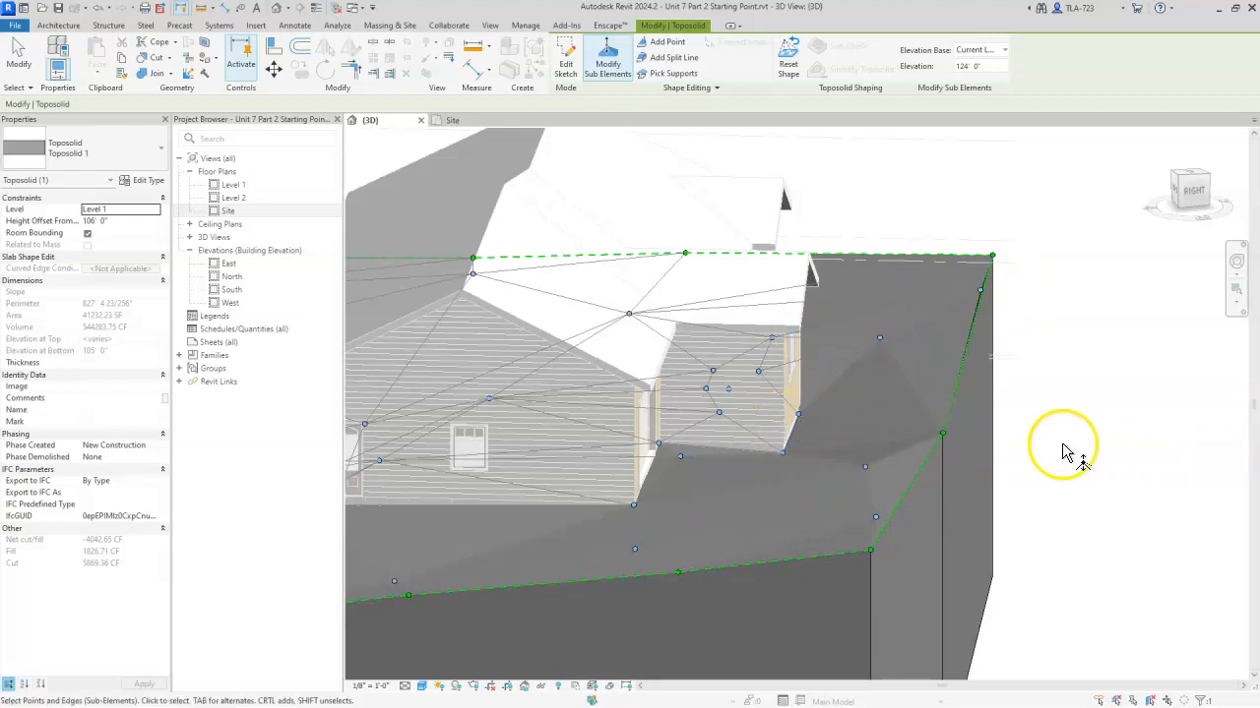
pyautogui.keyDown('shift'); pyautogui.moveTo(1198, 403); pyautogui.dragTo(1152, 365, button='middle'); pyautogui.keyUp('shift')
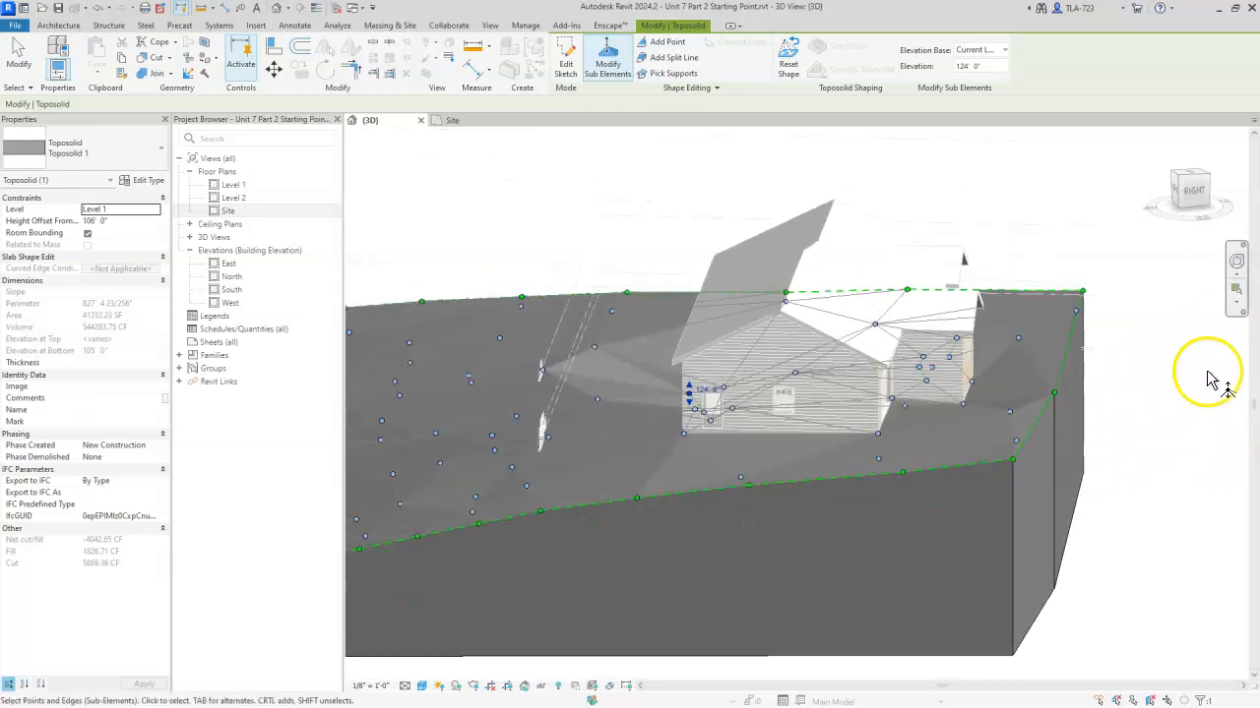
pyautogui.keyDown('ctrl'); pyautogui.moveTo(728, 601); pyautogui.dragTo(793, 576, button='middle'); pyautogui.keyUp('ctrl')
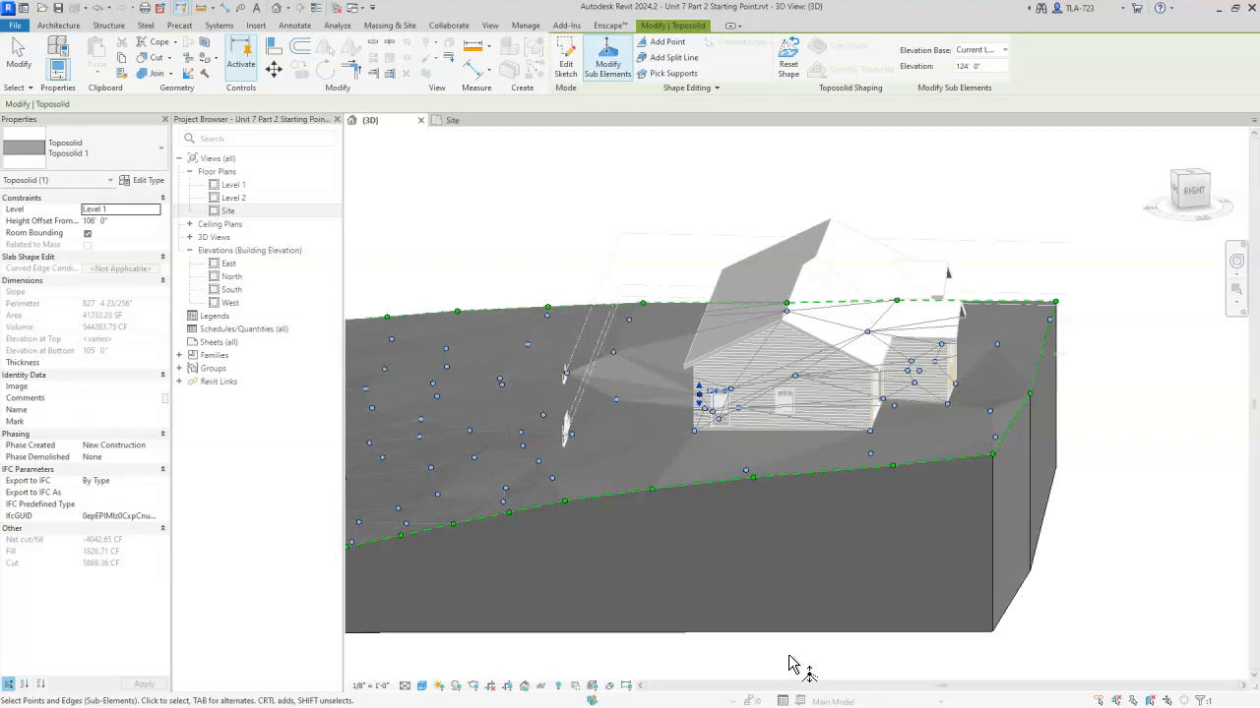
# - Finish editing the toposolid's points and reveal the hidden elements in the 3D view
pyautogui.click(1184, 525)
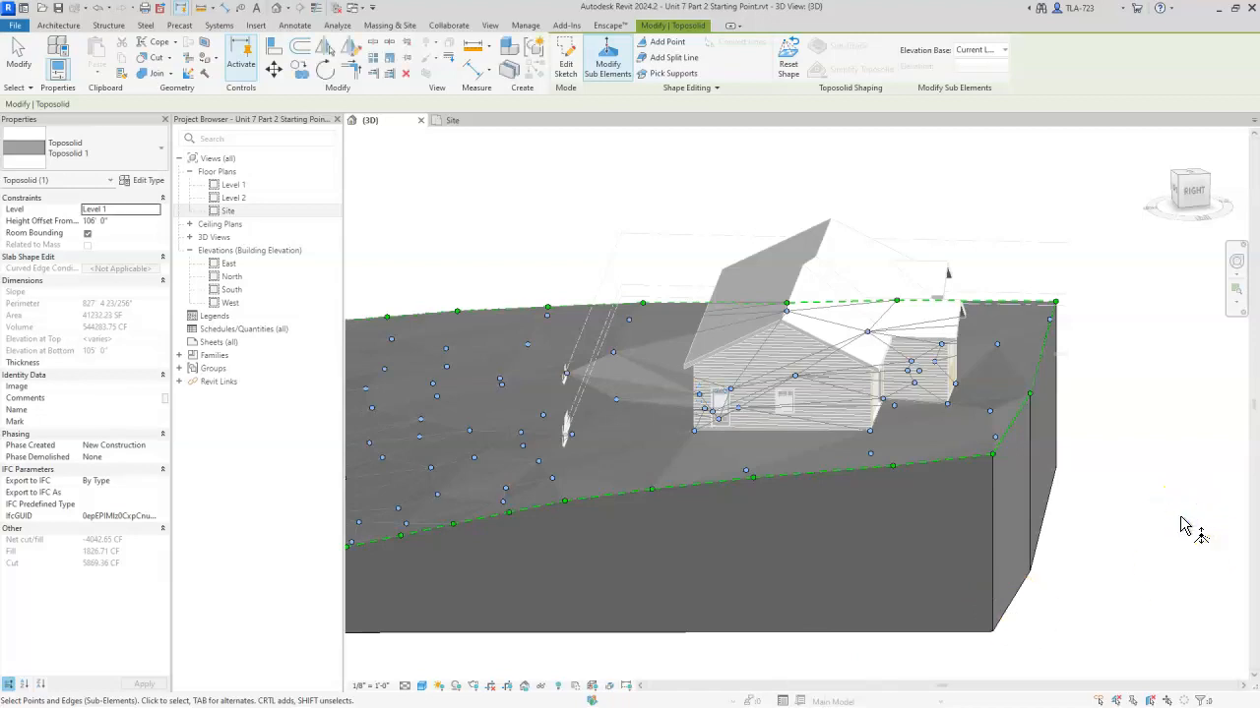
pyautogui.click(1161, 516)
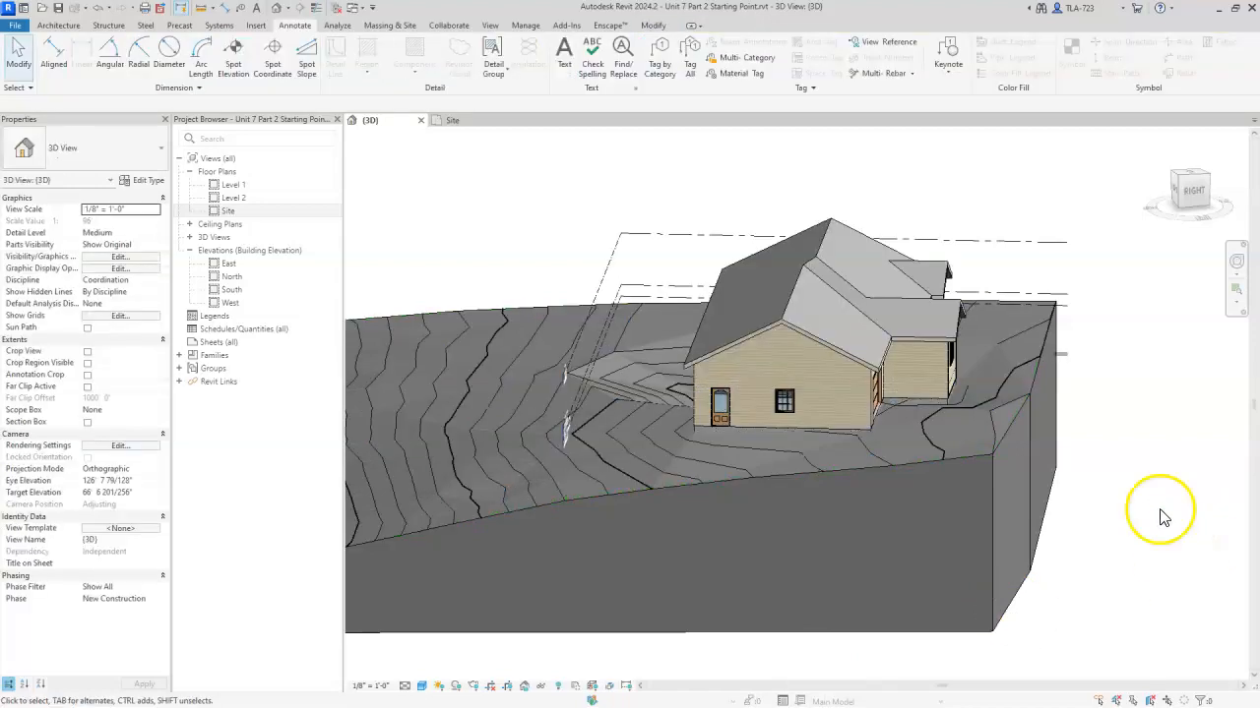
pyautogui.keyDown('shift'); pyautogui.moveTo(753, 602); pyautogui.dragTo(1057, 514, button='middle'); pyautogui.keyUp('shift')
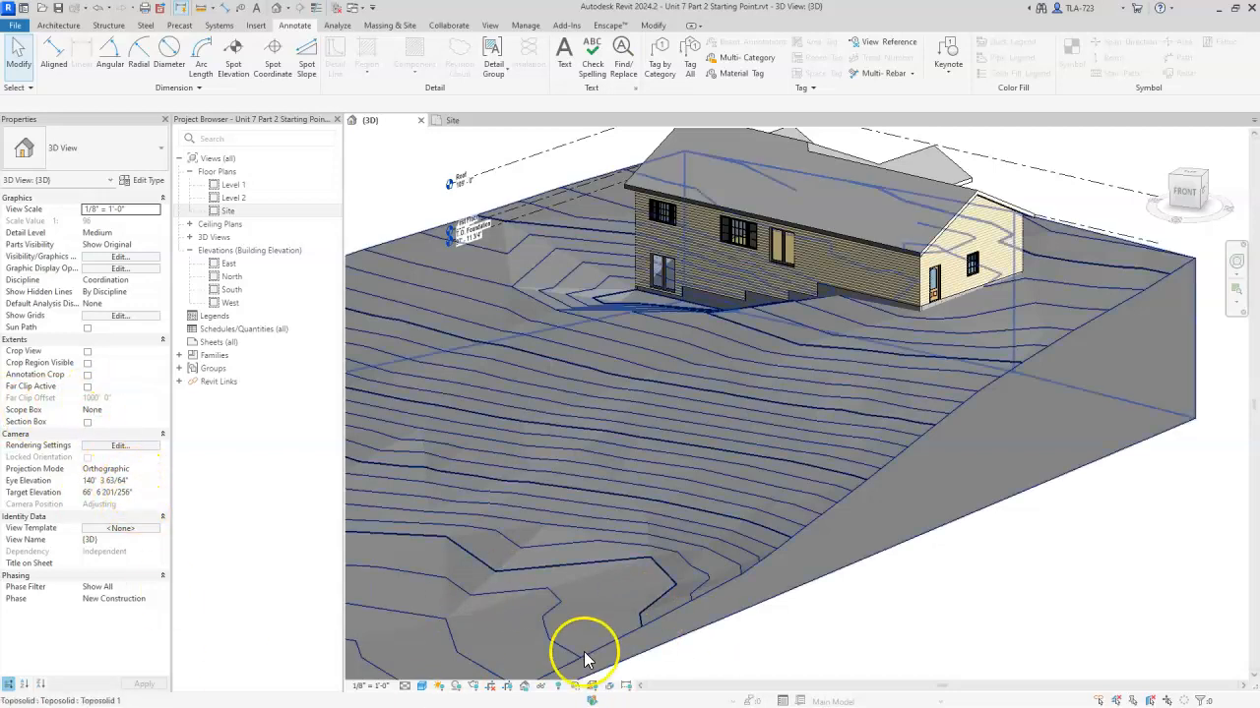
pyautogui.click(540, 686)
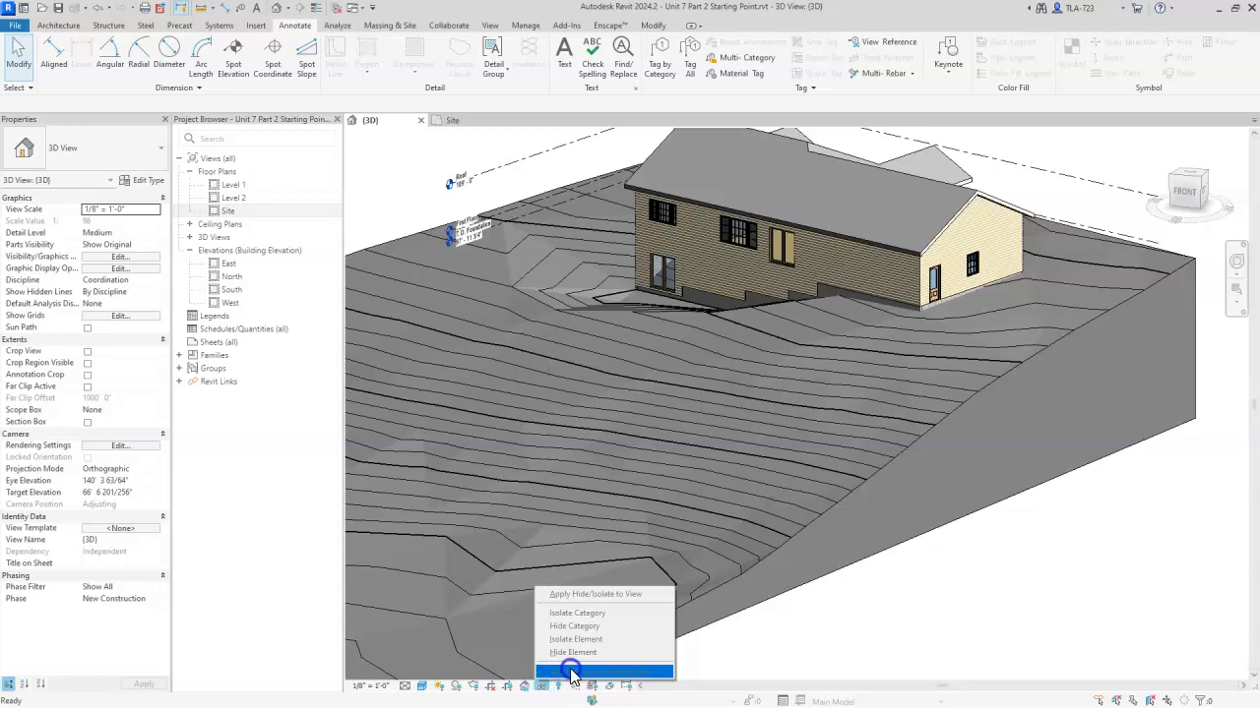
pyautogui.click(558, 687)
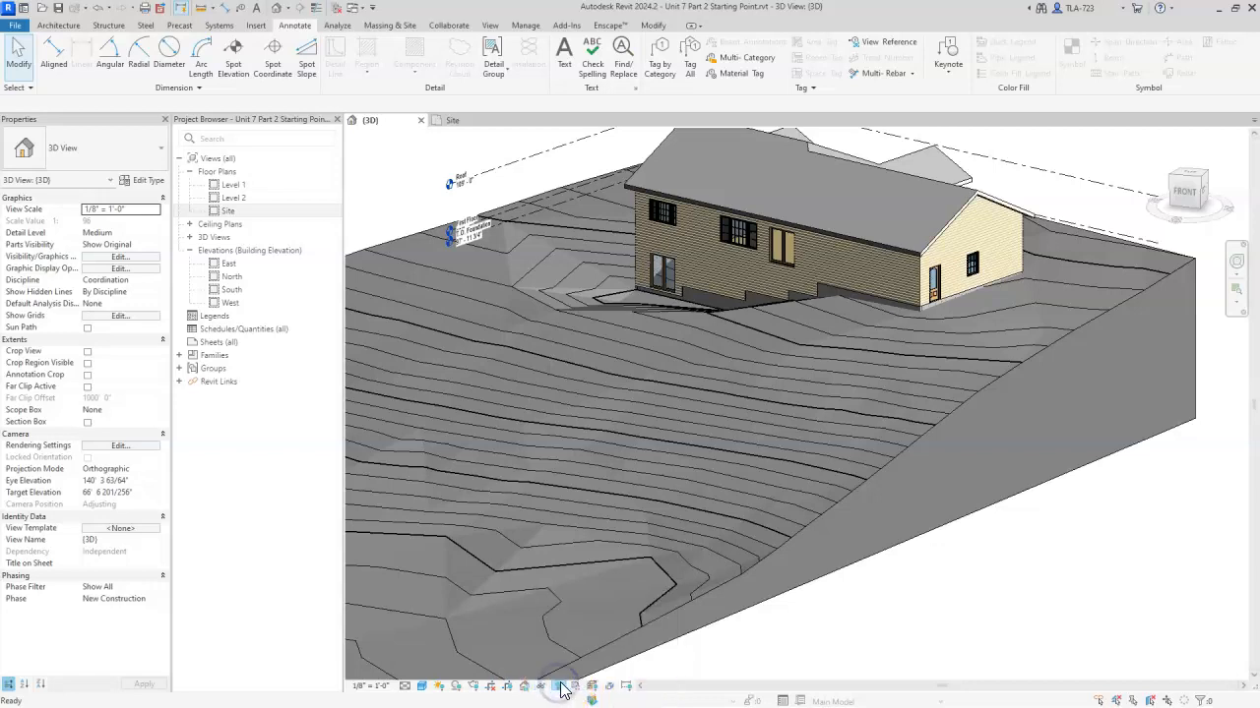
pyautogui.click(559, 685)
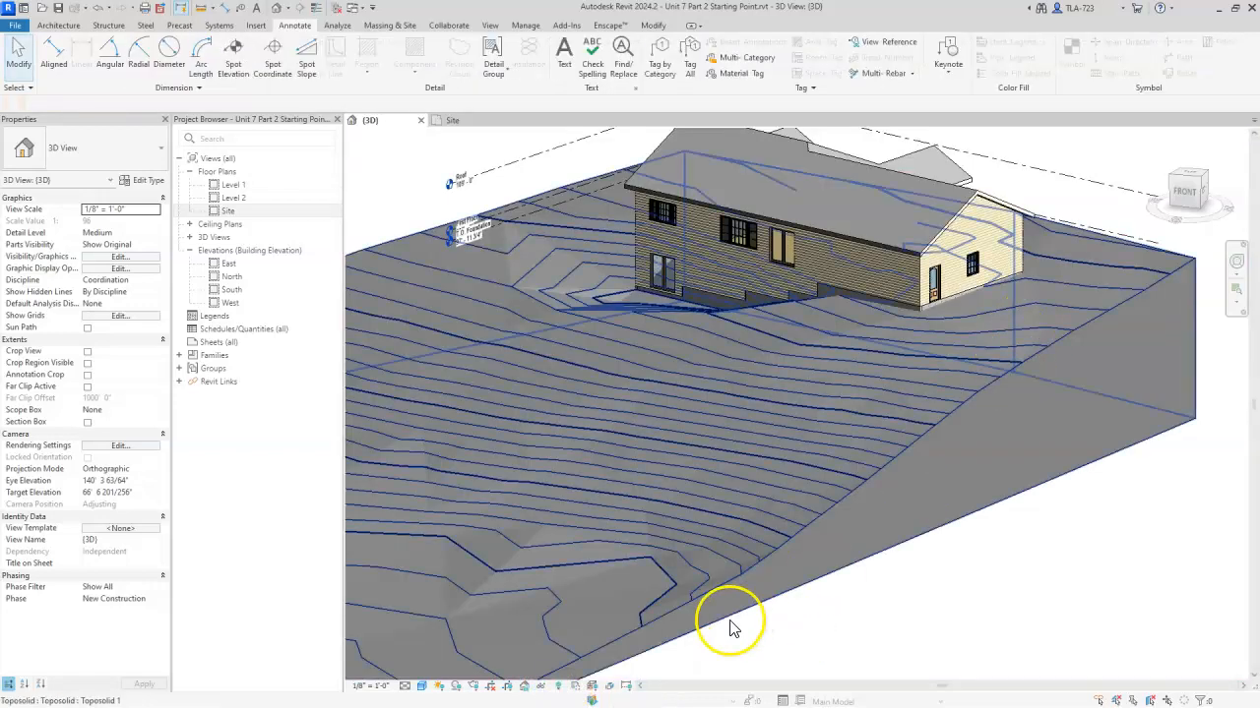
pyautogui.click(557, 686)
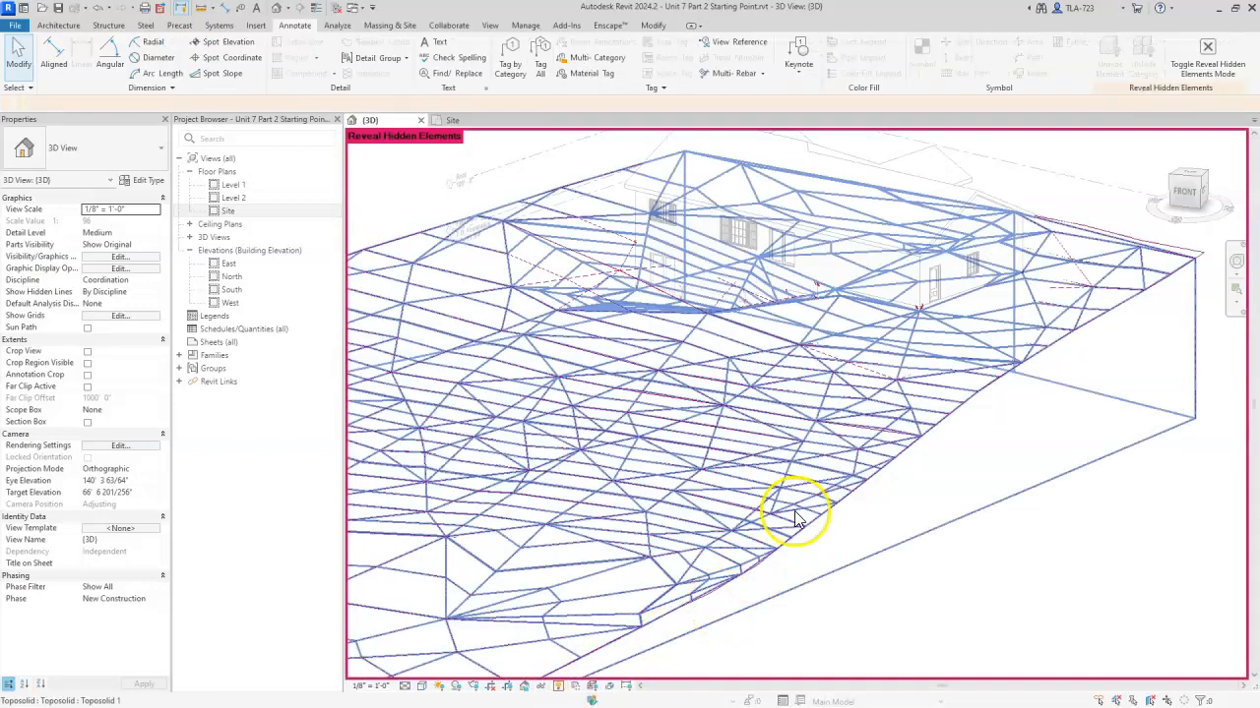
pyautogui.rightClick(818, 452)
pyautogui.rightClick(804, 467)
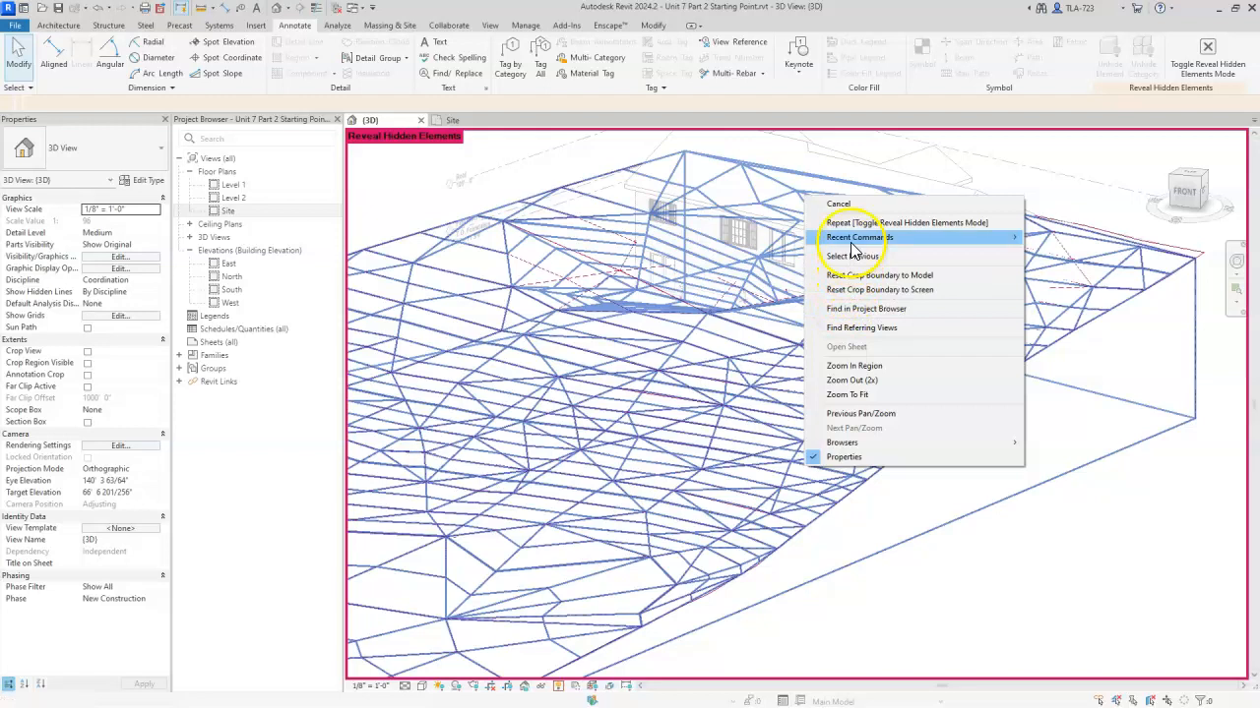
pyautogui.click(1062, 631)
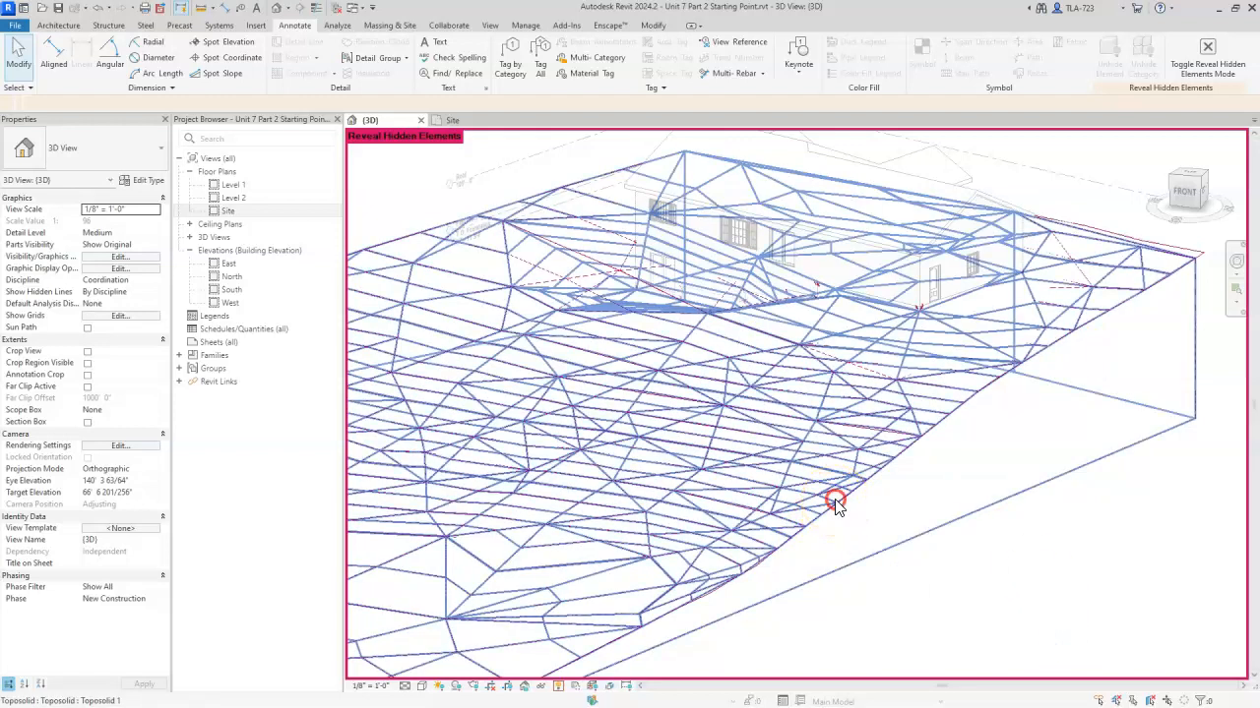
pyautogui.rightClick(834, 504)
pyautogui.click(874, 197)
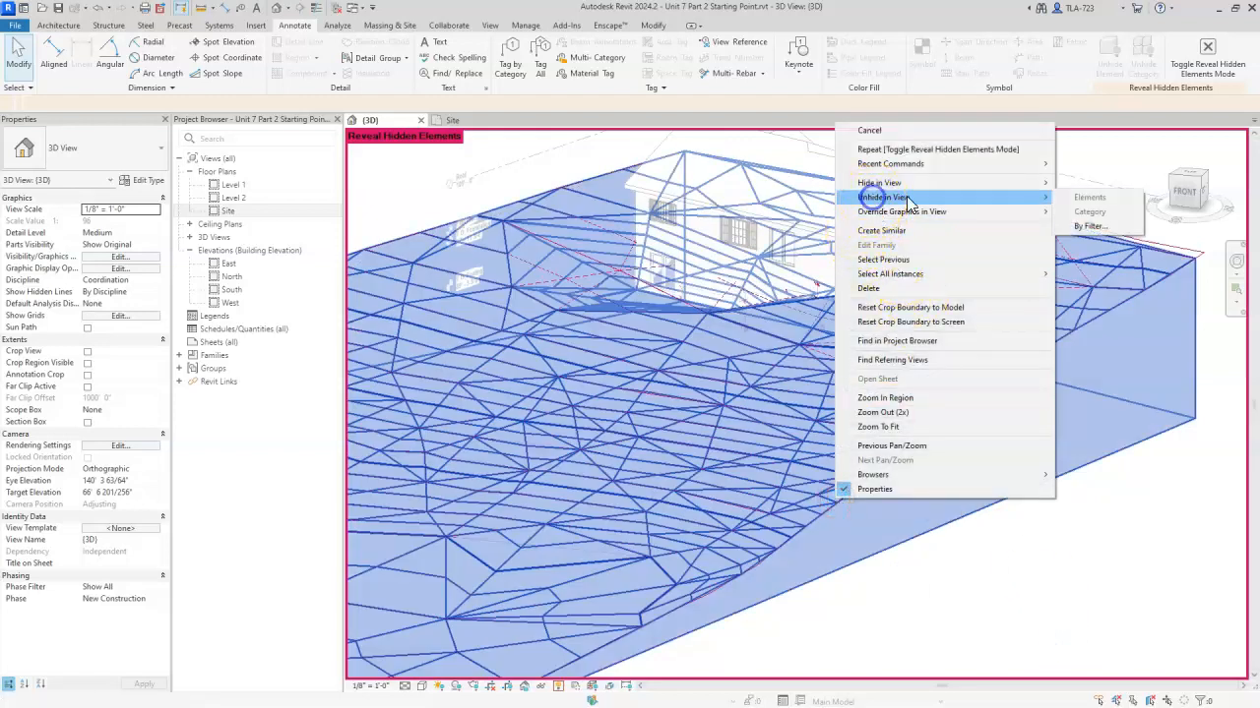
pyautogui.click(1089, 198)
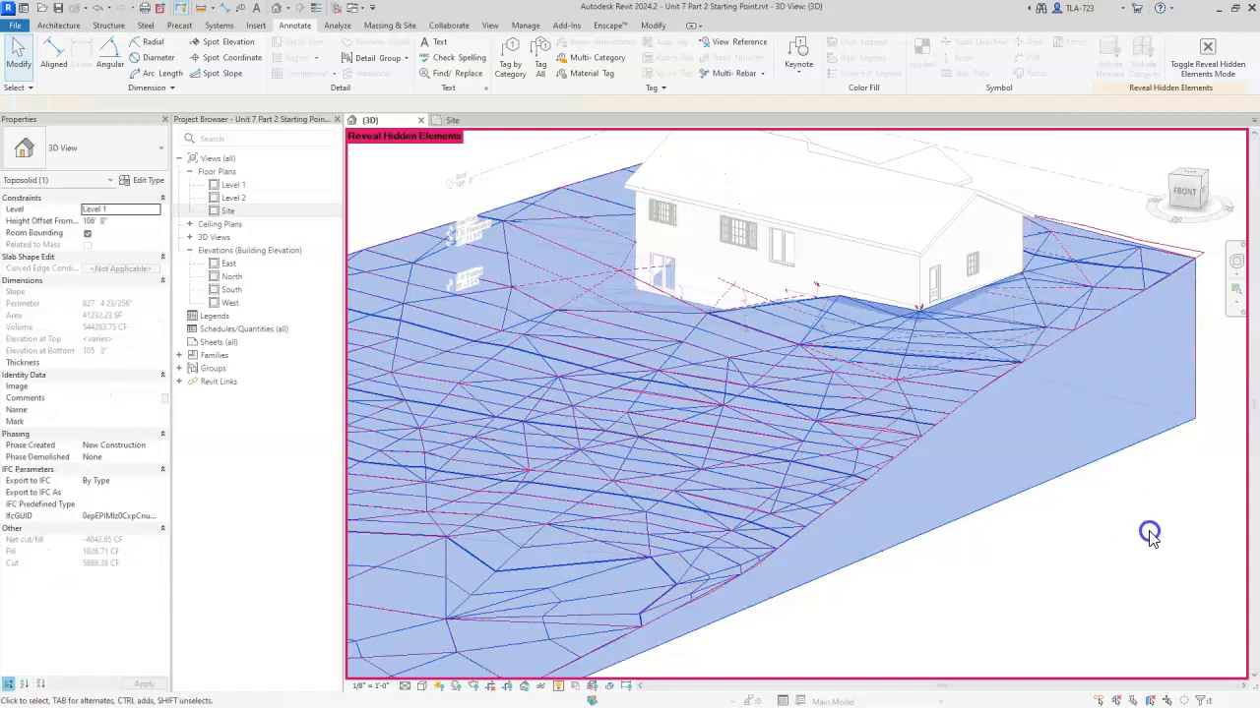
# - Unhide the Existing-phase toposolid in the 3D view and leave the Reveal Hidden Elements mode
pyautogui.scroll(-2, 969, 479)
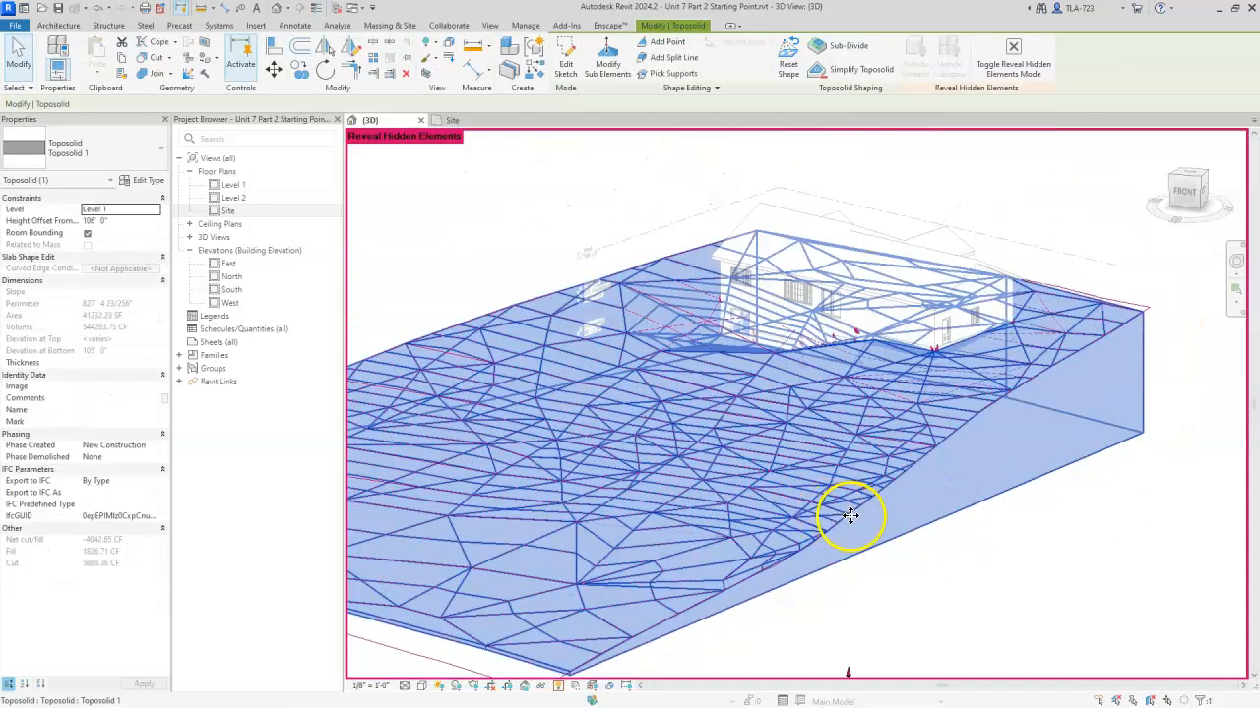
pyautogui.click(846, 515)
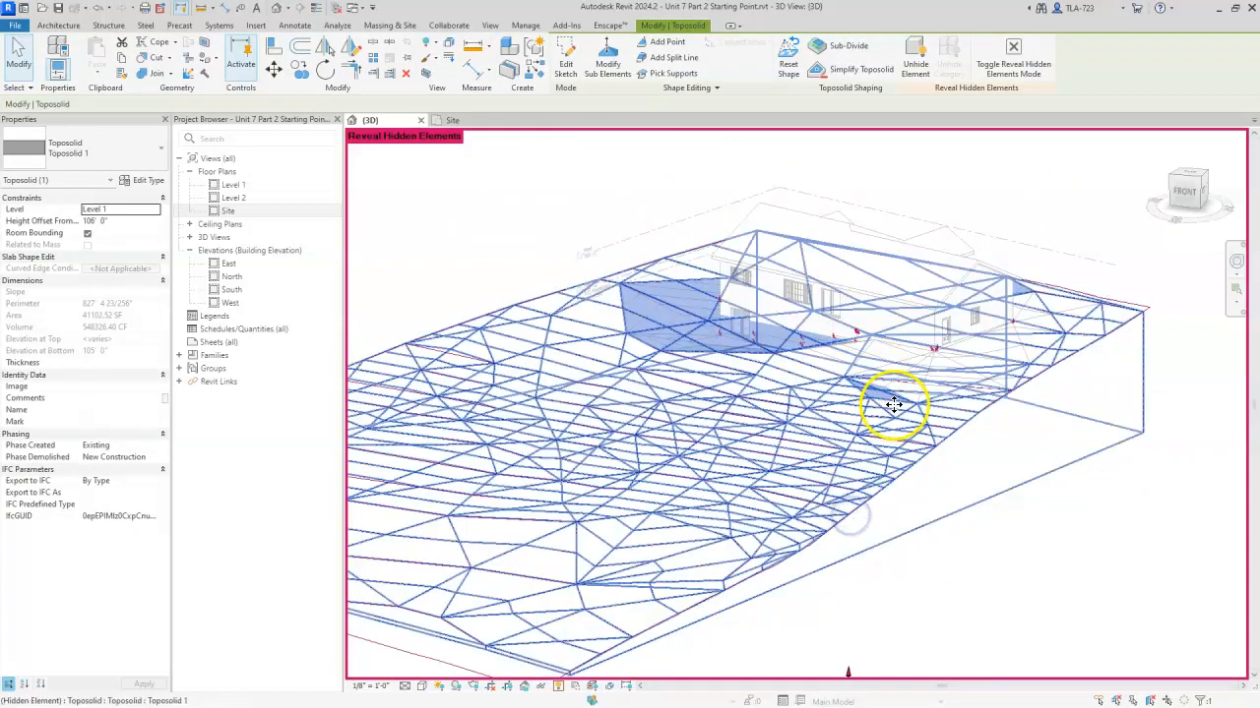
pyautogui.rightClick(891, 399)
pyautogui.moveTo(950, 102)
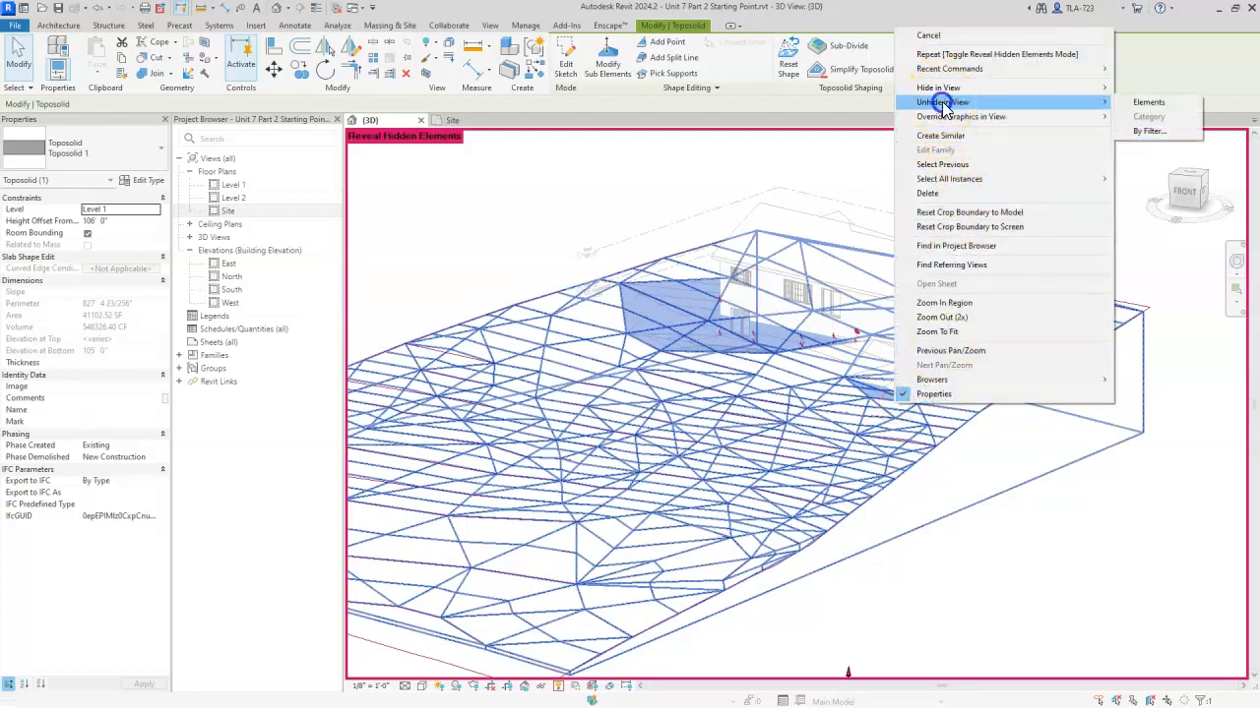
pyautogui.click(1143, 103)
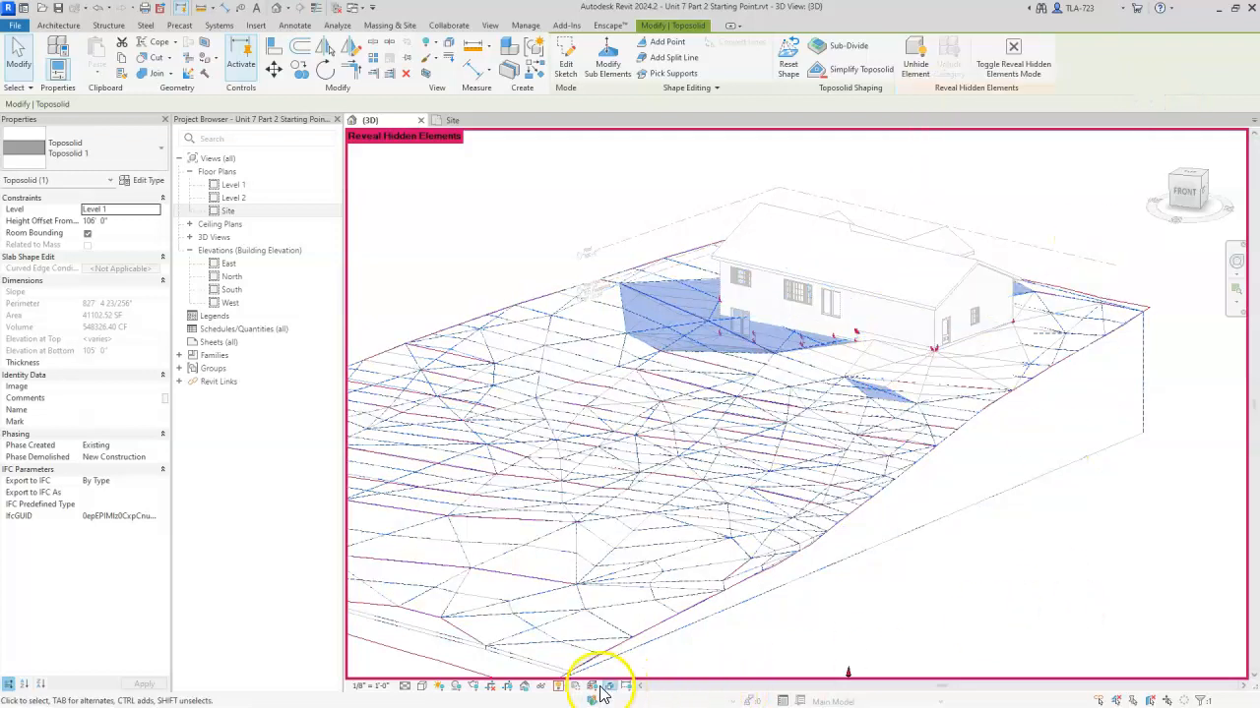
pyautogui.click(557, 686)
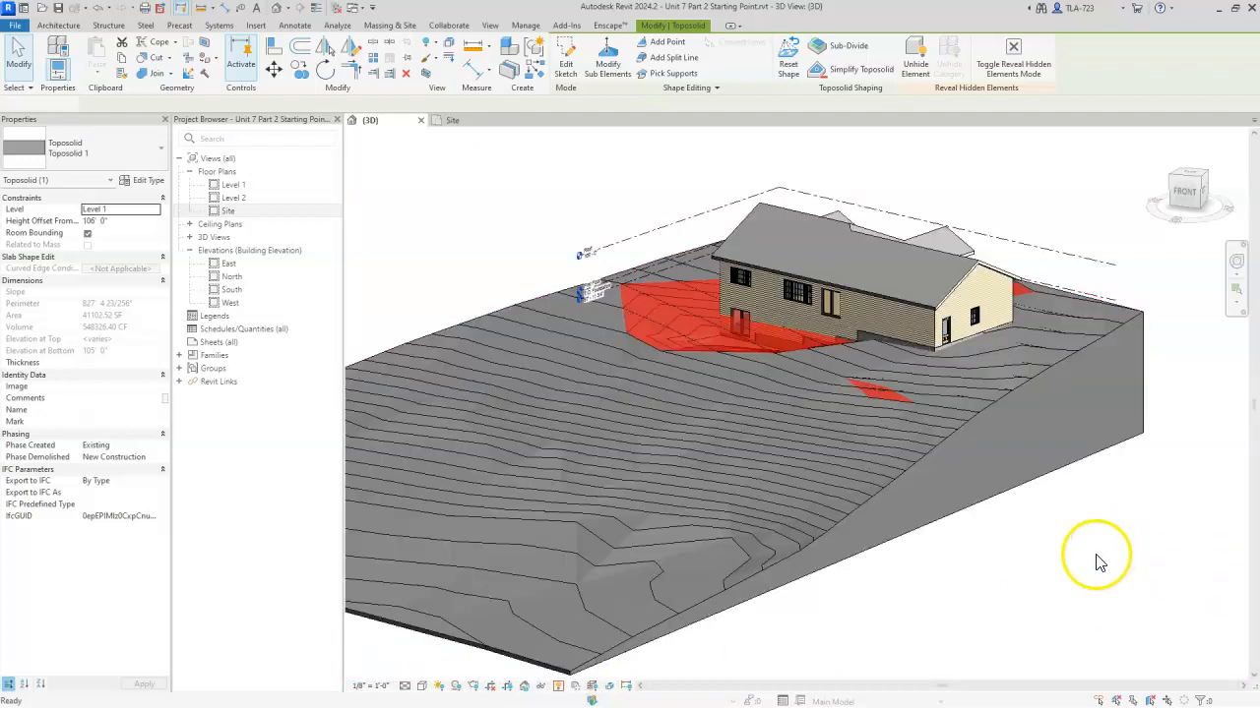
# - Examine the red demolished areas of the existing toposolid around the lower glass door corner and along the rear wall
pyautogui.keyDown('shift'); pyautogui.moveTo(835, 613); pyautogui.dragTo(863, 479, button='middle'); pyautogui.keyUp('shift')
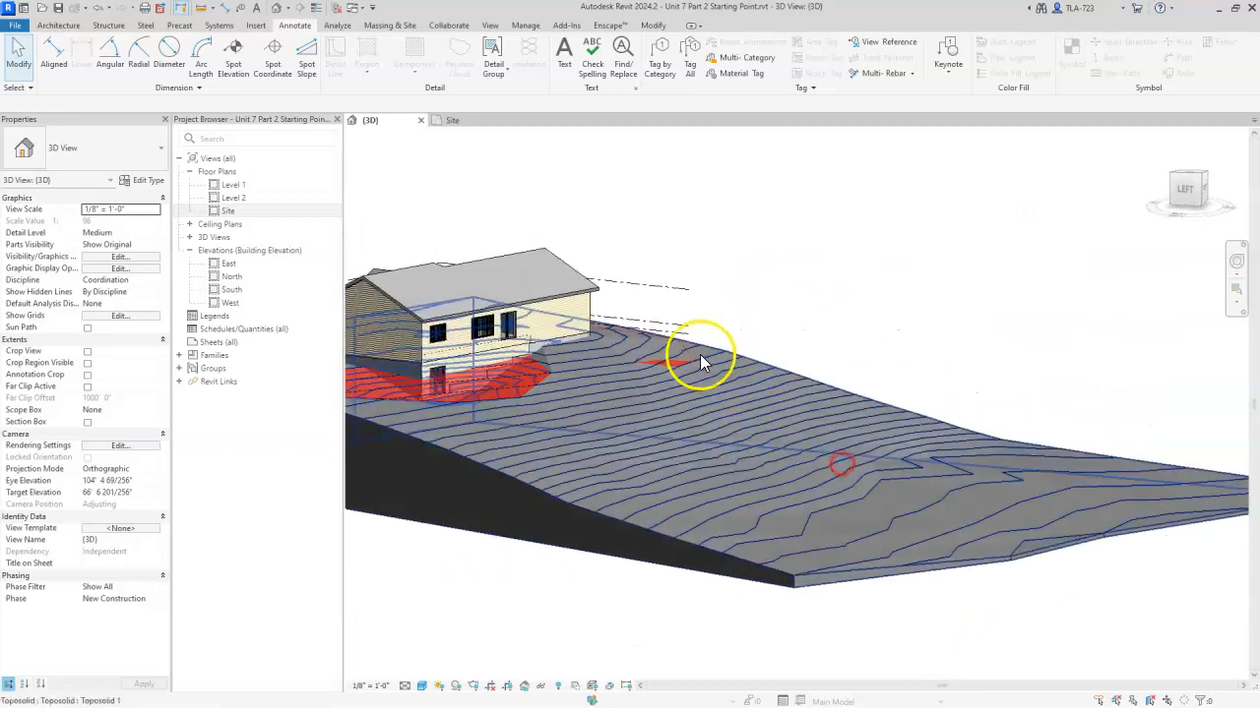
pyautogui.scroll(-2, 812, 463)
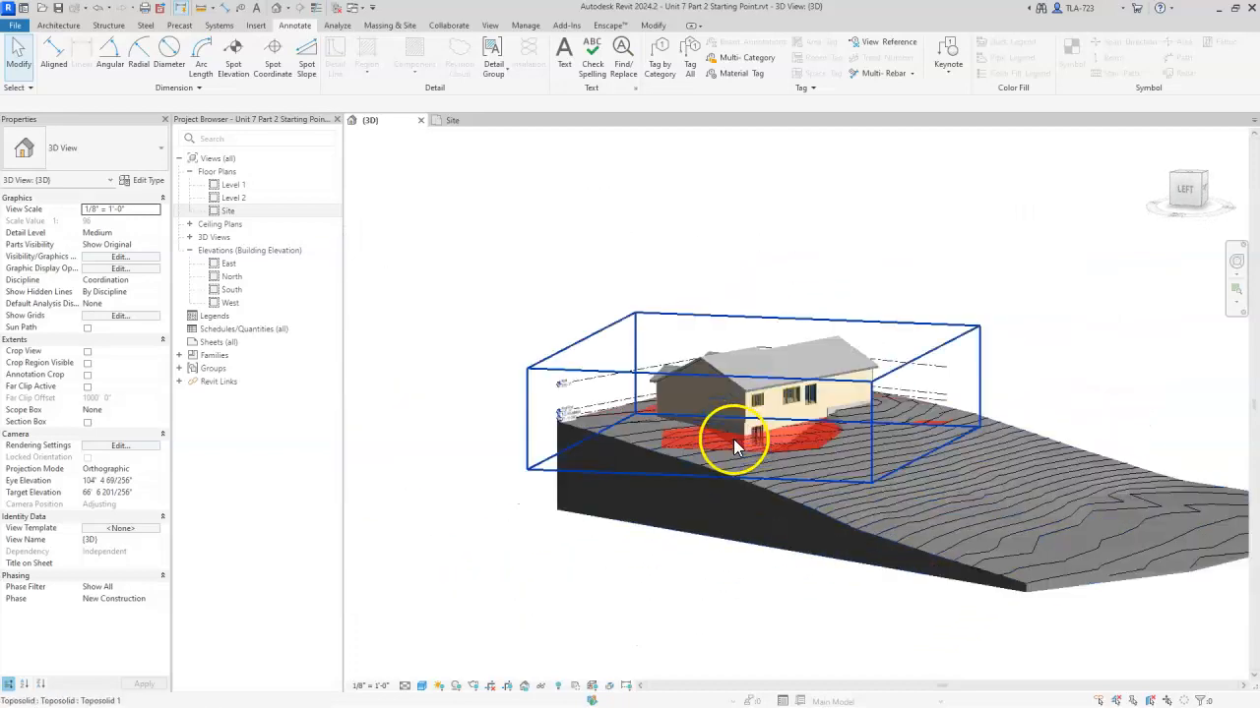
pyautogui.scroll(5, 733, 439)
pyautogui.scroll(-3, 915, 476)
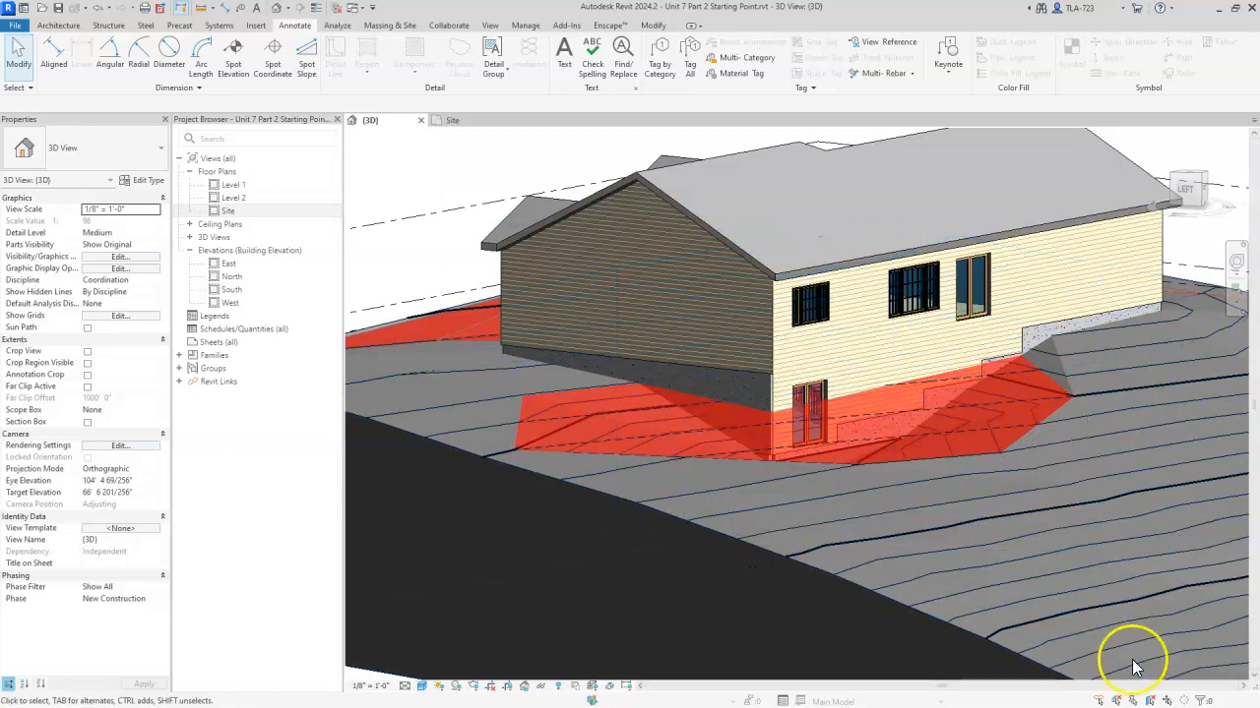
pyautogui.scroll(-2, 866, 541)
pyautogui.keyDown('shift'); pyautogui.moveTo(895, 560); pyautogui.dragTo(629, 495, button='middle'); pyautogui.keyUp('shift')
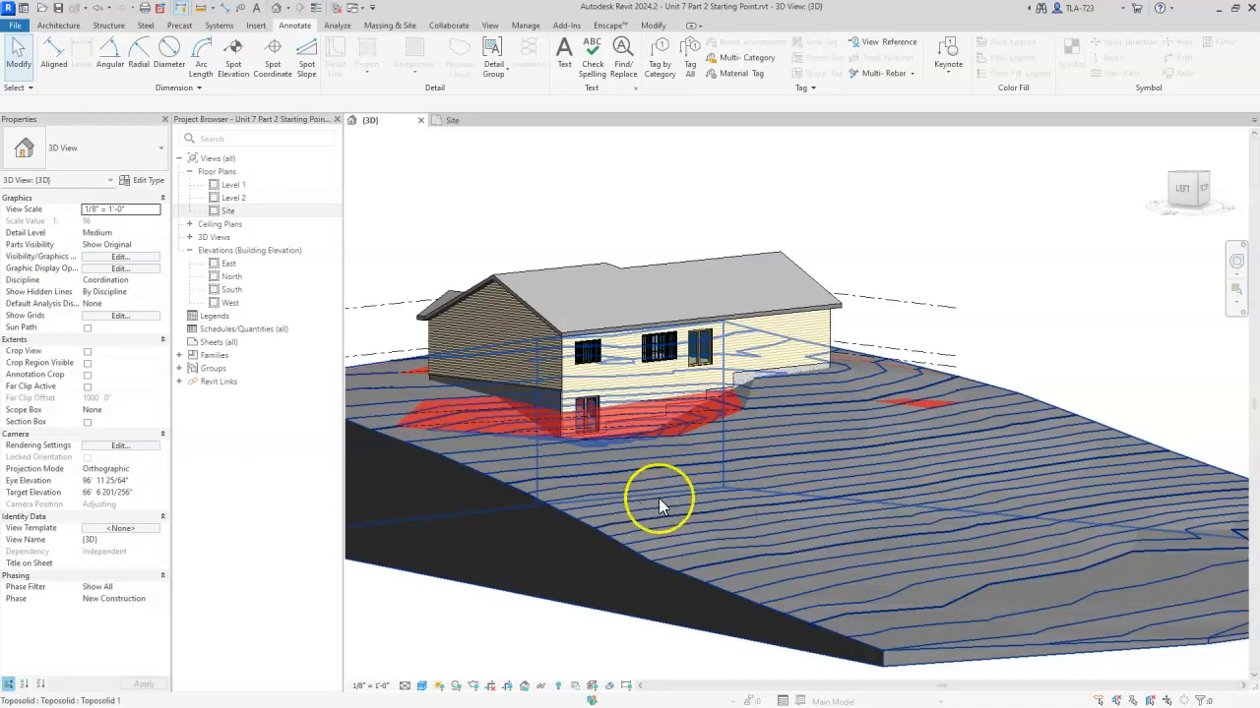
pyautogui.click(1134, 261)
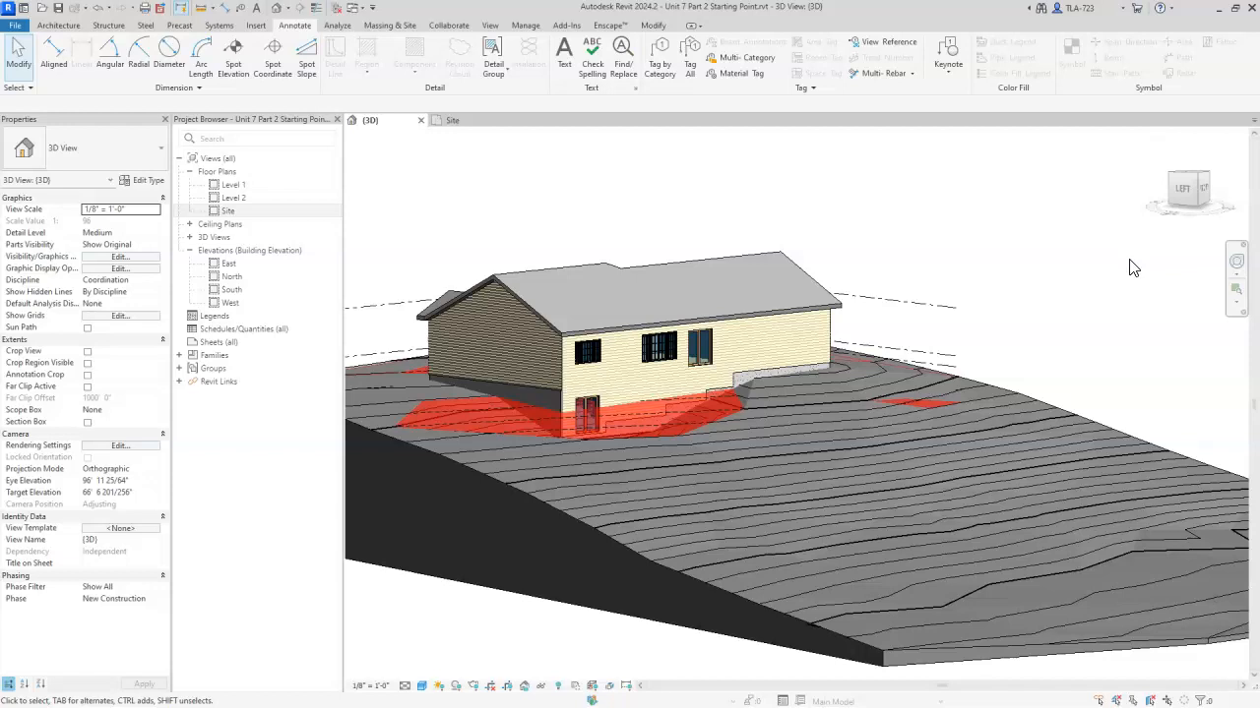
pyautogui.click(863, 410)
pyautogui.click(1038, 341)
pyautogui.click(1073, 319)
pyautogui.click(1151, 331)
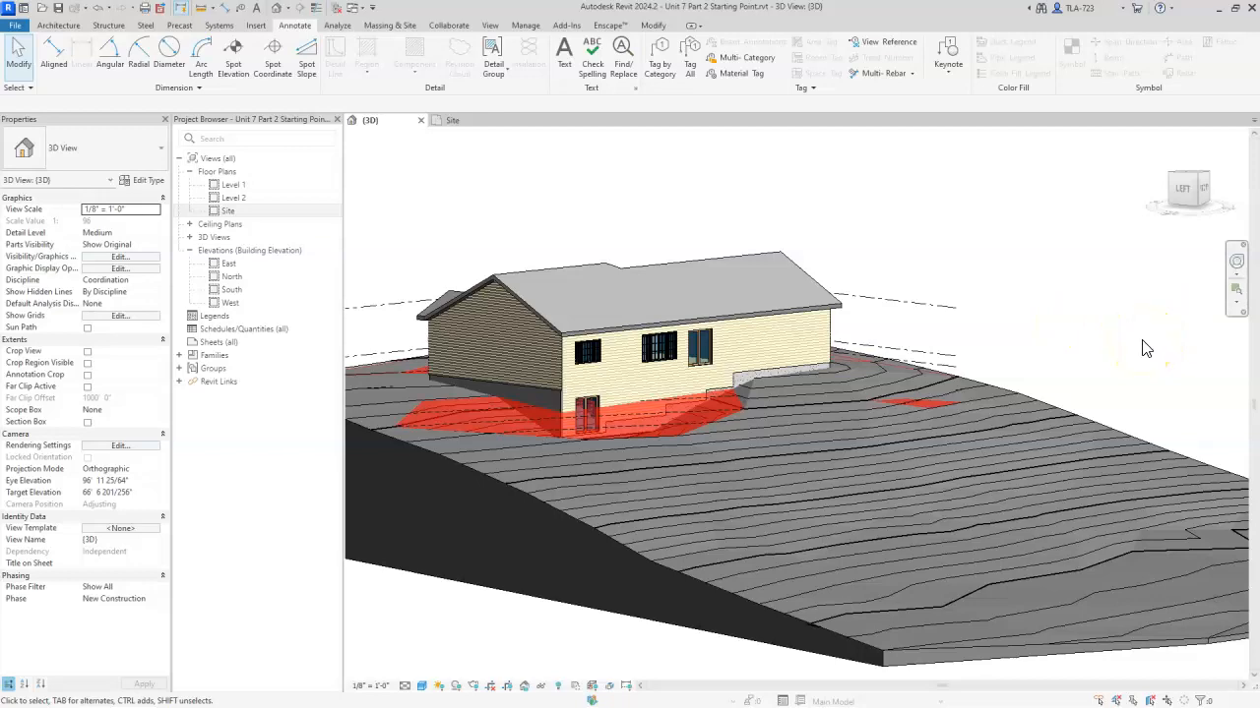